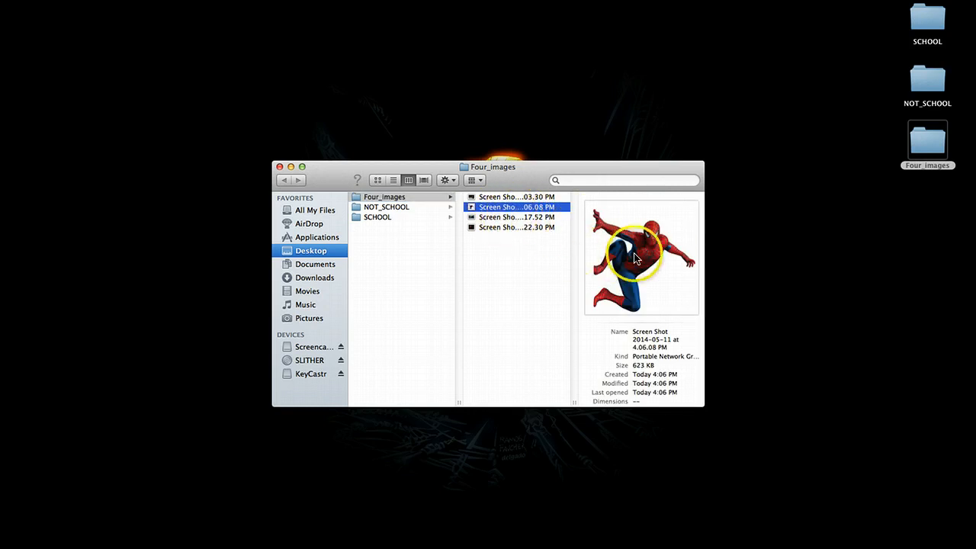
- Preview the four screenshot images in the Four_images folder and close the folder window
{"action": "left_click", "coordinate": [521, 226]}
{"action": "left_click", "coordinate": [524, 218]}
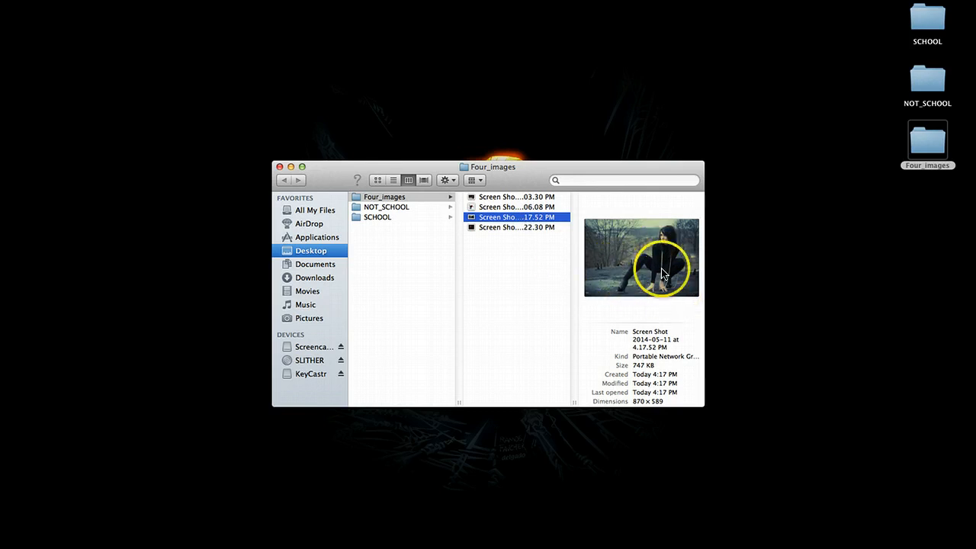
{"action": "left_click", "coordinate": [496, 207]}
{"action": "left_click", "coordinate": [497, 217]}
{"action": "left_click", "coordinate": [497, 208]}
{"action": "left_click", "coordinate": [497, 218]}
{"action": "left_click", "coordinate": [495, 209]}
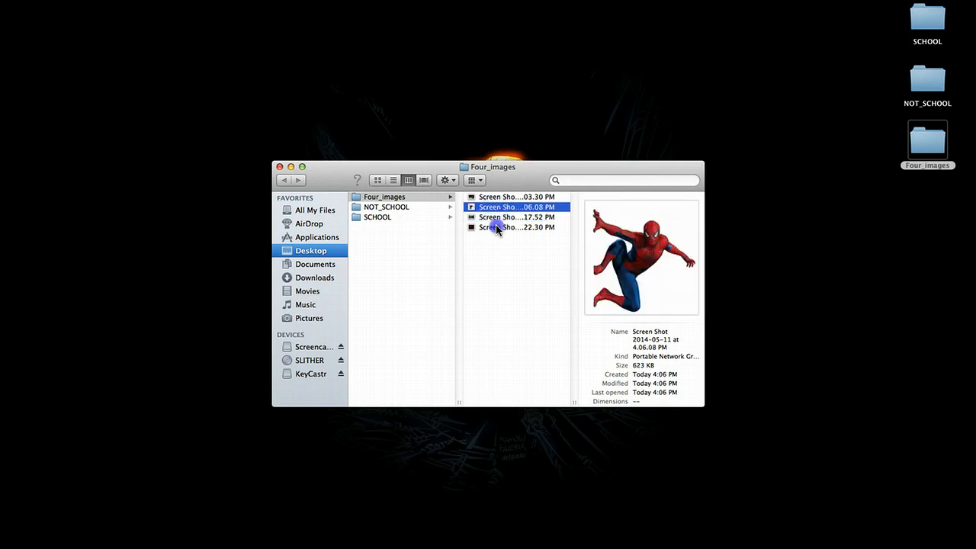
{"action": "left_click", "coordinate": [496, 226]}
{"action": "left_click", "coordinate": [496, 198]}
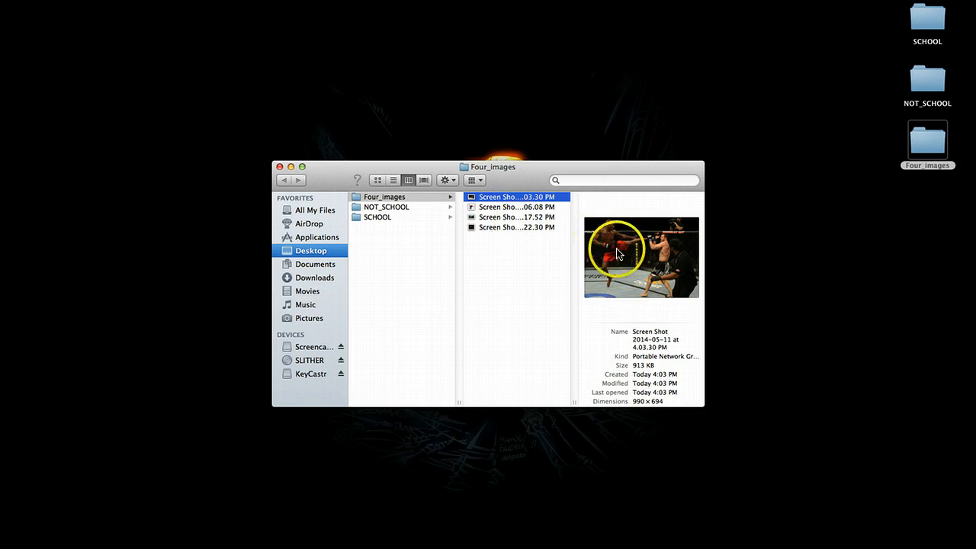
{"action": "left_click", "coordinate": [523, 228]}
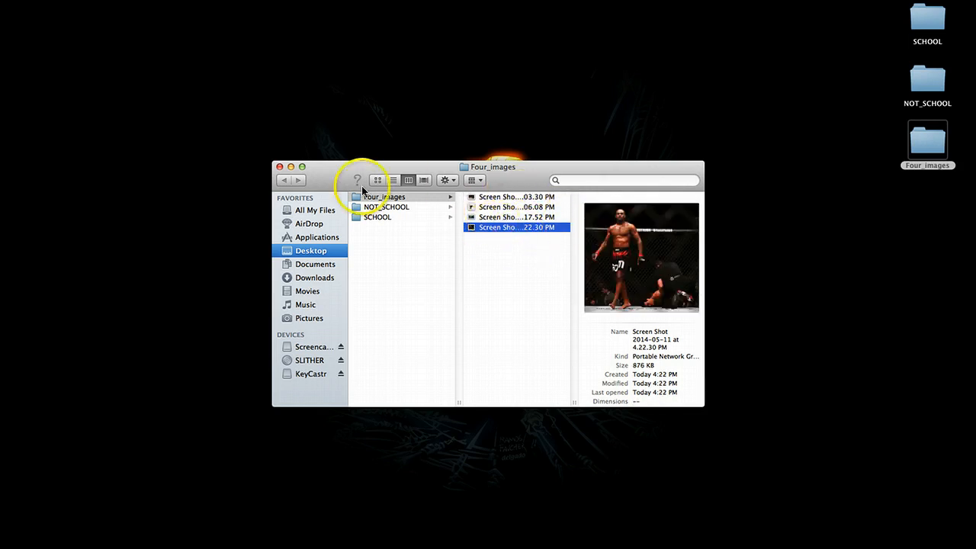
{"action": "left_click", "coordinate": [279, 168]}
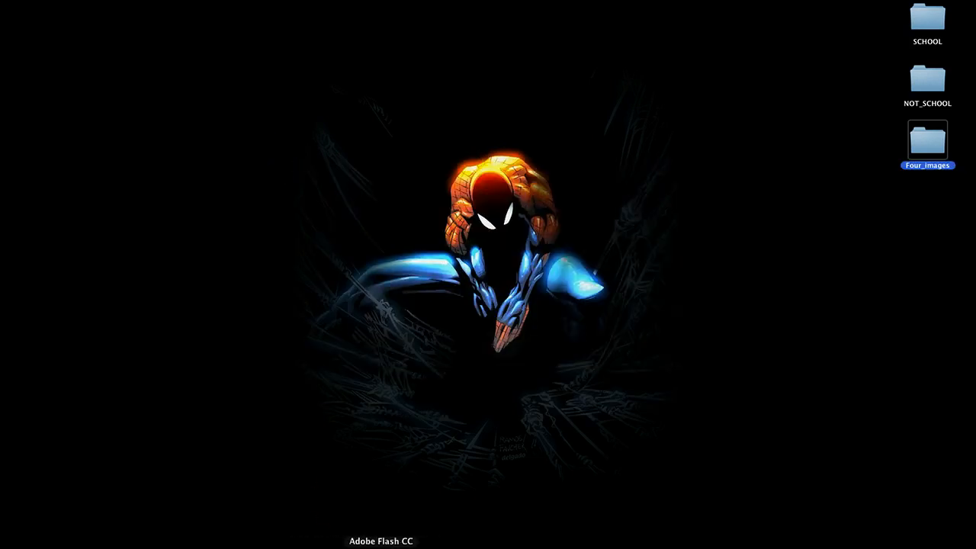
- Launch Adobe Flash CC and create a new ActionScript 3.0 document
{"action": "left_click", "coordinate": [381, 548]}
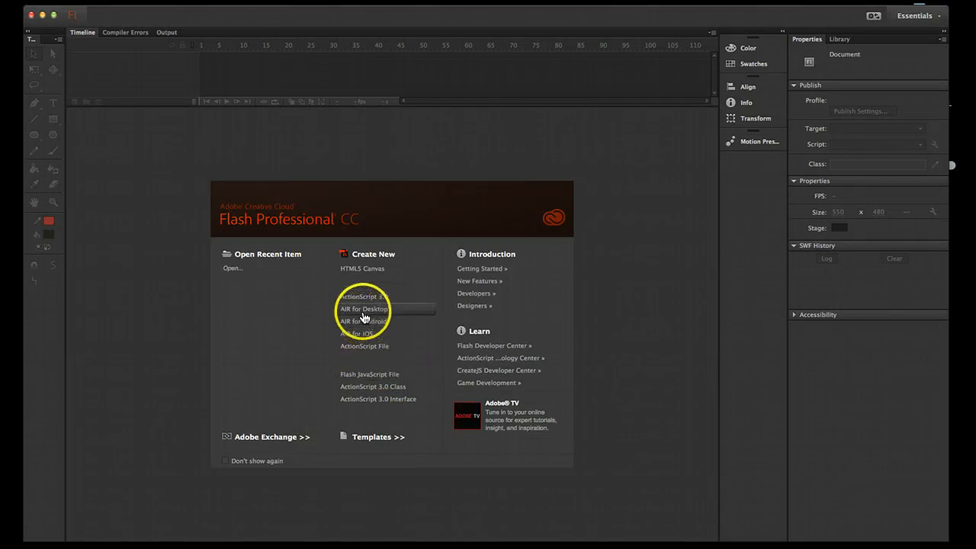
{"action": "left_click", "coordinate": [363, 298]}
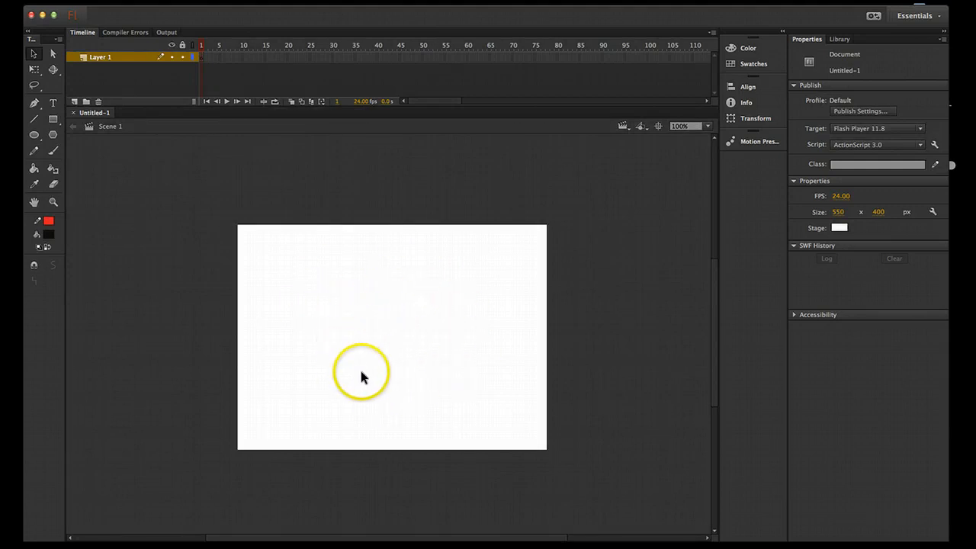
{"action": "left_click", "coordinate": [358, 329]}
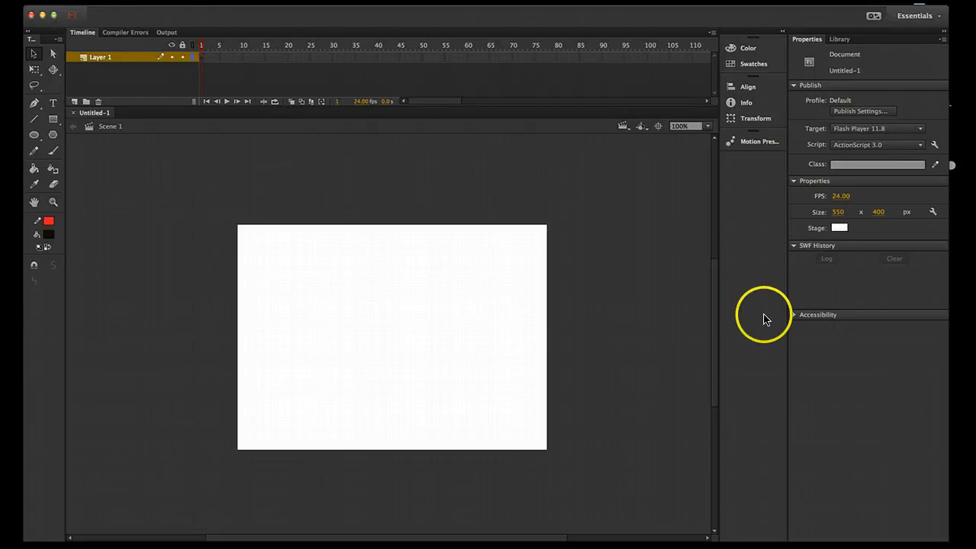
{"action": "left_click", "coordinate": [460, 327]}
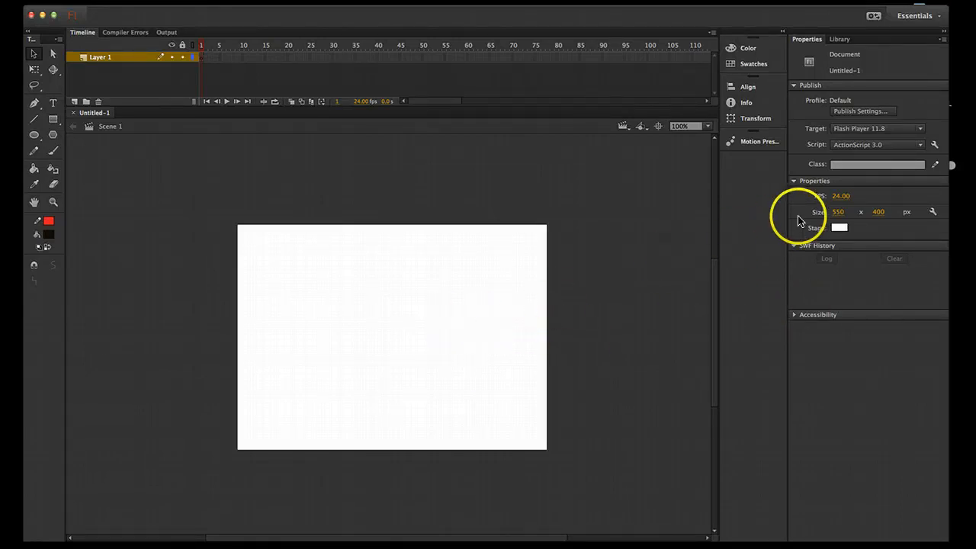
- Set the document's stage size to 1280 x 720 px
{"action": "left_click", "coordinate": [837, 39]}
{"action": "left_click", "coordinate": [807, 39]}
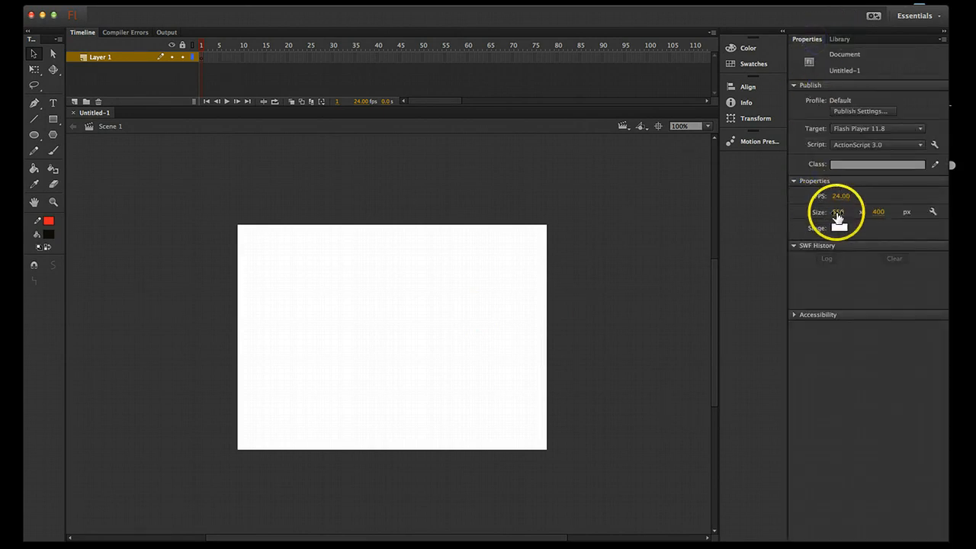
{"action": "left_click", "coordinate": [837, 212]}
{"action": "type", "text": "12"}
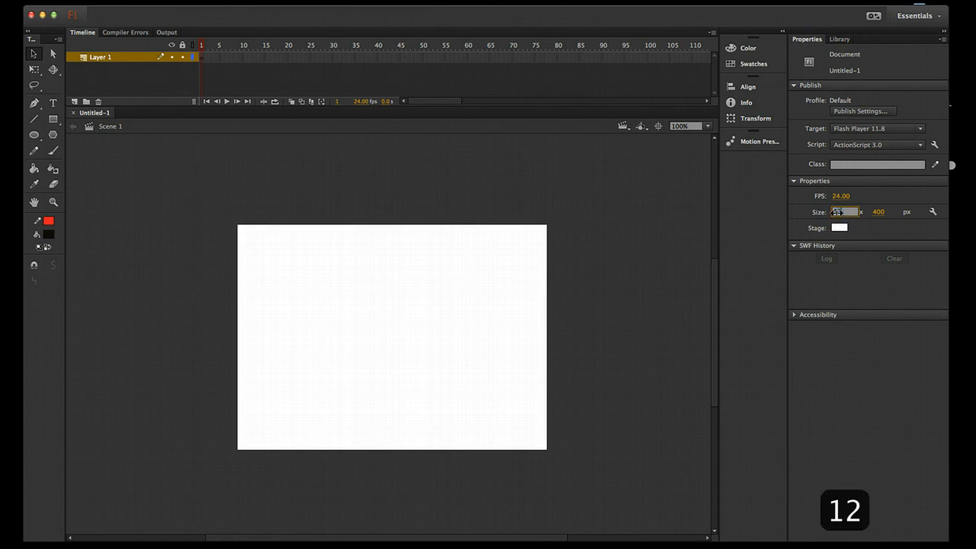
{"action": "type", "text": "80"}
{"action": "left_click", "coordinate": [879, 213]}
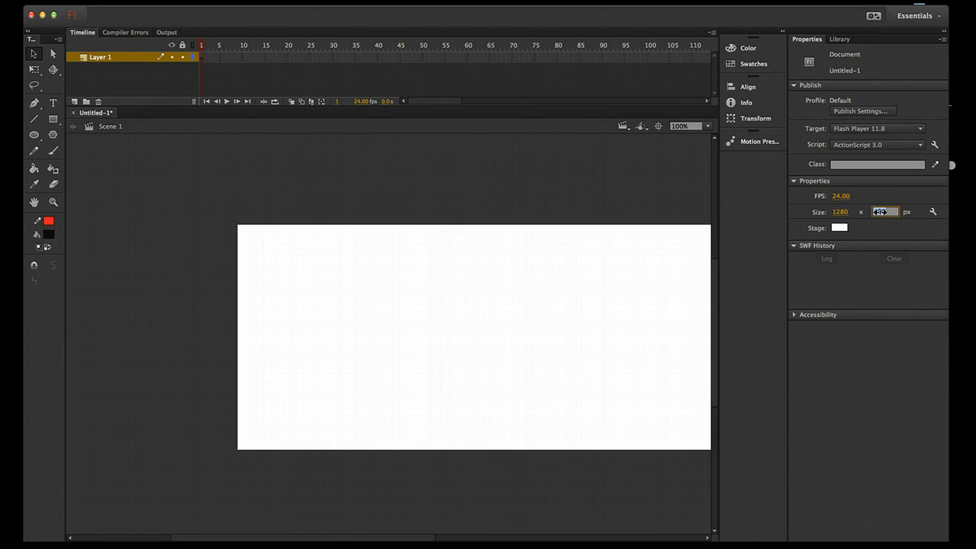
{"action": "type", "text": "7"}
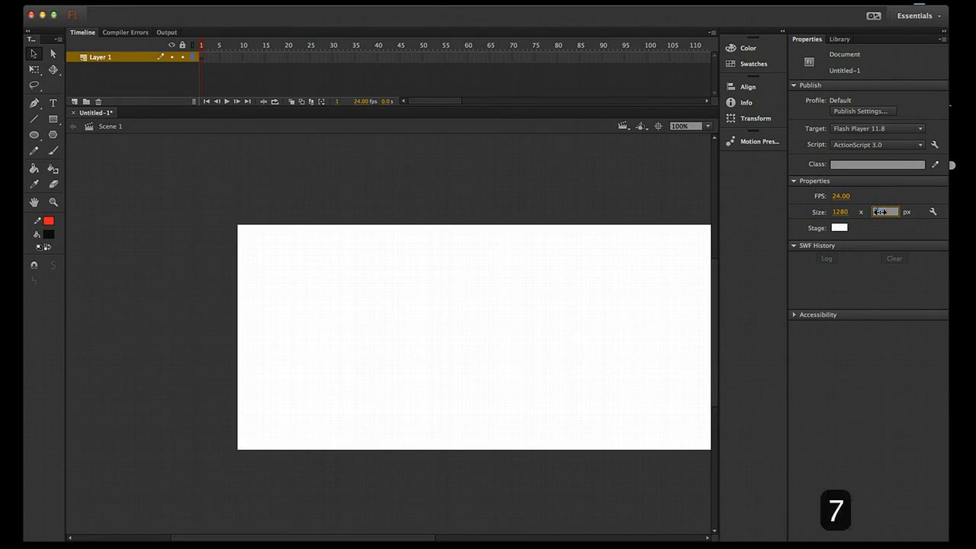
{"action": "type", "text": "20"}
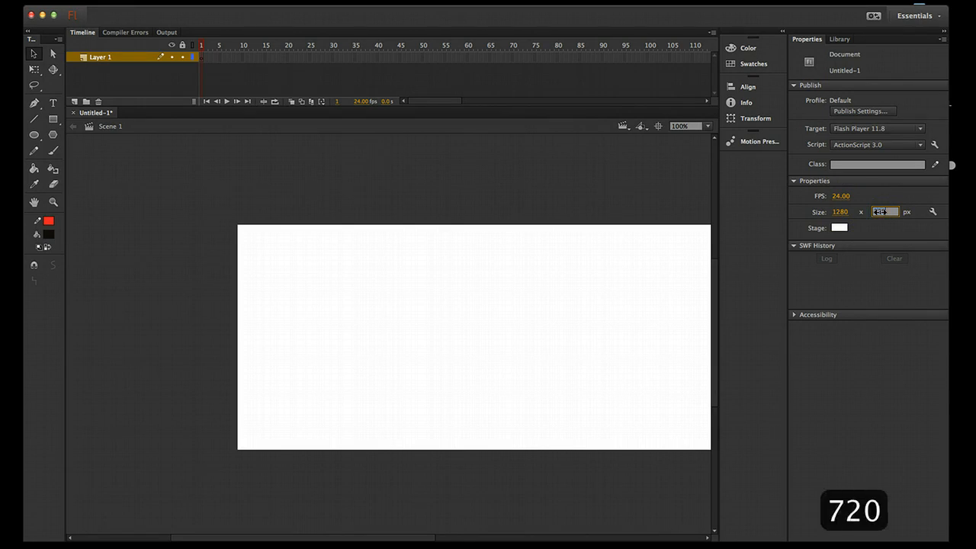
{"action": "left_click", "coordinate": [651, 276]}
- Import all four screenshots from the Four_images folder on the Desktop into the document library
{"action": "left_click_drag", "start_coordinate": [587, 292], "coordinate": [492, 257]}
{"action": "key", "text": "z"}
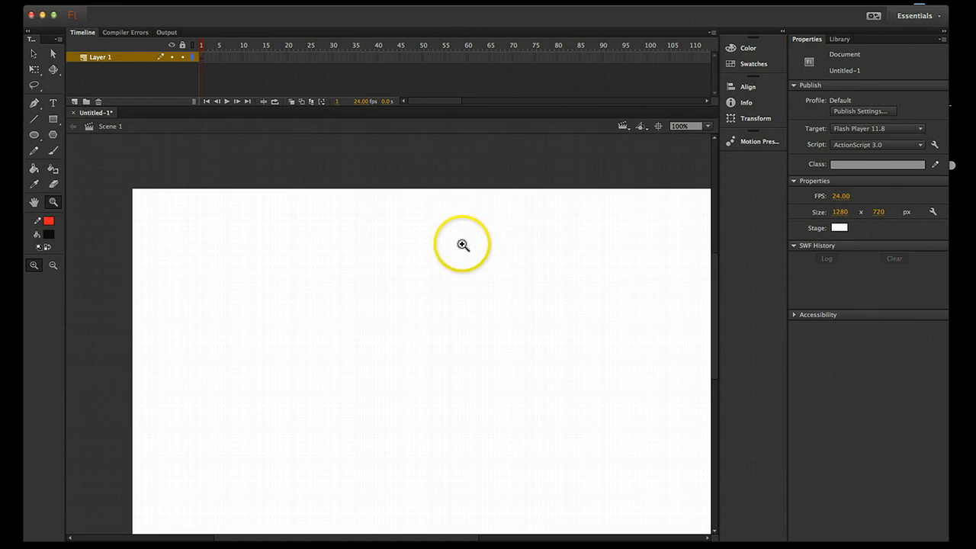
{"action": "left_click", "coordinate": [462, 249], "text": "alt"}
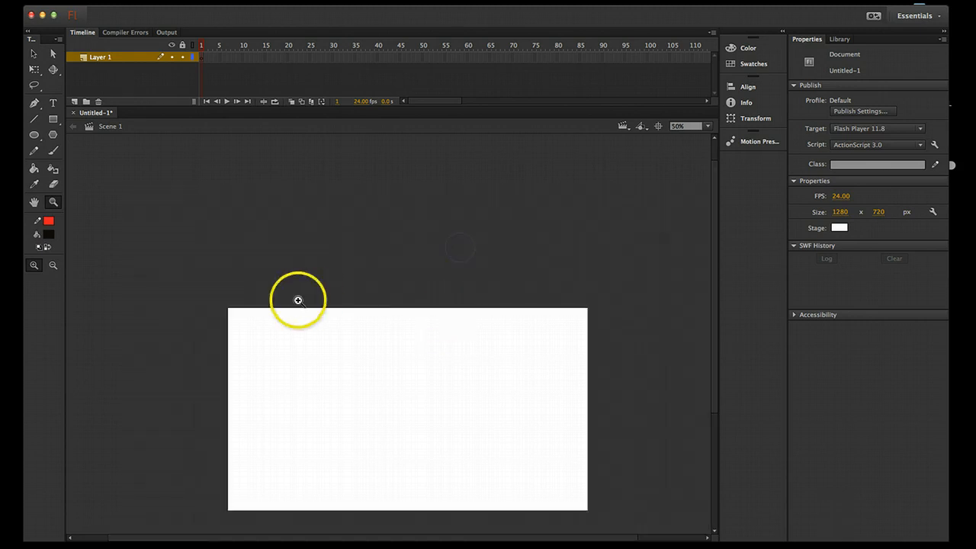
{"action": "left_click_drag", "start_coordinate": [212, 294], "coordinate": [602, 518]}
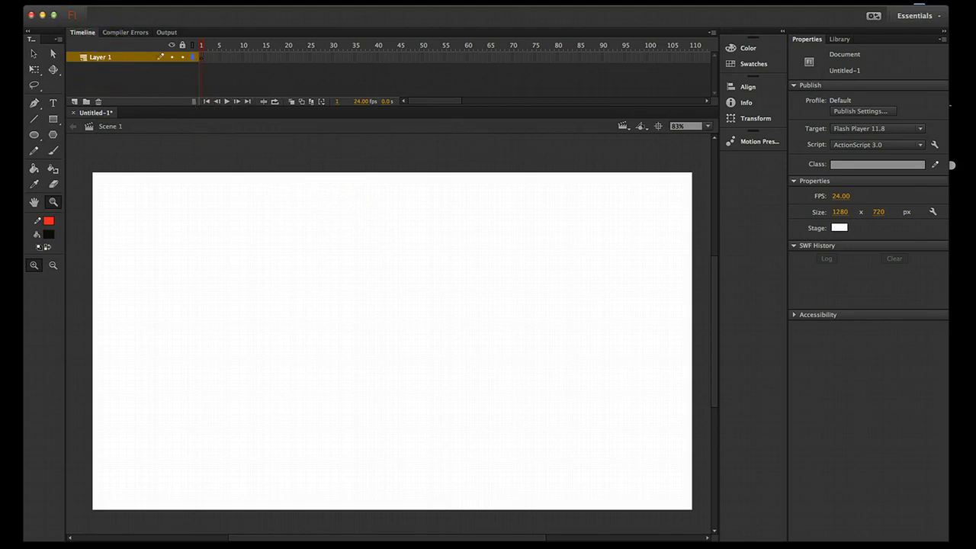
{"action": "left_click", "coordinate": [88, 0]}
{"action": "mouse_move", "coordinate": [98, 132]}
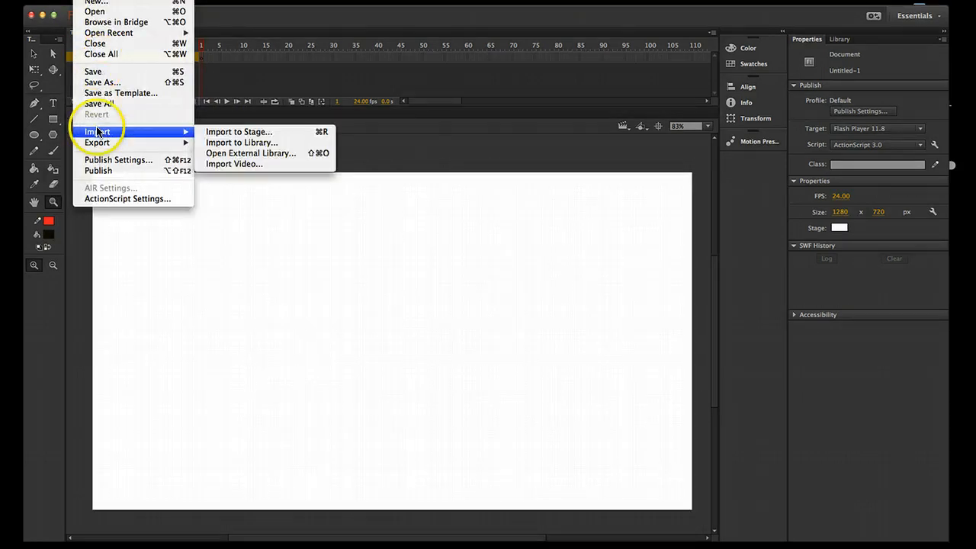
{"action": "left_click", "coordinate": [221, 143]}
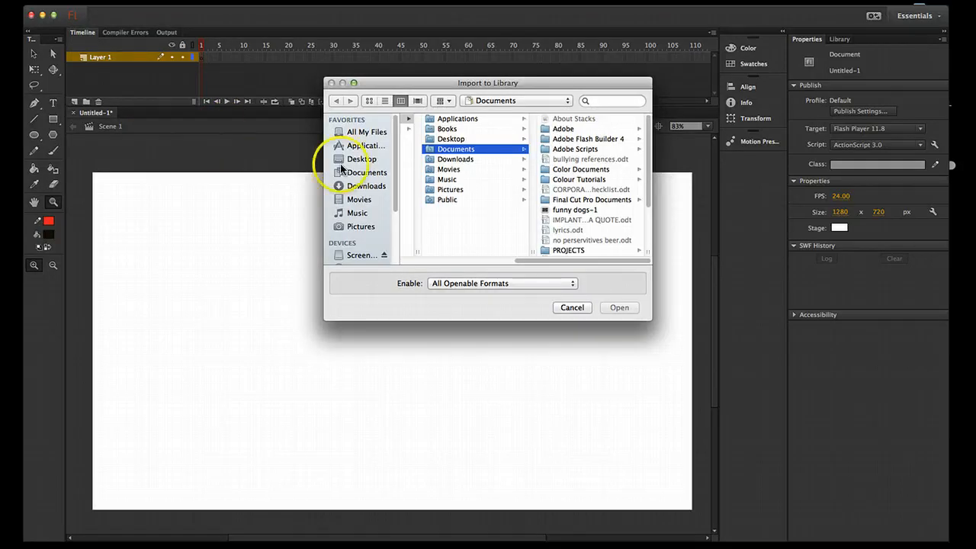
{"action": "left_click", "coordinate": [448, 139]}
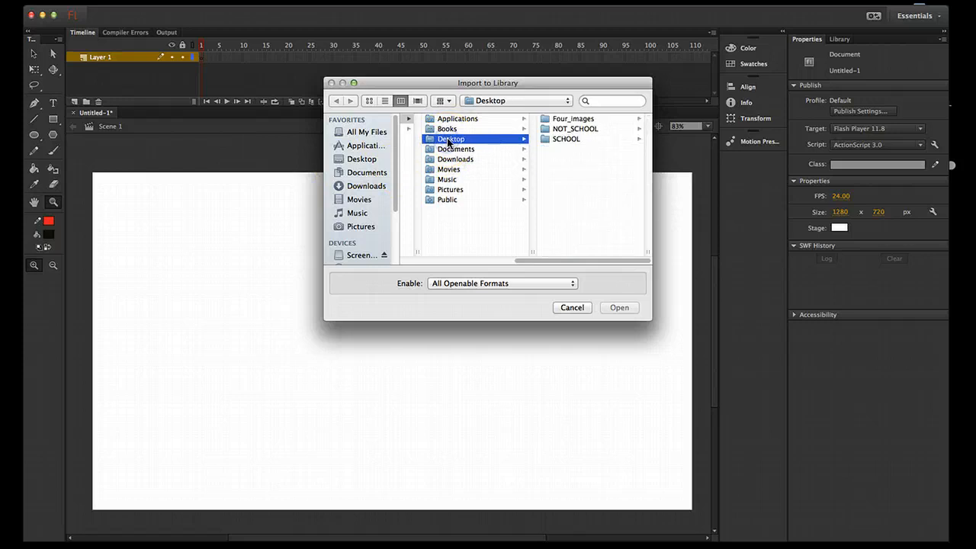
{"action": "left_click", "coordinate": [576, 118]}
{"action": "left_click", "coordinate": [567, 120]}
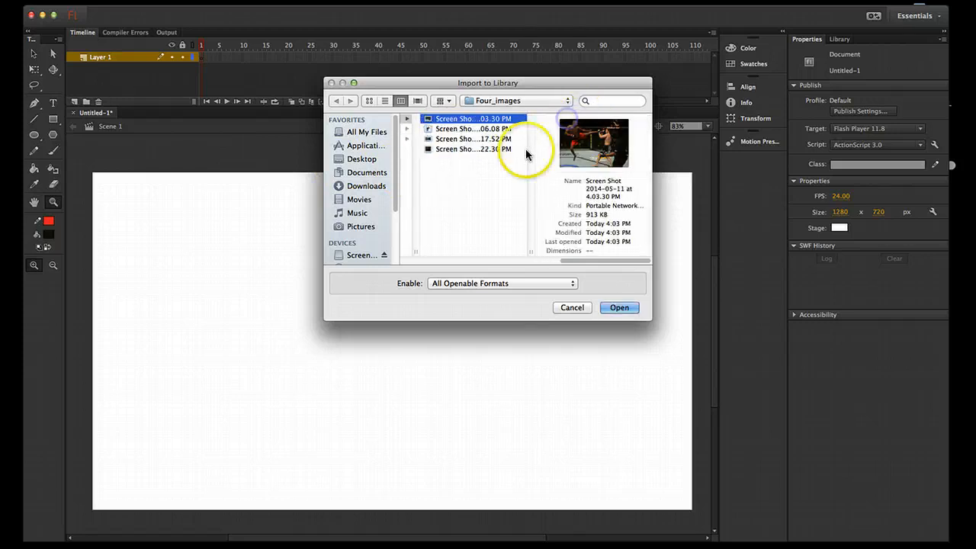
{"action": "left_click", "coordinate": [481, 149], "text": "shift"}
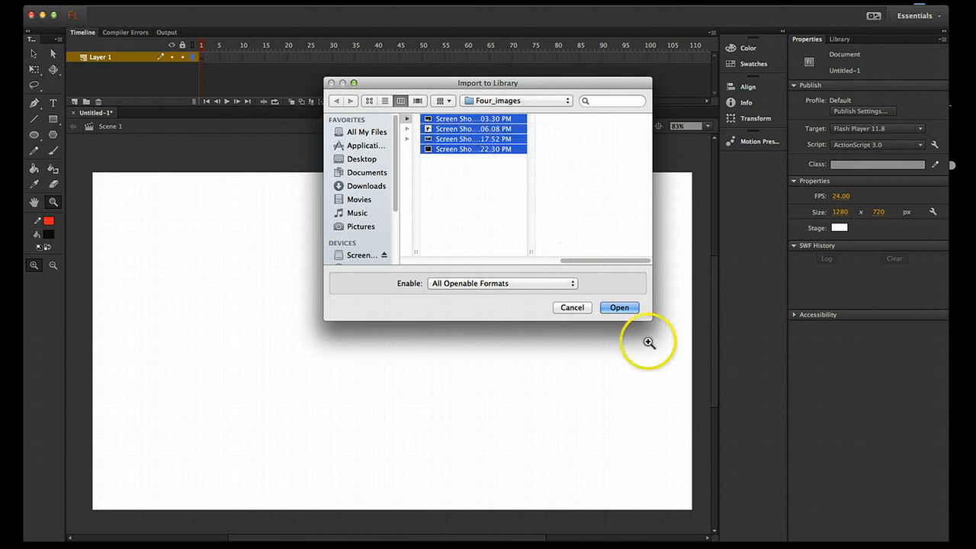
{"action": "left_click", "coordinate": [623, 309]}
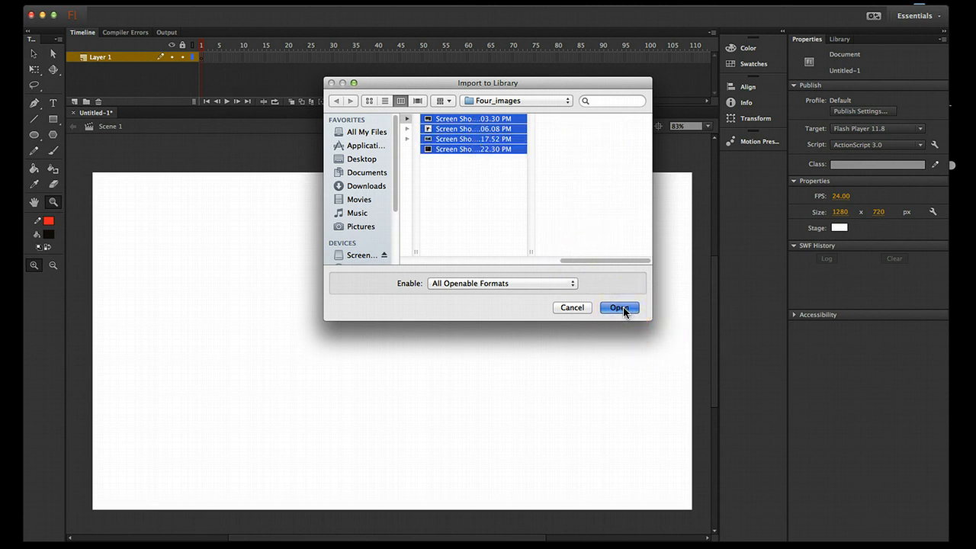
- Examine the previews of the four imported screenshots in the document library
{"action": "left_click", "coordinate": [840, 39]}
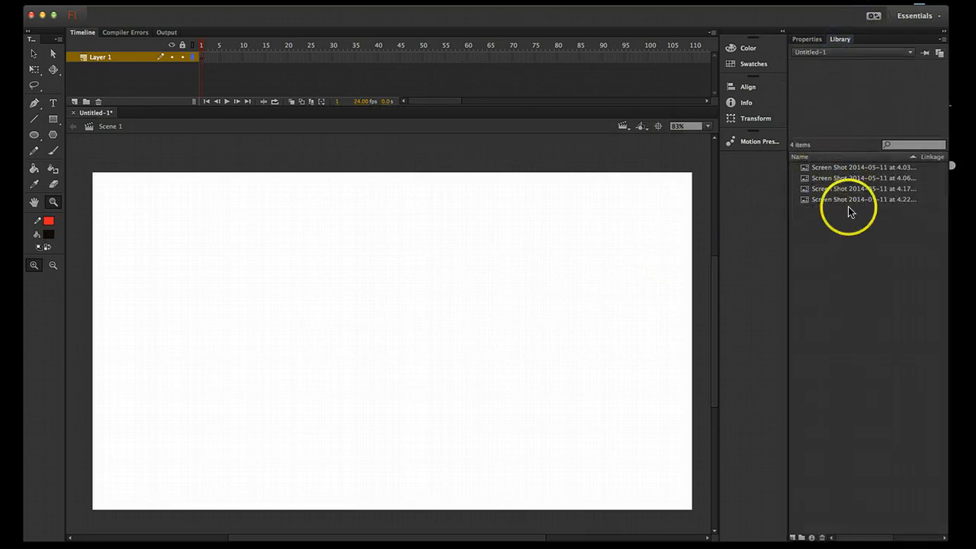
{"action": "left_click", "coordinate": [828, 178]}
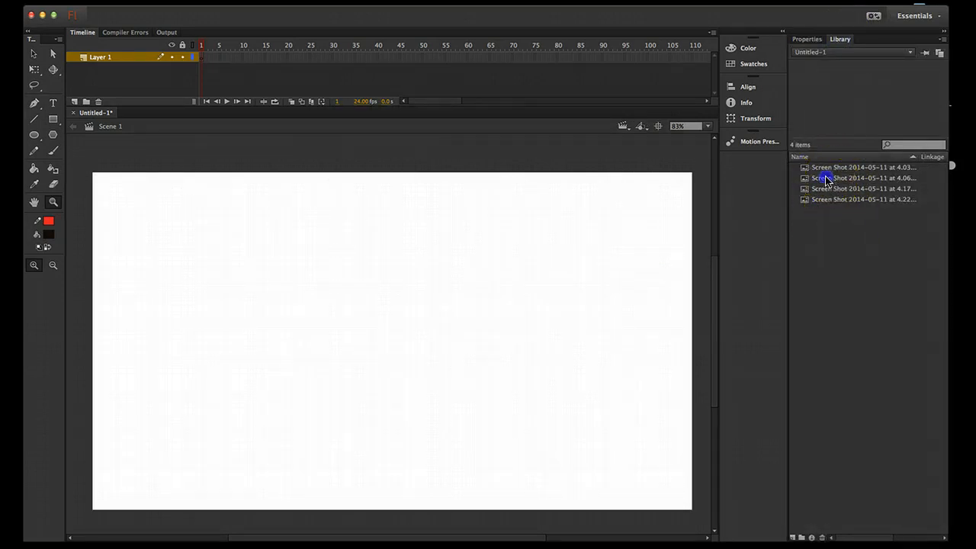
{"action": "left_click", "coordinate": [823, 167]}
{"action": "left_click", "coordinate": [823, 187]}
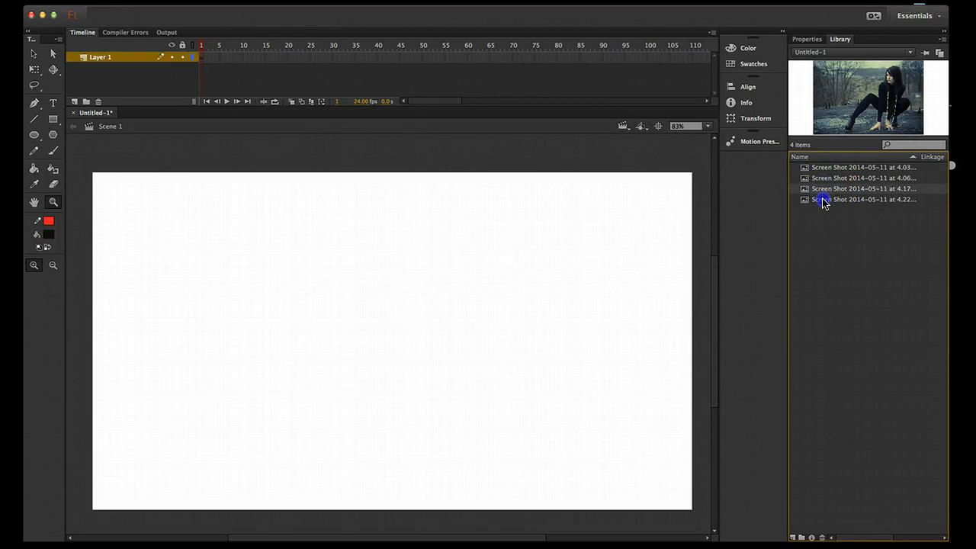
{"action": "left_click", "coordinate": [823, 200]}
{"action": "left_click", "coordinate": [823, 167]}
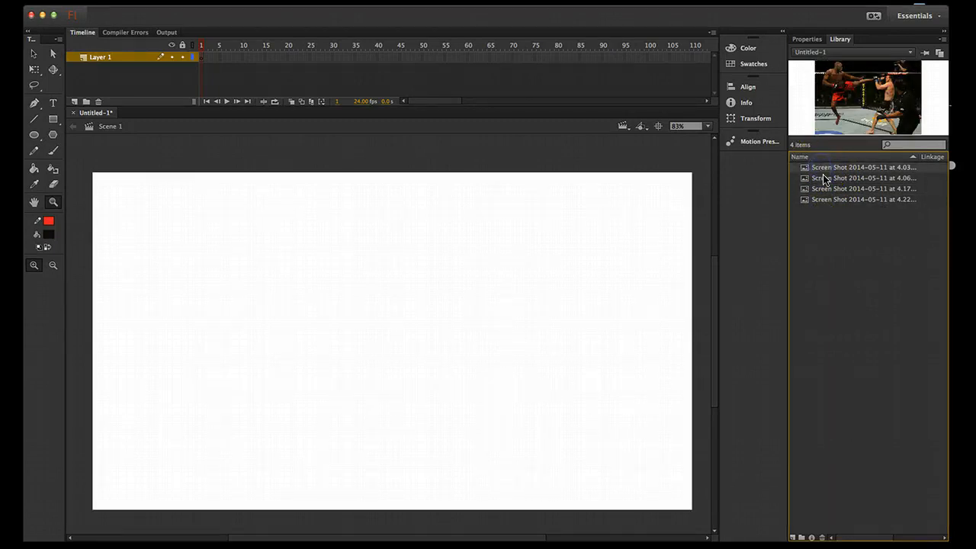
{"action": "left_click", "coordinate": [822, 178]}
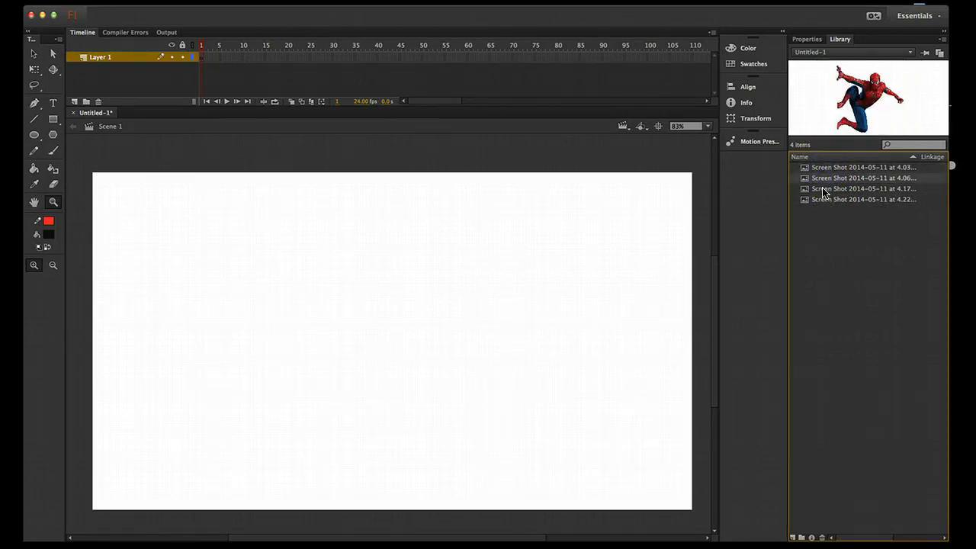
{"action": "left_click", "coordinate": [823, 189]}
{"action": "left_click", "coordinate": [823, 178]}
{"action": "left_click", "coordinate": [823, 167]}
{"action": "left_click", "coordinate": [824, 200]}
- Place the 4.22 screenshot from the library on the stage, slightly right of centre and aligned with the stage's height
{"action": "left_click", "coordinate": [804, 202]}
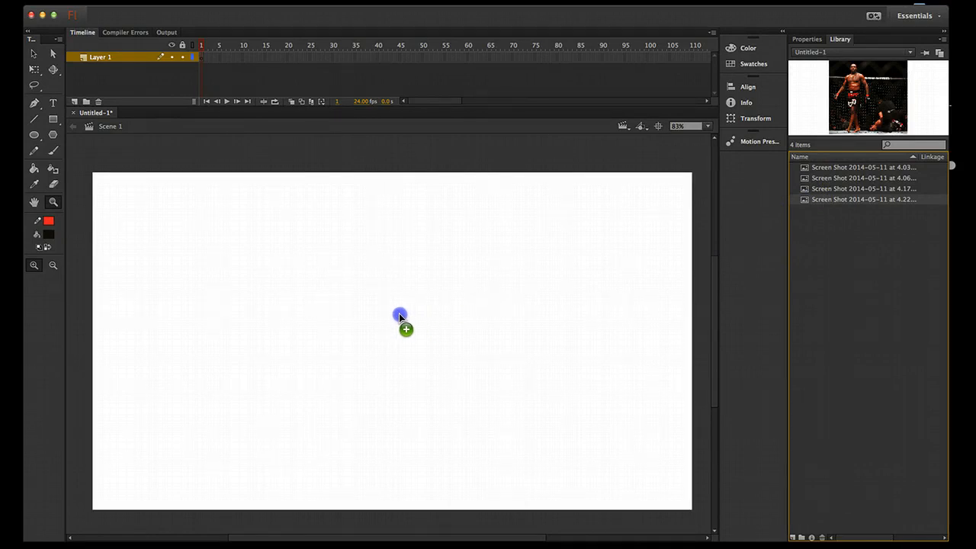
{"action": "left_click_drag", "start_coordinate": [399, 313], "coordinate": [399, 316]}
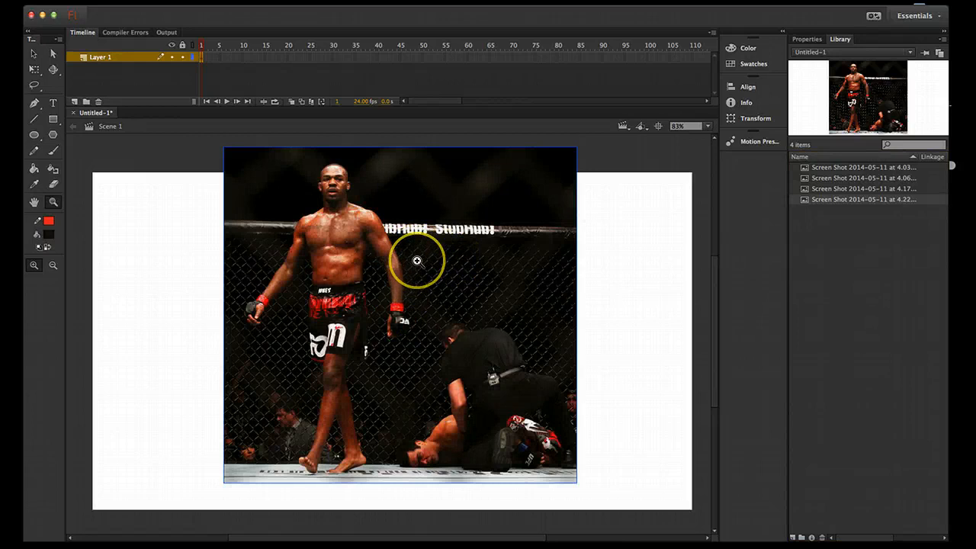
{"action": "key", "text": "v"}
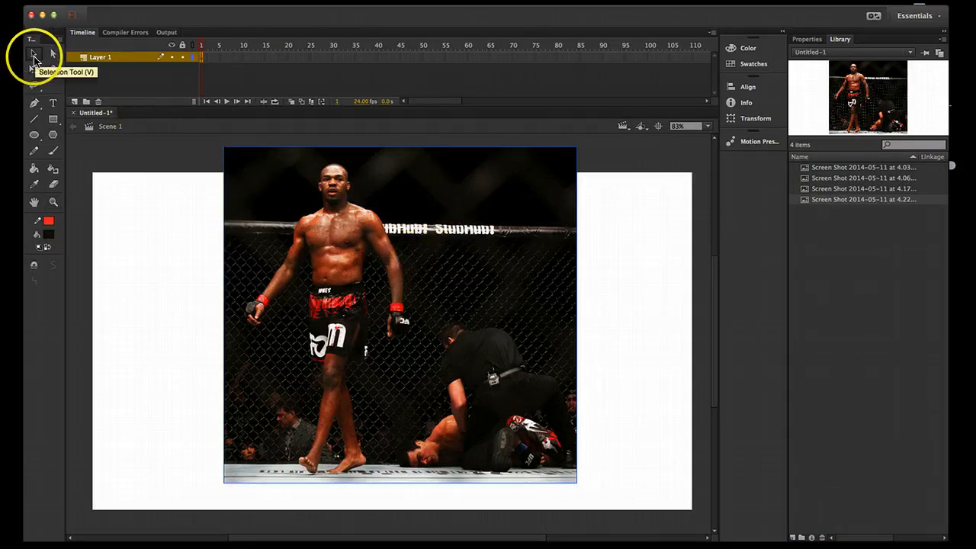
{"action": "left_click_drag", "start_coordinate": [385, 229], "coordinate": [441, 284]}
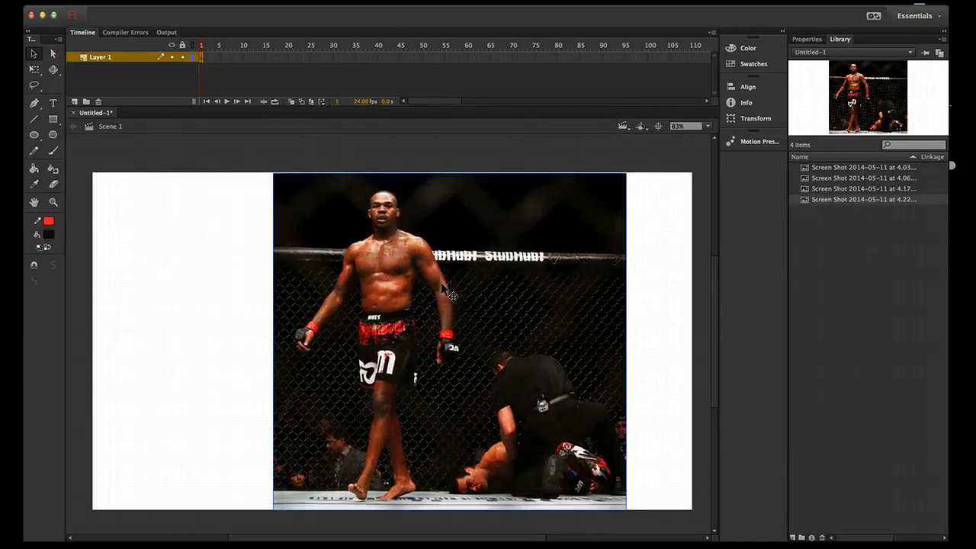
- Rename Layer 1 in the timeline to template
{"action": "double_click", "coordinate": [105, 61]}
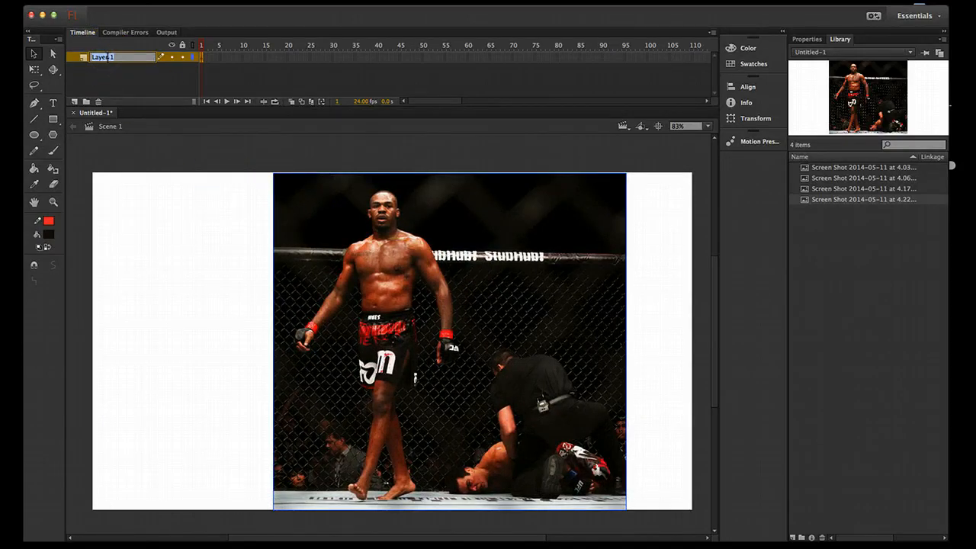
{"action": "type", "text": "te"}
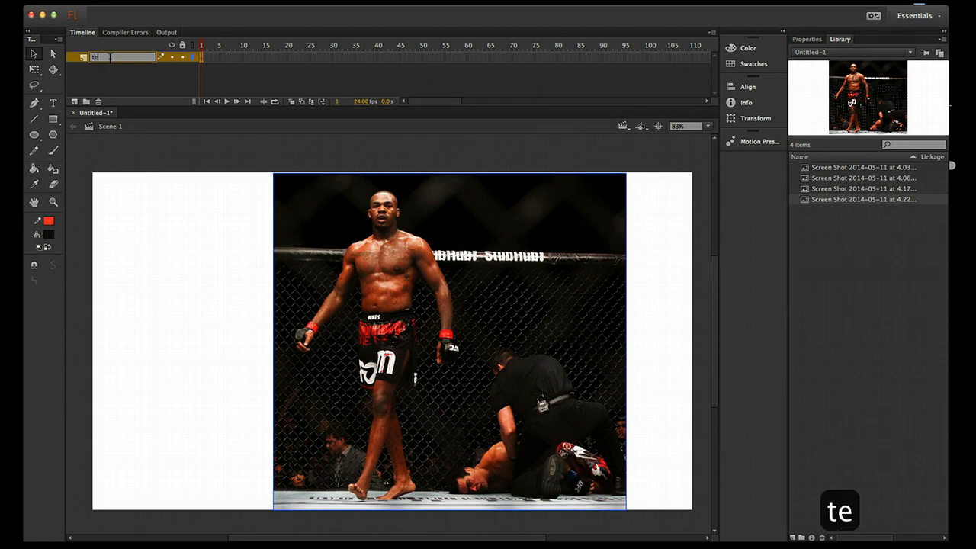
{"action": "type", "text": "mplate"}
{"action": "left_click", "coordinate": [138, 72]}
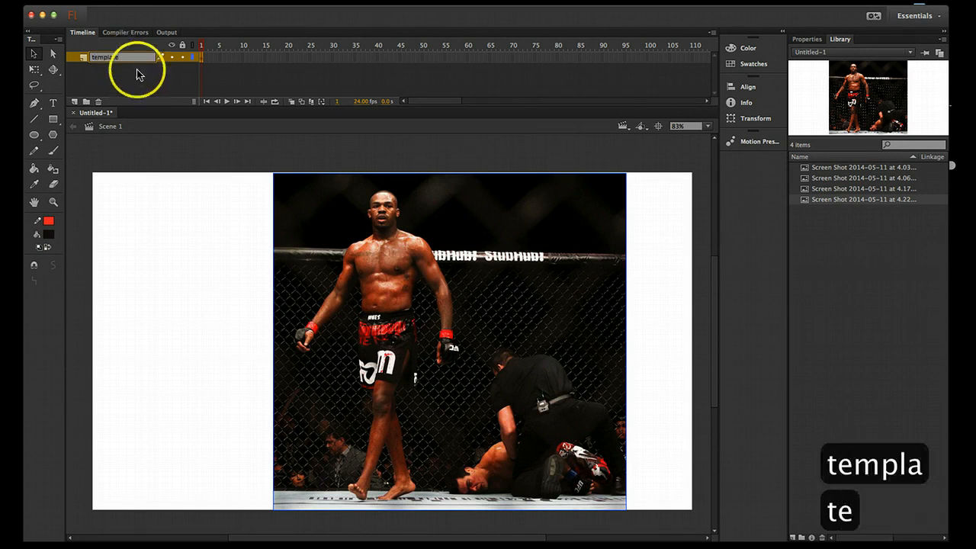
- Lock the template layer and add a new layer above it
{"action": "left_click", "coordinate": [183, 58]}
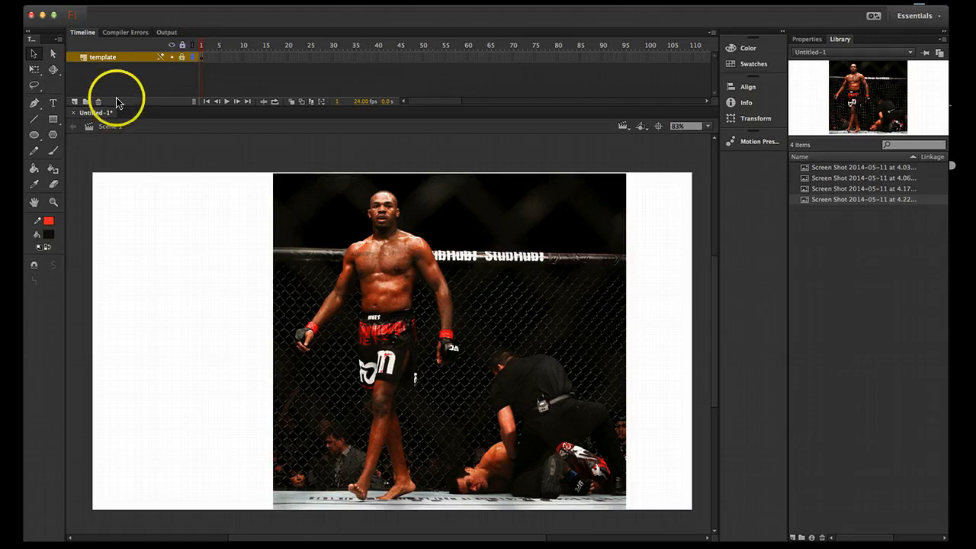
{"action": "left_click", "coordinate": [74, 102]}
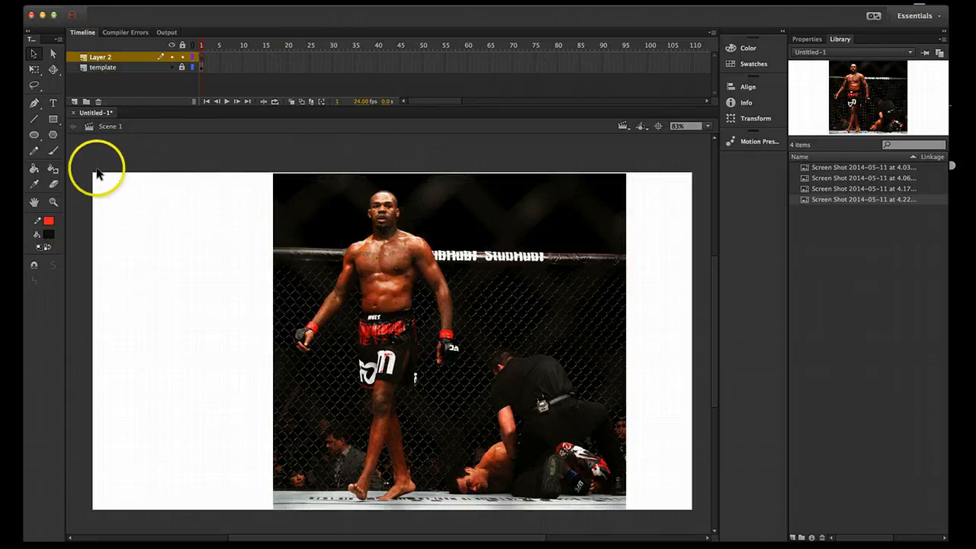
- Trace the outline of the standing fighter's head on Layer 2 with the Pencil tool
{"action": "left_click", "coordinate": [34, 154]}
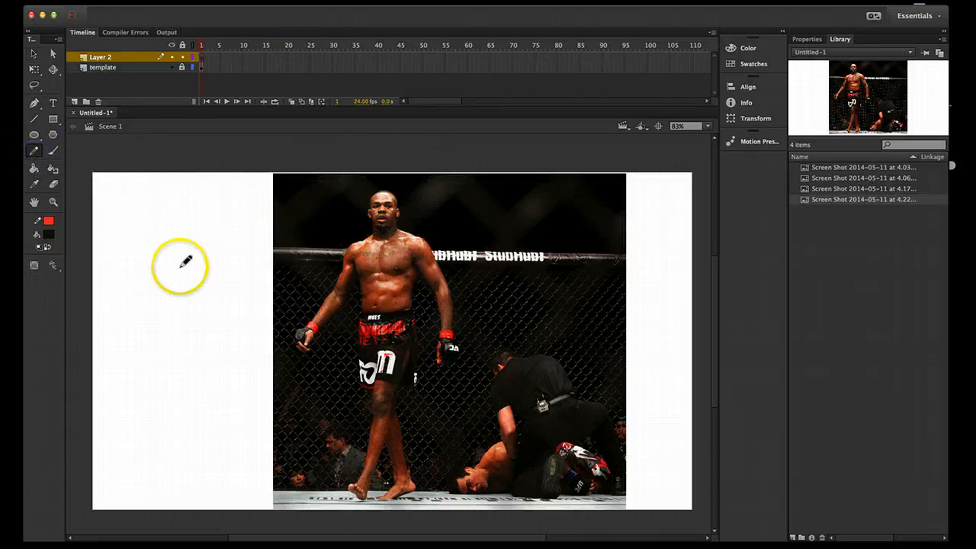
{"action": "left_click", "coordinate": [34, 265]}
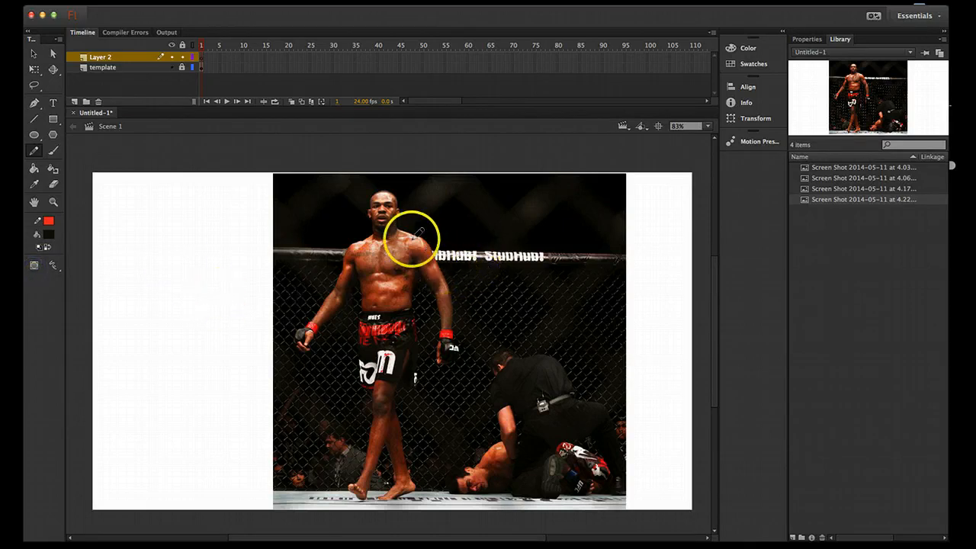
{"action": "left_click_drag", "start_coordinate": [376, 190], "coordinate": [375, 190]}
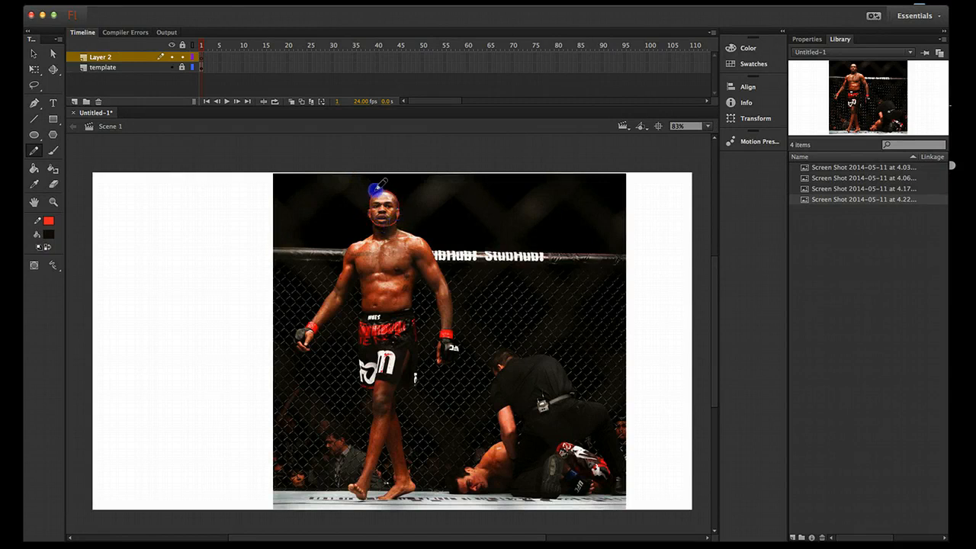
{"action": "left_click_drag", "start_coordinate": [377, 196], "coordinate": [375, 192]}
- Sample the fighter's brown skin tone with the Eyedropper and fill the head outline with it
{"action": "key", "text": "i"}
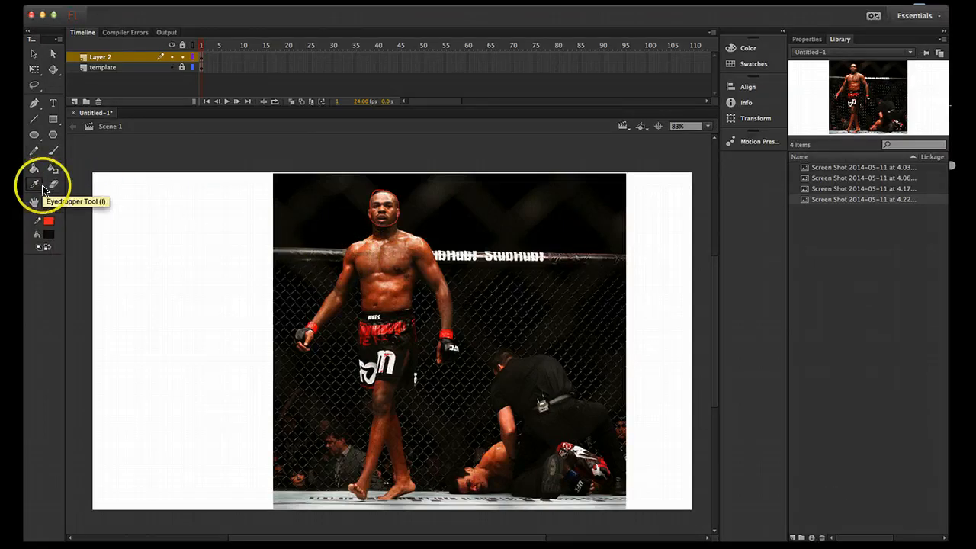
{"action": "left_click", "coordinate": [375, 210]}
{"action": "left_click", "coordinate": [376, 206]}
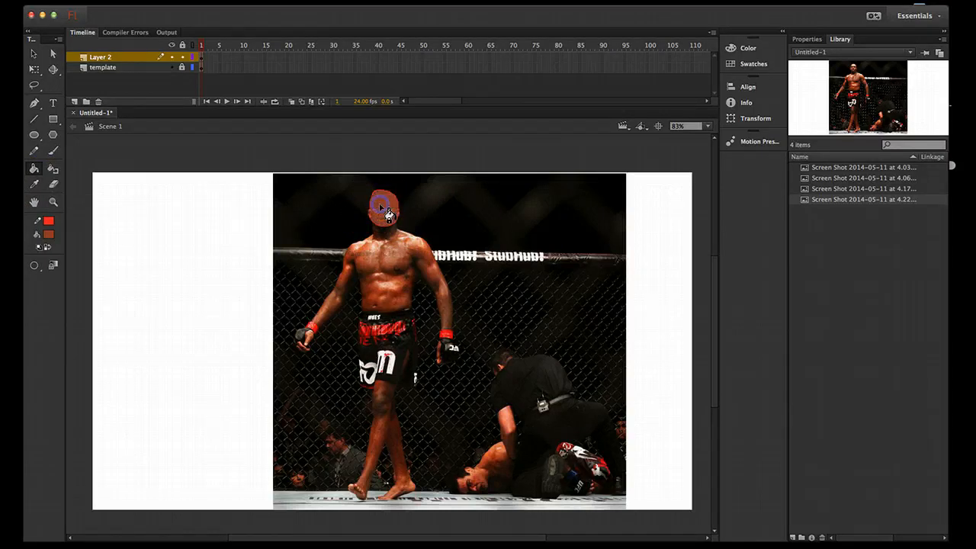
{"action": "left_click", "coordinate": [278, 202]}
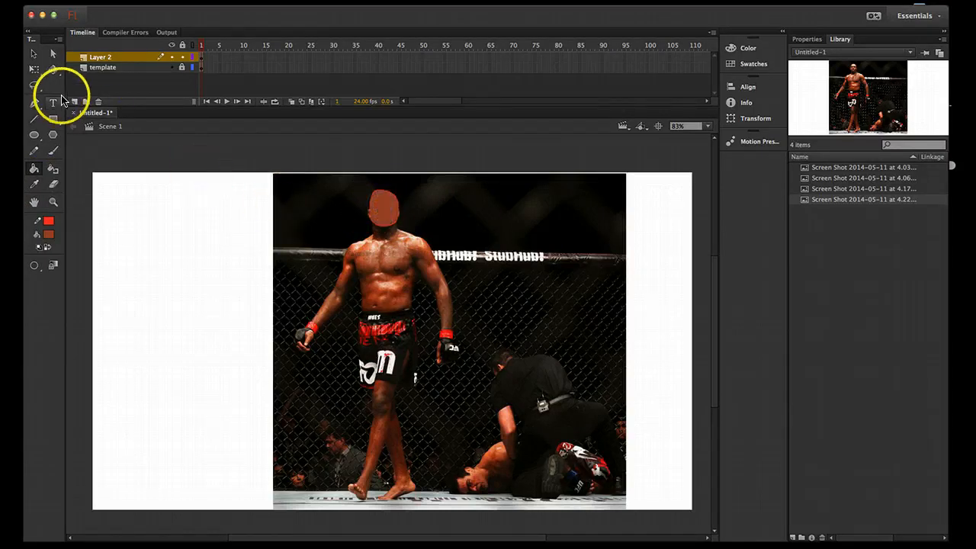
- Select the whole filled head shape with its outline and convert it to a graphic symbol named head
{"action": "left_click", "coordinate": [34, 53]}
{"action": "left_click", "coordinate": [248, 267]}
{"action": "left_click_drag", "start_coordinate": [353, 250], "coordinate": [417, 187]}
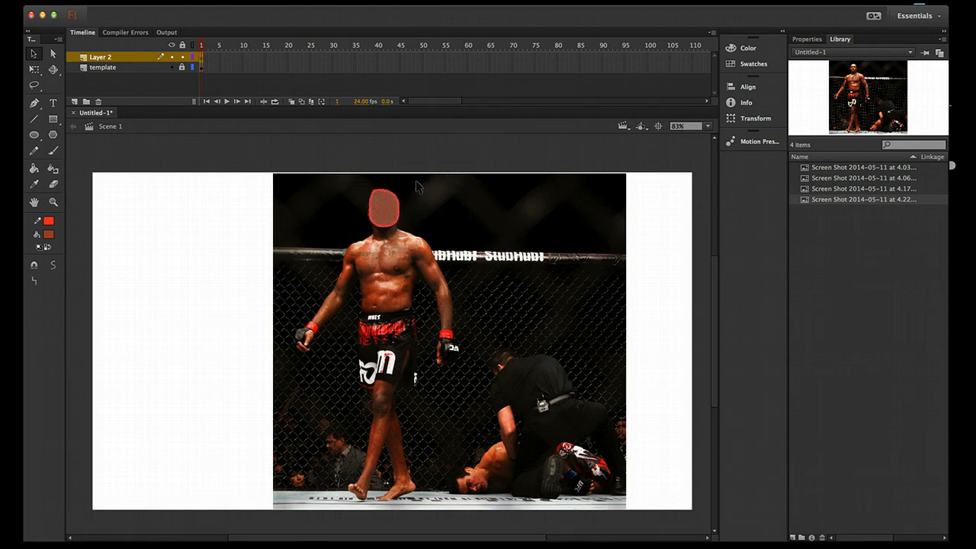
{"action": "key", "text": "F8"}
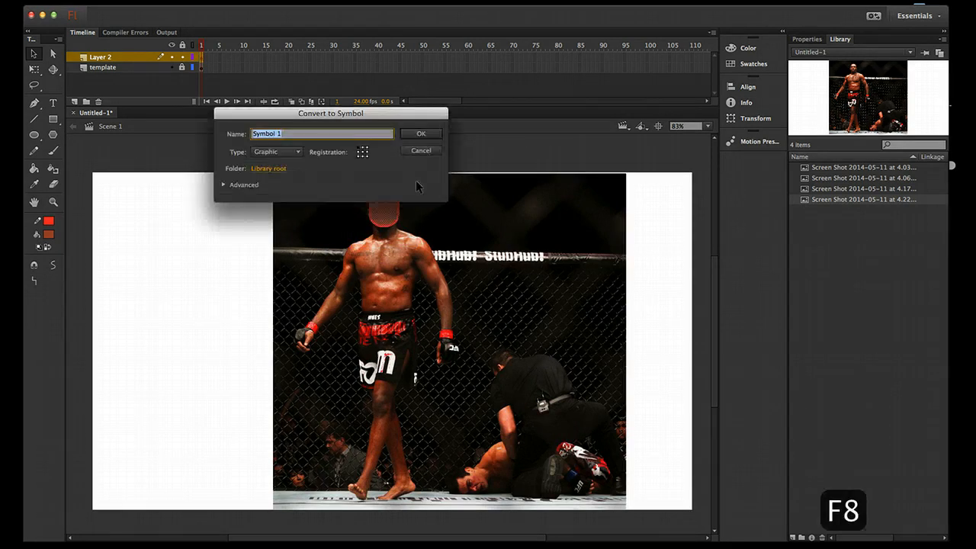
{"action": "type", "text": "head"}
{"action": "left_click", "coordinate": [278, 154]}
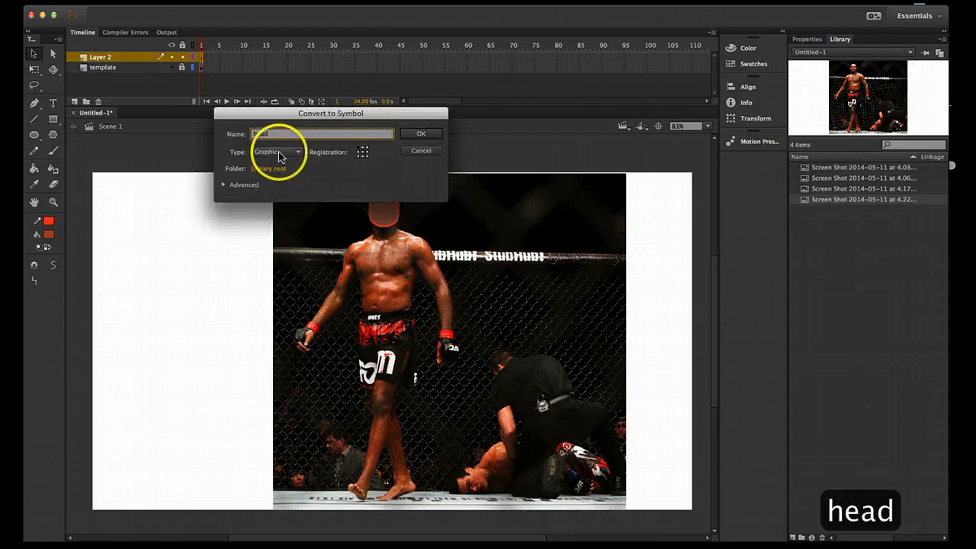
{"action": "left_click", "coordinate": [416, 137]}
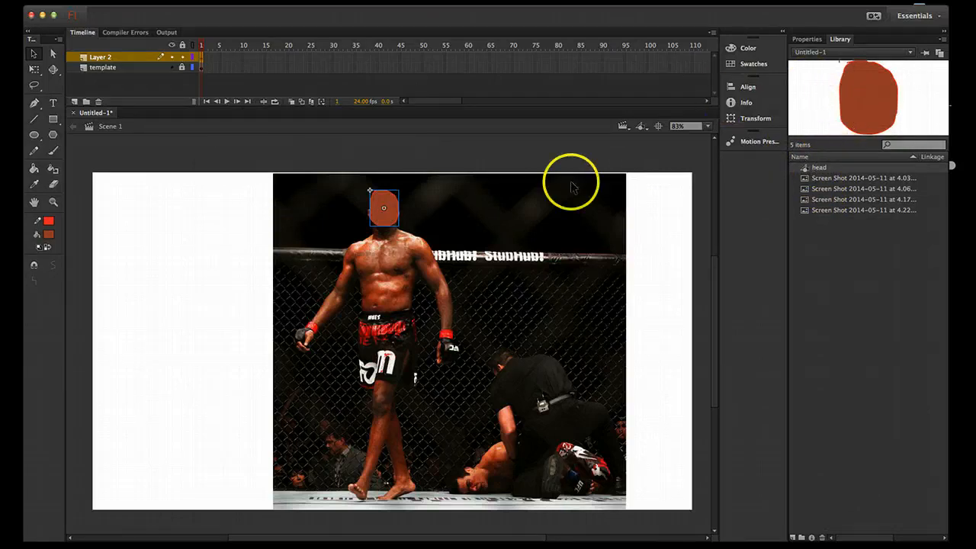
{"action": "left_click", "coordinate": [457, 220]}
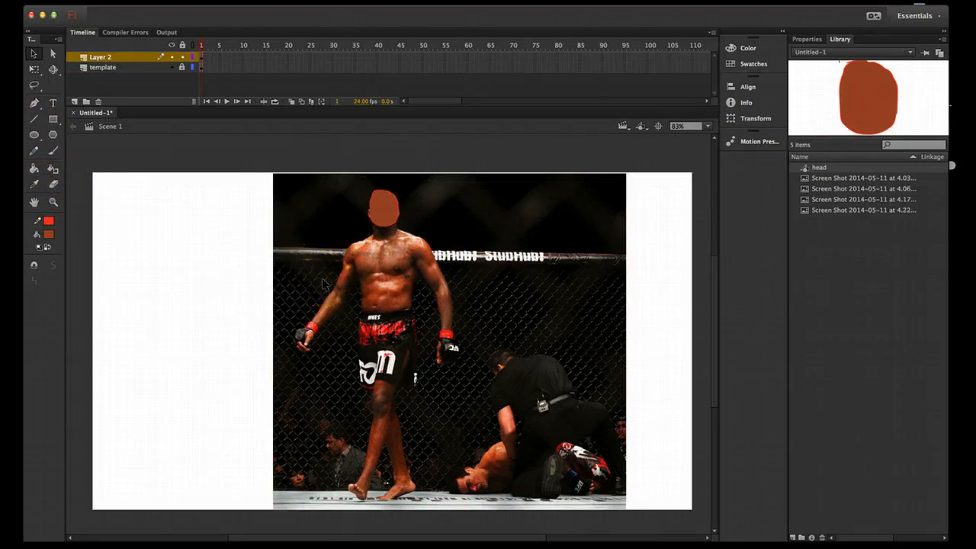
- Trace the fighter's neck below the head with the Pencil tool and fill it with the same brown
{"action": "key", "text": "y"}
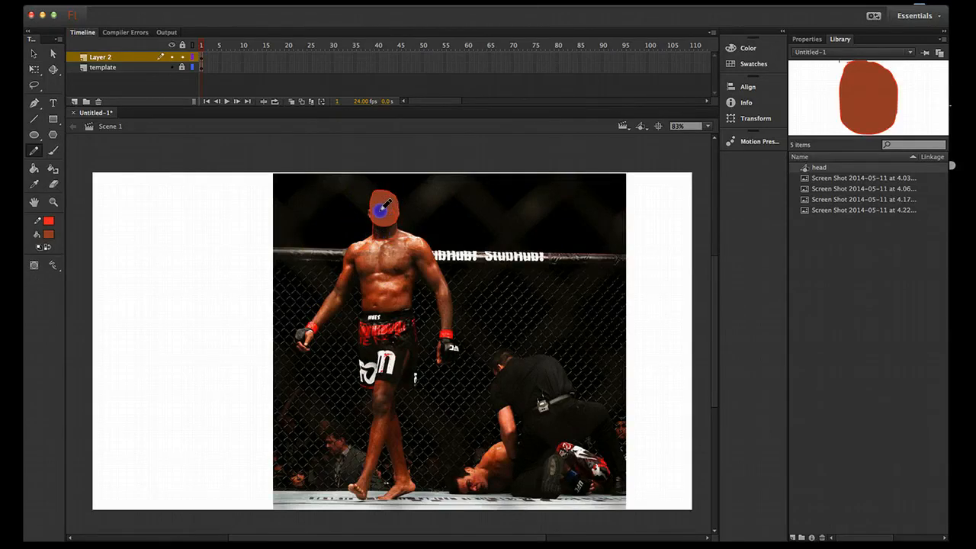
{"action": "left_click_drag", "start_coordinate": [392, 238], "coordinate": [392, 235]}
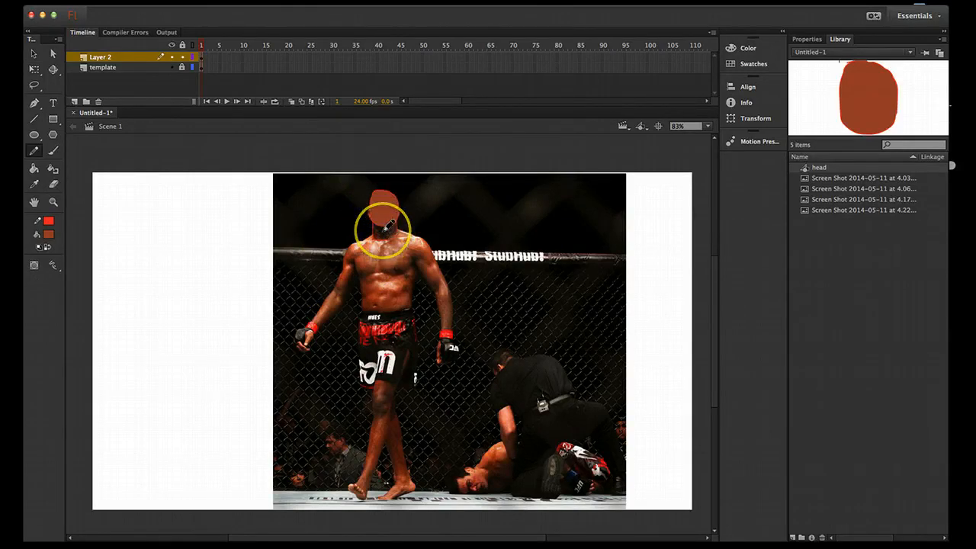
{"action": "key", "text": "k"}
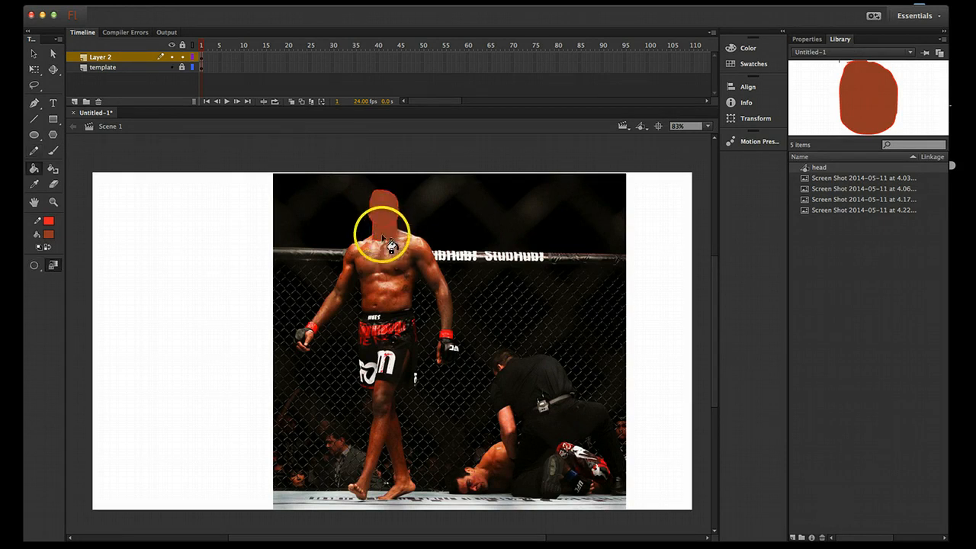
- Select only the neck shape, leaving out the head, and convert it to a graphic symbol named neck
{"action": "key", "text": "v"}
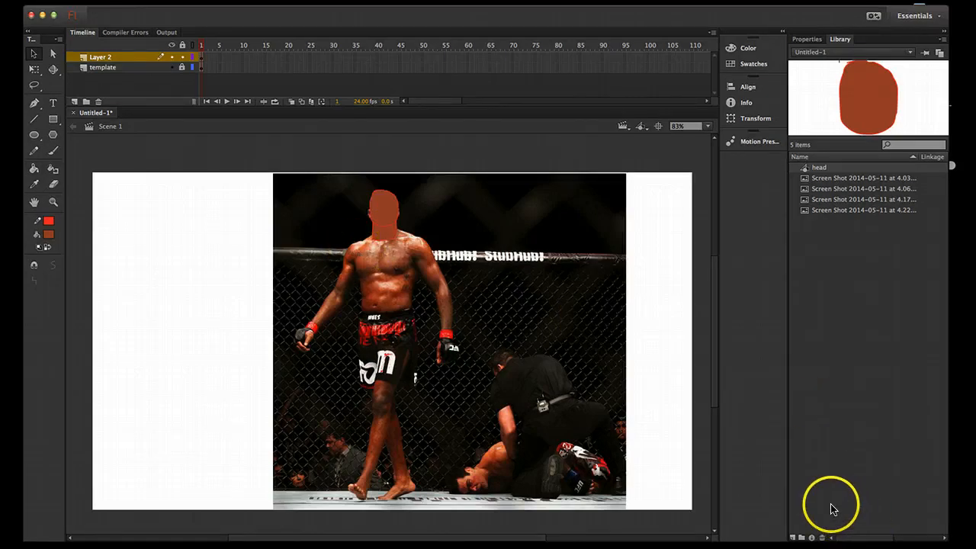
{"action": "key", "text": "v"}
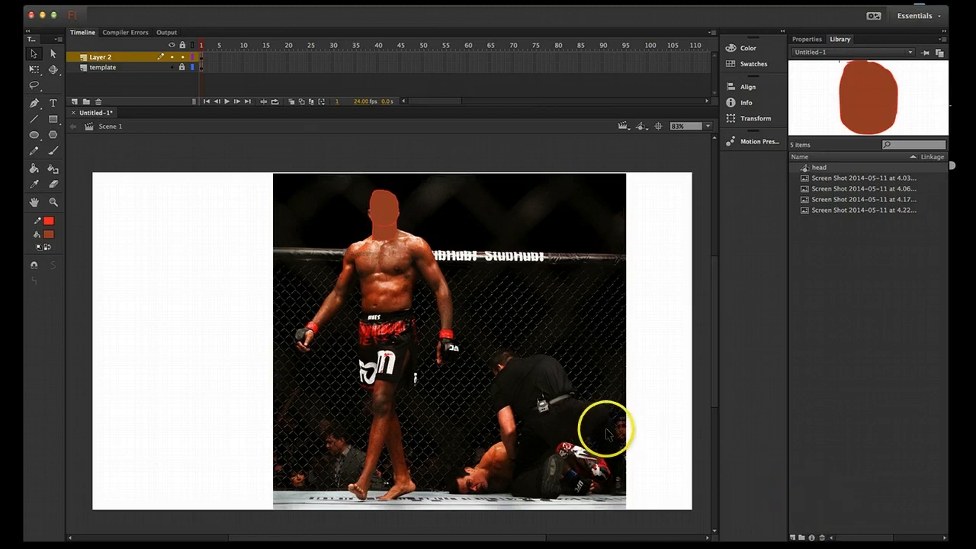
{"action": "key", "text": "y"}
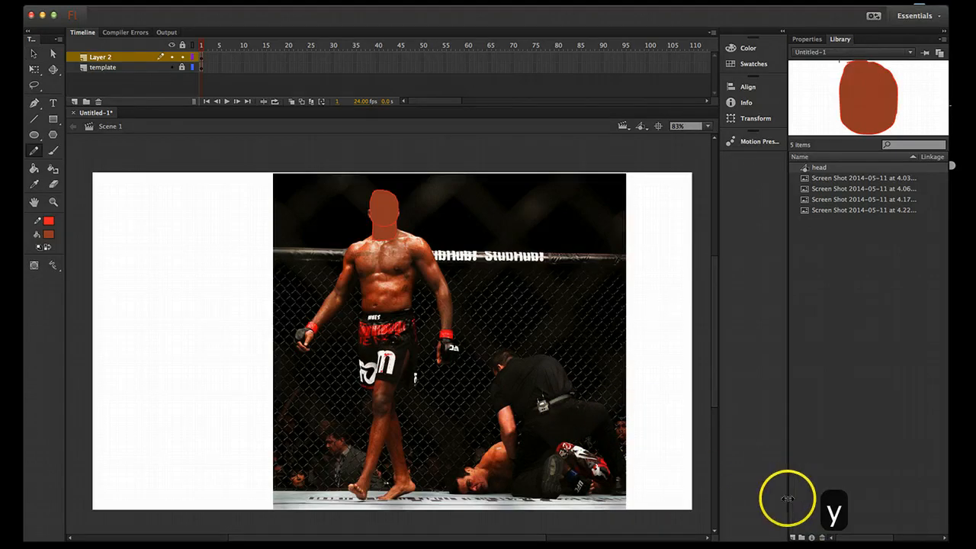
{"action": "key", "text": "v"}
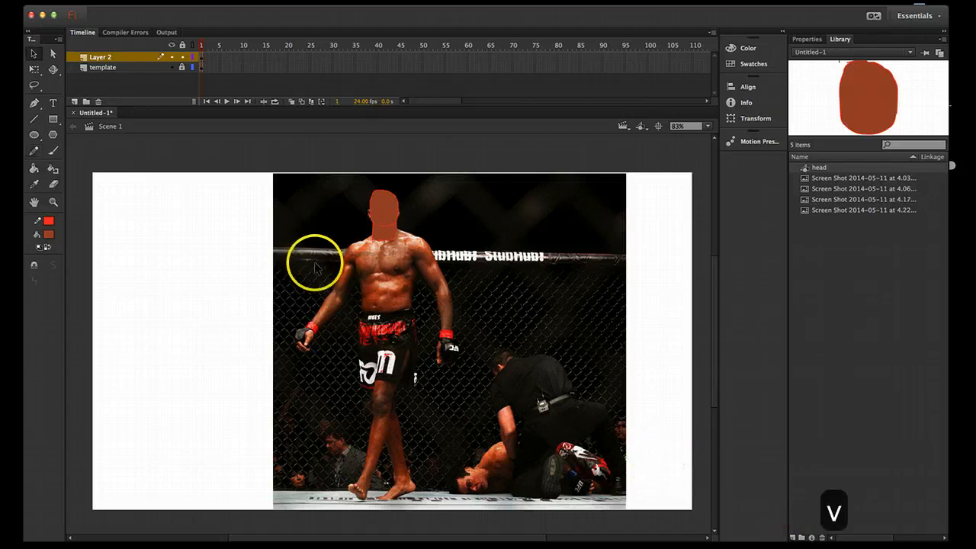
{"action": "left_click_drag", "start_coordinate": [358, 259], "coordinate": [419, 197]}
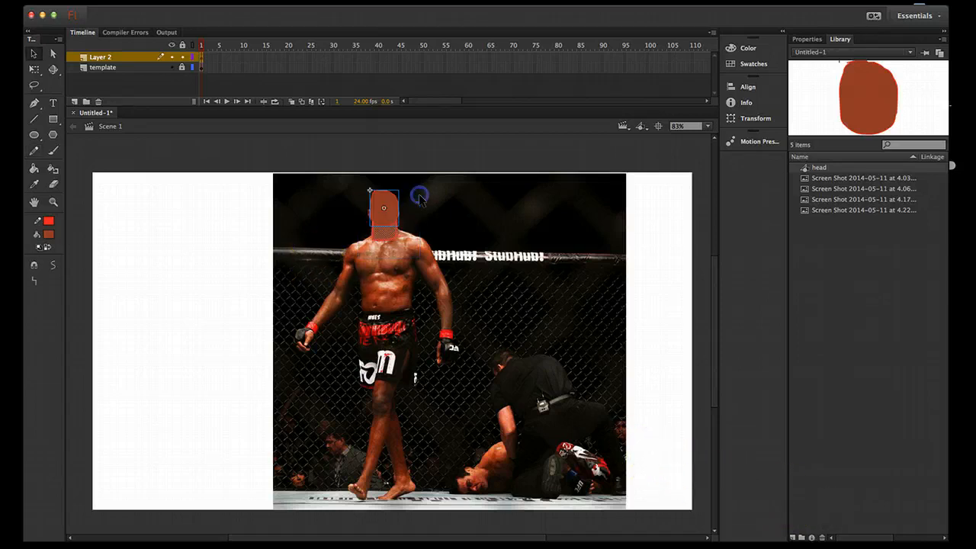
{"action": "left_click", "coordinate": [393, 201]}
{"action": "left_click", "coordinate": [389, 202], "text": "shift"}
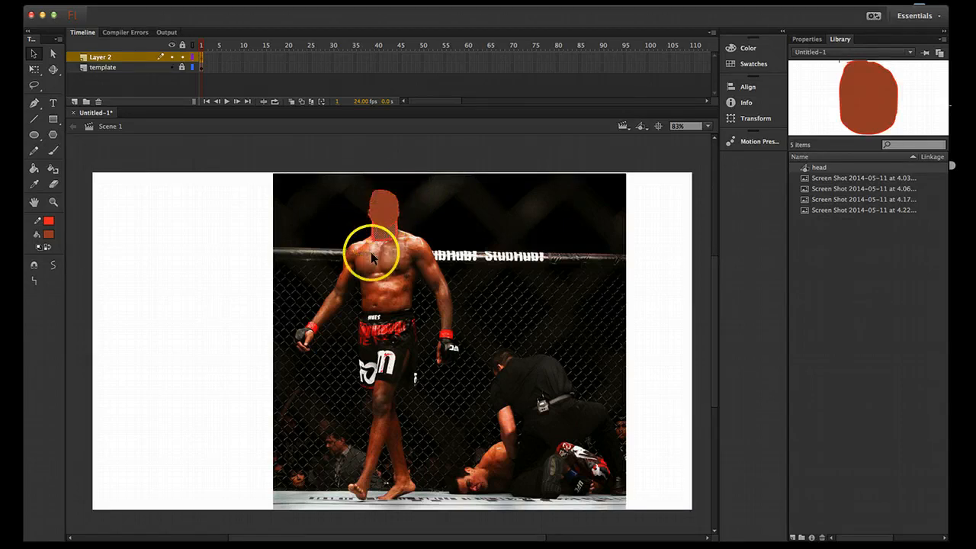
{"action": "left_click_drag", "start_coordinate": [361, 248], "coordinate": [363, 250]}
{"action": "key", "text": "F8"}
{"action": "type", "text": "neck"}
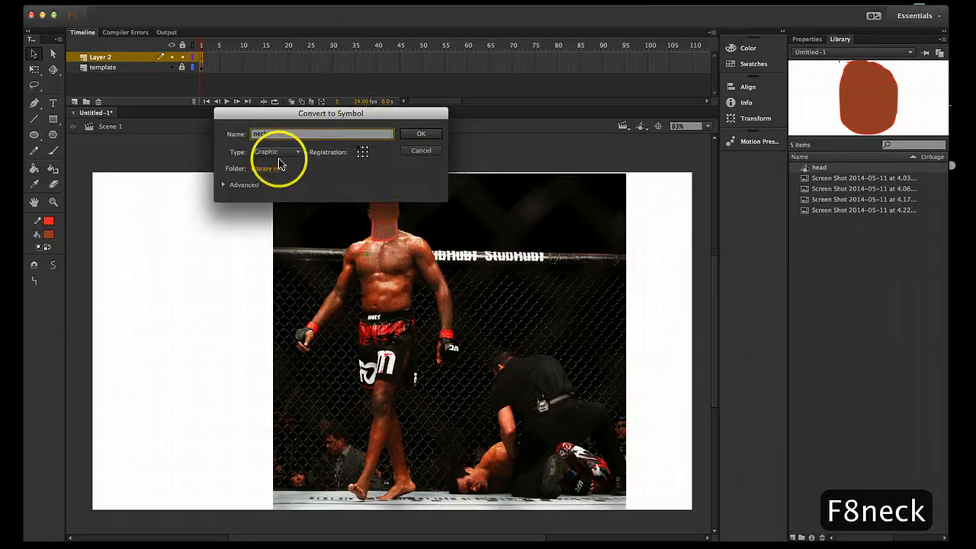
{"action": "left_click", "coordinate": [431, 135]}
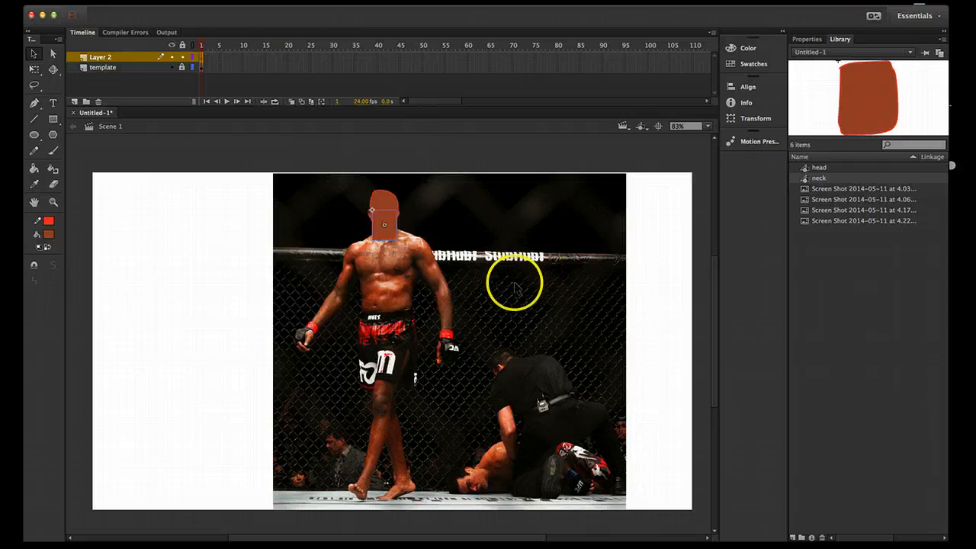
{"action": "left_click", "coordinate": [417, 263]}
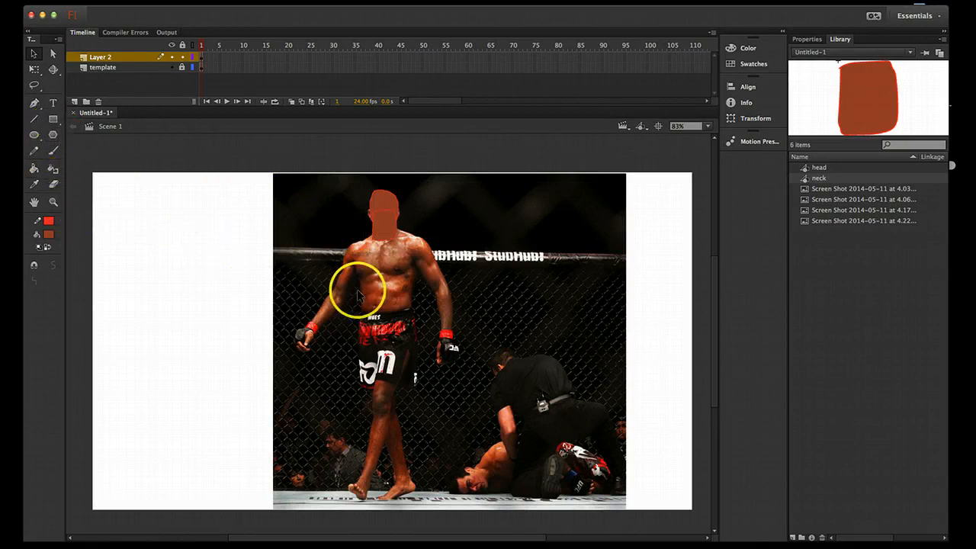
- Trace the fighter's chest from the shoulders to below the pectorals with the Pencil tool and fill it brown
{"action": "key", "text": "y"}
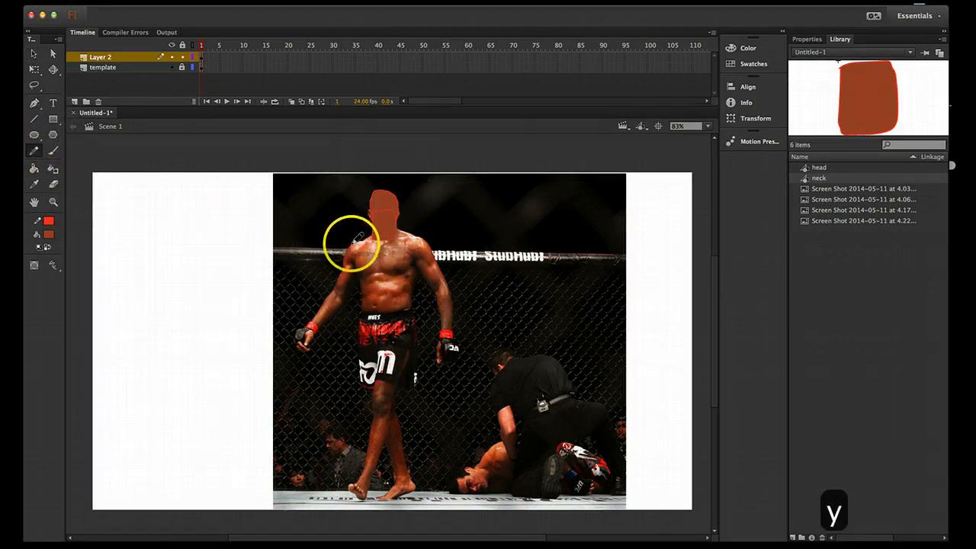
{"action": "left_click", "coordinate": [359, 243]}
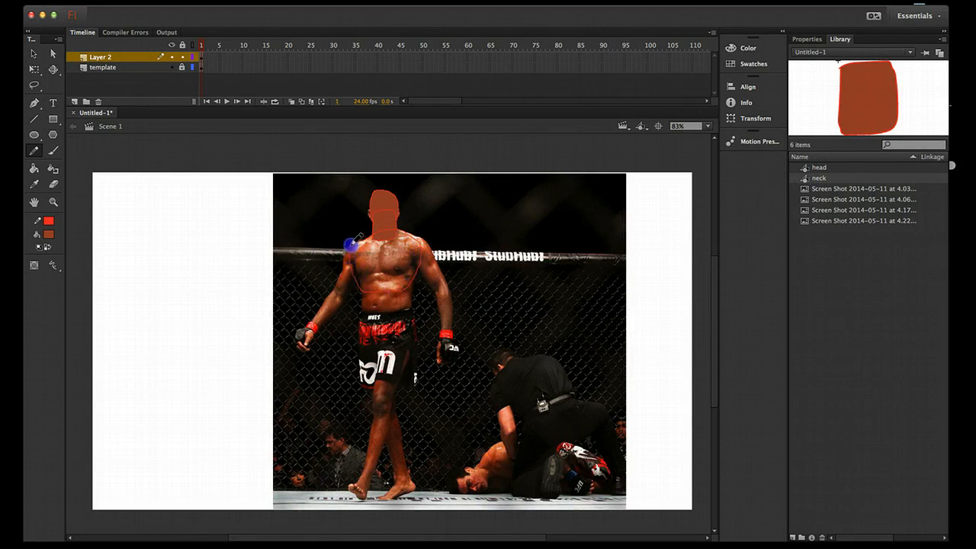
{"action": "key", "text": "k"}
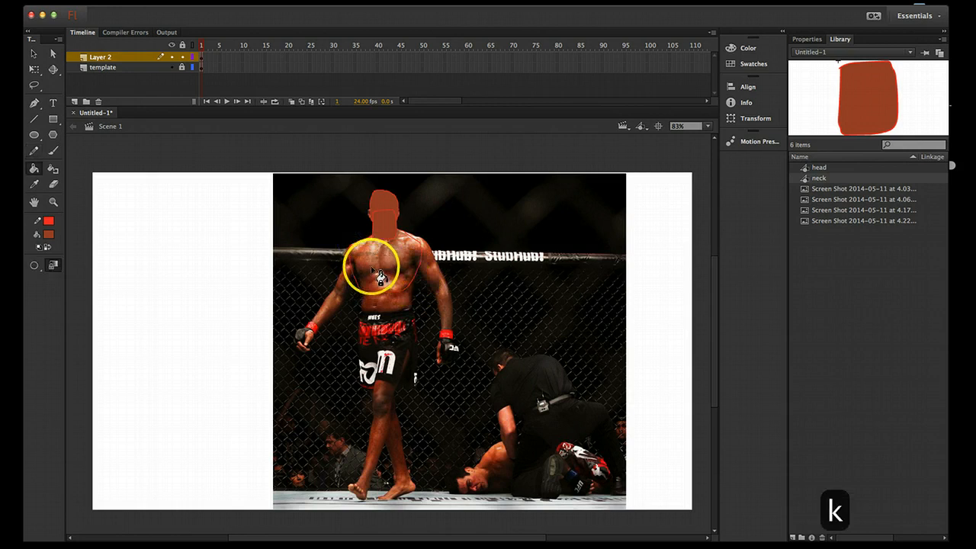
{"action": "left_click", "coordinate": [376, 268]}
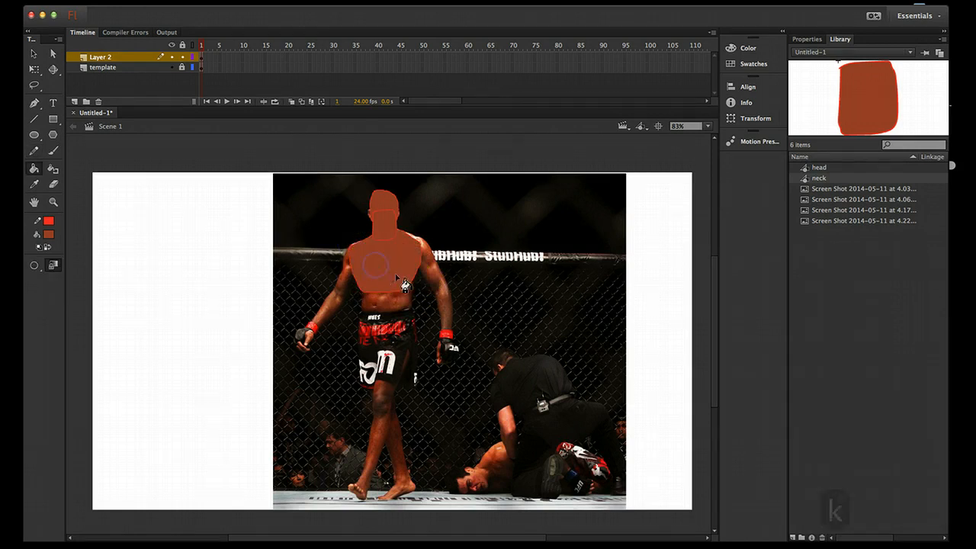
- Select the chest fill together with its outline and convert it to a graphic symbol named chest
{"action": "key", "text": "v"}
{"action": "left_click", "coordinate": [379, 277]}
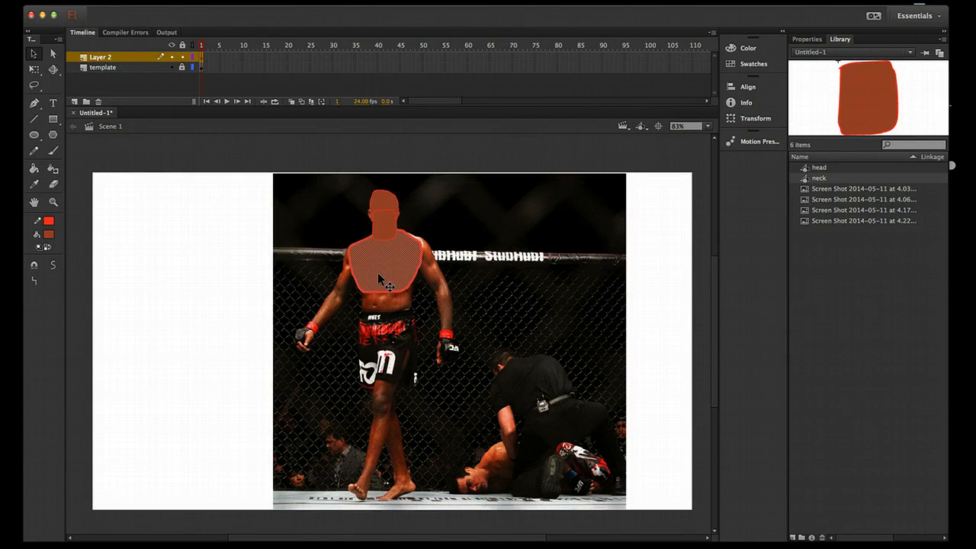
{"action": "left_click", "coordinate": [457, 283]}
{"action": "left_click", "coordinate": [377, 269]}
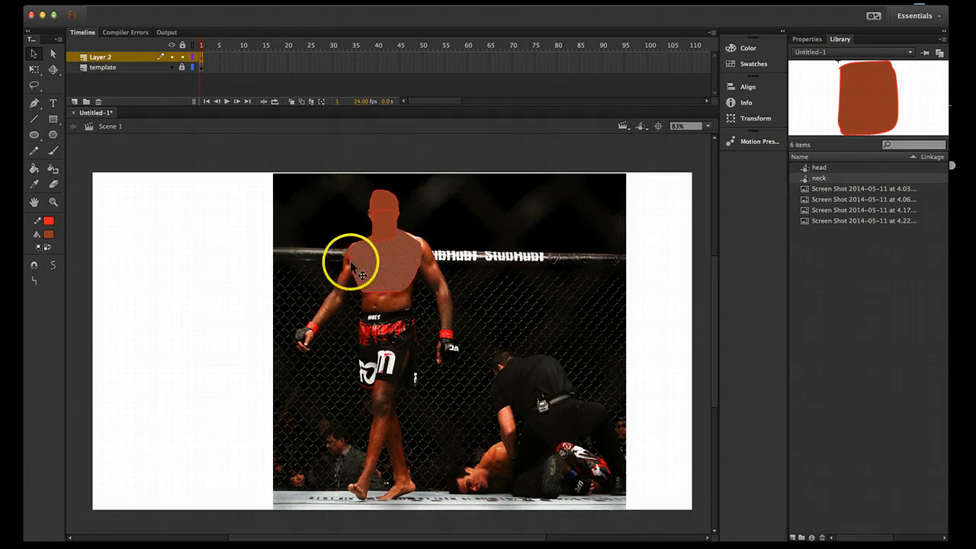
{"action": "left_click", "coordinate": [462, 288]}
{"action": "left_click", "coordinate": [378, 263]}
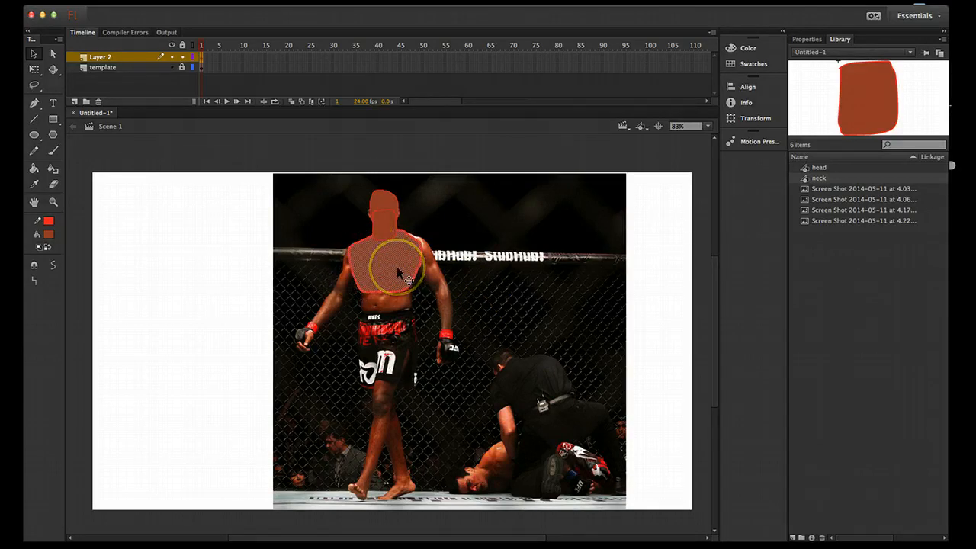
{"action": "key", "text": "F8"}
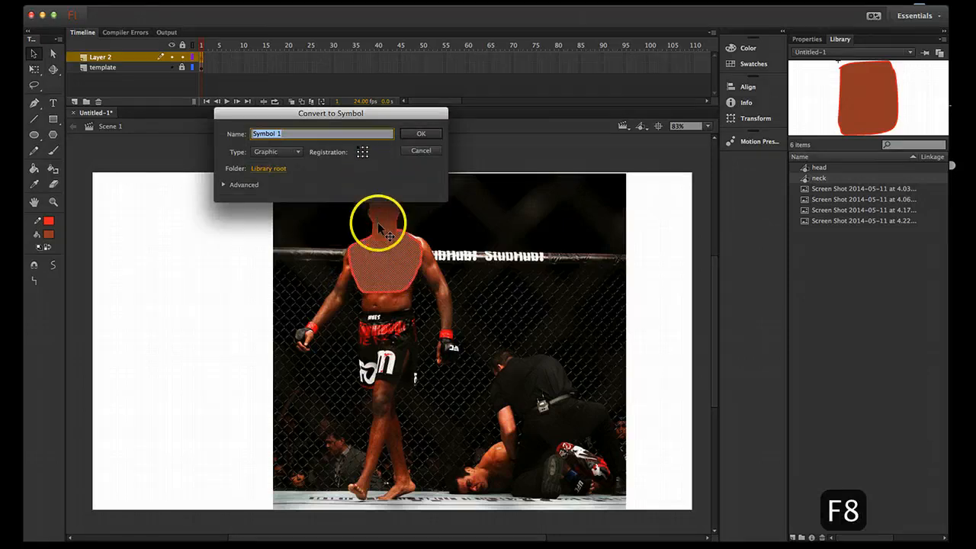
{"action": "type", "text": "chest"}
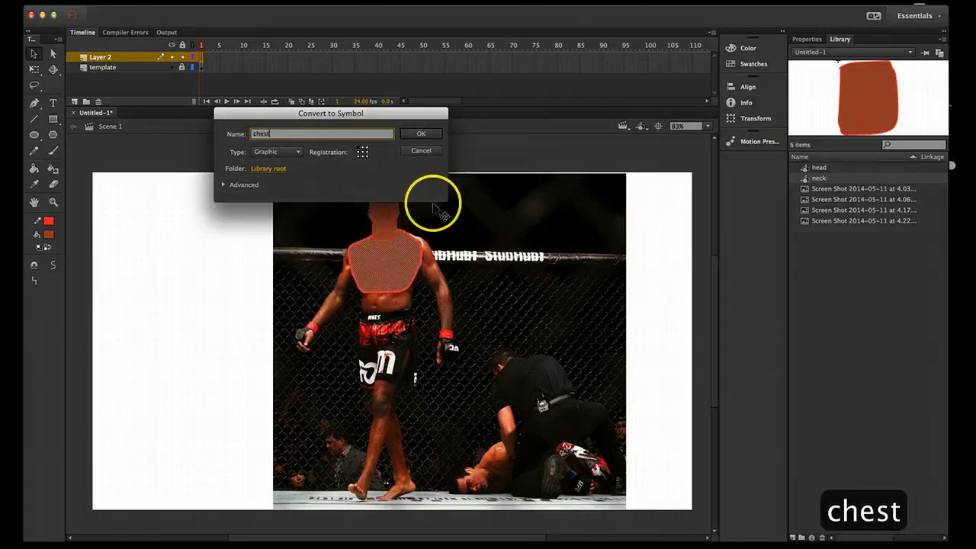
{"action": "left_click", "coordinate": [420, 133]}
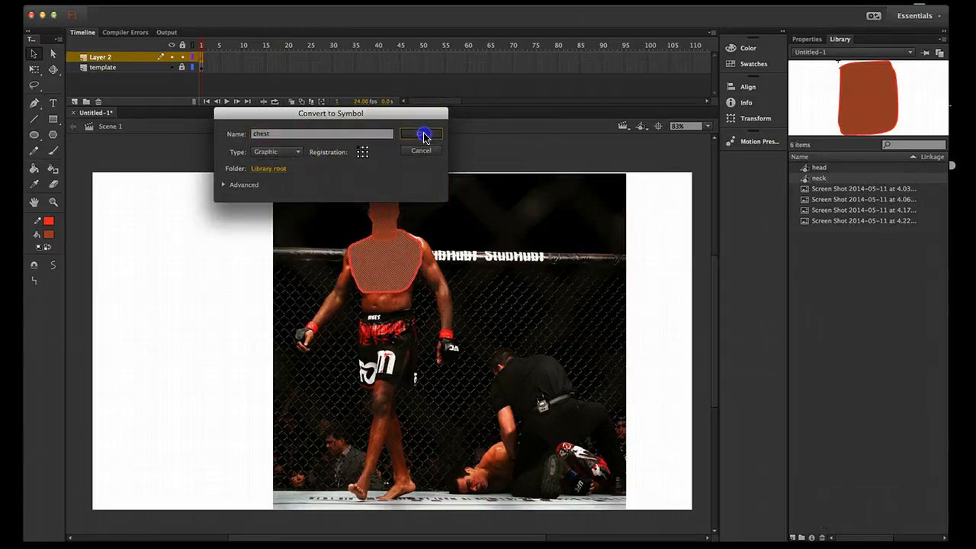
- Trace the fighter's belly from under the chest to the shorts' waistband with the Pencil tool and fill it with the same brown
{"action": "left_click", "coordinate": [469, 261]}
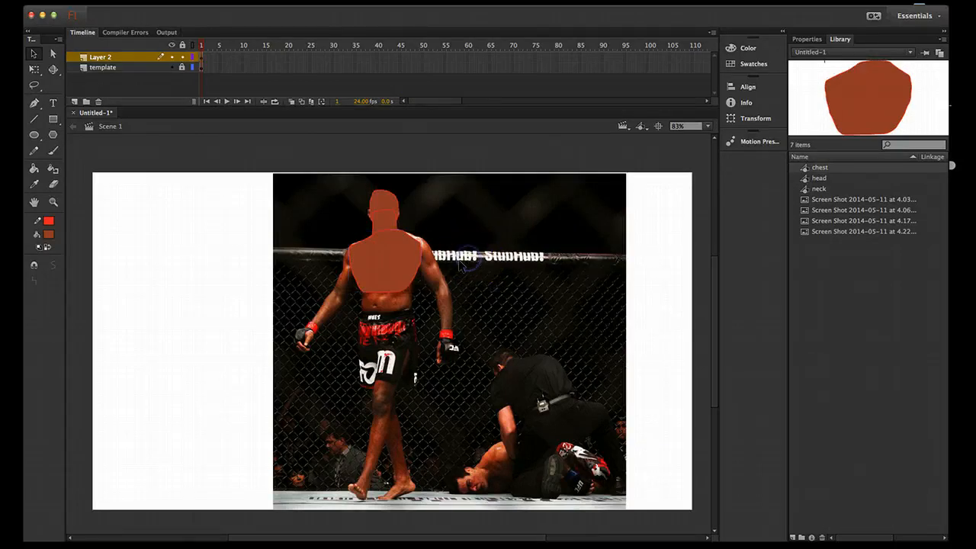
{"action": "key", "text": "y"}
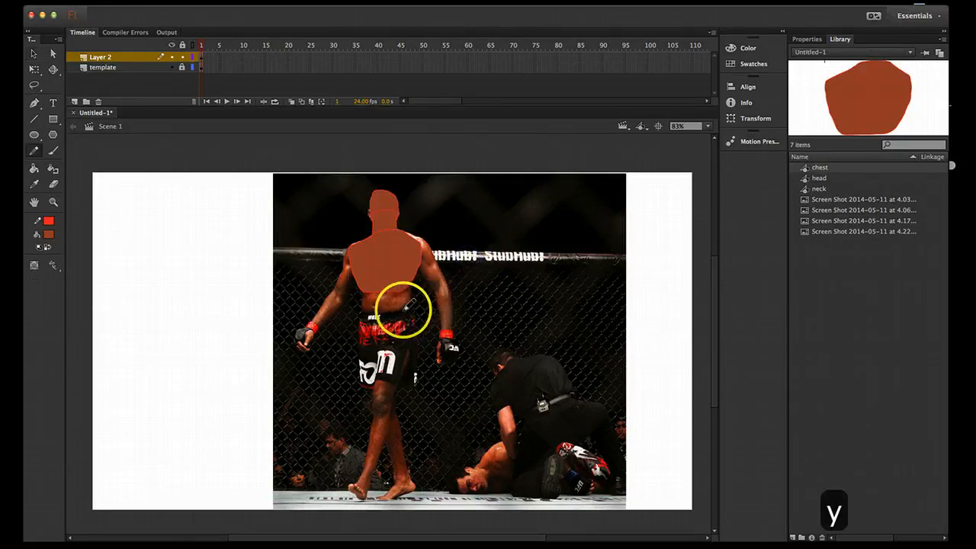
{"action": "left_click", "coordinate": [366, 315]}
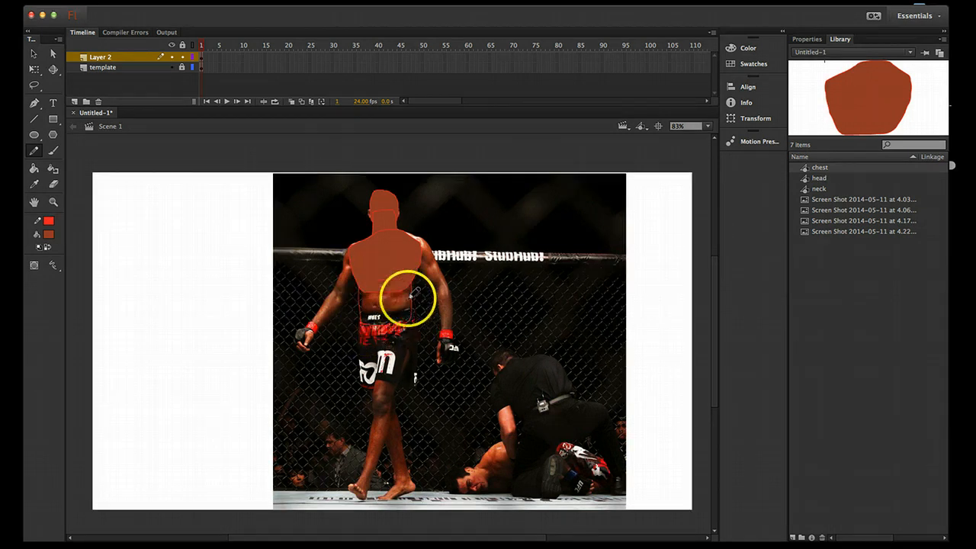
{"action": "key", "text": "k"}
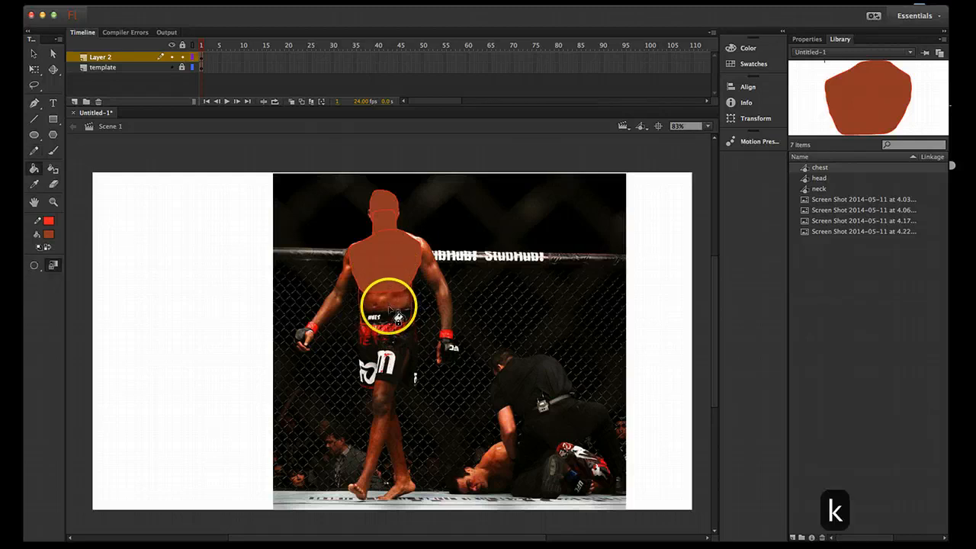
{"action": "left_click", "coordinate": [388, 308]}
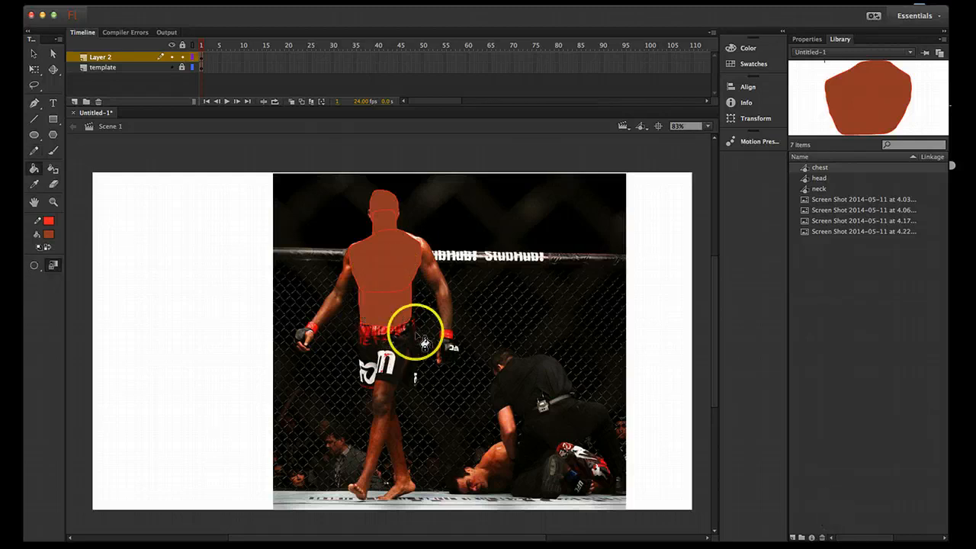
- Select the belly fill together with its outline and convert it to a graphic symbol named belly
{"action": "key", "text": "v"}
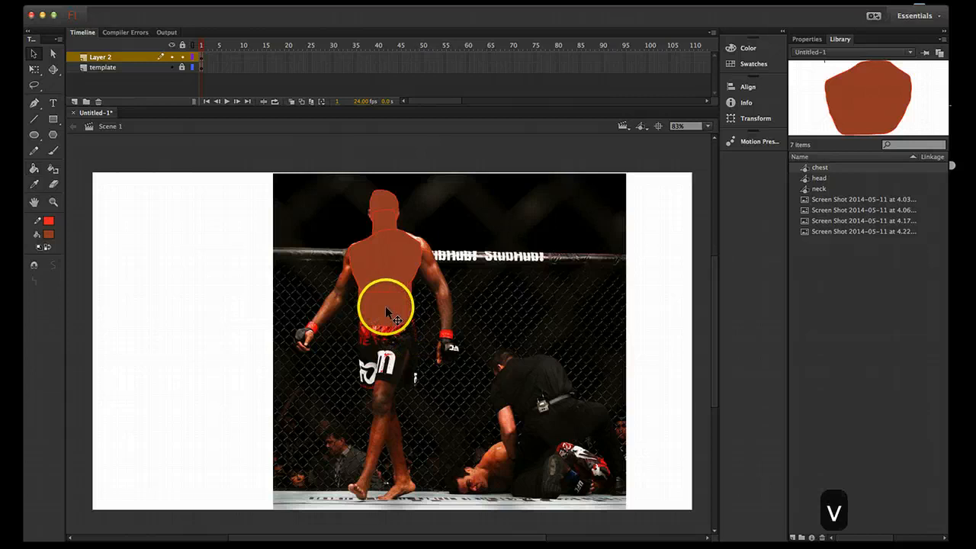
{"action": "left_click", "coordinate": [381, 305]}
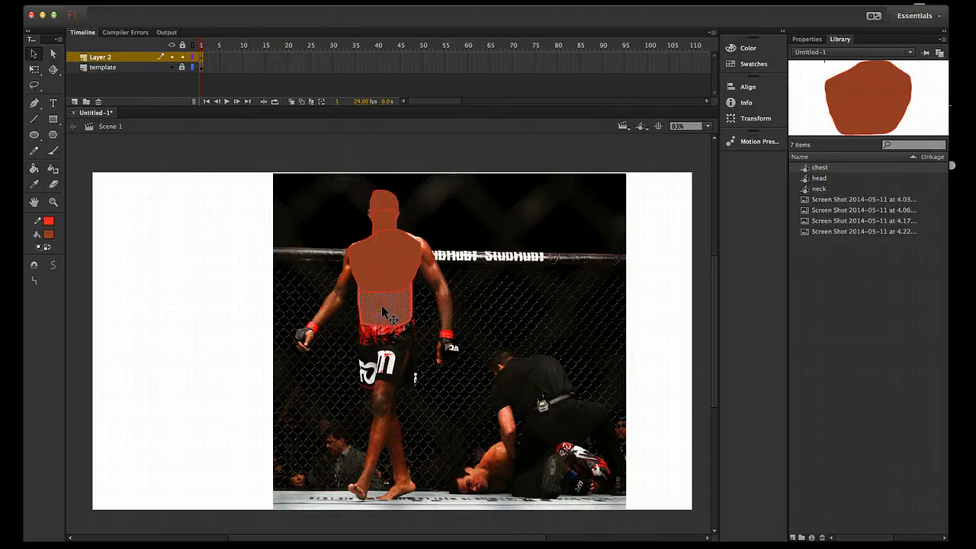
{"action": "key", "text": "F8"}
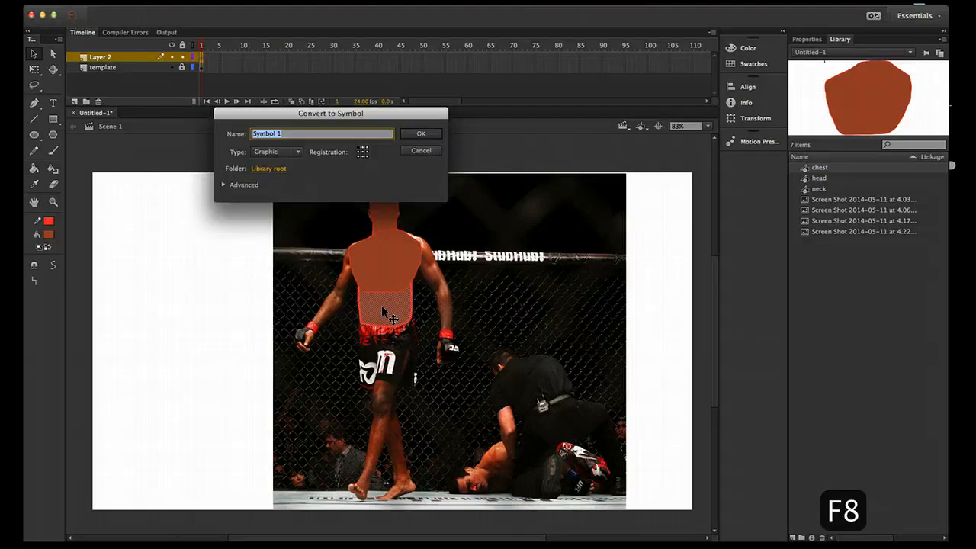
{"action": "type", "text": "bell"}
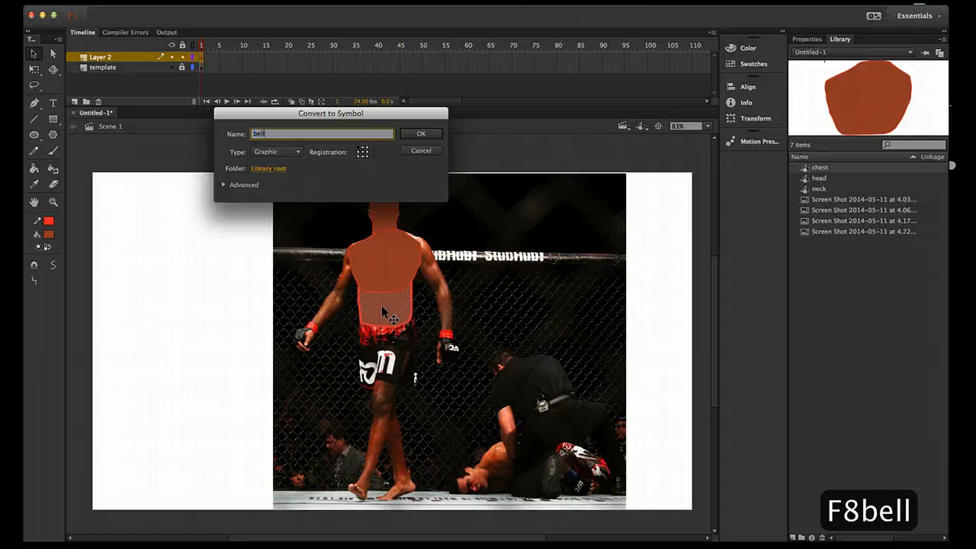
{"action": "type", "text": "y"}
{"action": "left_click", "coordinate": [417, 133]}
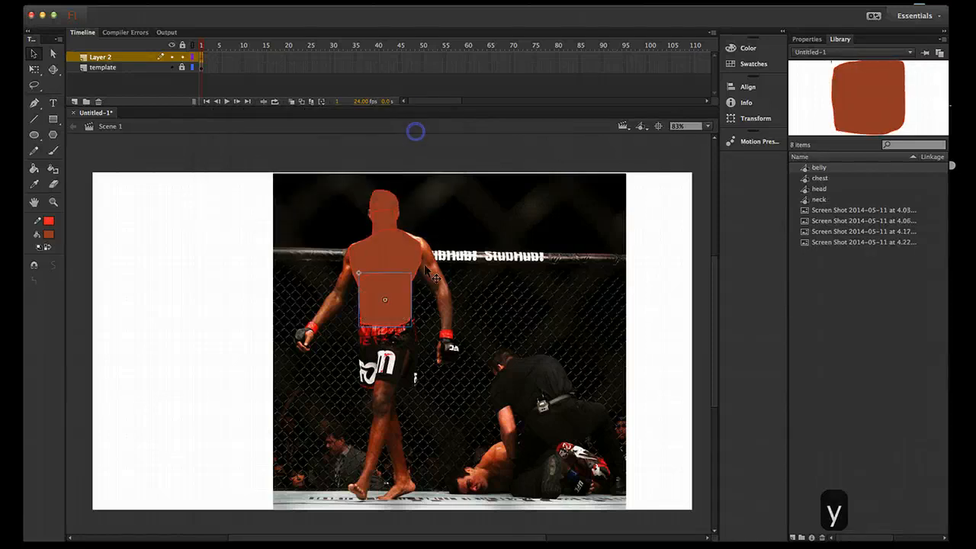
{"action": "left_click", "coordinate": [473, 292]}
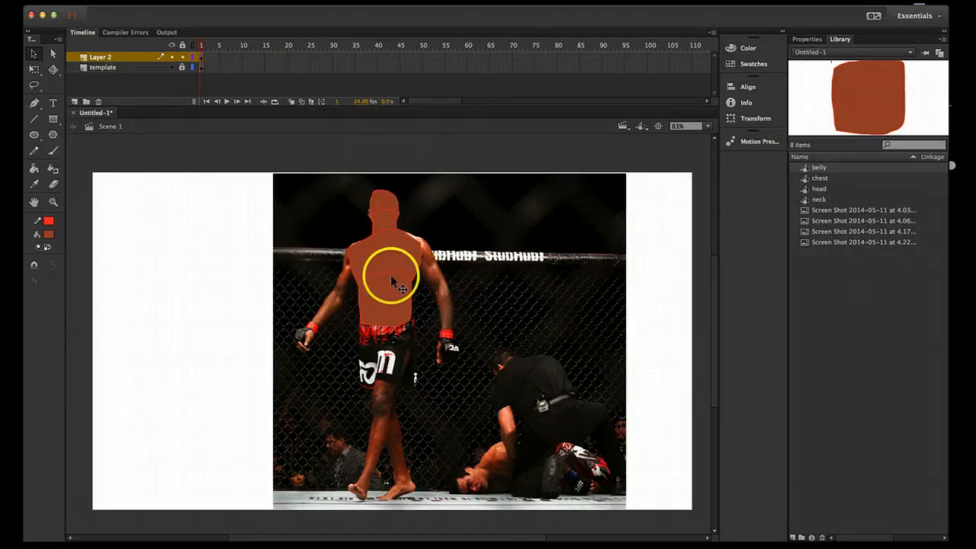
- Trace the upper arm nearest the fallen opponent from shoulder to elbow with the Pencil tool and try to fill it brown
{"action": "key", "text": "y"}
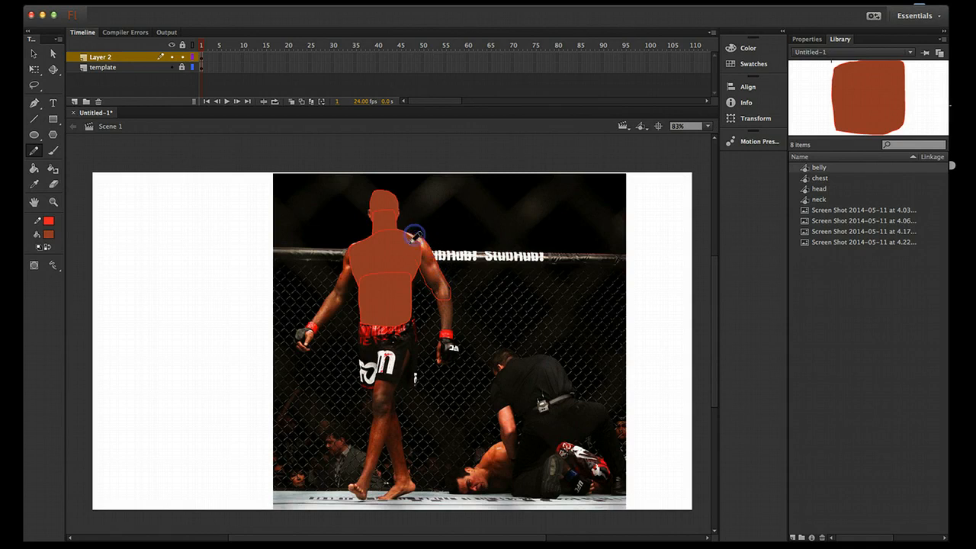
{"action": "key", "text": "k"}
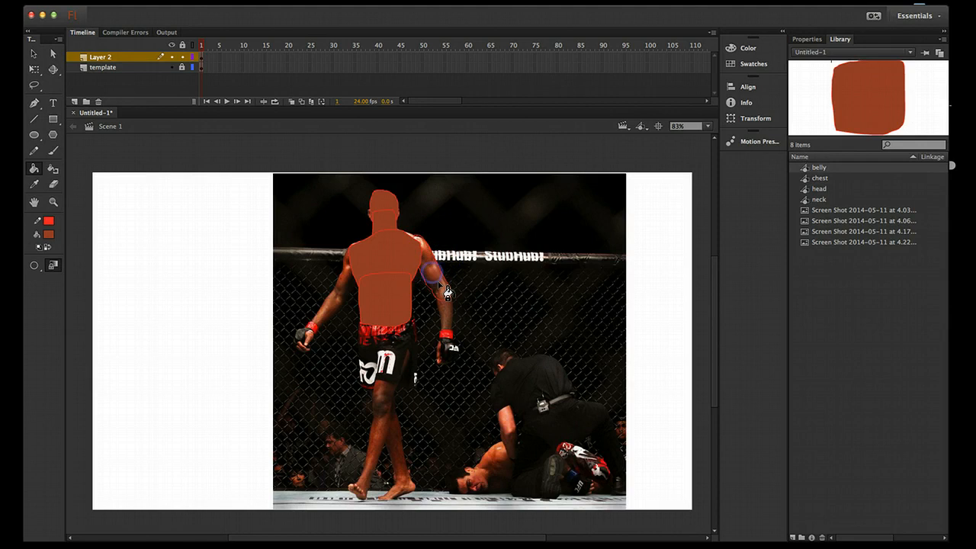
{"action": "left_click", "coordinate": [428, 266]}
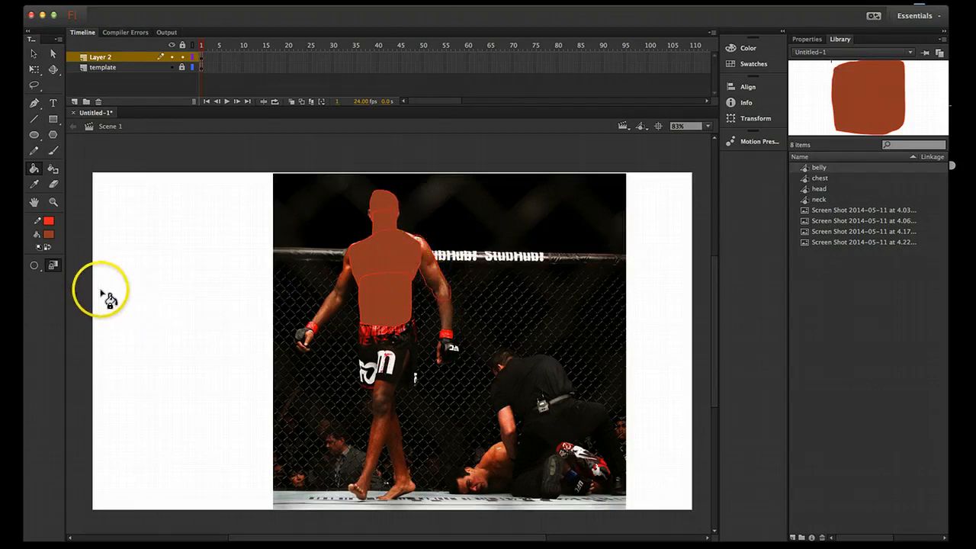
- Set the Paint Bucket's gap option to Close Medium Gaps and fill the upper arm outline with brown
{"action": "left_click", "coordinate": [51, 170]}
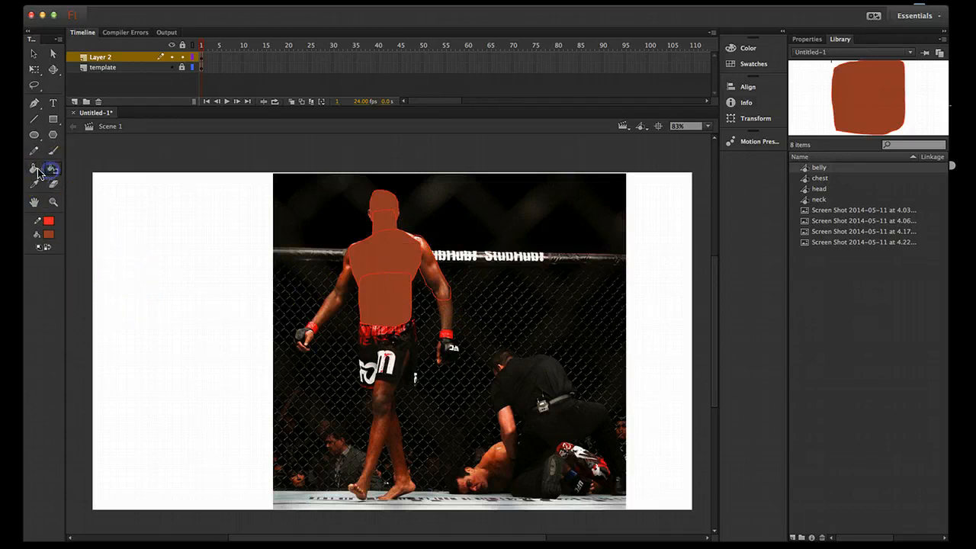
{"action": "left_click", "coordinate": [35, 170]}
{"action": "left_click", "coordinate": [35, 265]}
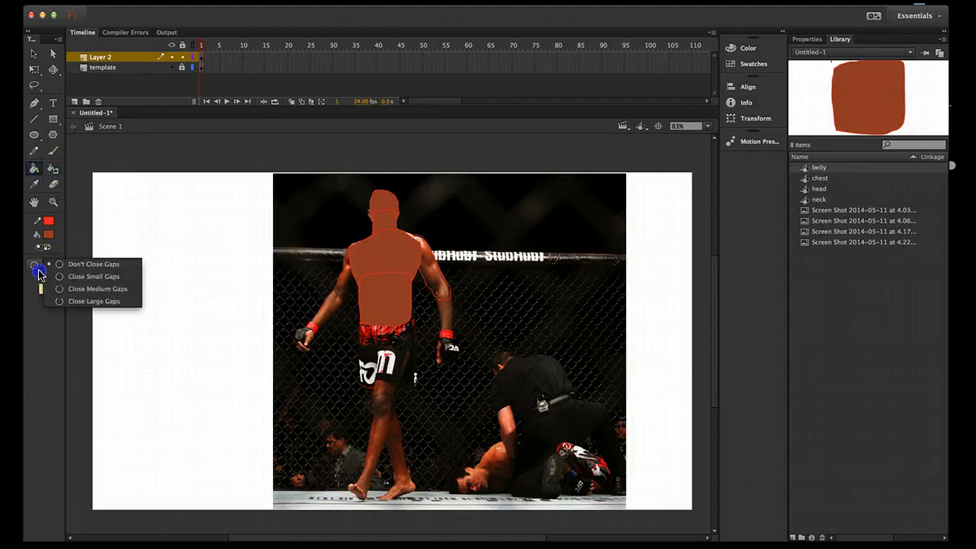
{"action": "left_click", "coordinate": [34, 292]}
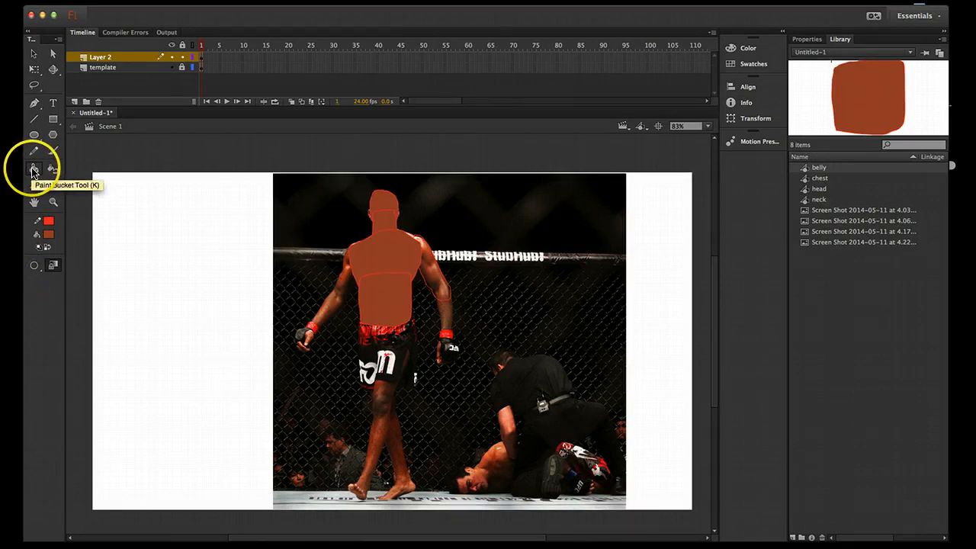
{"action": "left_click", "coordinate": [35, 267]}
{"action": "left_click", "coordinate": [56, 267]}
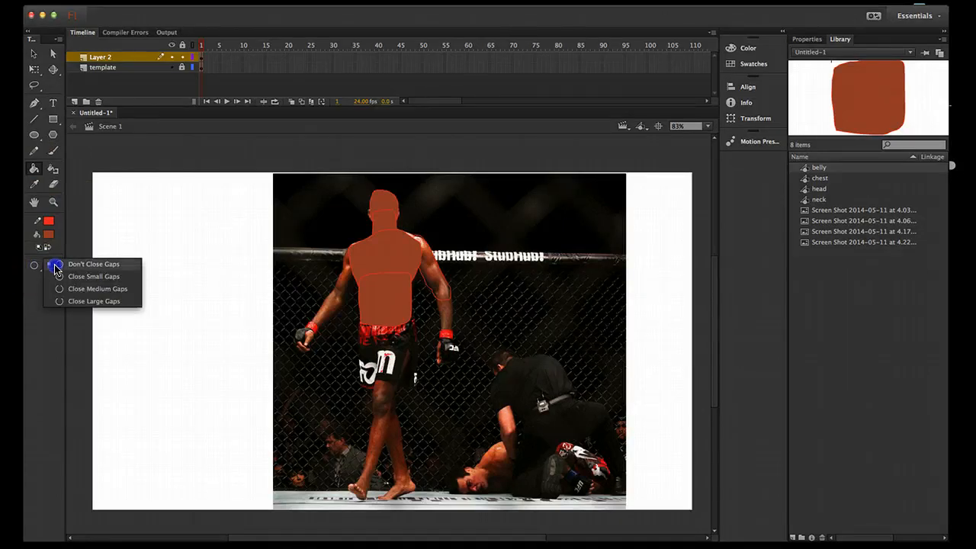
{"action": "left_click", "coordinate": [95, 289]}
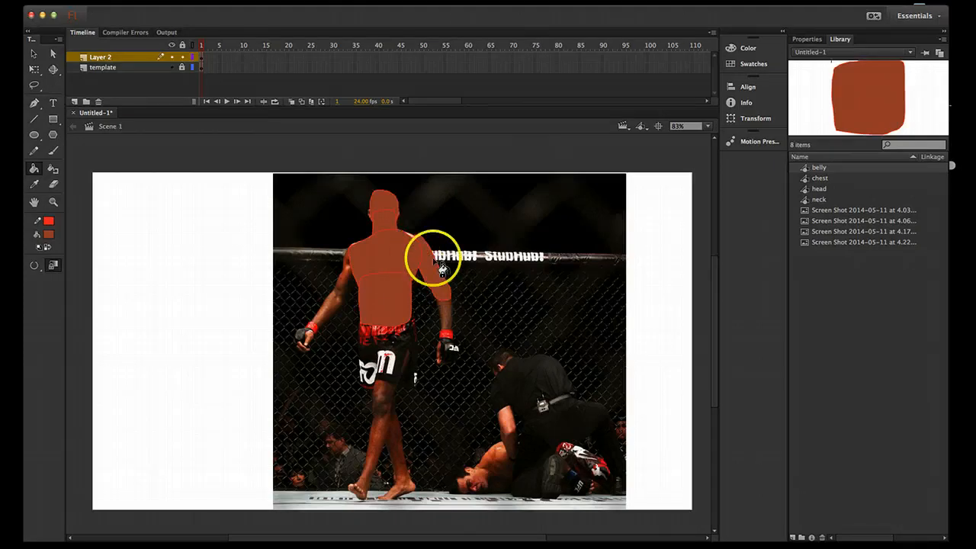
- Select the upper arm fill together with its outline and convert it to a graphic symbol named upper_arm
{"action": "key", "text": "v"}
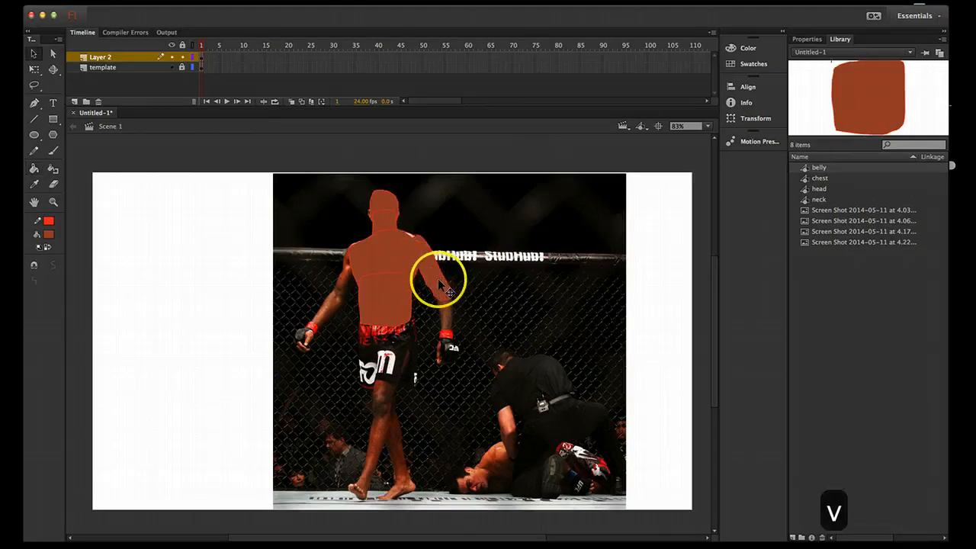
{"action": "left_click", "coordinate": [432, 275]}
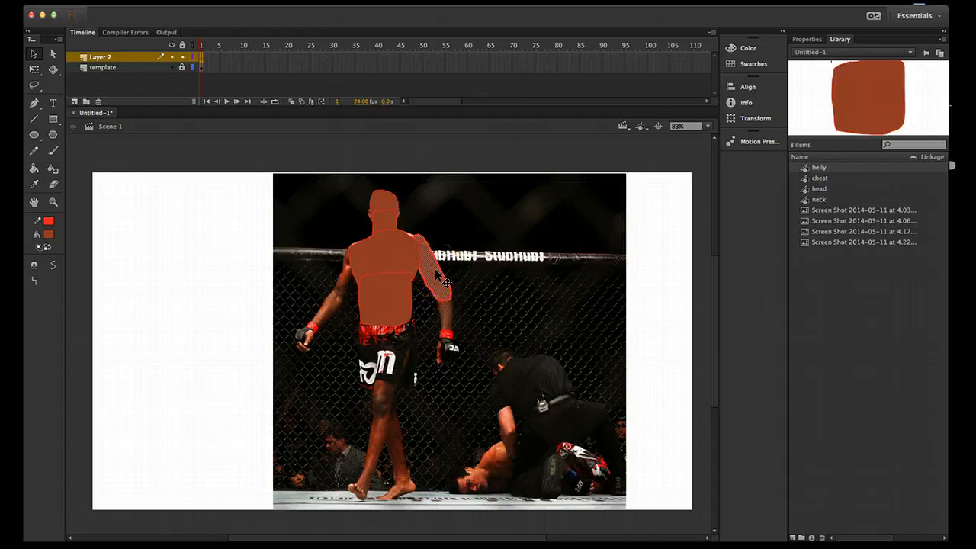
{"action": "key", "text": "F8"}
{"action": "left_click", "coordinate": [426, 266]}
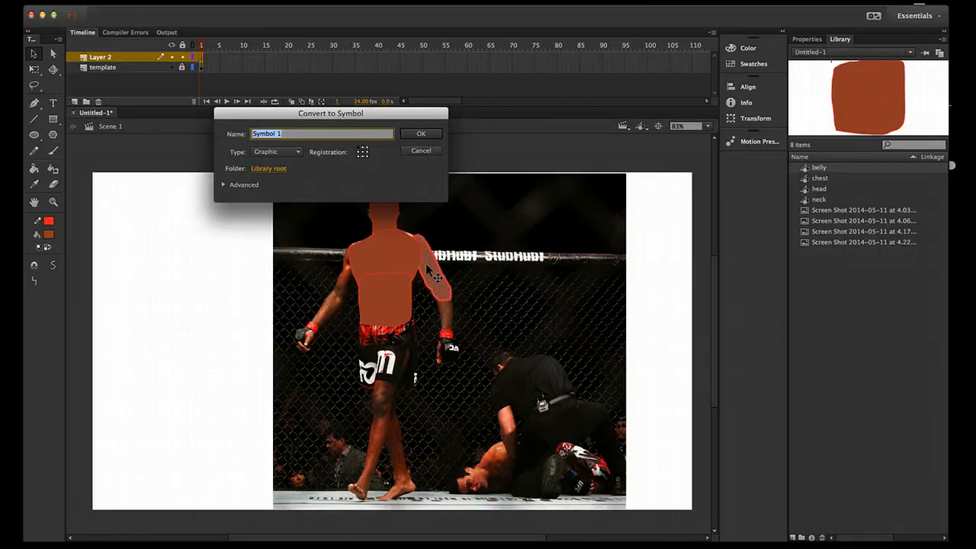
{"action": "type", "text": "u"}
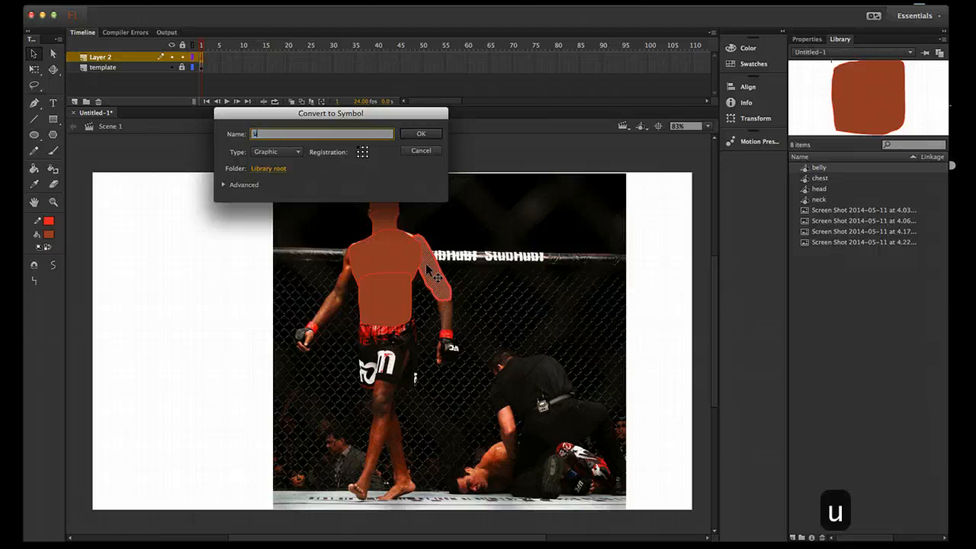
{"action": "type", "text": "pper_a"}
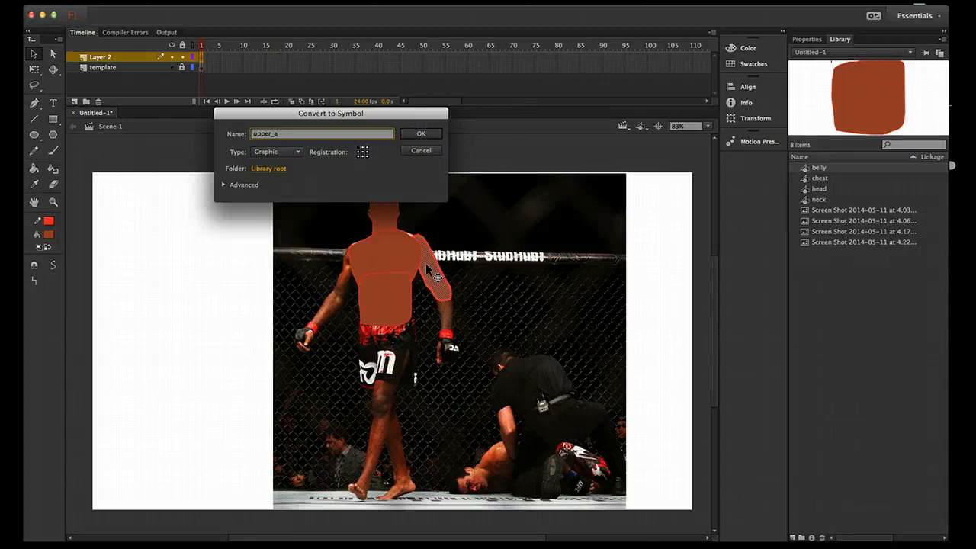
{"action": "type", "text": "rm"}
{"action": "key", "text": "BackSpace"}
{"action": "key", "text": "BackSpace"}
{"action": "type", "text": "rm"}
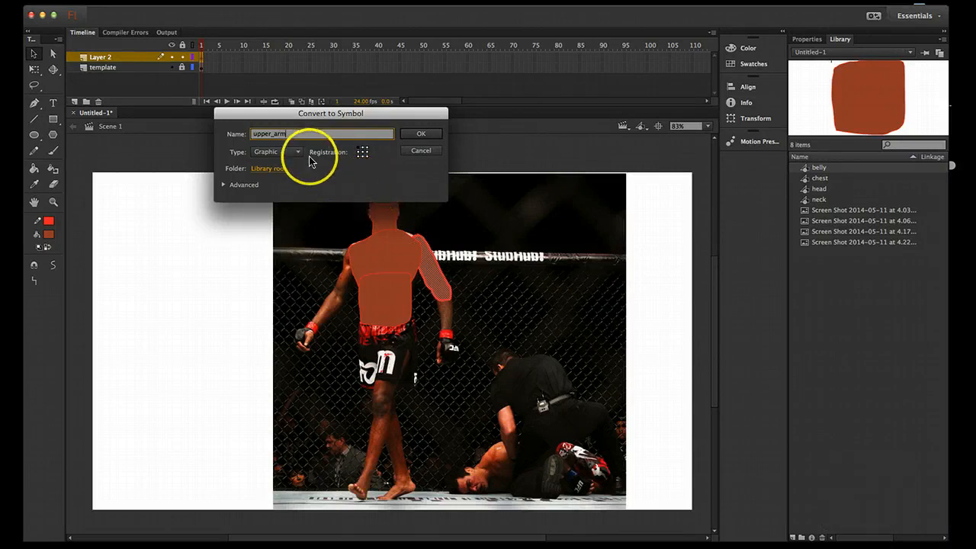
{"action": "left_click", "coordinate": [424, 135]}
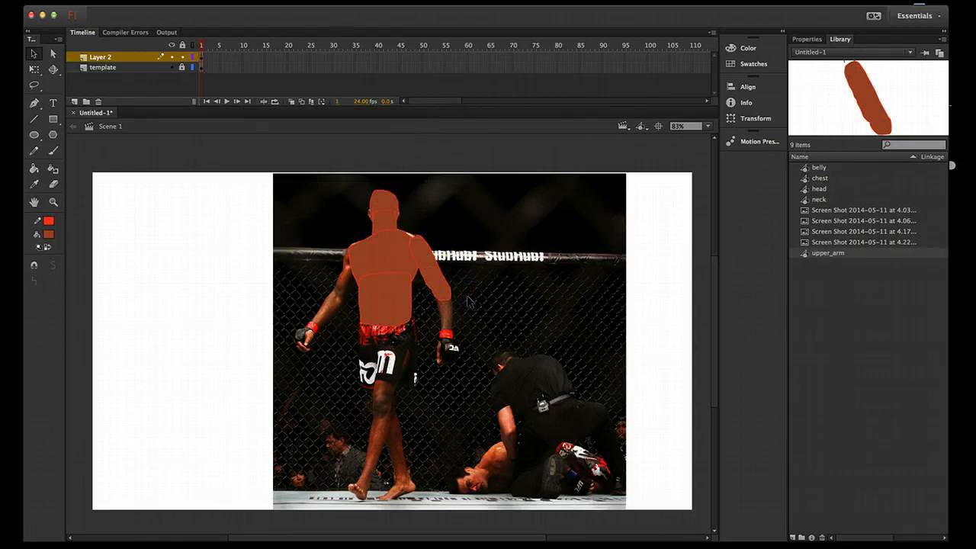
- Trace the forearm from the elbow to the wrist with the Pencil tool and fill it with the same brown
{"action": "key", "text": "y"}
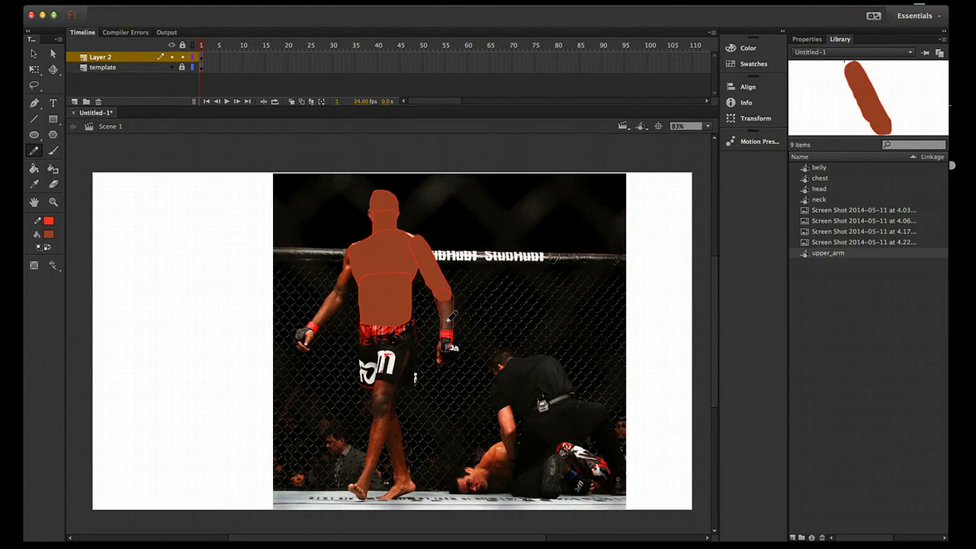
{"action": "key", "text": "k"}
{"action": "left_click", "coordinate": [446, 319]}
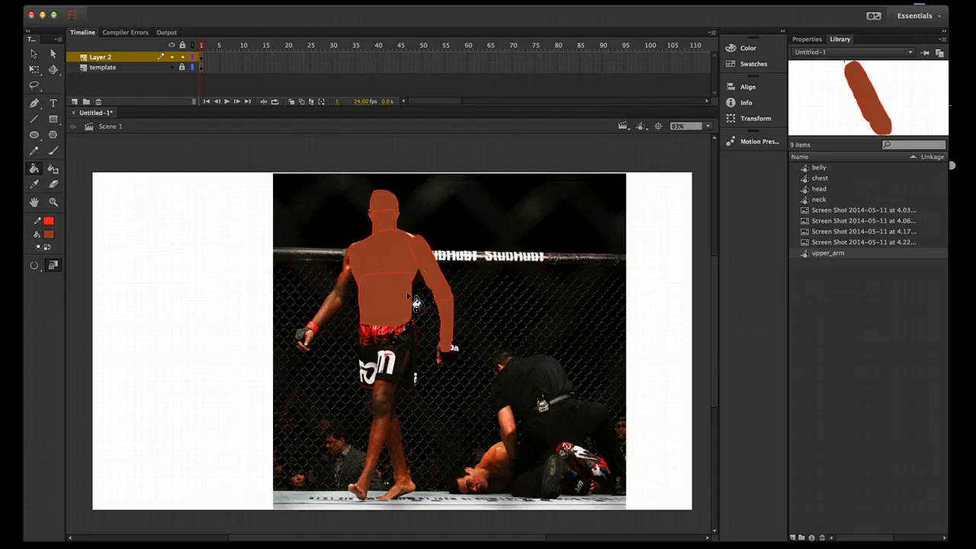
- Trace the gloved hand below the forearm with the Pencil tool and fill it with dark grey sampled from the crouching referee's shirt
{"action": "key", "text": "y"}
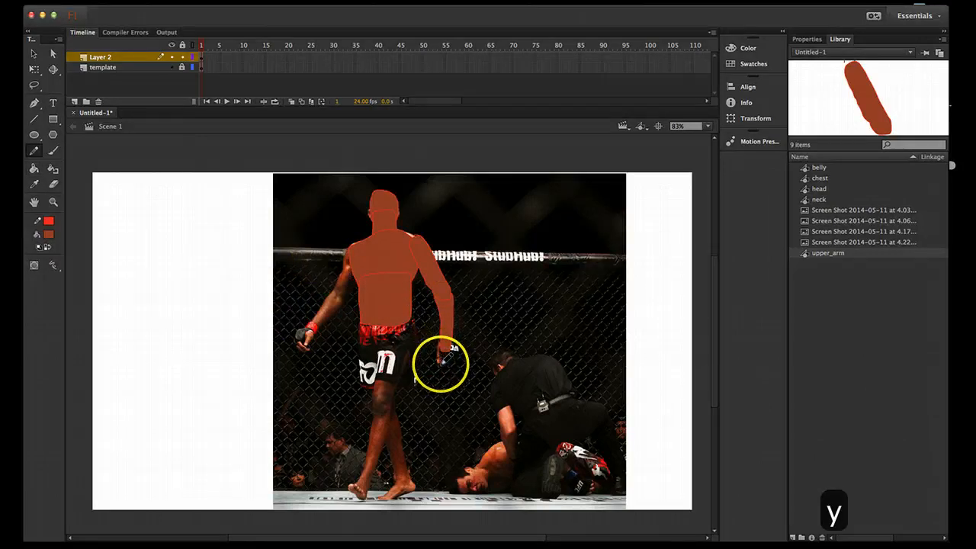
{"action": "left_click_drag", "start_coordinate": [438, 367], "coordinate": [438, 358]}
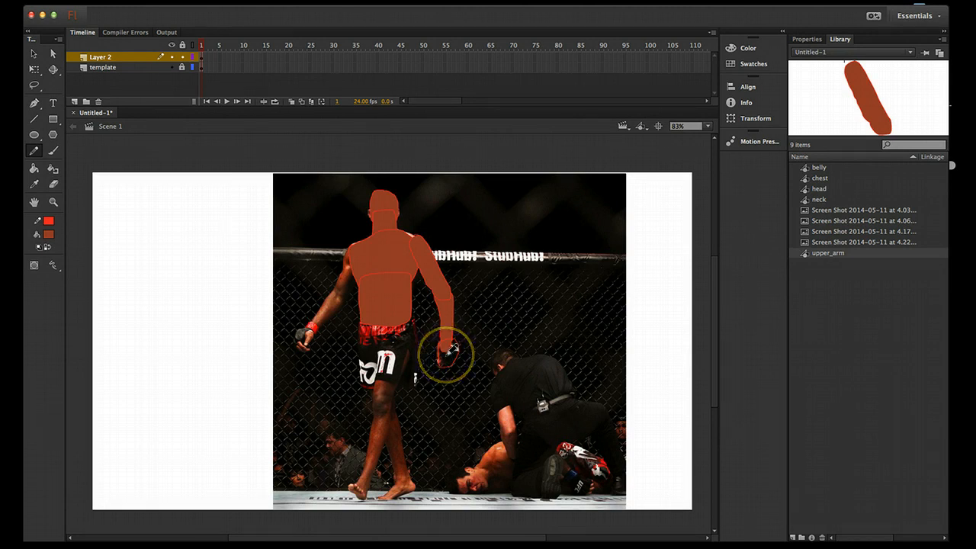
{"action": "key", "text": "i"}
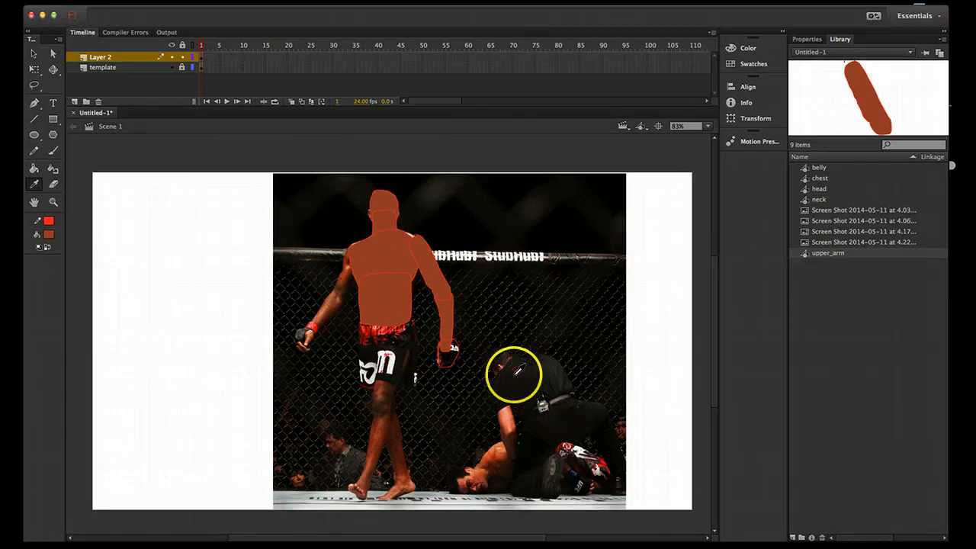
{"action": "left_click", "coordinate": [450, 352]}
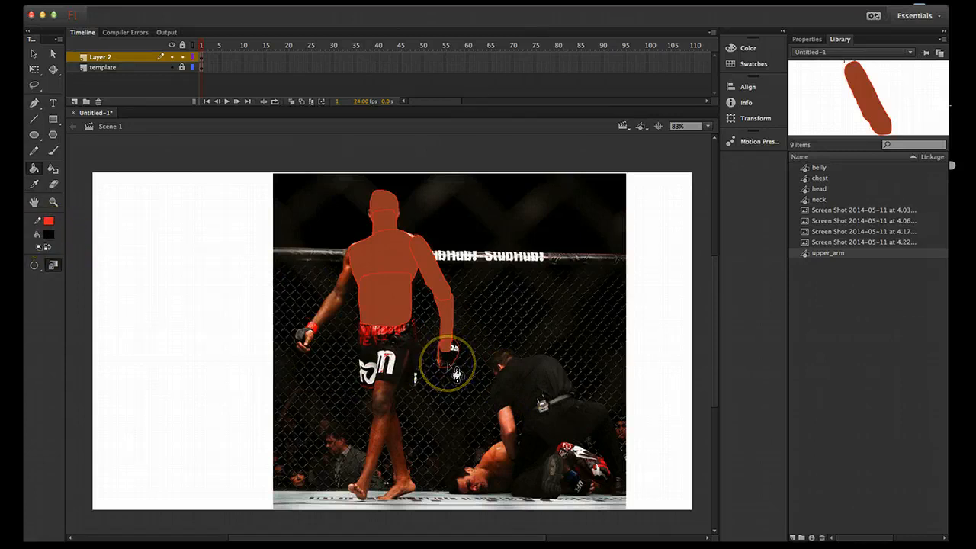
{"action": "key", "text": "i"}
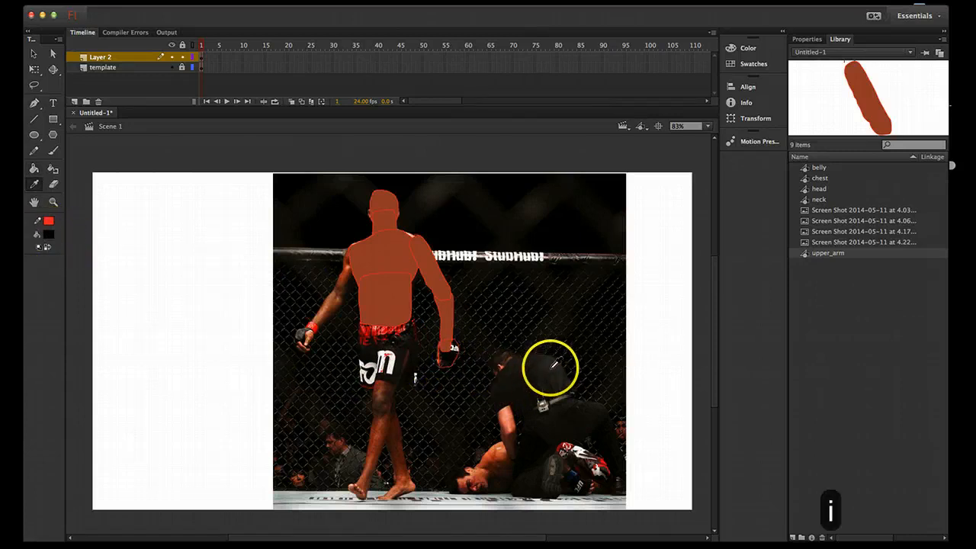
{"action": "left_click", "coordinate": [553, 366]}
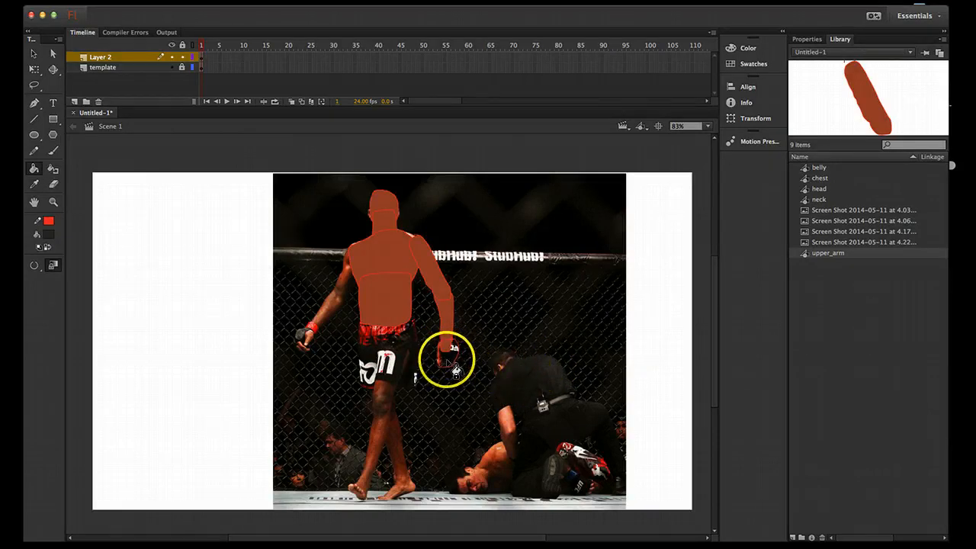
{"action": "left_click", "coordinate": [453, 367]}
{"action": "left_click", "coordinate": [451, 360]}
{"action": "key", "text": "v"}
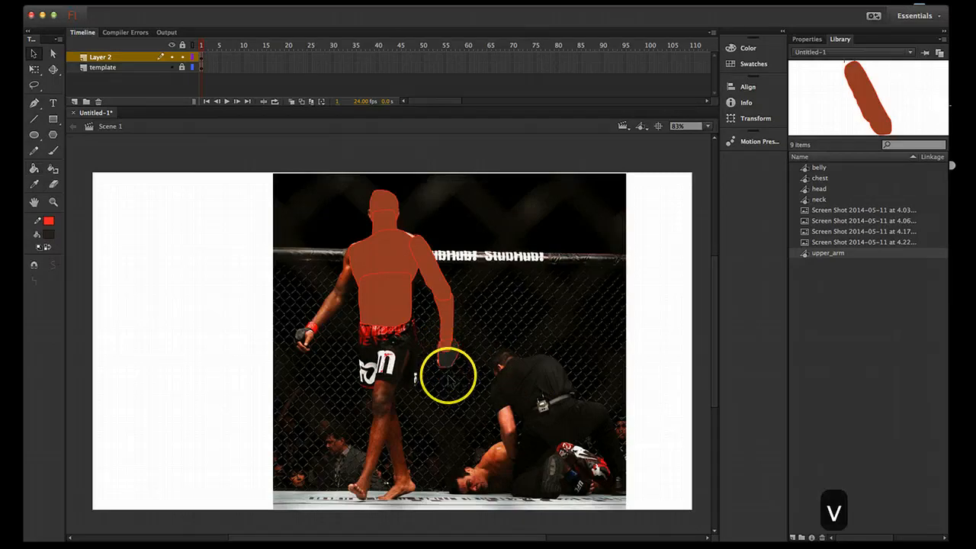
- Try to select the gloved hand's outline and fill separately from the forearm
{"action": "left_click", "coordinate": [456, 372]}
{"action": "left_click", "coordinate": [440, 345], "text": "shift"}
{"action": "left_click", "coordinate": [444, 367], "text": "shift"}
{"action": "left_click", "coordinate": [458, 355], "text": "shift"}
{"action": "left_click", "coordinate": [450, 343], "text": "shift"}
{"action": "left_click", "coordinate": [447, 339], "text": "shift"}
{"action": "left_click", "coordinate": [457, 343]}
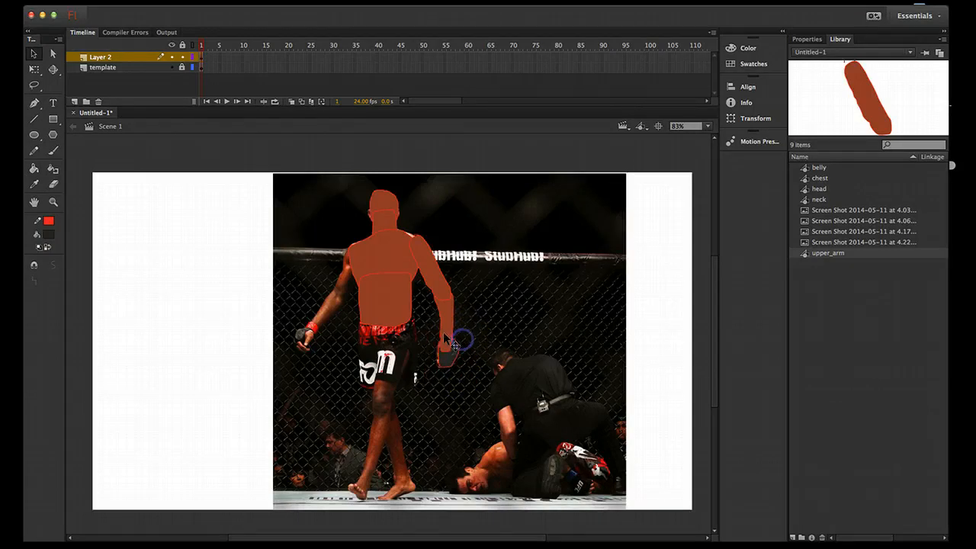
{"action": "left_click", "coordinate": [471, 332]}
{"action": "left_click", "coordinate": [444, 328]}
{"action": "left_click", "coordinate": [477, 357]}
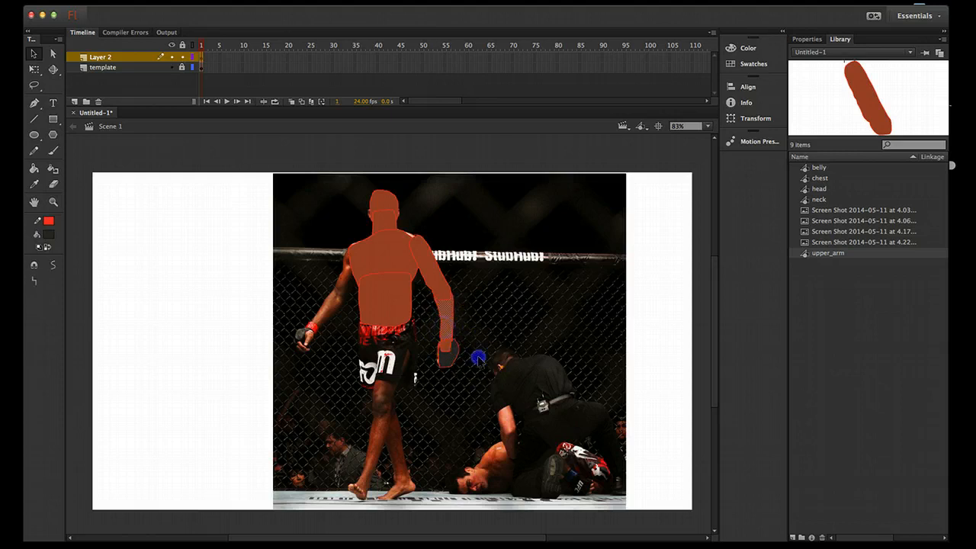
{"action": "left_click", "coordinate": [447, 335]}
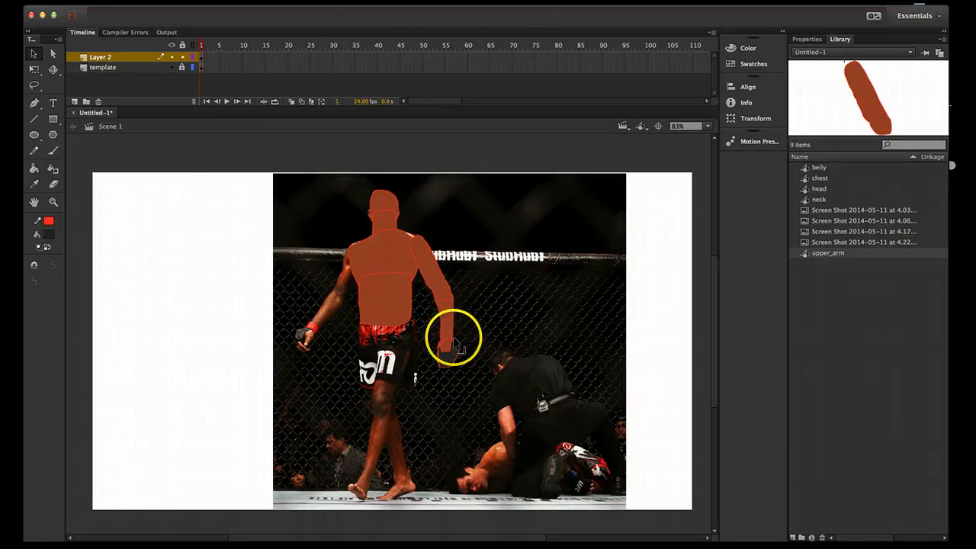
- Undo the recent actions back through the hand drawing and the forearm's brown fill, keeping the forearm outline
{"action": "key", "text": "super+z"}
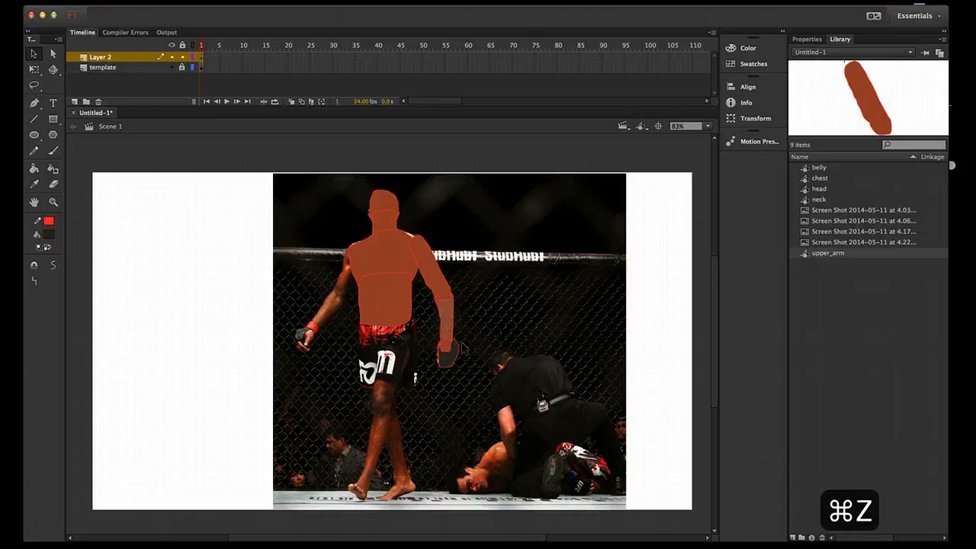
{"action": "key", "text": "super+z"}
{"action": "key", "text": "super+z"}
{"action": "key", "text": "super+z"}
{"action": "key", "text": "super+z"}
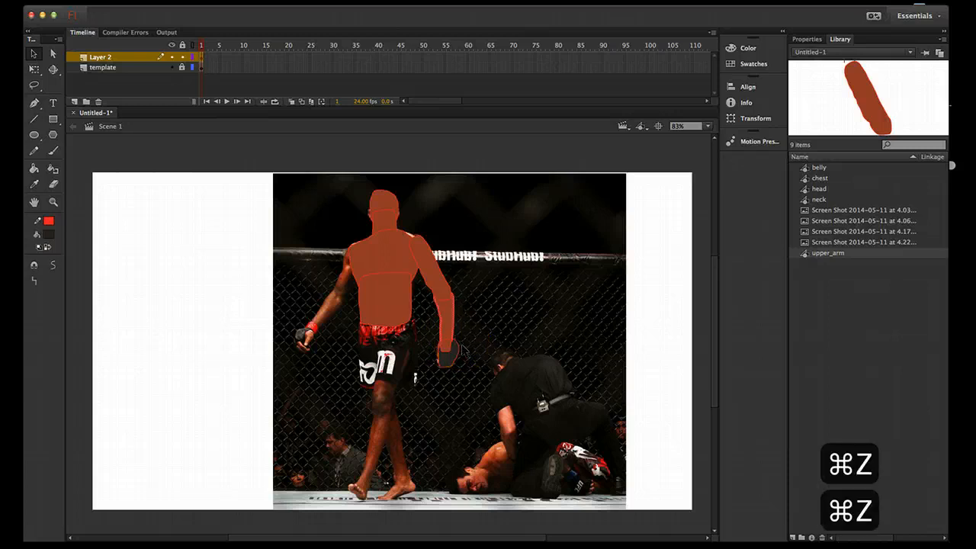
{"action": "key", "text": "super+z"}
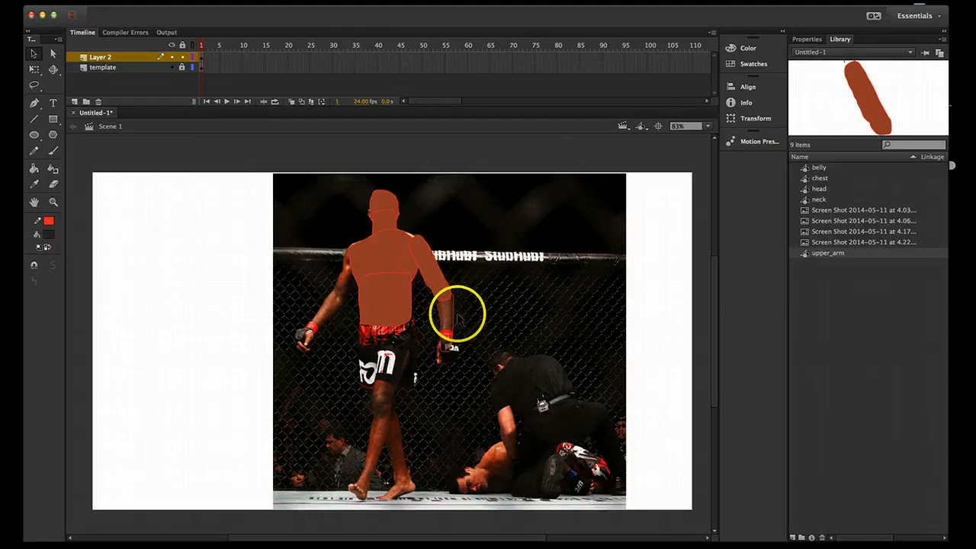
- Sample the brown from the upper arm and fill the forearm outline with it
{"action": "key", "text": "i"}
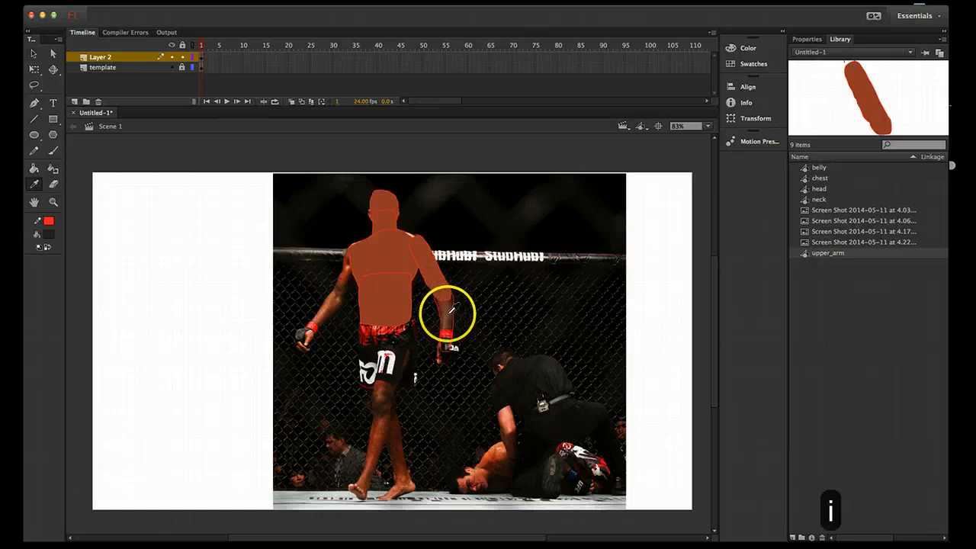
{"action": "left_click", "coordinate": [435, 269]}
{"action": "left_click", "coordinate": [446, 324]}
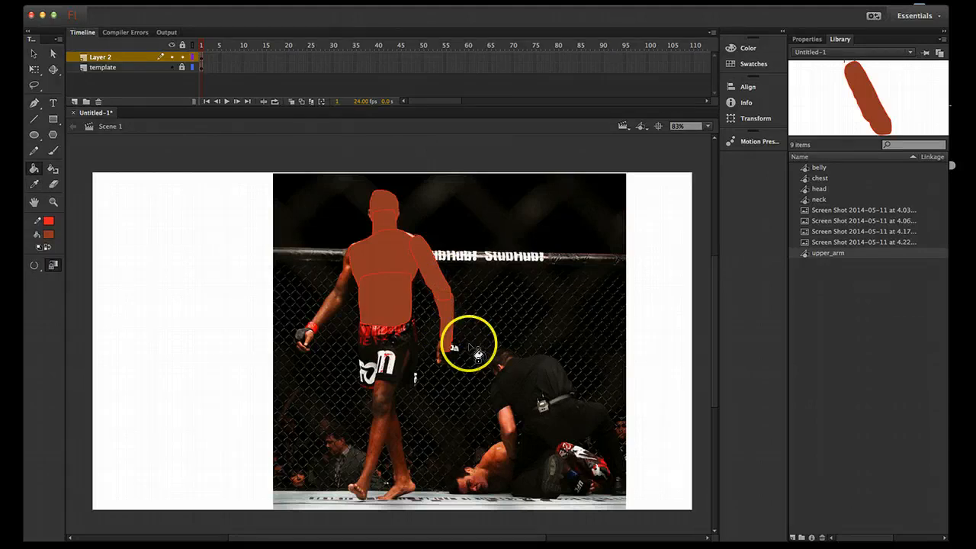
- Select the forearm fill with its outline and convert it to a graphic symbol named lower_arm
{"action": "key", "text": "v"}
{"action": "left_click", "coordinate": [448, 325]}
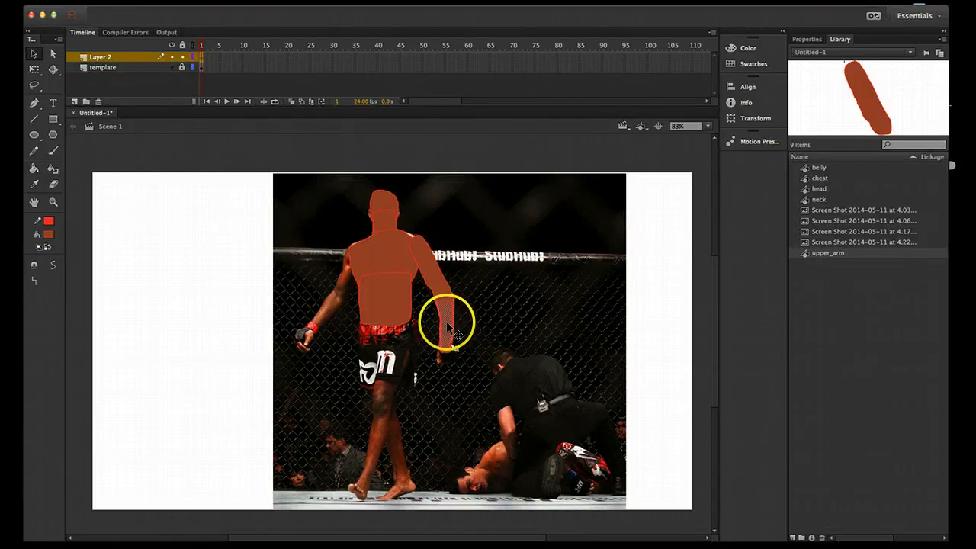
{"action": "key", "text": "F8"}
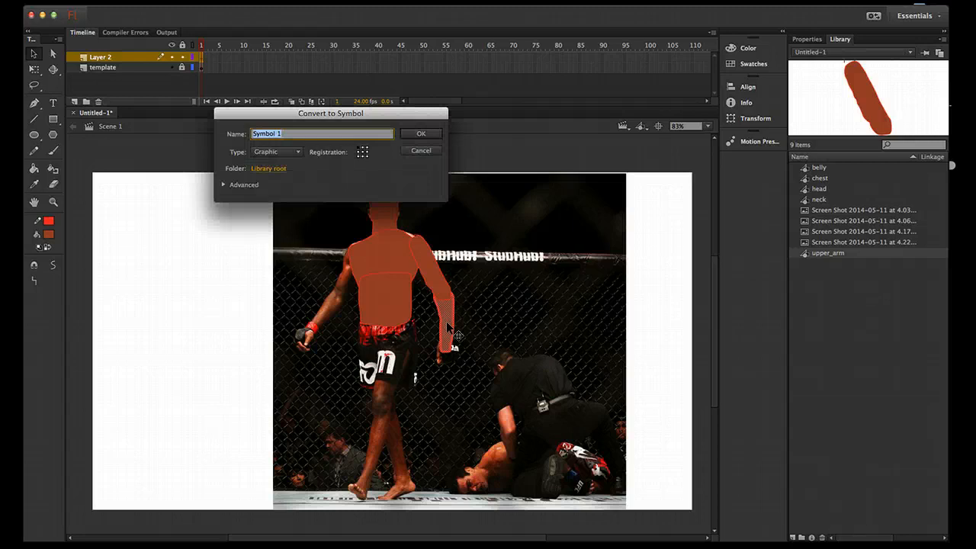
{"action": "type", "text": "o"}
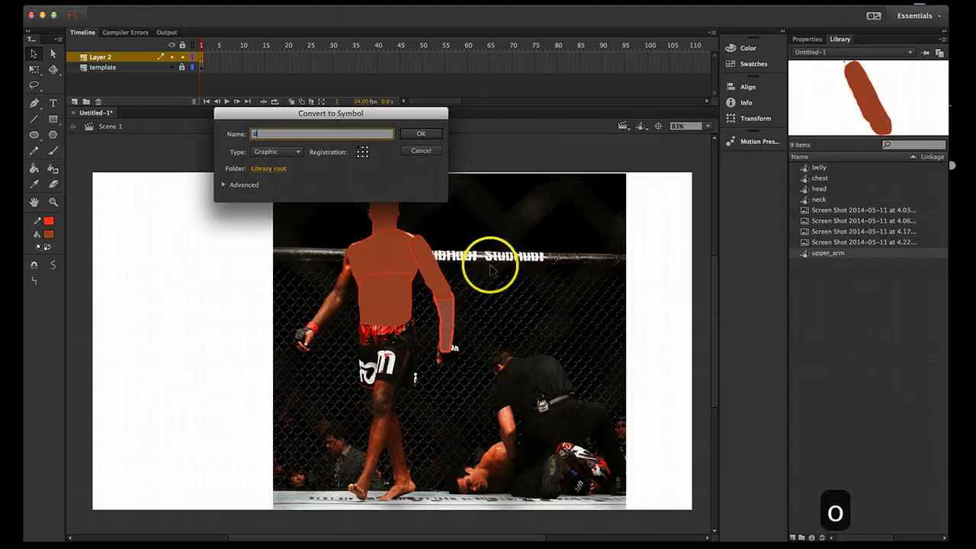
{"action": "key", "text": "BackSpace"}
{"action": "type", "text": "lower"}
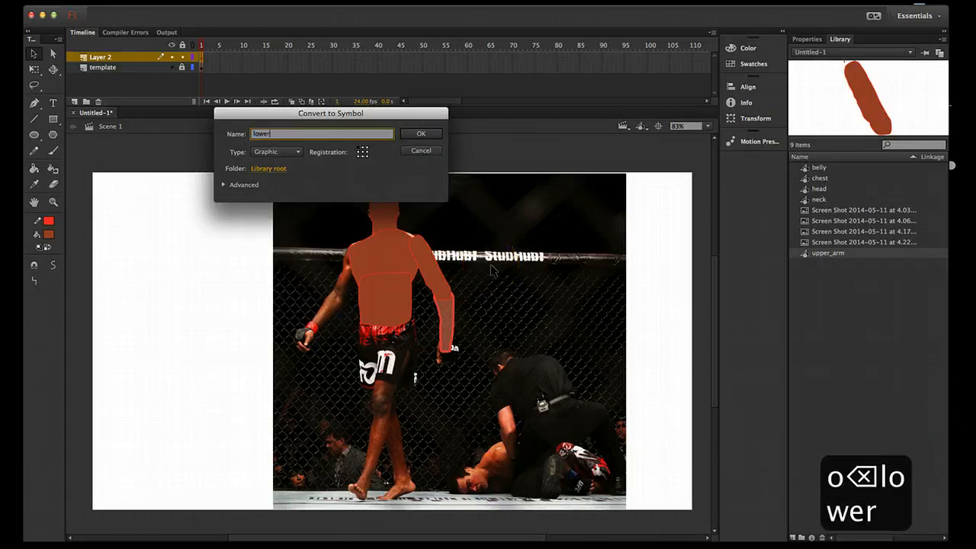
{"action": "type", "text": "_arm"}
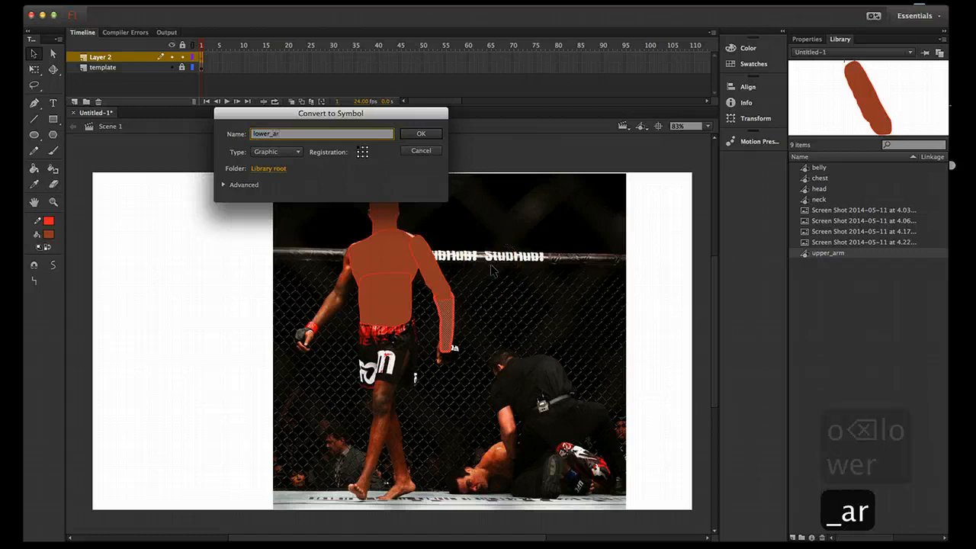
{"action": "left_click", "coordinate": [421, 135]}
{"action": "left_click", "coordinate": [468, 332]}
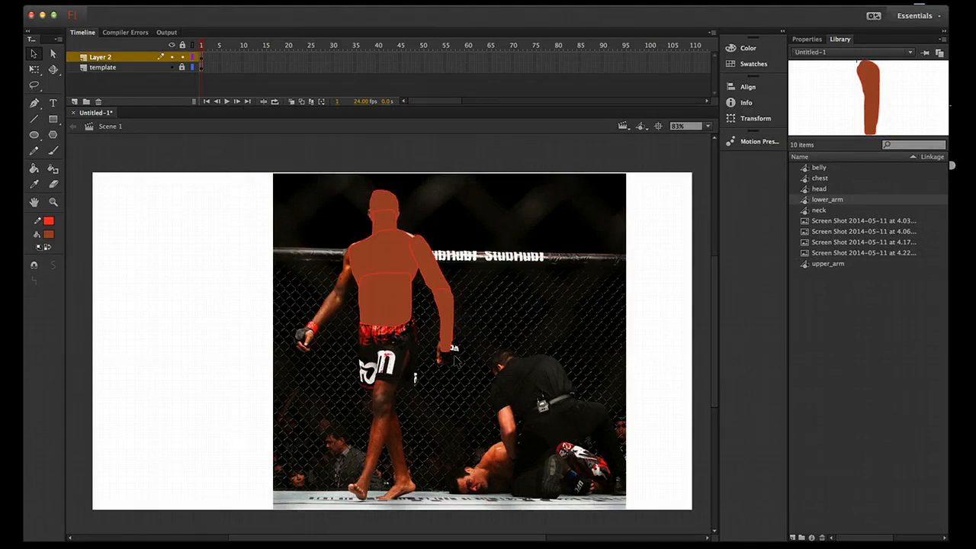
- Trace the gloved hand around the wrist with the Pencil tool and fill it with dark grey sampled from the crouching referee's shirt
{"action": "key", "text": "y"}
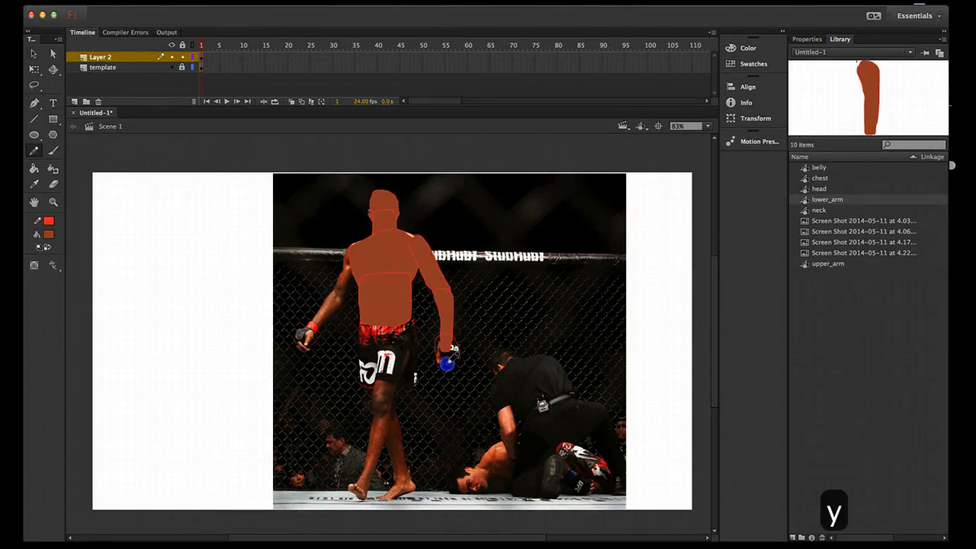
{"action": "left_click_drag", "start_coordinate": [444, 364], "coordinate": [457, 359]}
{"action": "key", "text": "i"}
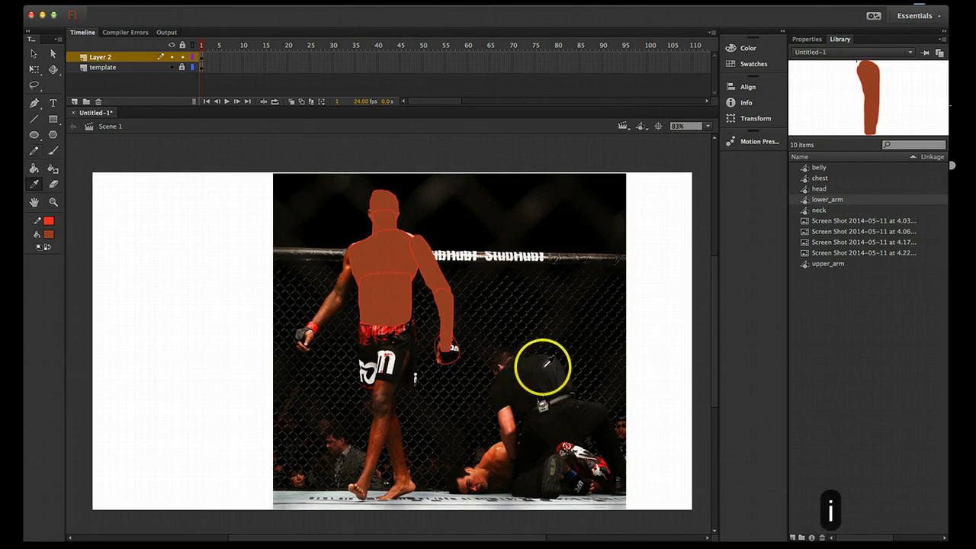
{"action": "left_click", "coordinate": [548, 363]}
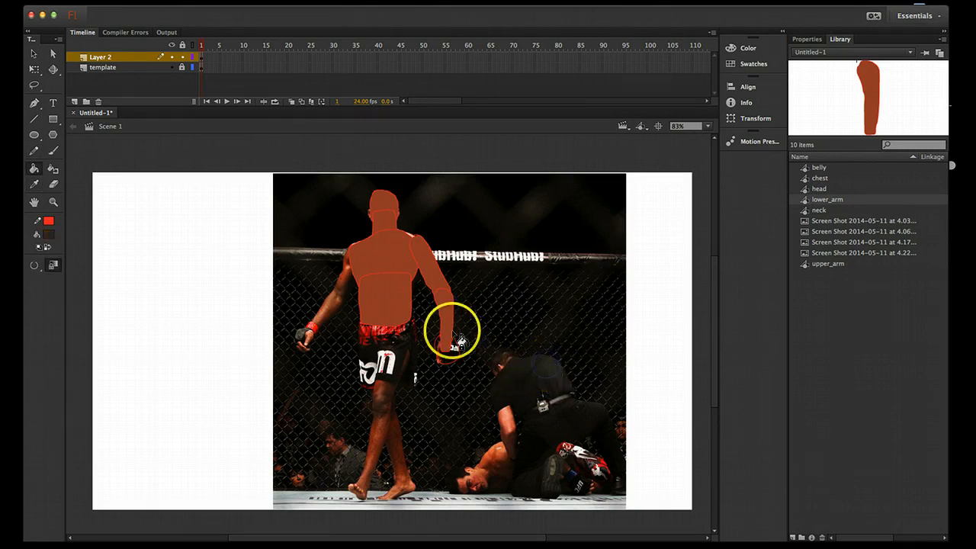
{"action": "left_click", "coordinate": [450, 356]}
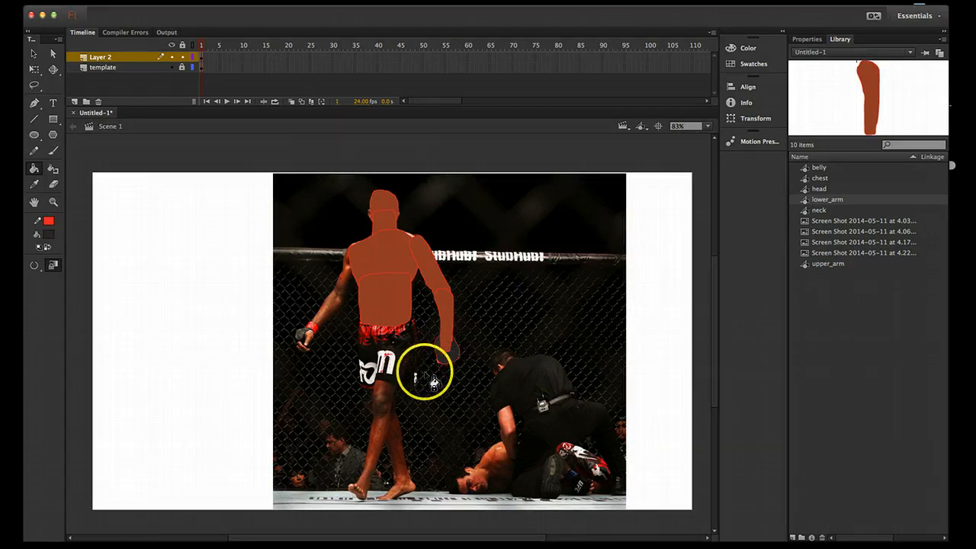
{"action": "left_click", "coordinate": [448, 345]}
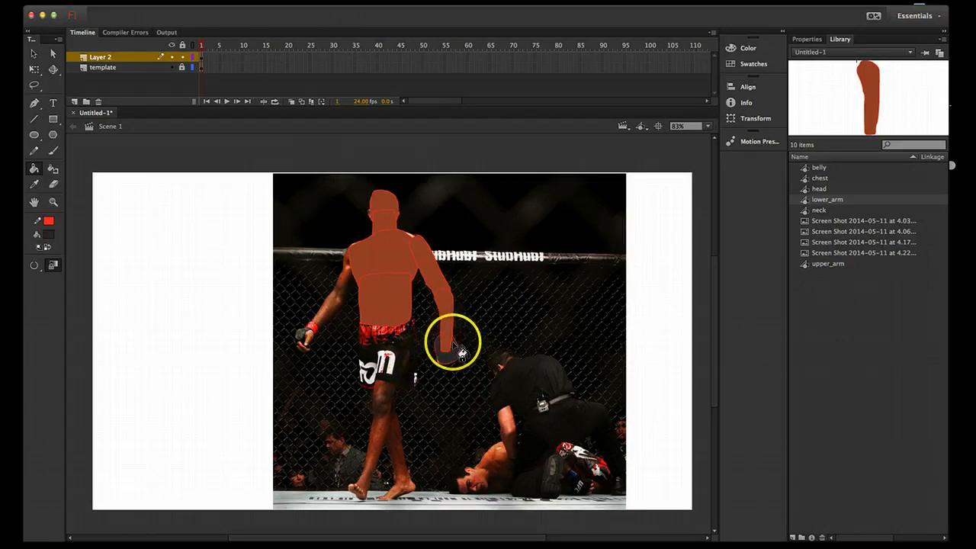
- Select the hand fill with its outline and convert it to a graphic symbol named hand
{"action": "key", "text": "v"}
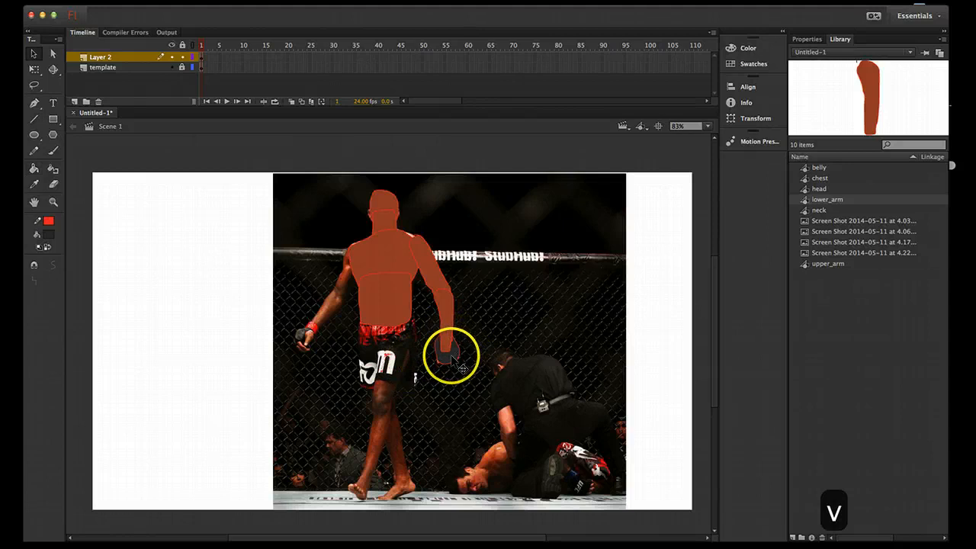
{"action": "left_click", "coordinate": [446, 356]}
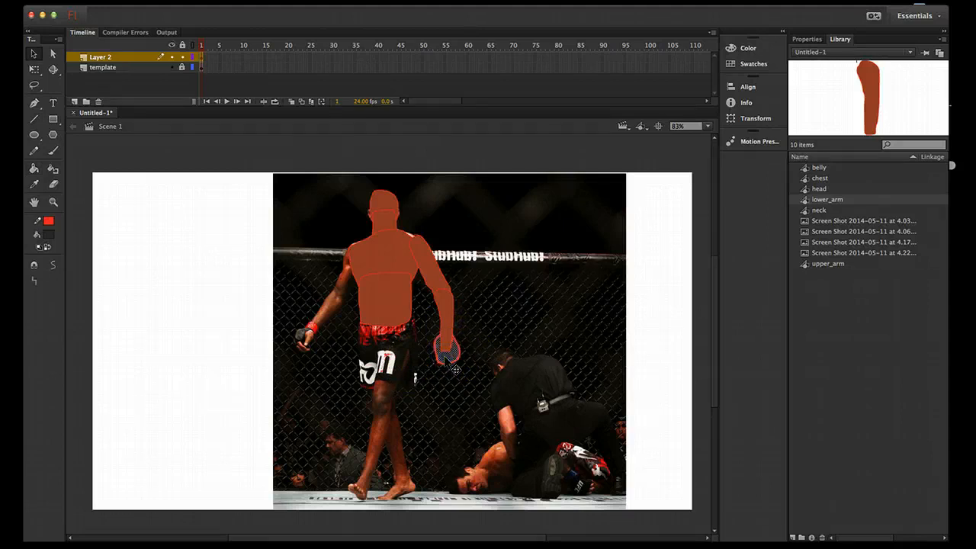
{"action": "key", "text": "F8"}
{"action": "type", "text": "hnd"}
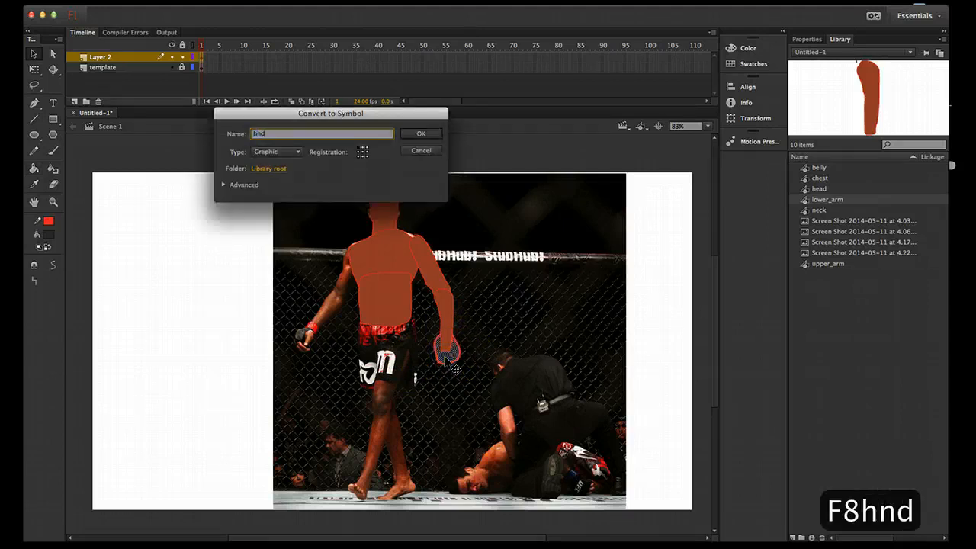
{"action": "key", "text": "BackSpace"}
{"action": "key", "text": "BackSpace"}
{"action": "type", "text": "and"}
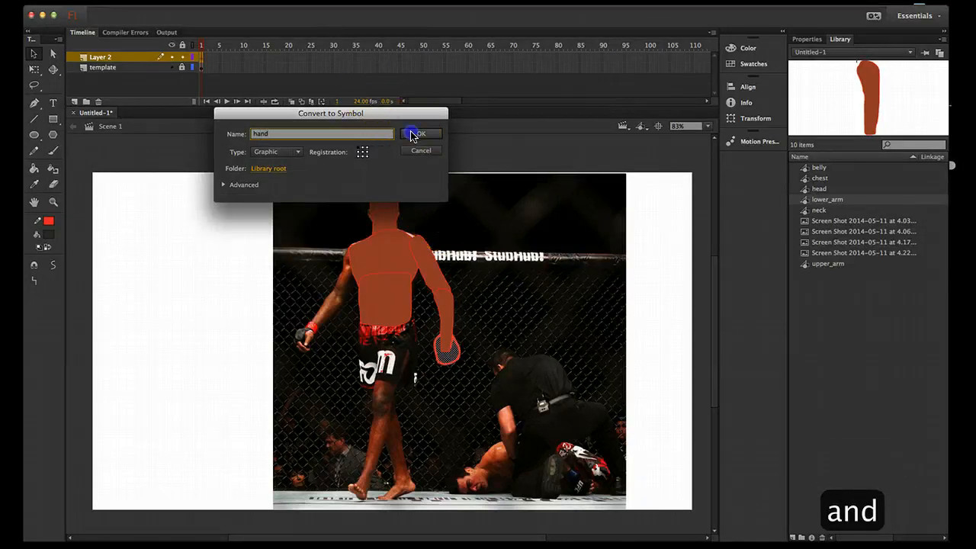
{"action": "left_click", "coordinate": [412, 133]}
- Try moving the hand symbol slightly downward, undo the move, and clear the selection
{"action": "left_click_drag", "start_coordinate": [453, 340], "coordinate": [454, 358]}
{"action": "key", "text": "super+z"}
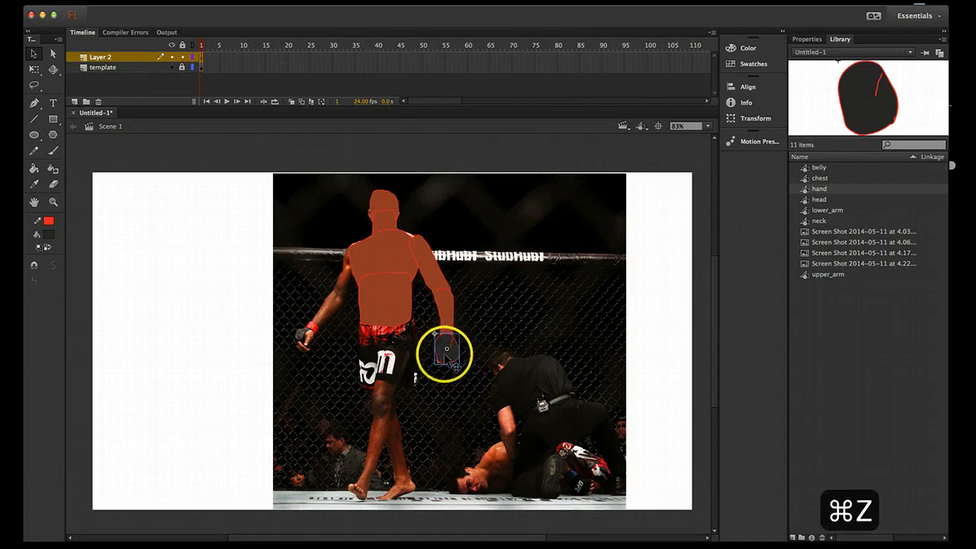
{"action": "left_click", "coordinate": [387, 242]}
{"action": "left_click", "coordinate": [384, 212]}
{"action": "left_click", "coordinate": [452, 256]}
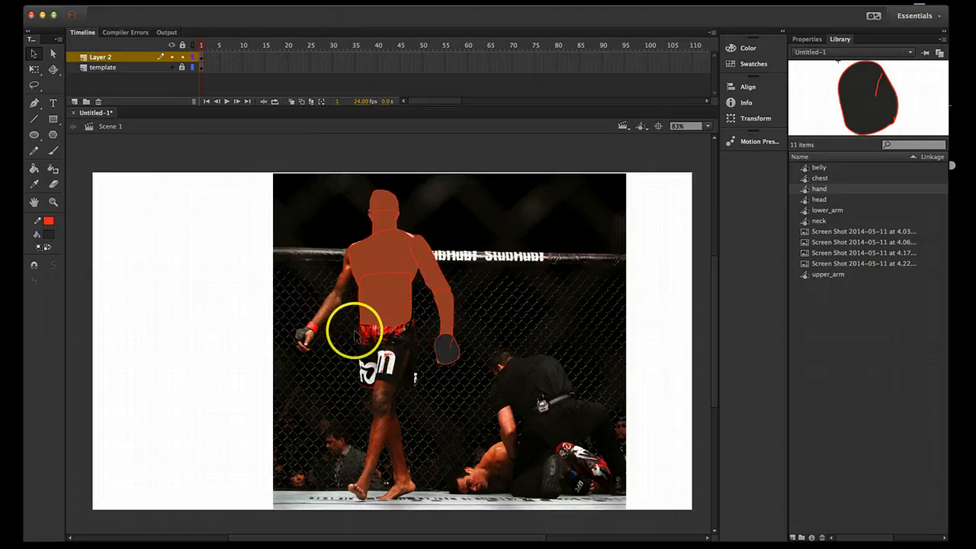
- Trace the fighter's shorts below the belly with the Pencil tool and fill them with near-black sampled from the shorts in the photo
{"action": "key", "text": "y"}
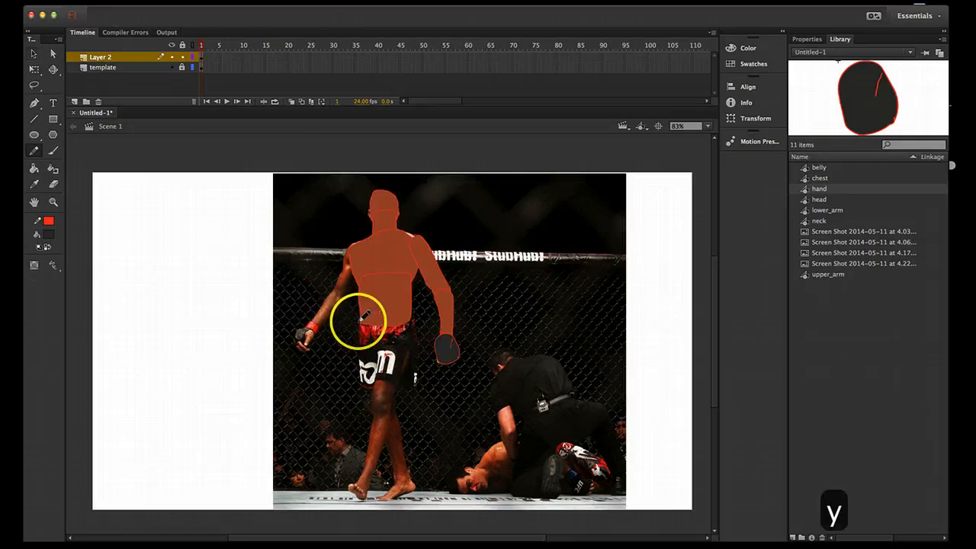
{"action": "left_click_drag", "start_coordinate": [360, 323], "coordinate": [359, 368]}
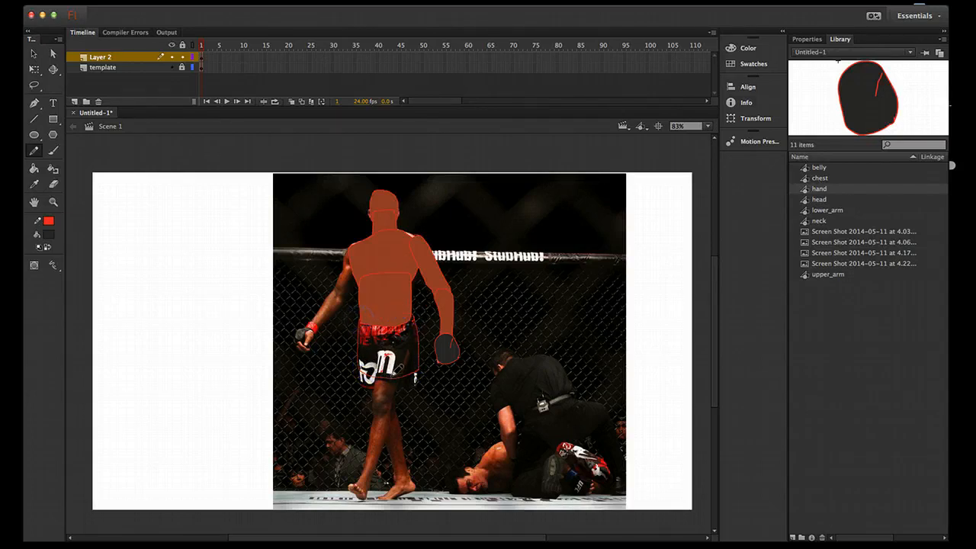
{"action": "key", "text": "i"}
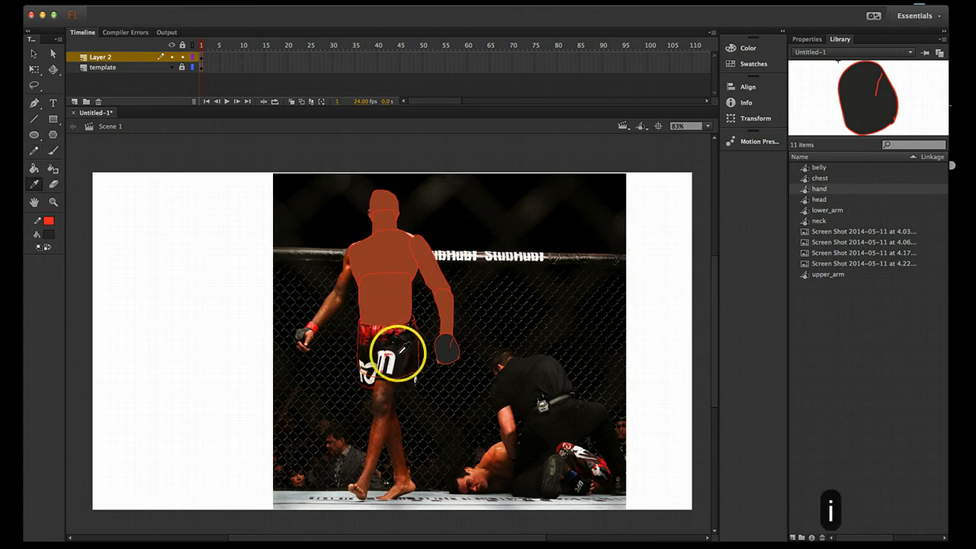
{"action": "left_click", "coordinate": [395, 352]}
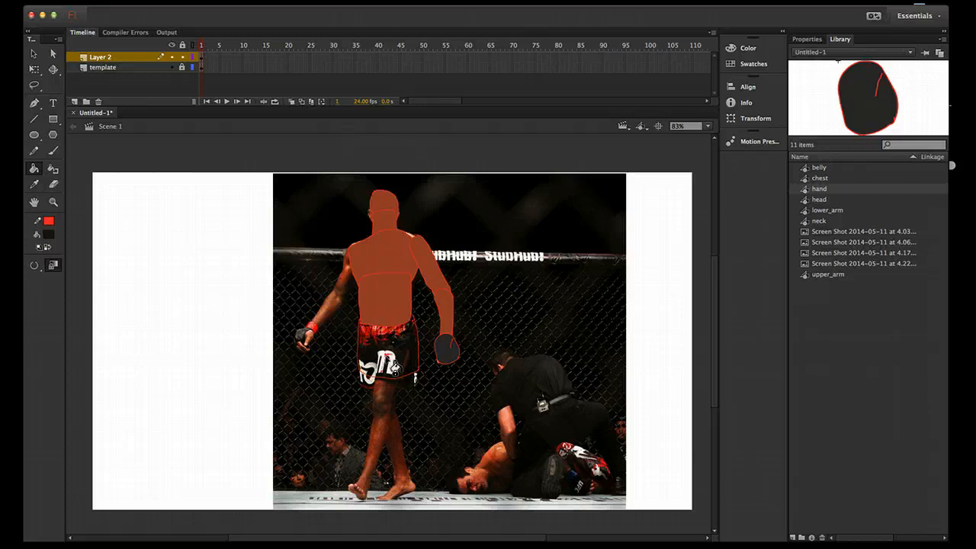
{"action": "left_click", "coordinate": [393, 365]}
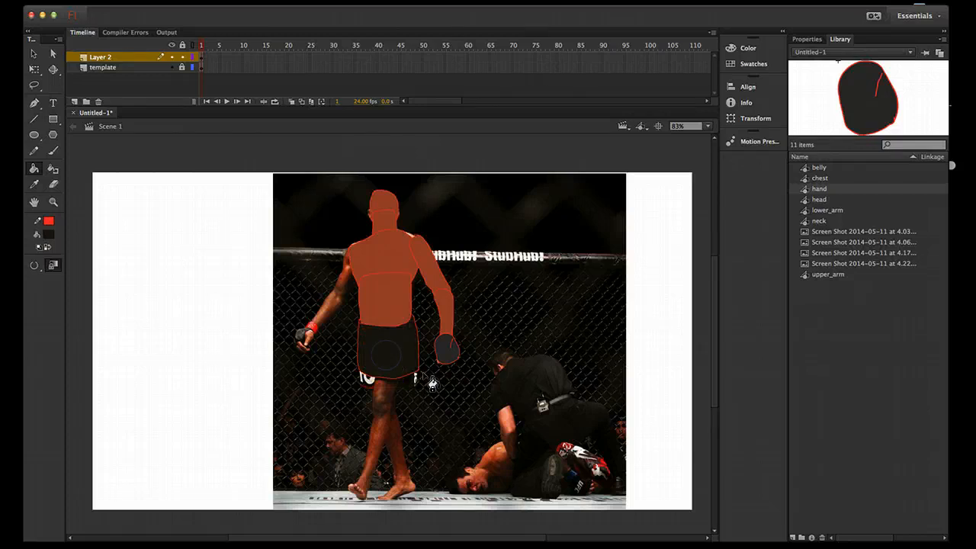
- Select the shorts fill with its outline and convert it to a graphic symbol named shorts
{"action": "key", "text": "v"}
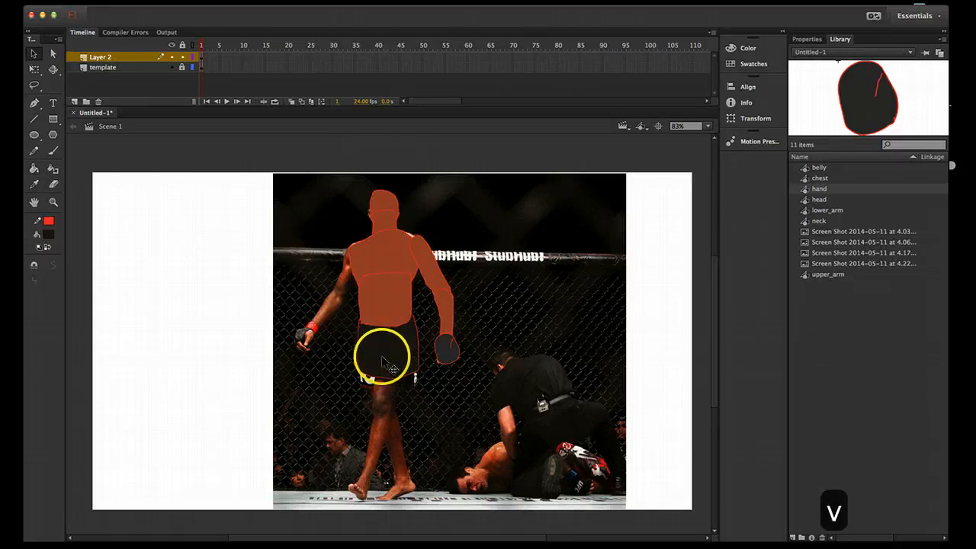
{"action": "left_click", "coordinate": [390, 360]}
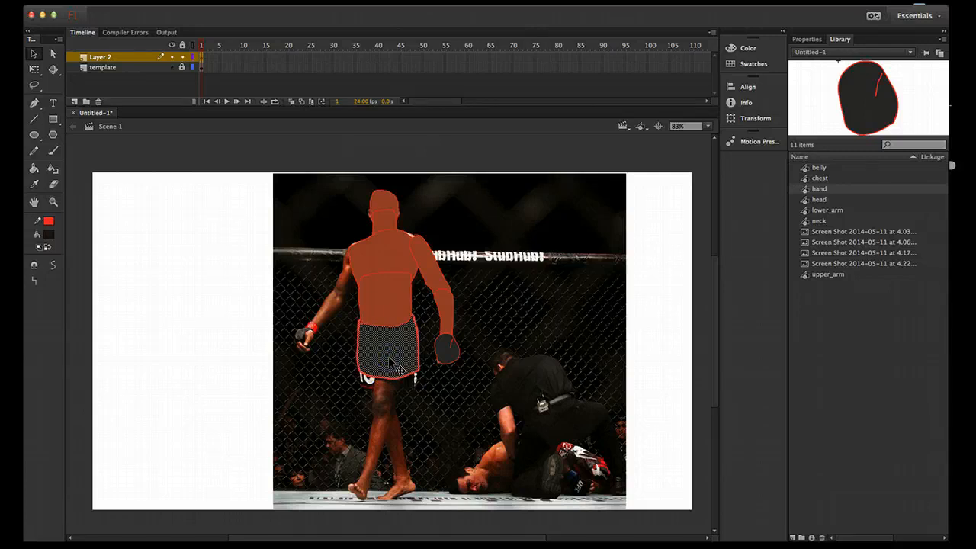
{"action": "key", "text": "F8"}
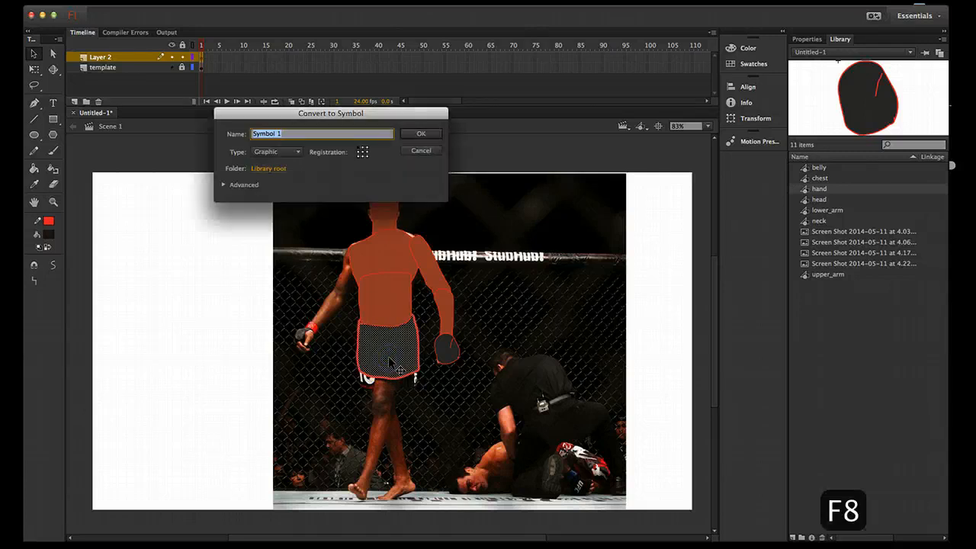
{"action": "type", "text": "sh"}
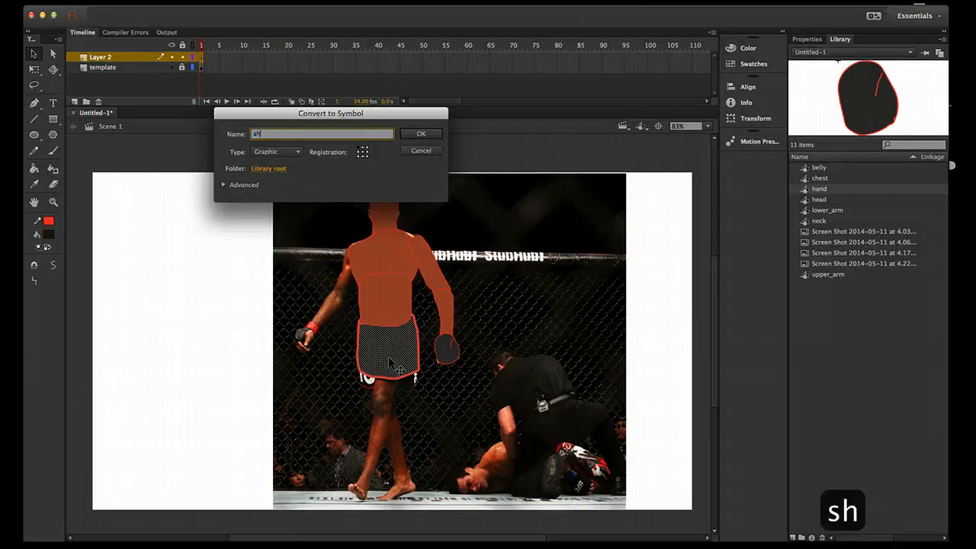
{"action": "type", "text": "orts"}
{"action": "left_click", "coordinate": [421, 133]}
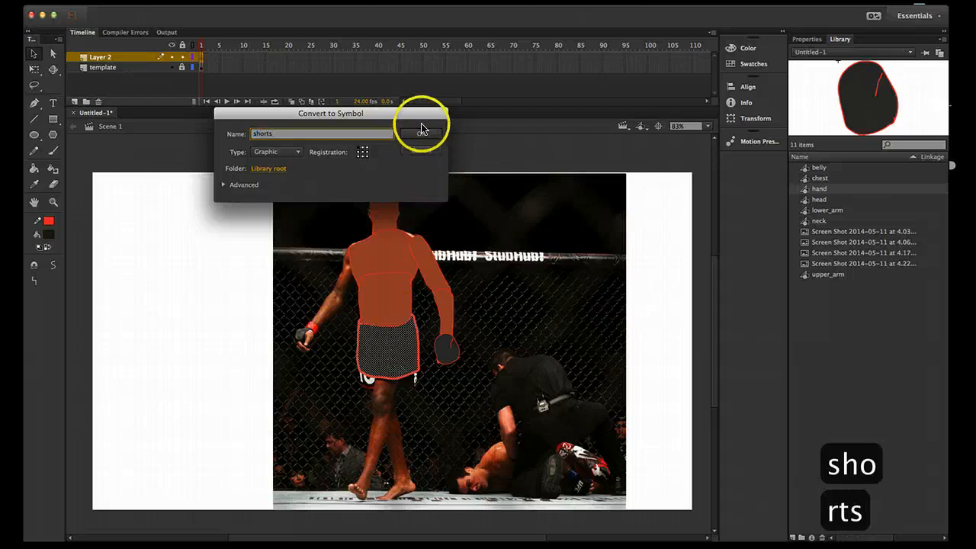
- Clear the selection and trace the fighter's upper leg from the knee up beneath the shorts with the Pencil tool, undoing the first attempts
{"action": "left_click", "coordinate": [446, 376]}
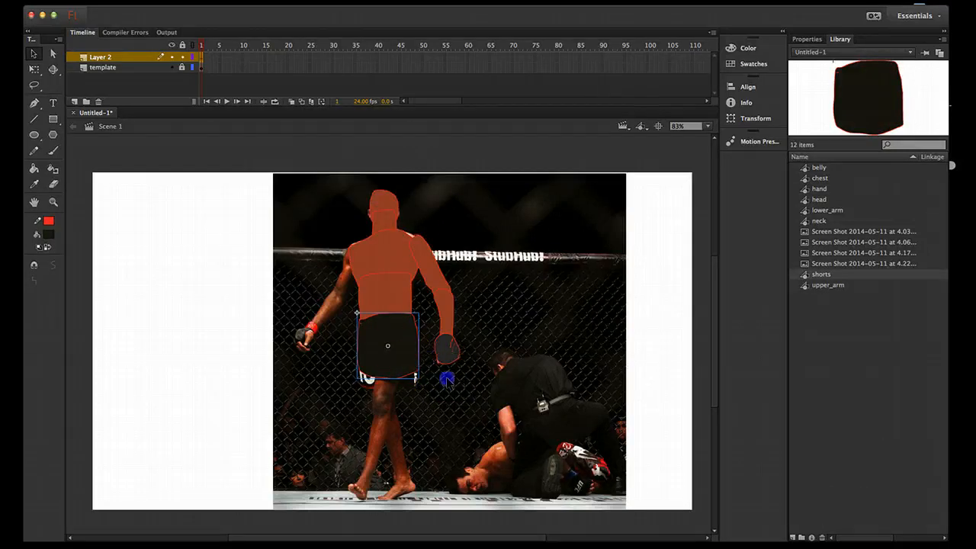
{"action": "key", "text": "y"}
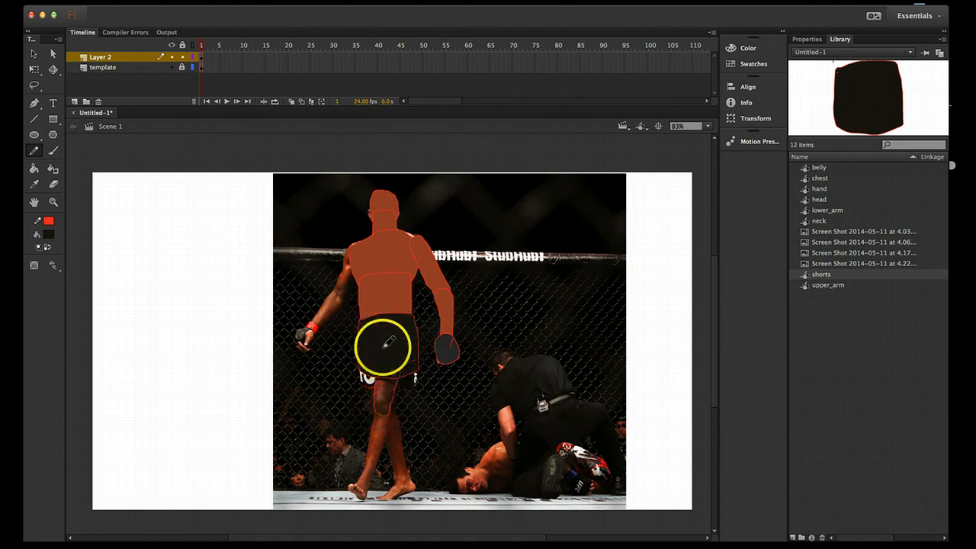
{"action": "key", "text": "super+z"}
{"action": "left_click", "coordinate": [374, 401]}
{"action": "left_click_drag", "start_coordinate": [392, 399], "coordinate": [374, 405]}
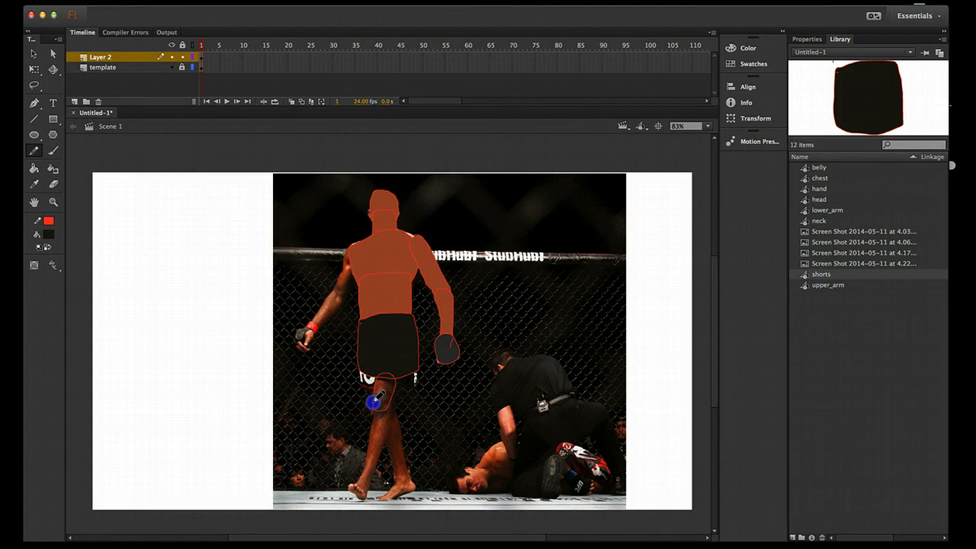
{"action": "key", "text": "super+z"}
{"action": "left_click", "coordinate": [378, 409]}
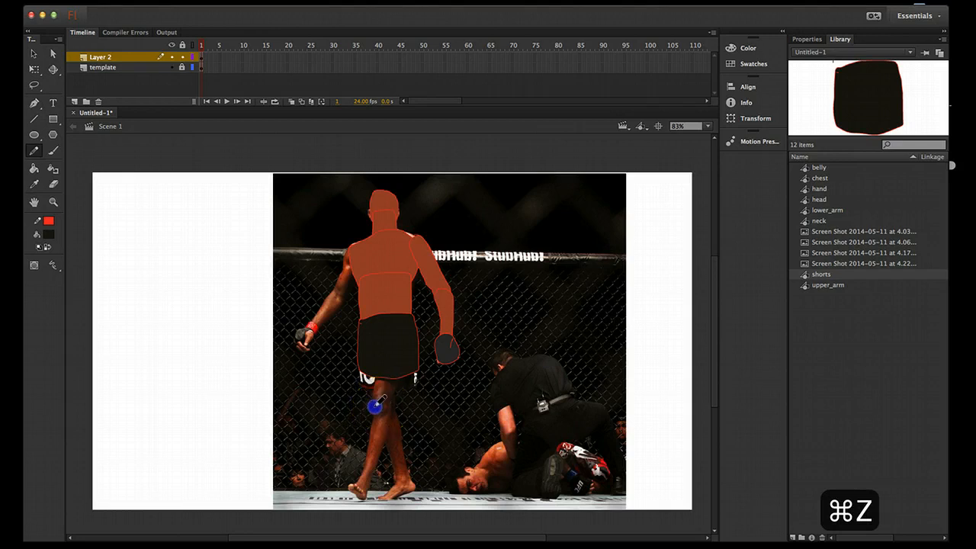
{"action": "left_click_drag", "start_coordinate": [378, 375], "coordinate": [389, 346]}
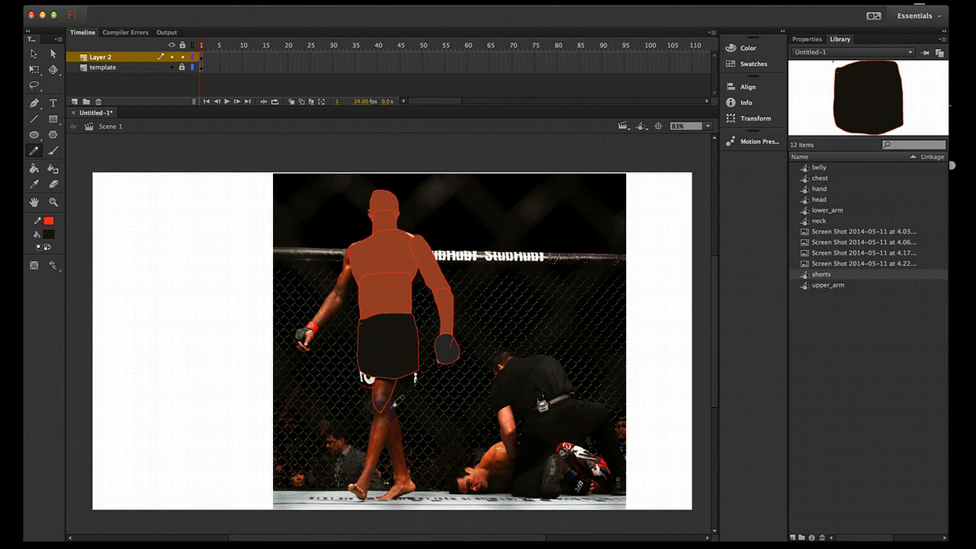
- Fill the upper leg outline with dark brown sampled from the leg in the photo
{"action": "key", "text": "k"}
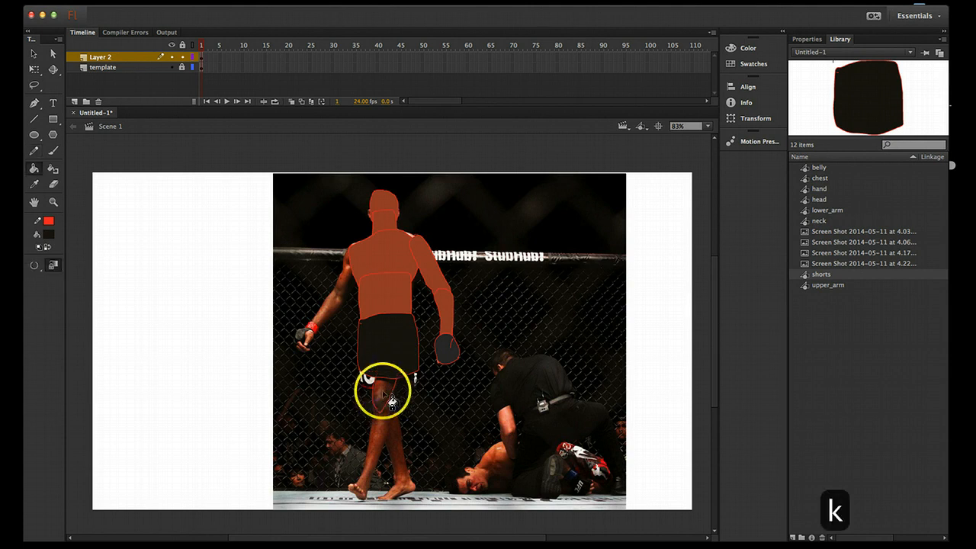
{"action": "left_click", "coordinate": [383, 412]}
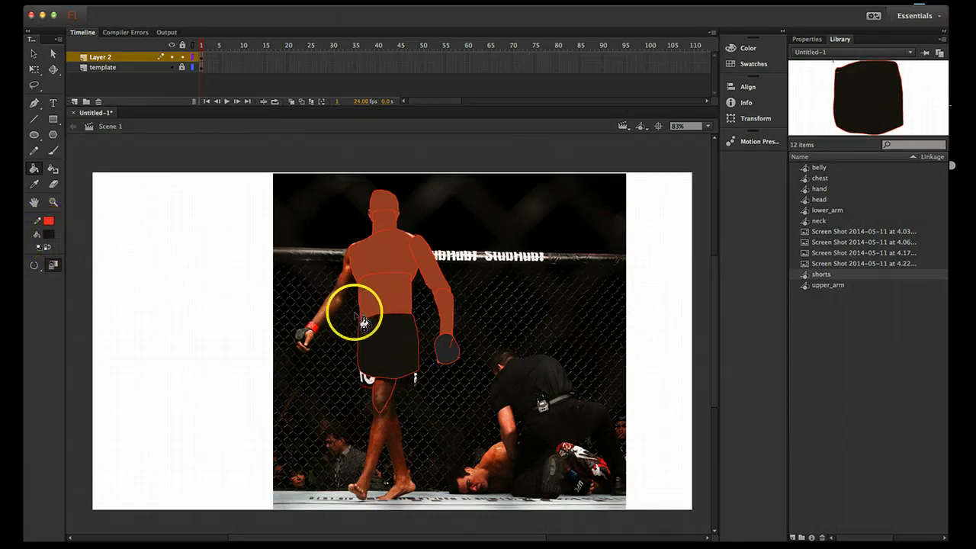
{"action": "key", "text": "i"}
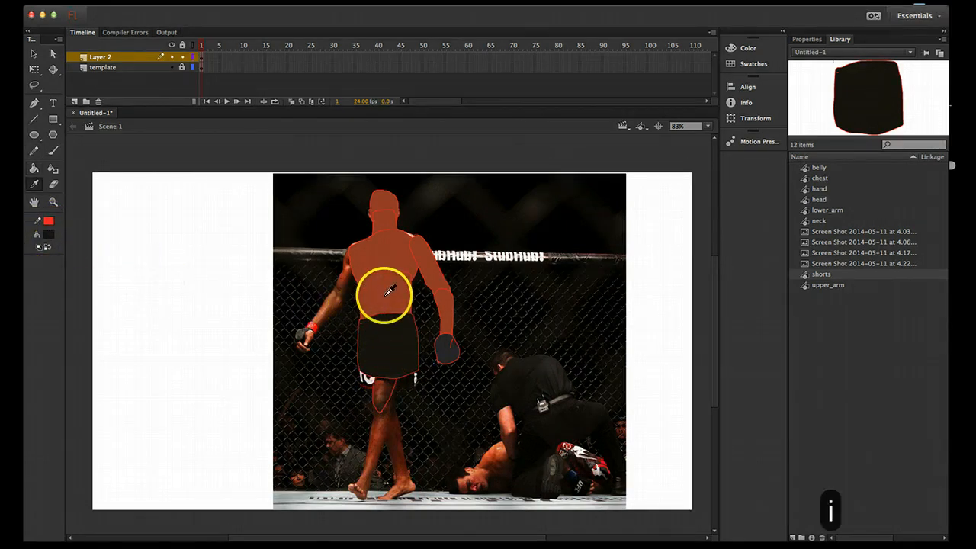
{"action": "left_click", "coordinate": [390, 290]}
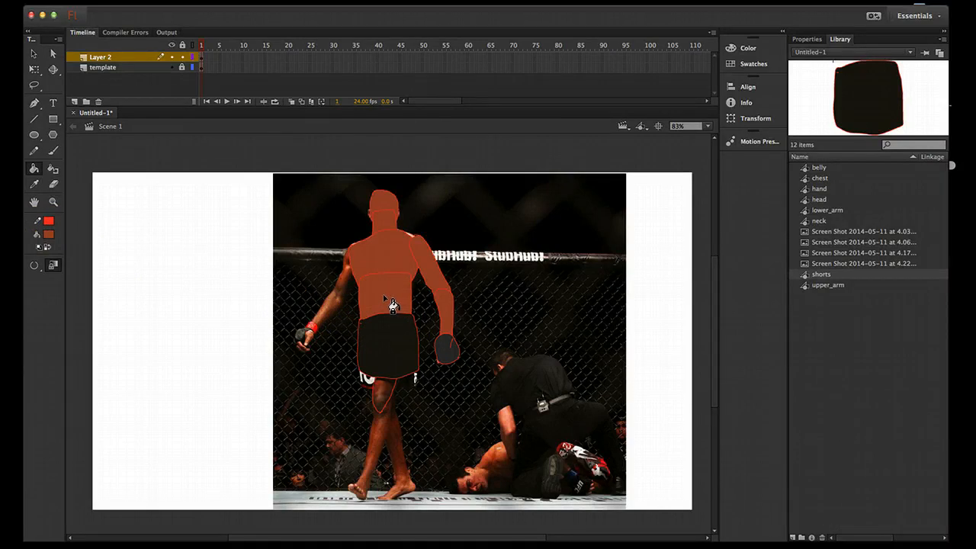
{"action": "key", "text": "i"}
{"action": "left_click", "coordinate": [381, 402]}
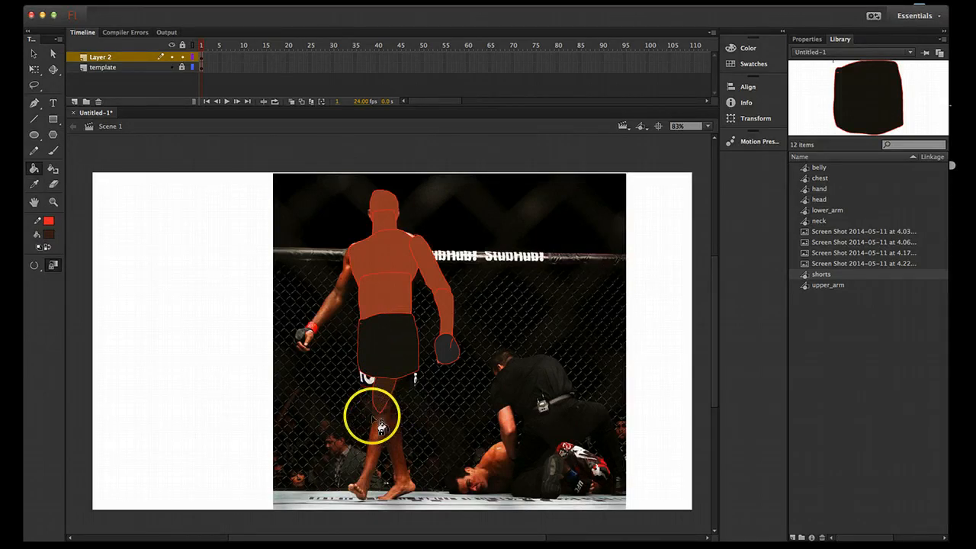
- Trace the lower leg from the knee to the ankle with the Pencil tool and fill it with the same dark brown
{"action": "key", "text": "v"}
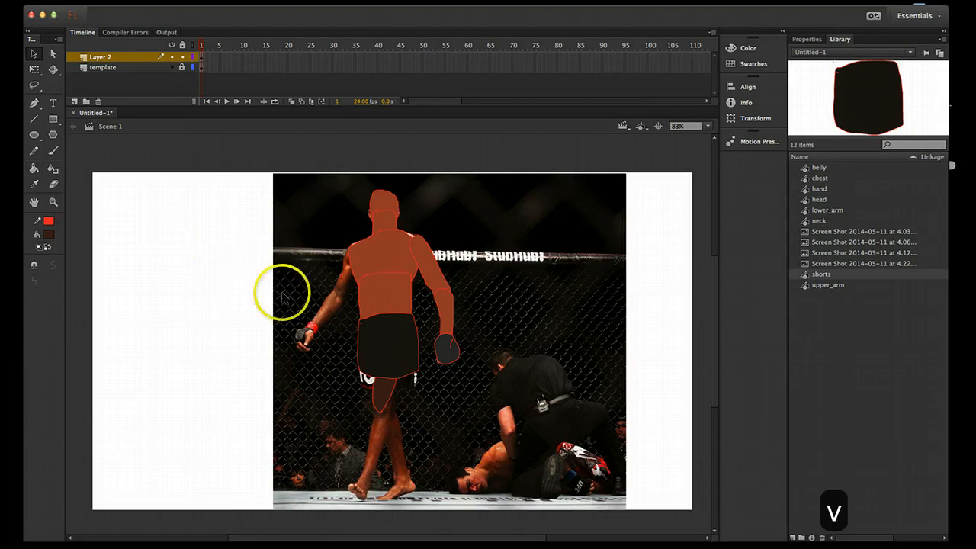
{"action": "key", "text": "y"}
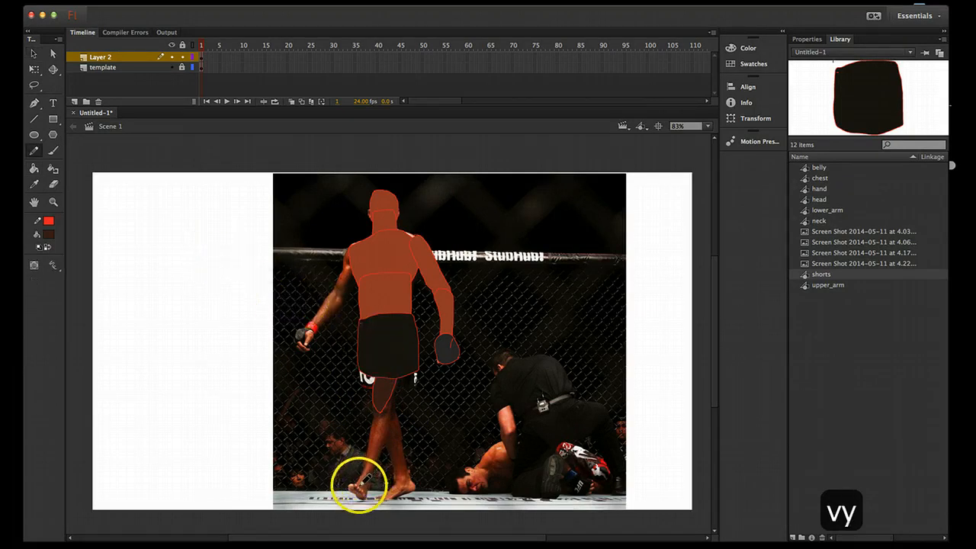
{"action": "left_click_drag", "start_coordinate": [362, 481], "coordinate": [363, 467]}
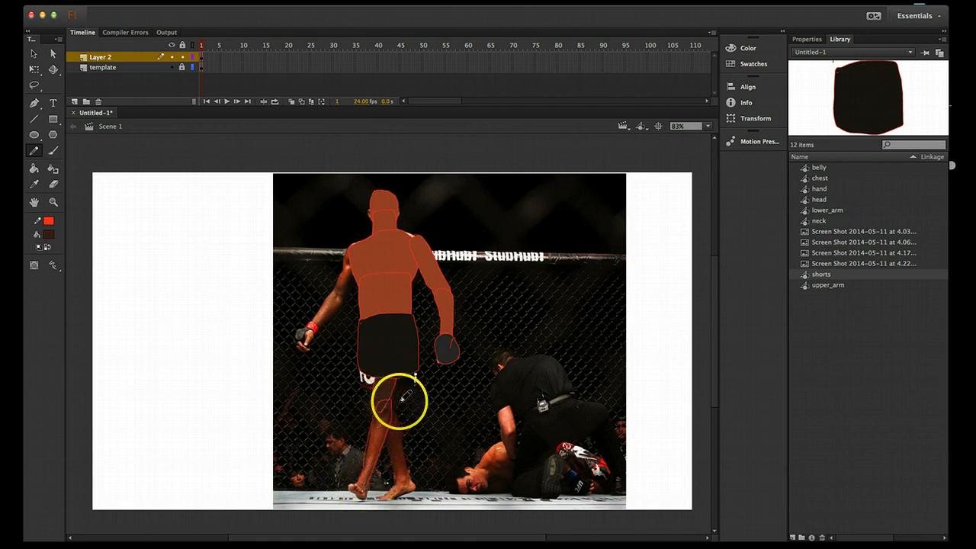
{"action": "key", "text": "k"}
{"action": "left_click", "coordinate": [378, 433]}
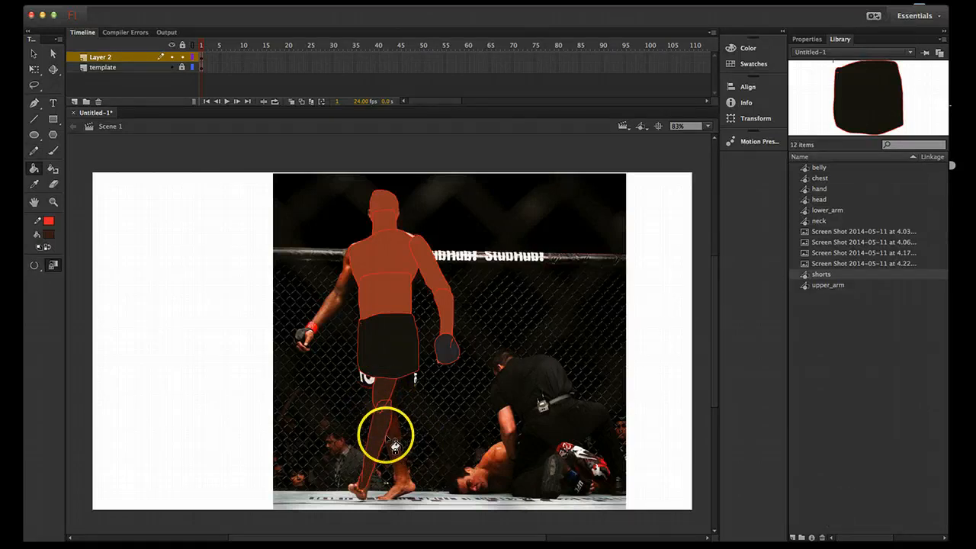
- Undo the lower leg tracing and the leg fills back to the unfilled upper leg outline
{"action": "key", "text": "v"}
{"action": "left_click", "coordinate": [386, 347]}
{"action": "left_click", "coordinate": [387, 388]}
{"action": "key", "text": "super+z"}
{"action": "key", "text": "super+z"}
{"action": "key", "text": "super+z"}
{"action": "key", "text": "super+z"}
{"action": "key", "text": "super+z"}
{"action": "key", "text": "super+z"}
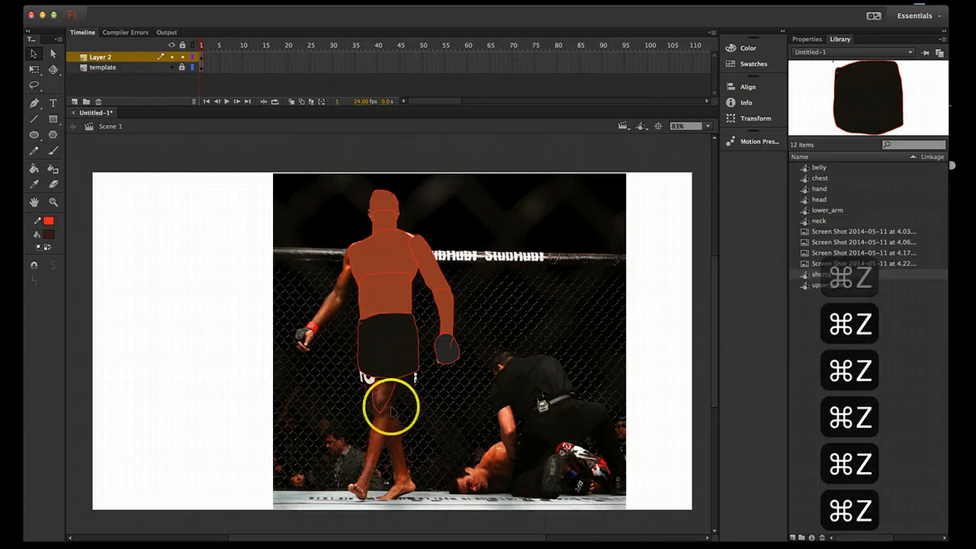
- Sample a brown from the leg in the photo and fill the upper leg outline with it
{"action": "key", "text": "y"}
{"action": "key", "text": "i"}
{"action": "left_click", "coordinate": [387, 393]}
{"action": "left_click", "coordinate": [385, 396]}
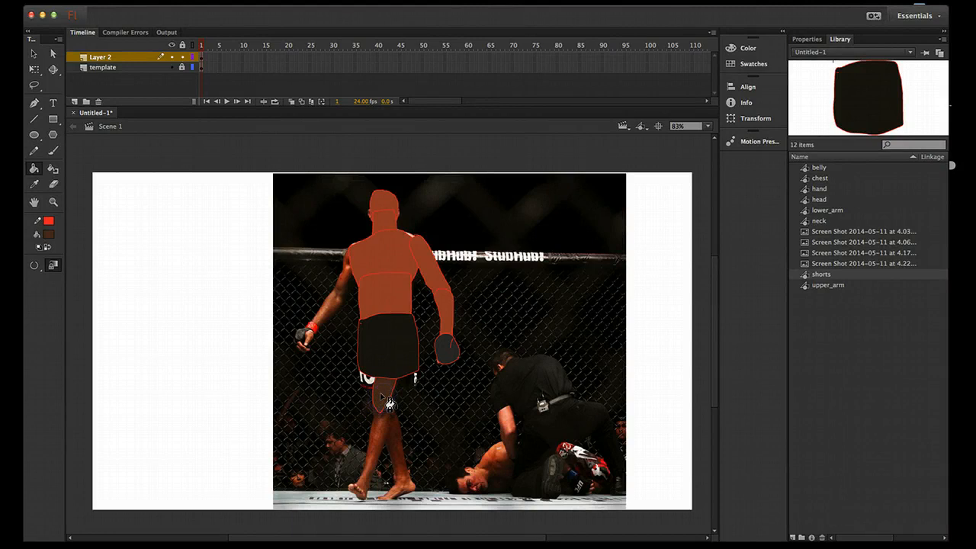
- Select the upper leg fill with its outline, convert it to a graphic symbol named leg_uppeer, and clear the selection
{"action": "key", "text": "v"}
{"action": "left_click", "coordinate": [380, 396]}
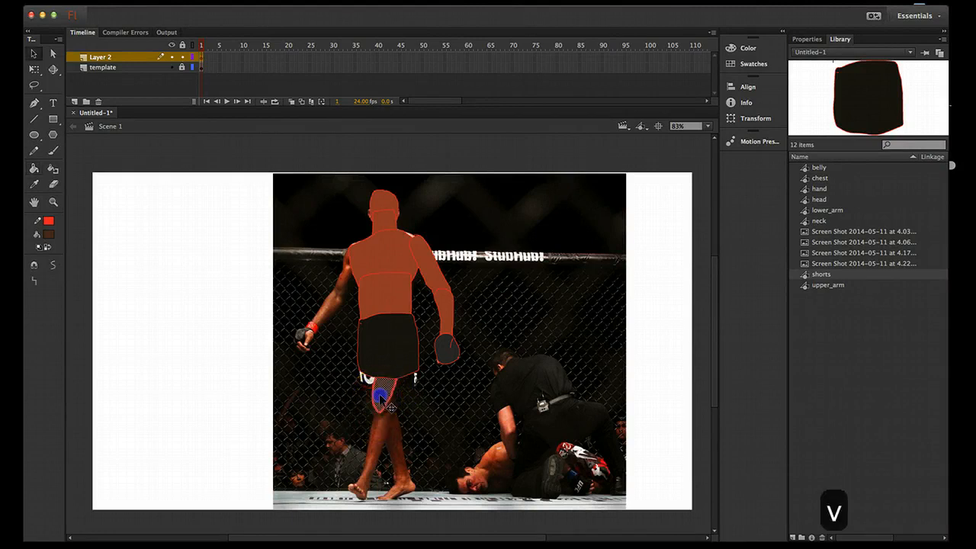
{"action": "key", "text": "F8"}
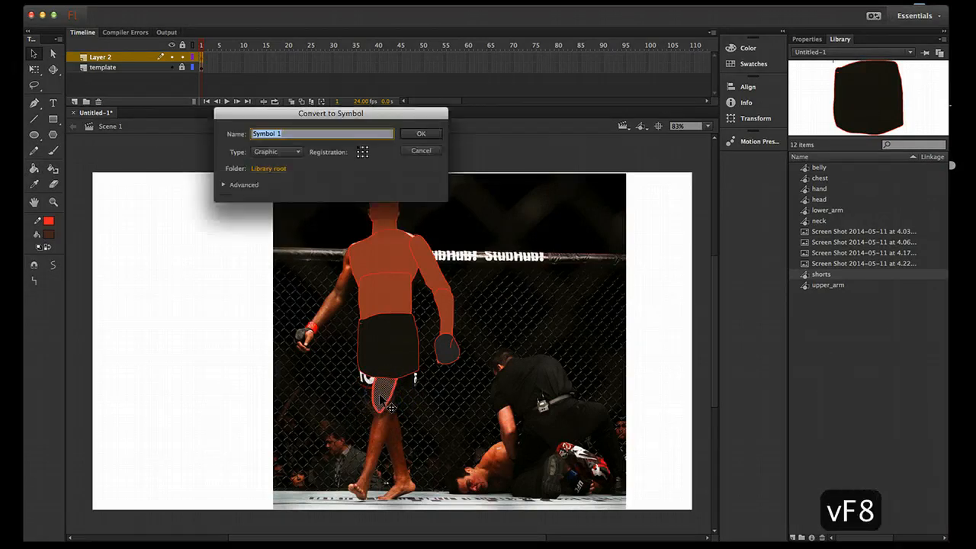
{"action": "type", "text": "leh"}
{"action": "key", "text": "BackSpace"}
{"action": "type", "text": "g"}
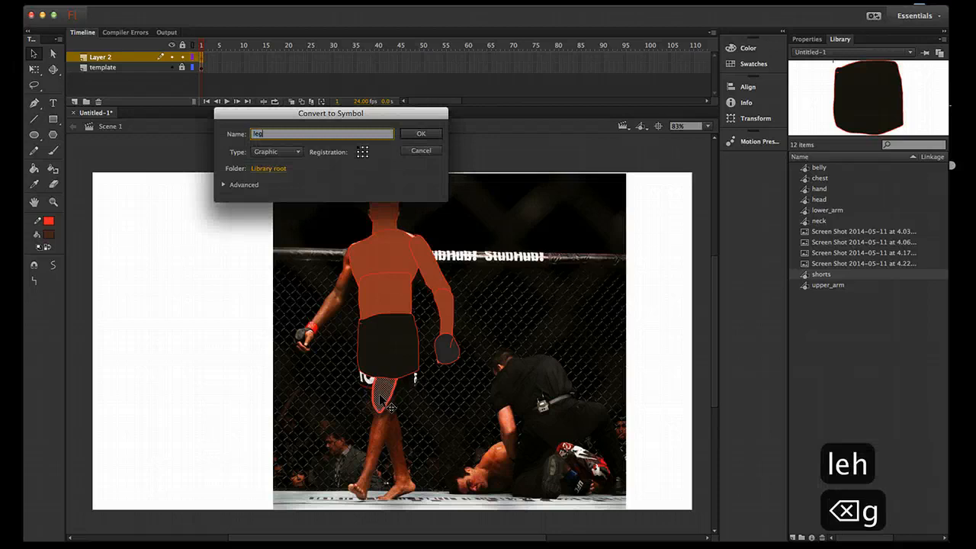
{"action": "type", "text": "_uppeer"}
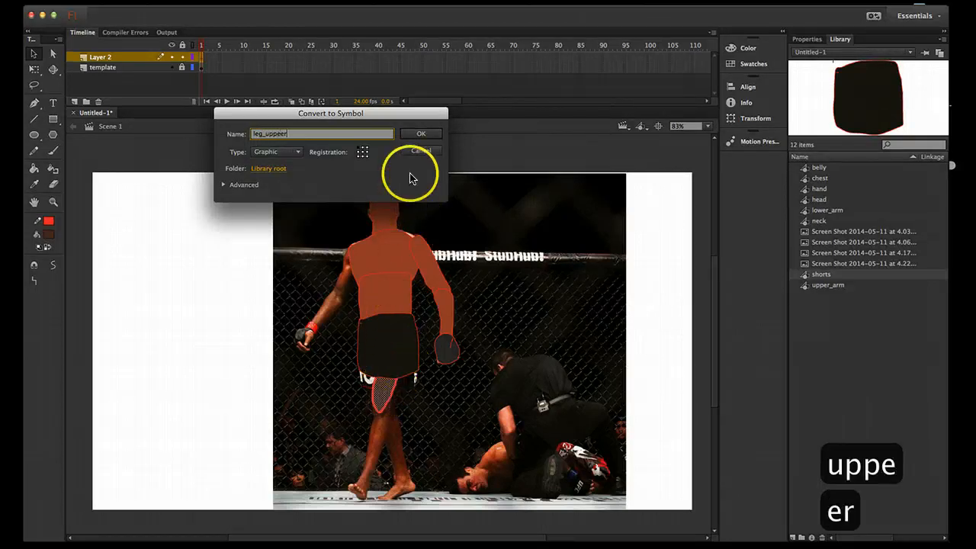
{"action": "left_click", "coordinate": [417, 133]}
{"action": "left_click", "coordinate": [402, 427]}
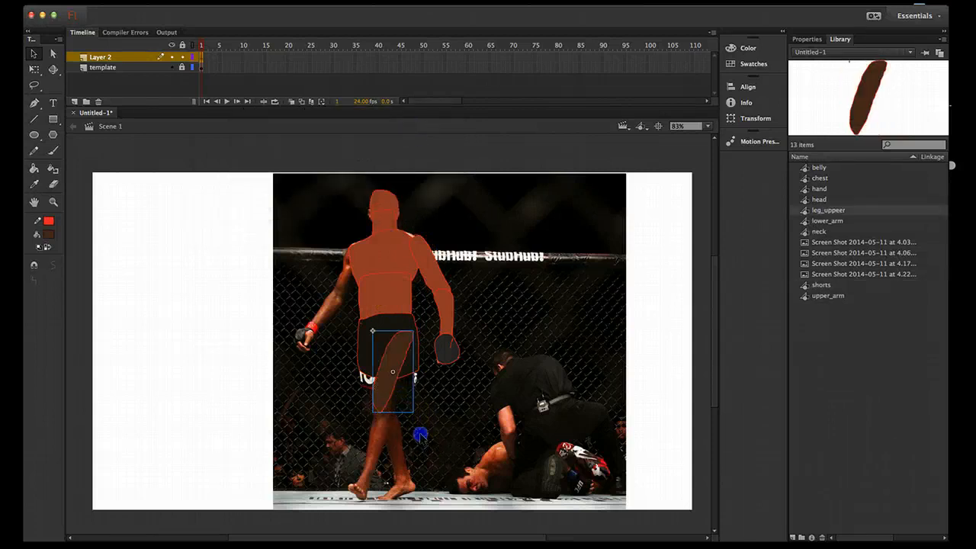
- Trace the lower leg from the knee down to the foot with the Pencil tool and fill it with the upper leg's brown
{"action": "key", "text": "y"}
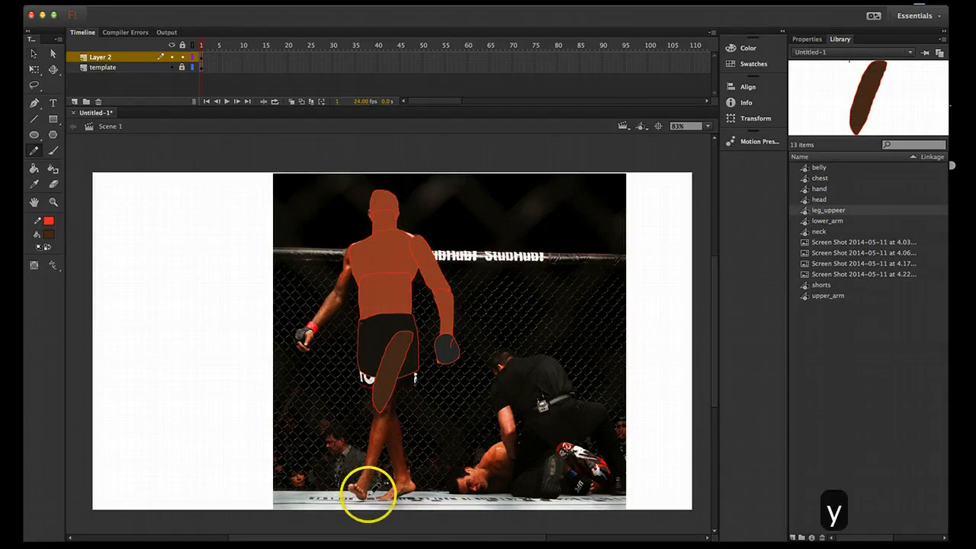
{"action": "left_click_drag", "start_coordinate": [389, 429], "coordinate": [392, 401]}
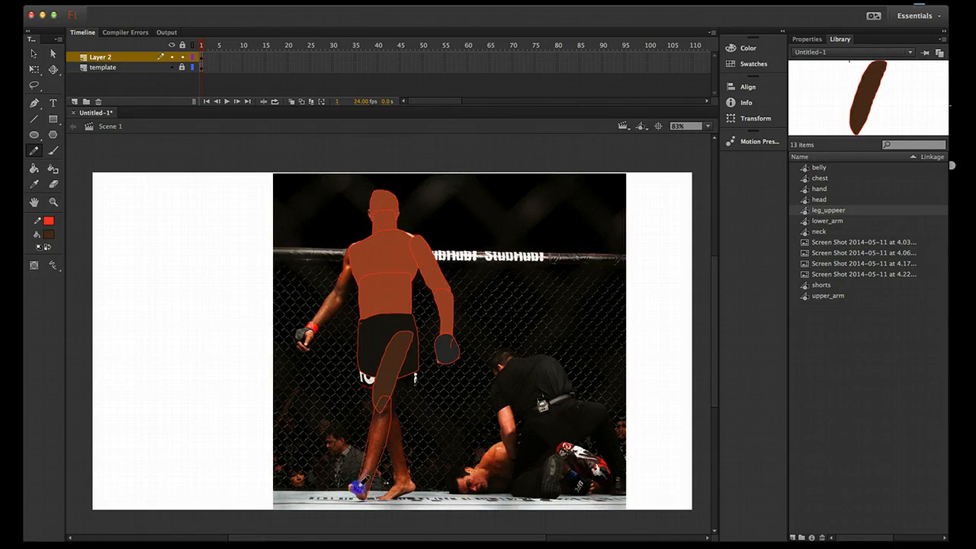
{"action": "key", "text": "k"}
{"action": "left_click", "coordinate": [389, 442]}
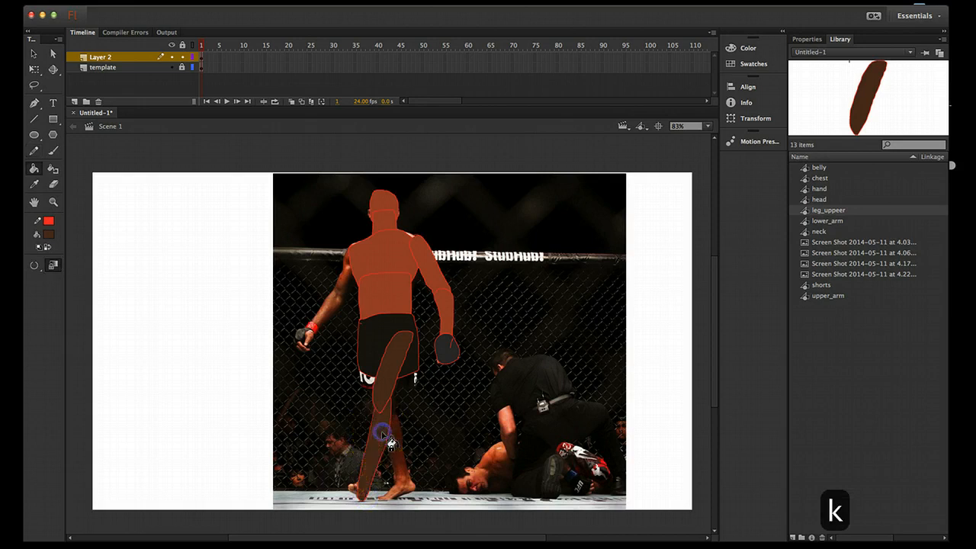
- Select the lower leg fill with its outline, convert it to a graphic symbol named leg_lower, and clear the selection
{"action": "key", "text": "v"}
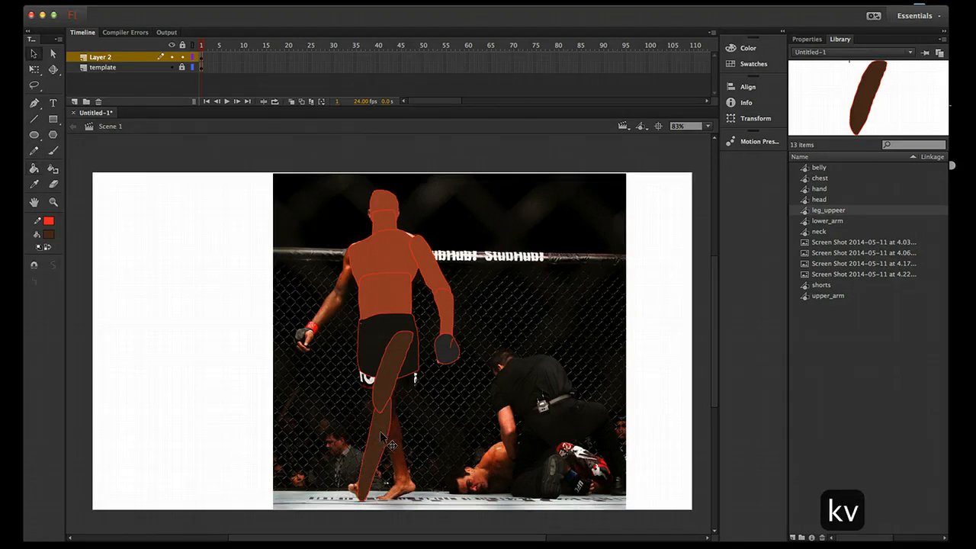
{"action": "left_click", "coordinate": [382, 437]}
{"action": "key", "text": "F8"}
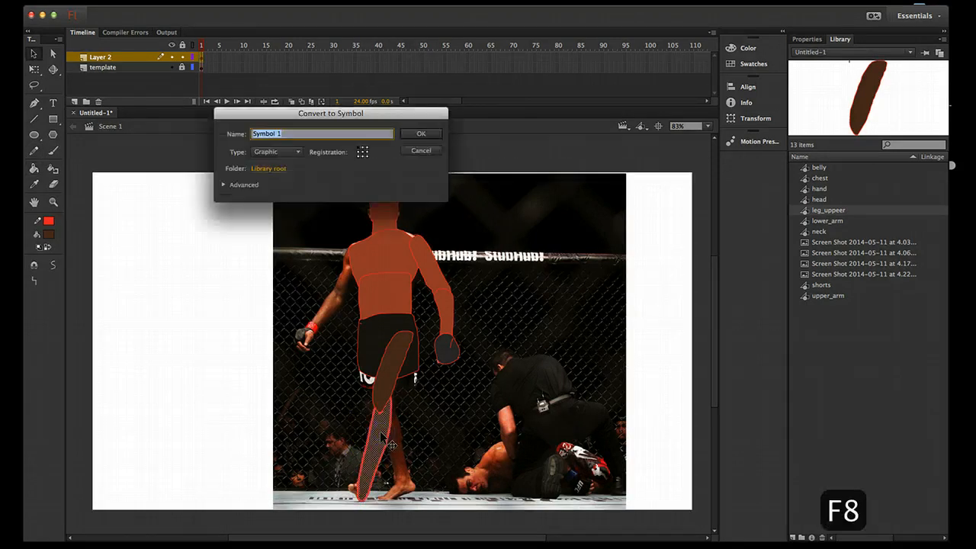
{"action": "type", "text": "leg_lower"}
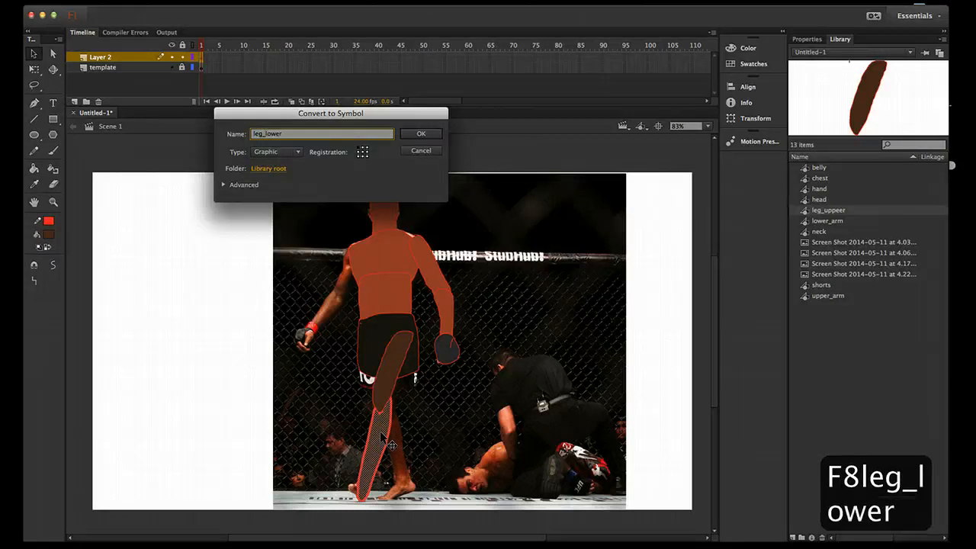
{"action": "key", "text": "Return"}
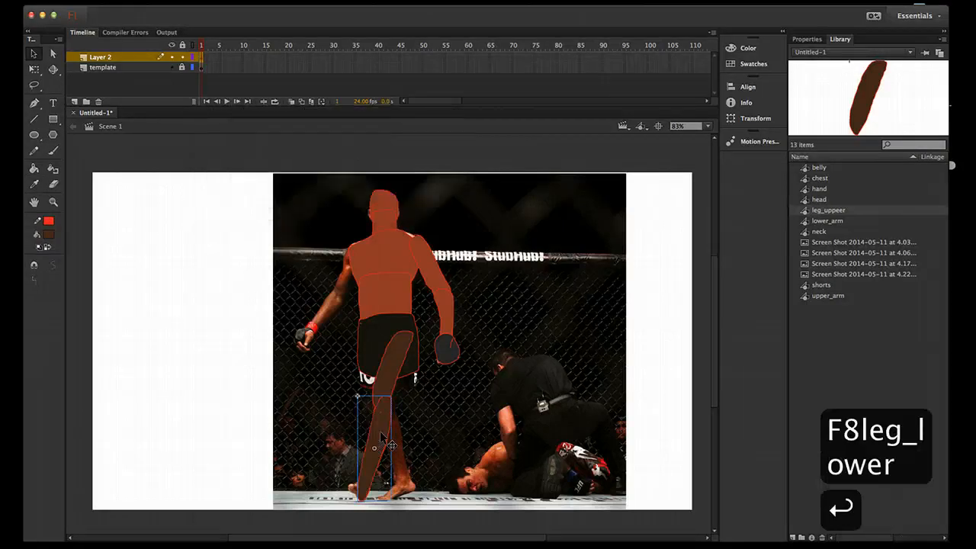
{"action": "left_click", "coordinate": [428, 465]}
- Trace the foot of the fighter's other leg with the Pencil tool and fill it with the same brown
{"action": "key", "text": "y"}
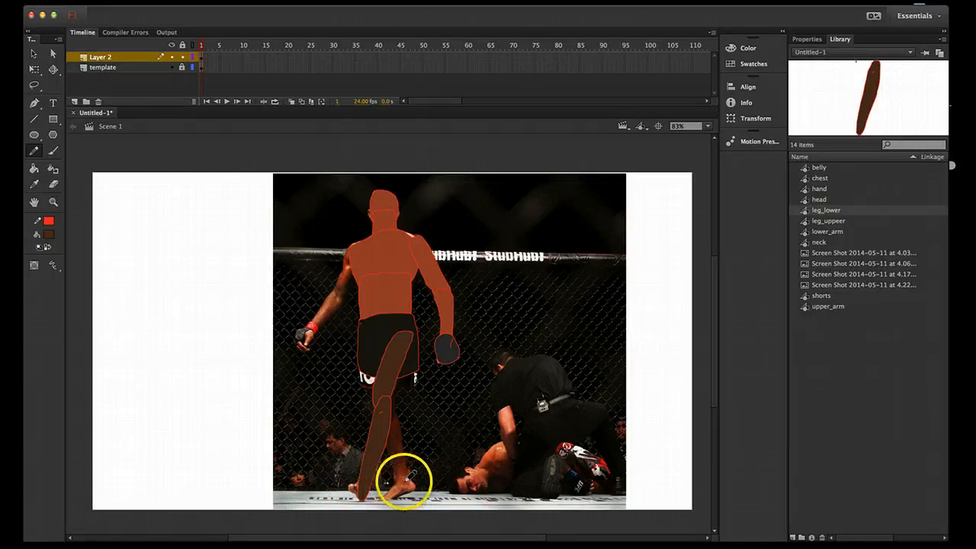
{"action": "left_click_drag", "start_coordinate": [414, 489], "coordinate": [416, 488]}
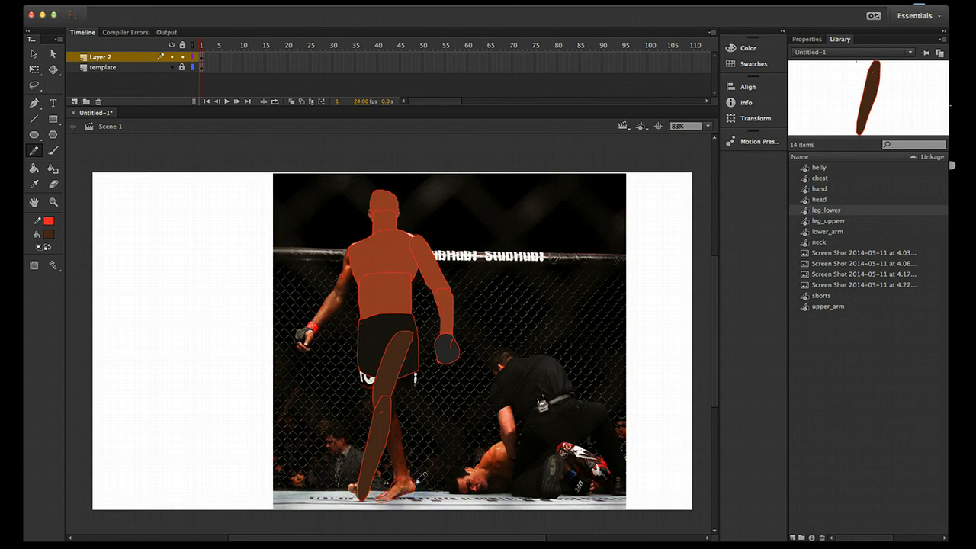
{"action": "key", "text": "k"}
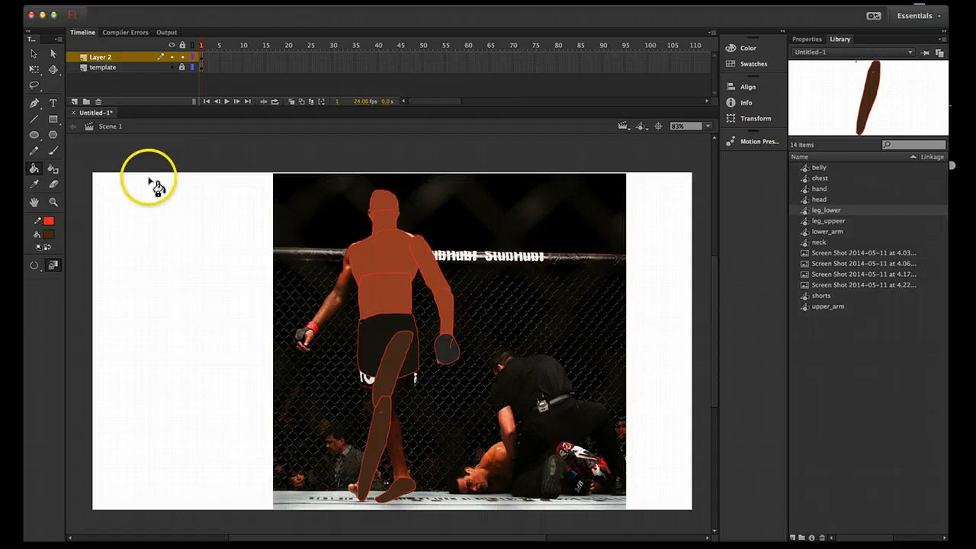
{"action": "left_click", "coordinate": [33, 53]}
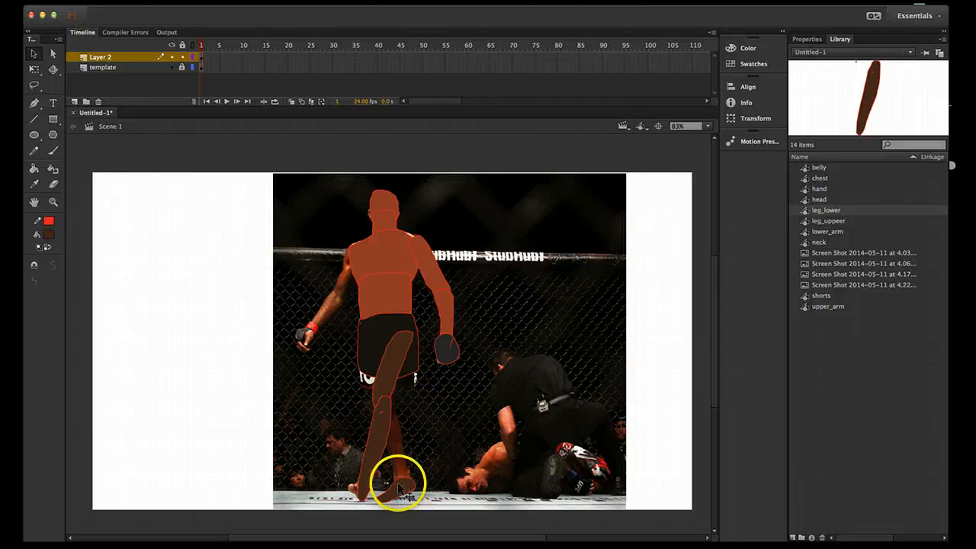
- Select the chest, hand, upper leg, shorts and belly symbols in turn to check the separate body parts
{"action": "left_click_drag", "start_coordinate": [378, 245], "coordinate": [375, 216]}
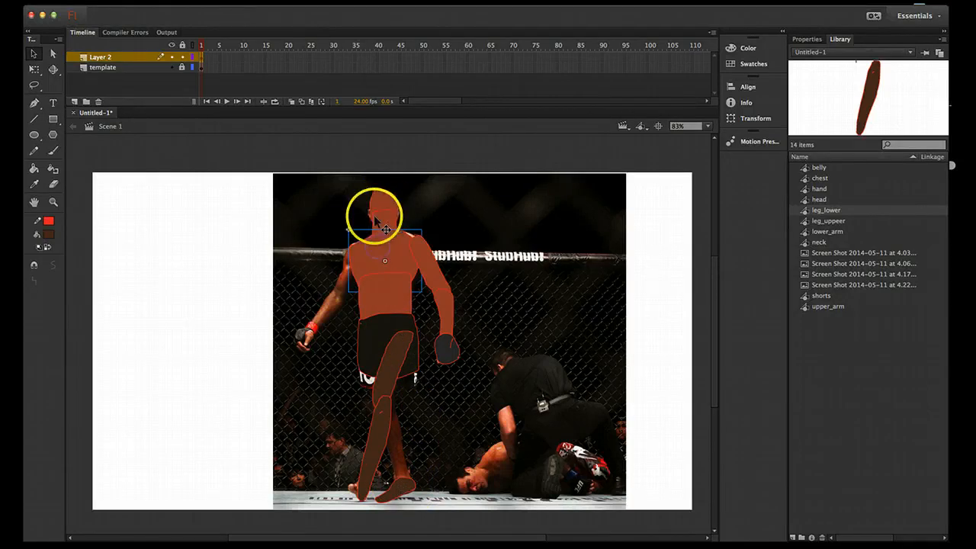
{"action": "left_click", "coordinate": [448, 339]}
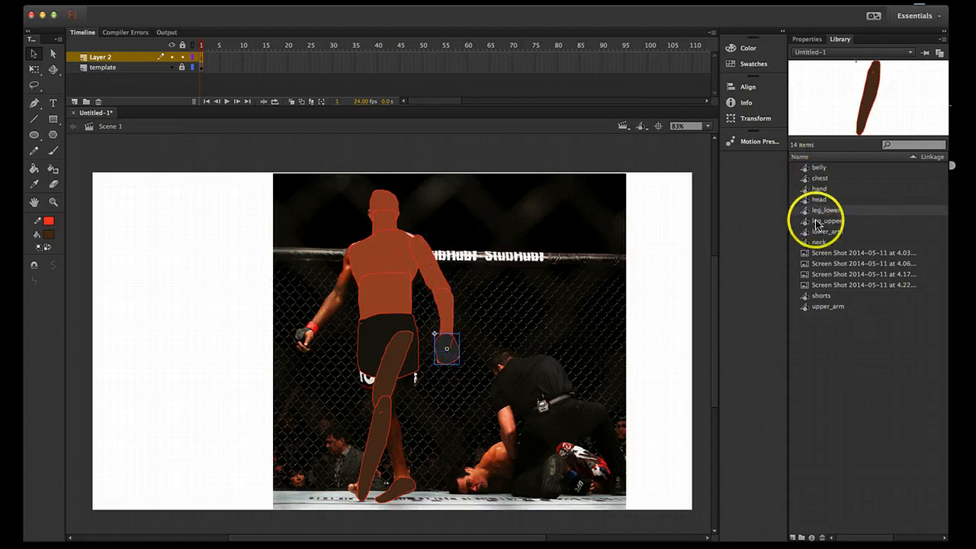
{"action": "left_click", "coordinate": [384, 356]}
{"action": "left_click", "coordinate": [381, 333]}
{"action": "left_click", "coordinate": [384, 291]}
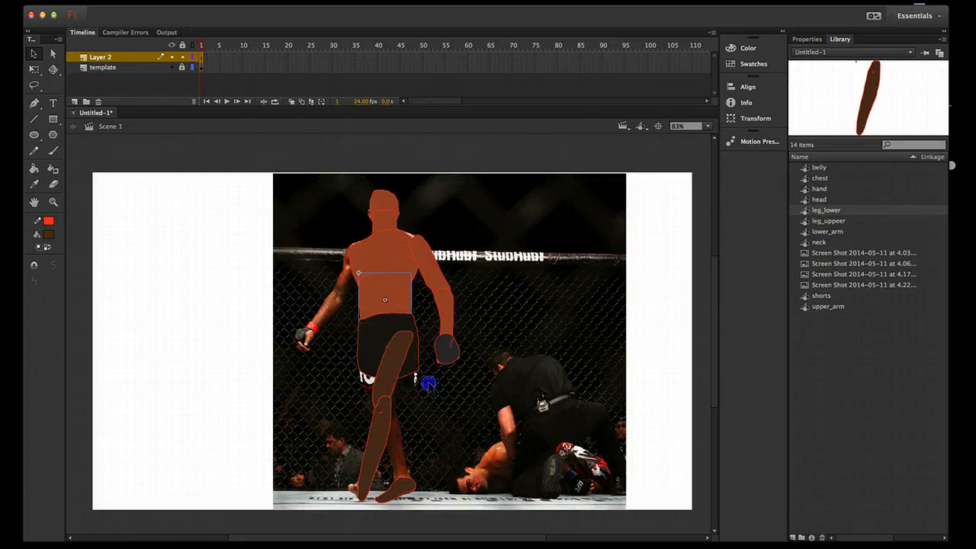
- Use Free Transform to move the belly's transformation point down to the waist and the chest's down to its lower middle
{"action": "left_click", "coordinate": [447, 301]}
{"action": "left_click", "coordinate": [388, 258]}
{"action": "left_click", "coordinate": [33, 69]}
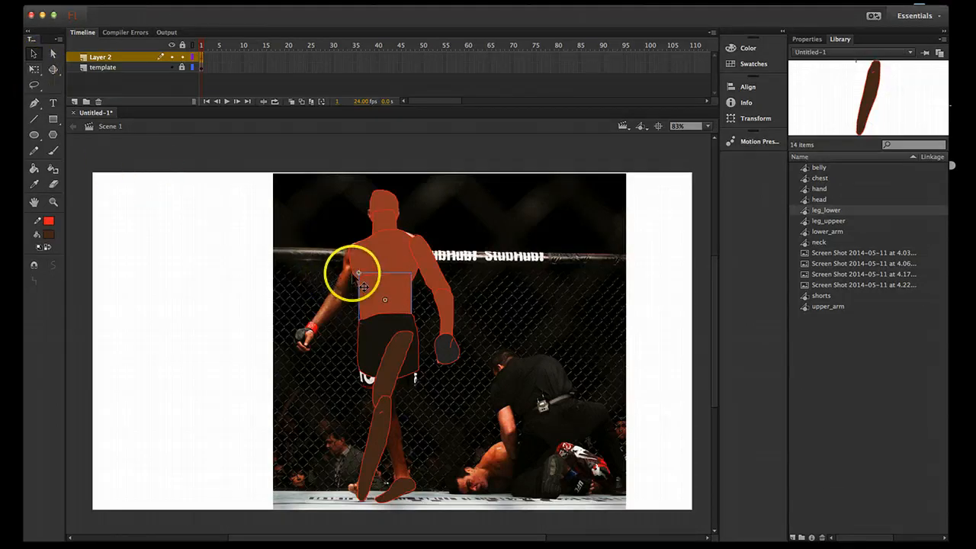
{"action": "key", "text": "q"}
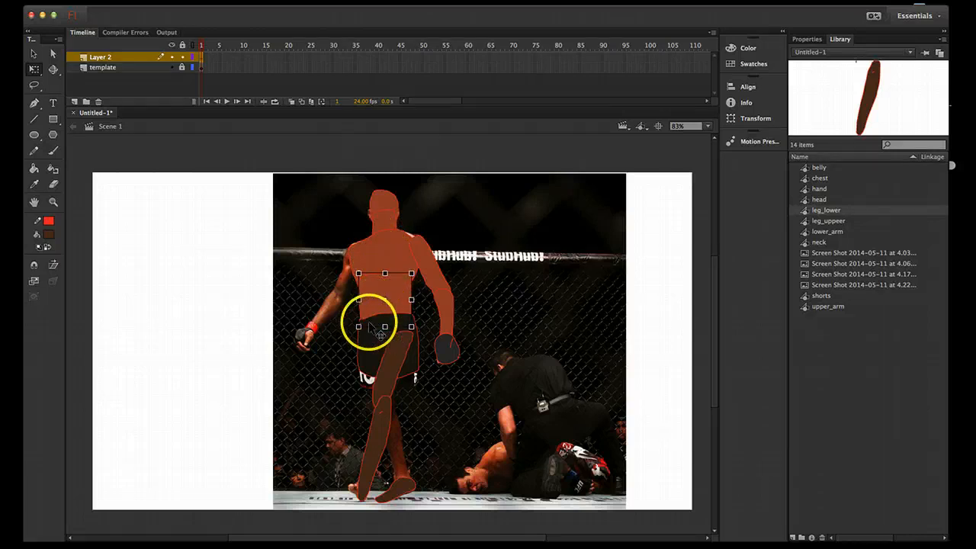
{"action": "left_click_drag", "start_coordinate": [383, 298], "coordinate": [384, 323]}
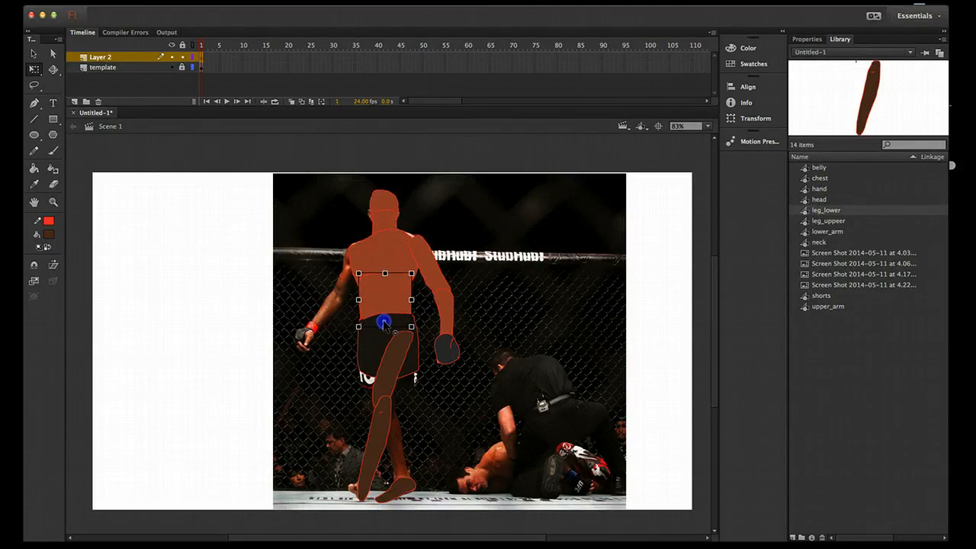
{"action": "left_click", "coordinate": [387, 251]}
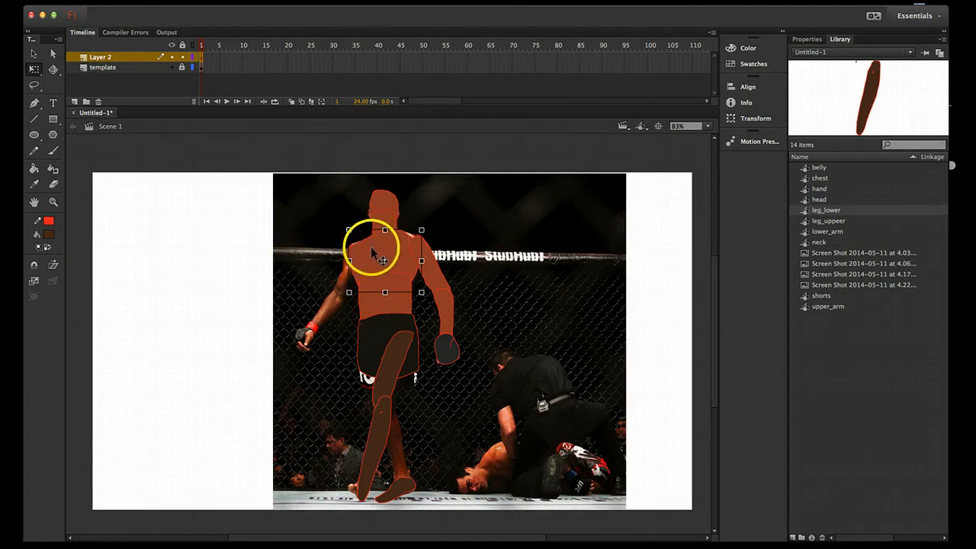
{"action": "left_click", "coordinate": [385, 278]}
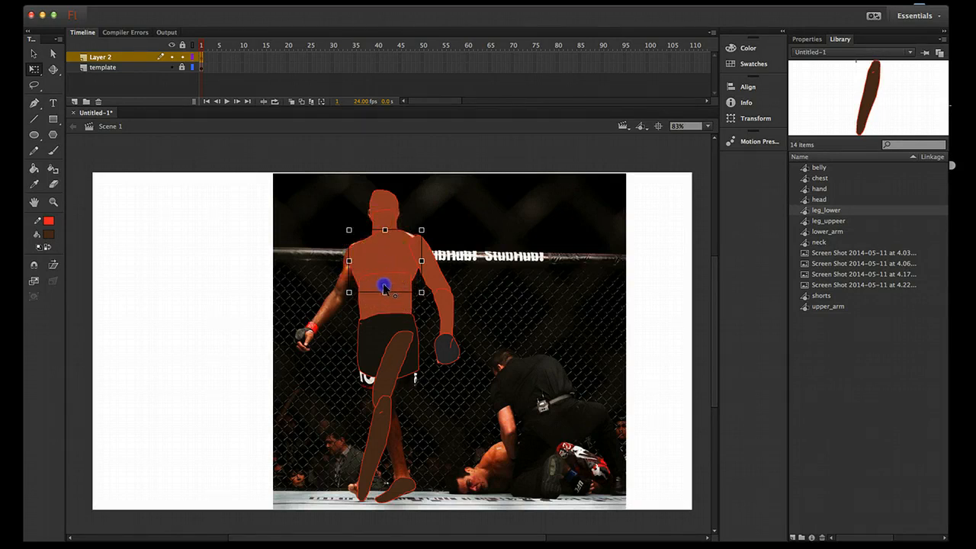
- Move the neck's transformation point to its base, test-rotate the neck, undo the rotation, and move the head's point to its base
{"action": "left_click", "coordinate": [388, 215]}
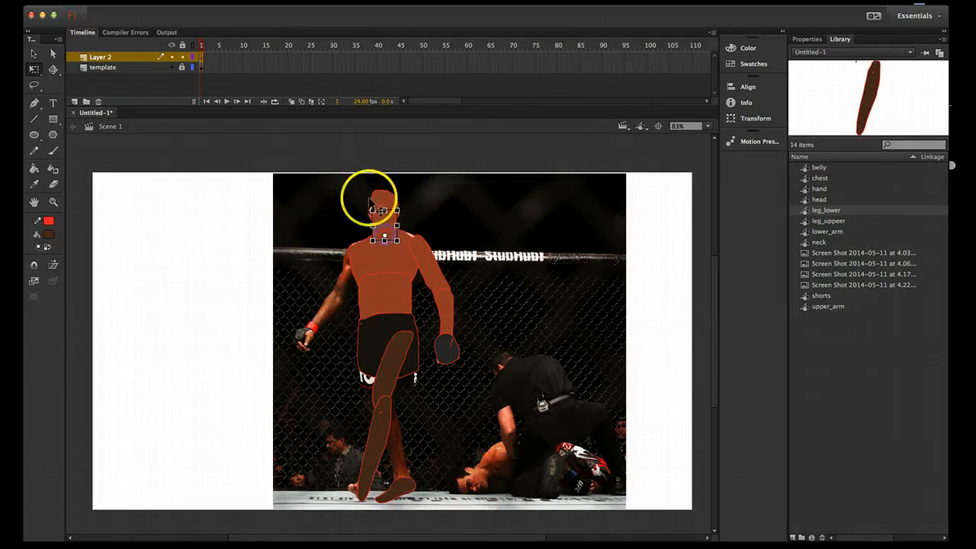
{"action": "mouse_move", "coordinate": [348, 213]}
{"action": "left_mouse_down"}
{"action": "mouse_move", "coordinate": [397, 212]}
{"action": "mouse_move", "coordinate": [355, 209]}
{"action": "mouse_move", "coordinate": [384, 206]}
{"action": "mouse_move", "coordinate": [366, 208]}
{"action": "left_mouse_up"}
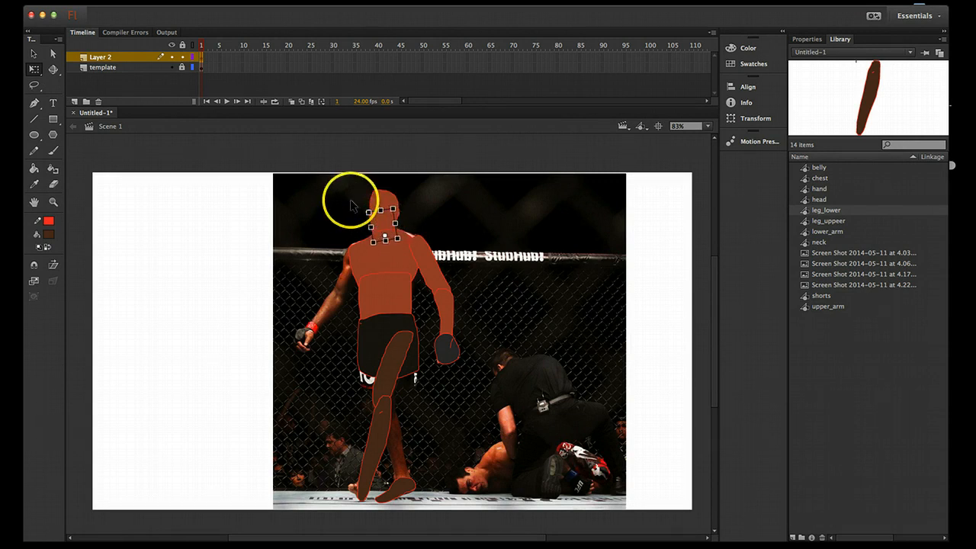
{"action": "key", "text": "super+z"}
{"action": "left_click", "coordinate": [382, 200]}
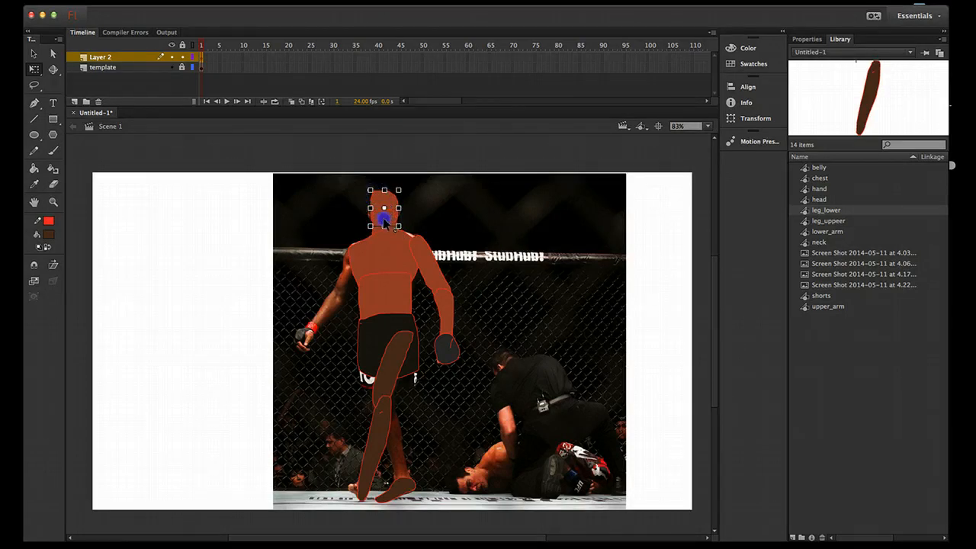
- Move the transformation points of the upper arm to the shoulder, the lower arm to the elbow, and the hand to the wrist
{"action": "left_click", "coordinate": [427, 262]}
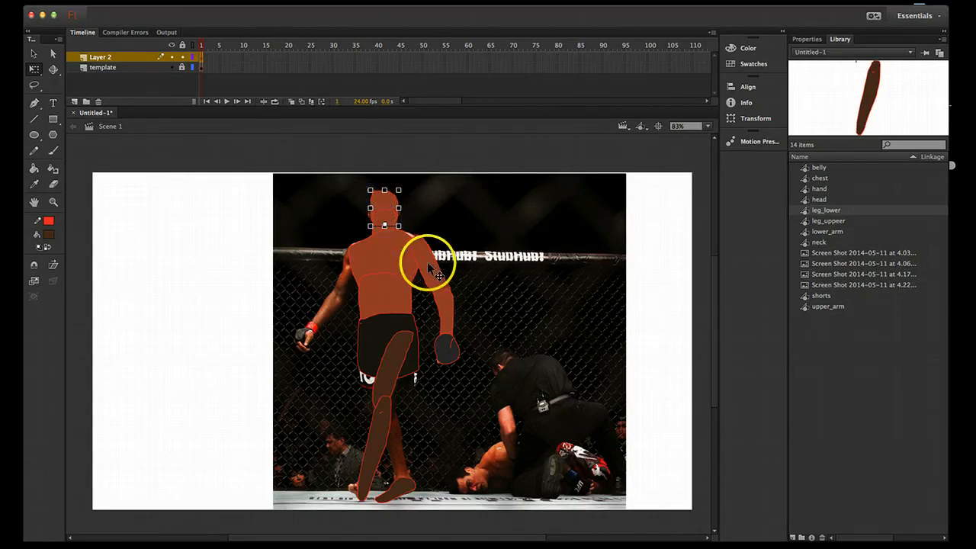
{"action": "left_click", "coordinate": [435, 270]}
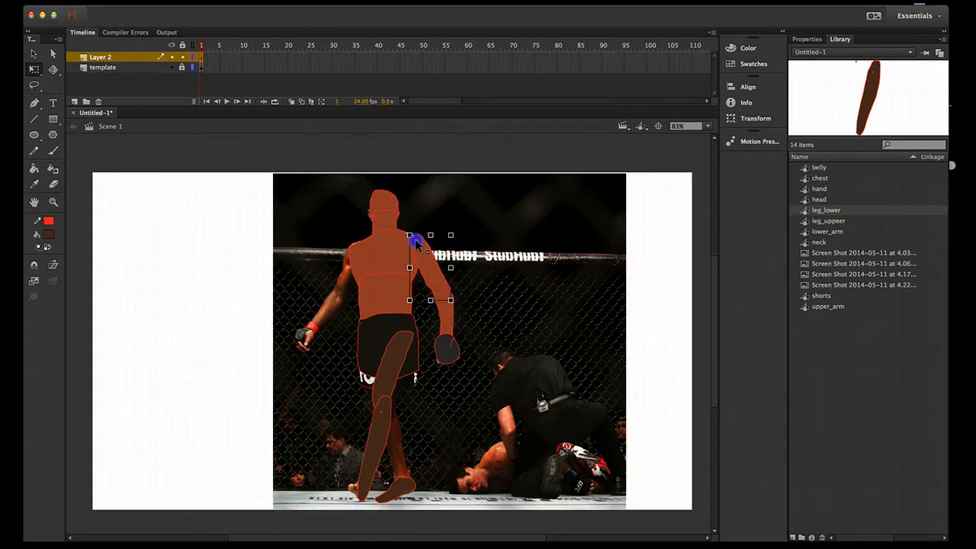
{"action": "left_click", "coordinate": [446, 320]}
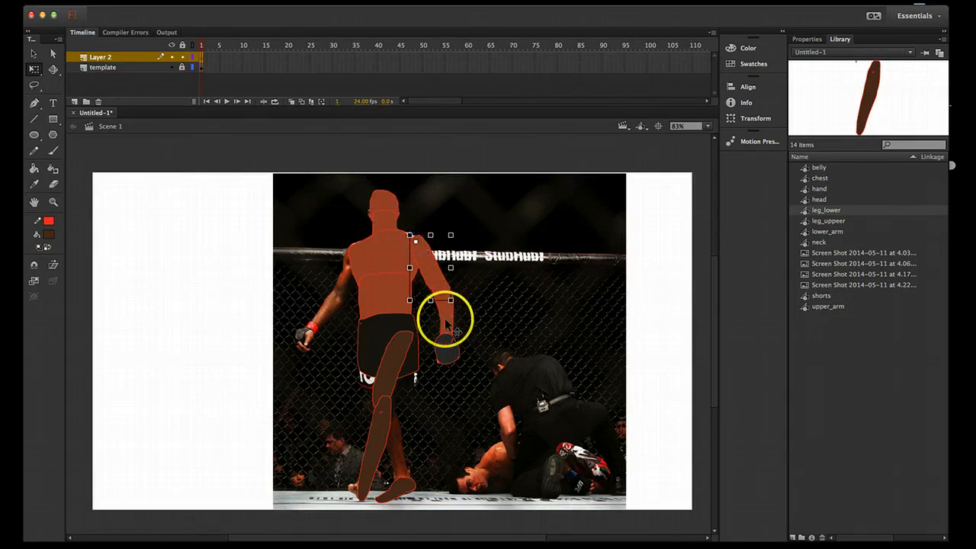
{"action": "left_click", "coordinate": [444, 319]}
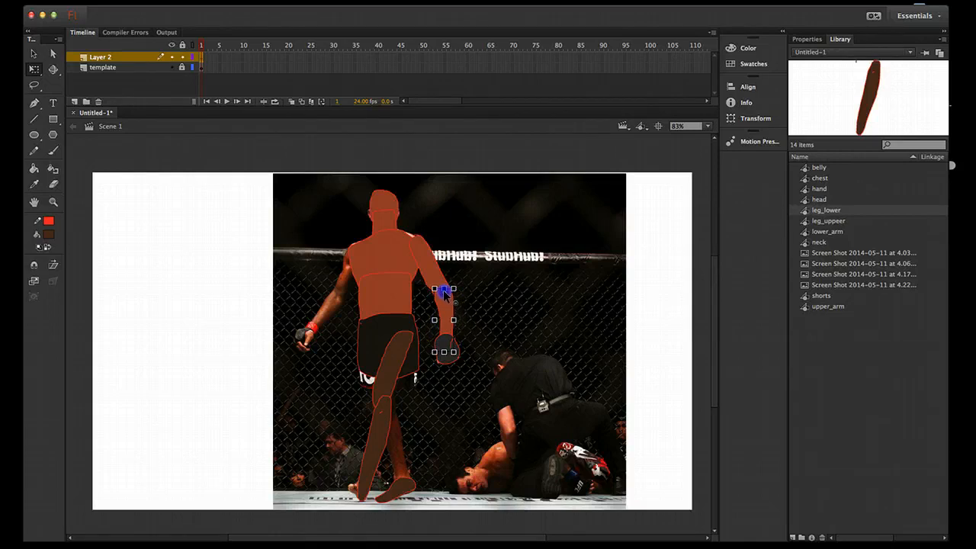
{"action": "left_click_drag", "start_coordinate": [445, 294], "coordinate": [448, 367]}
{"action": "left_click", "coordinate": [460, 366]}
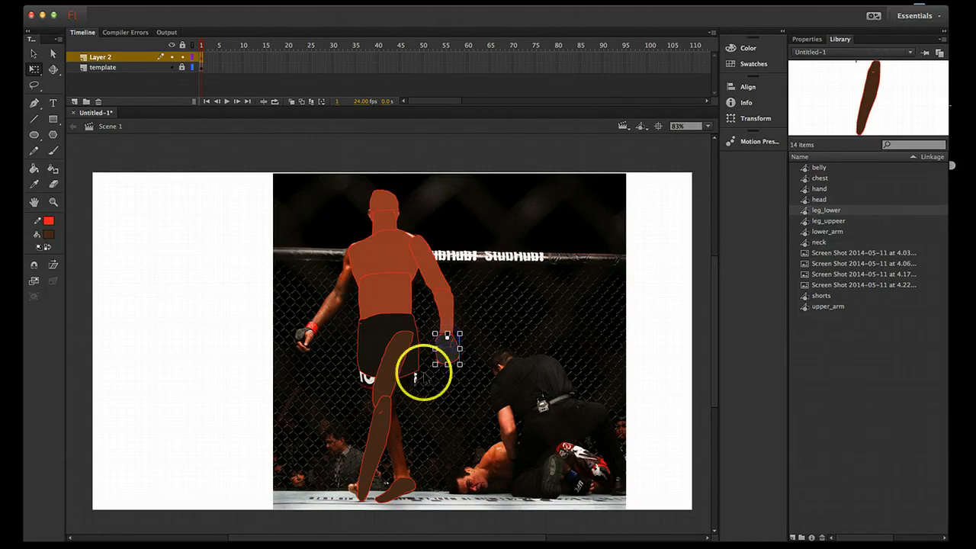
- Move the upper leg's transformation point to the hip and the lower leg's to the knee
{"action": "left_click", "coordinate": [387, 380]}
{"action": "left_click_drag", "start_coordinate": [393, 372], "coordinate": [410, 333]}
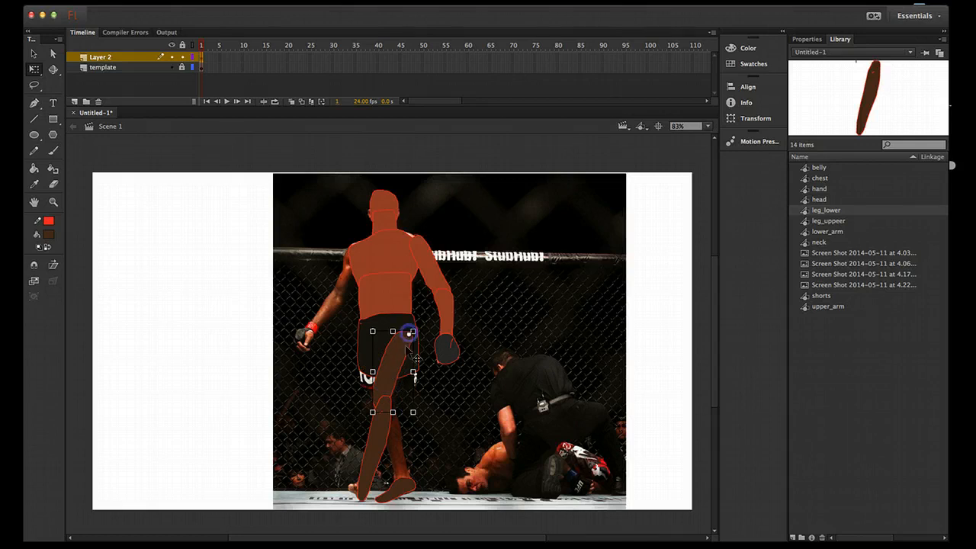
{"action": "left_click", "coordinate": [381, 455]}
{"action": "left_click_drag", "start_coordinate": [375, 451], "coordinate": [385, 407]}
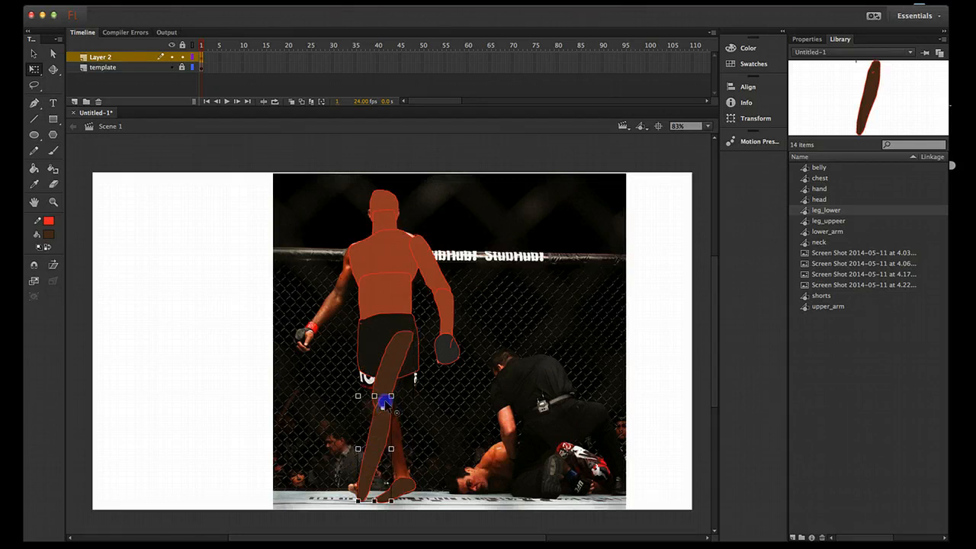
{"action": "left_click", "coordinate": [396, 488]}
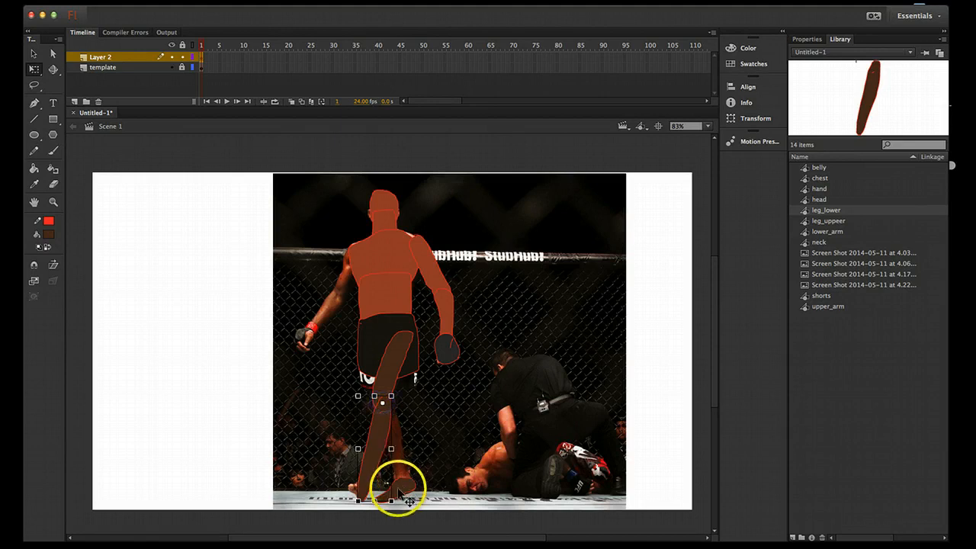
{"action": "left_click", "coordinate": [405, 459]}
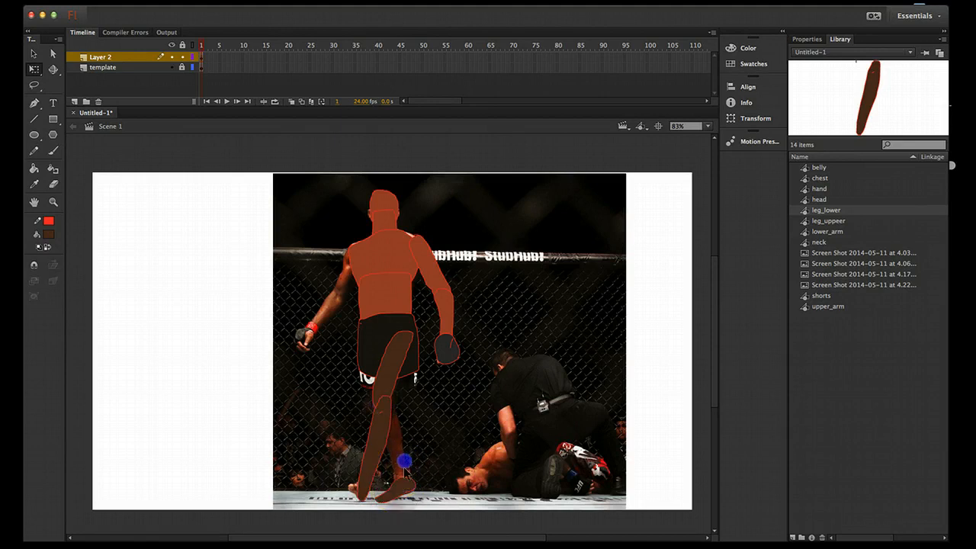
{"action": "left_click", "coordinate": [401, 483]}
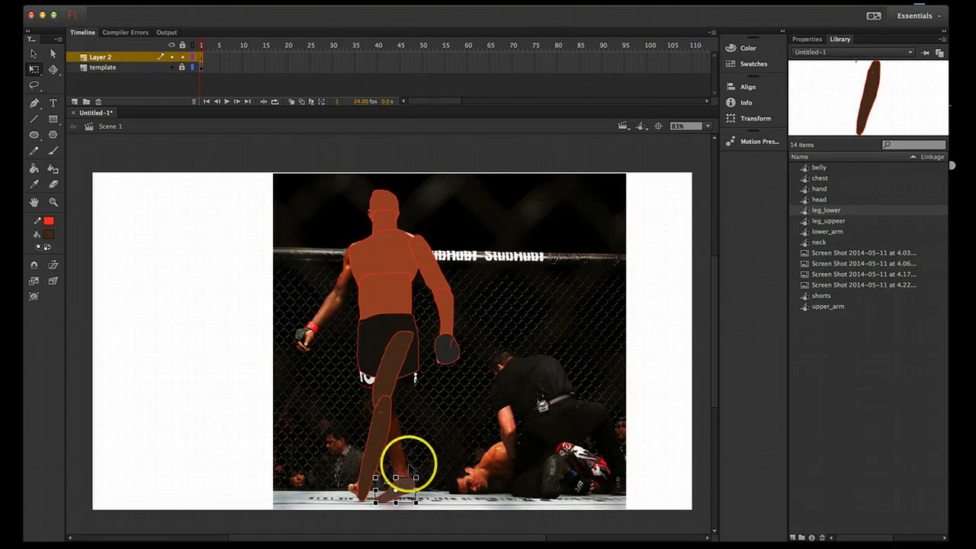
{"action": "left_click_drag", "start_coordinate": [398, 471], "coordinate": [414, 497]}
{"action": "left_click", "coordinate": [425, 467]}
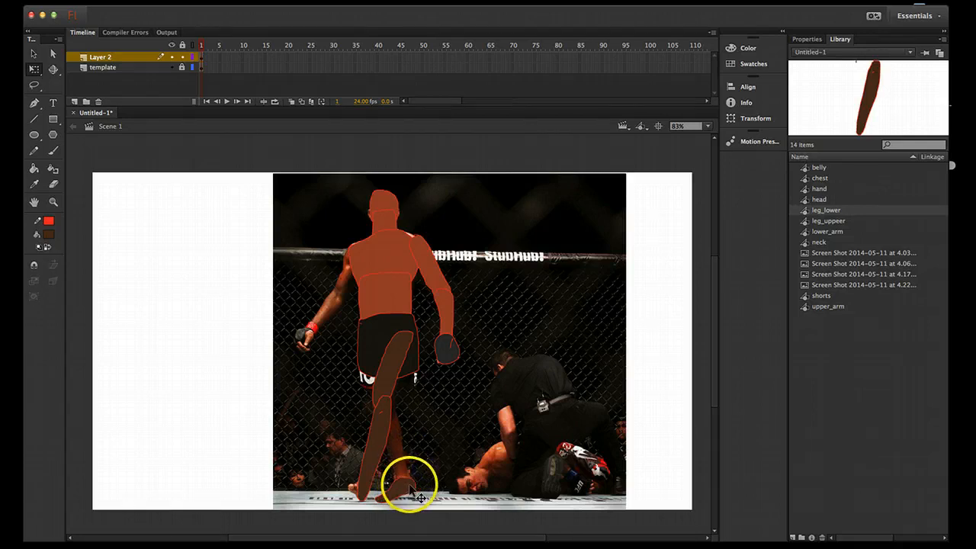
- Select the foot shape and convert it to a graphic symbol named foot
{"action": "key", "text": "v"}
{"action": "left_click", "coordinate": [410, 491]}
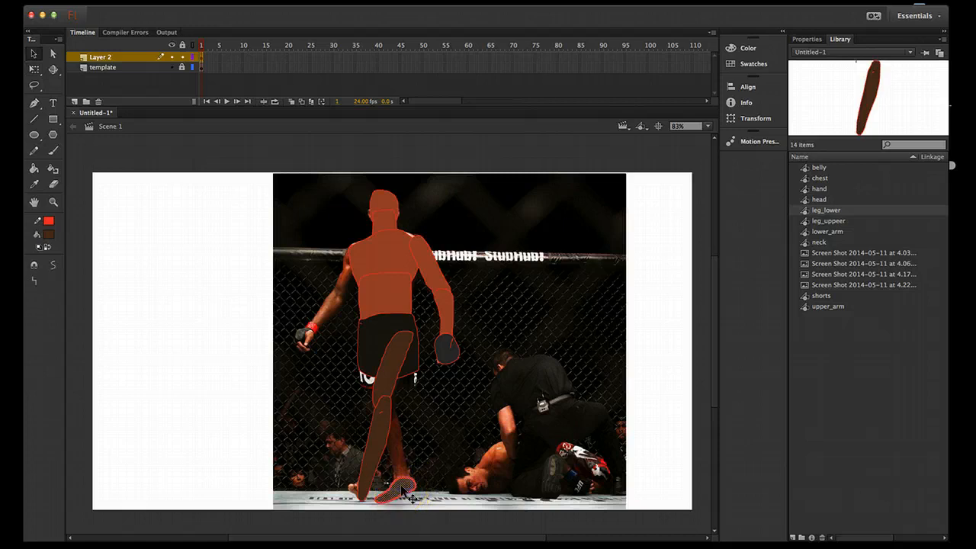
{"action": "key", "text": "F8"}
{"action": "type", "text": "foot"}
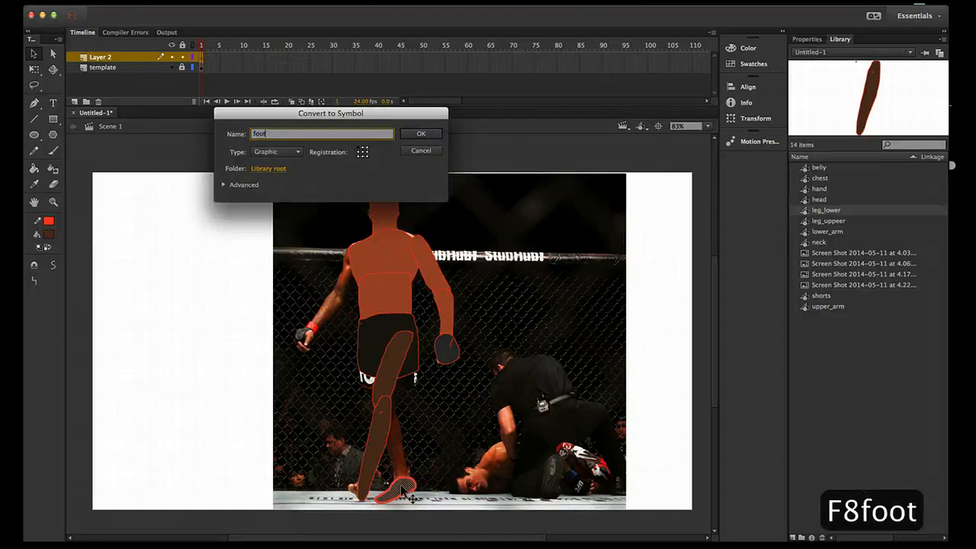
{"action": "left_click", "coordinate": [420, 135]}
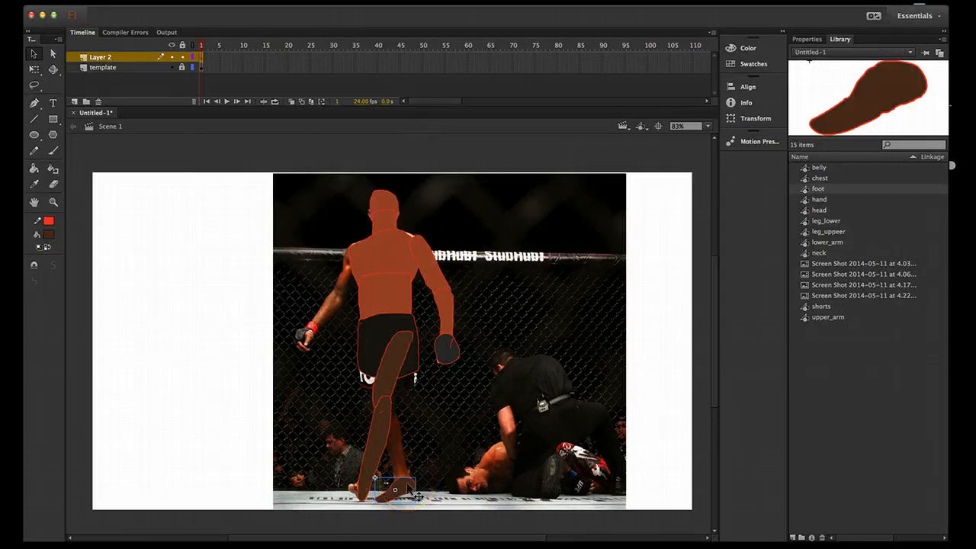
- Move the foot symbol's transformation point to the ankle and clear the selection
{"action": "key", "text": "q"}
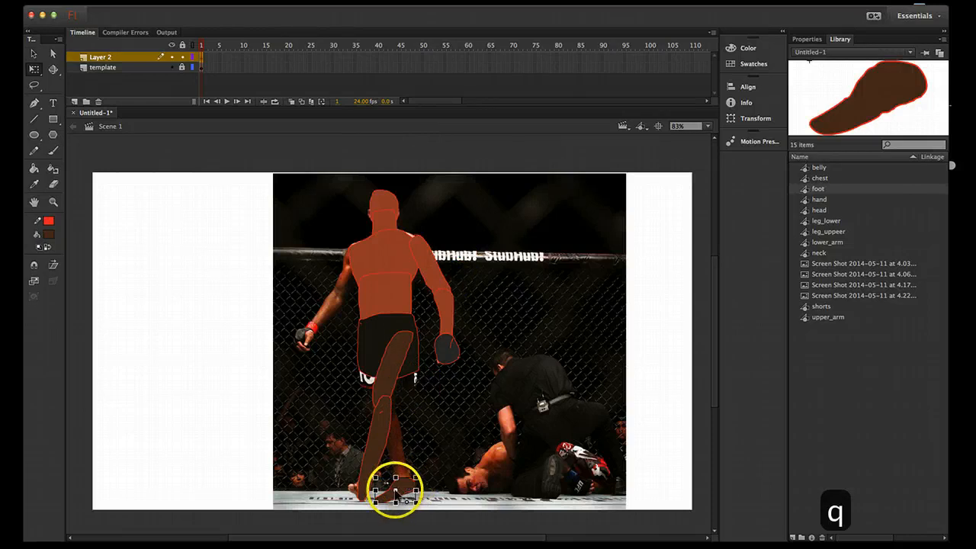
{"action": "left_click", "coordinate": [396, 490]}
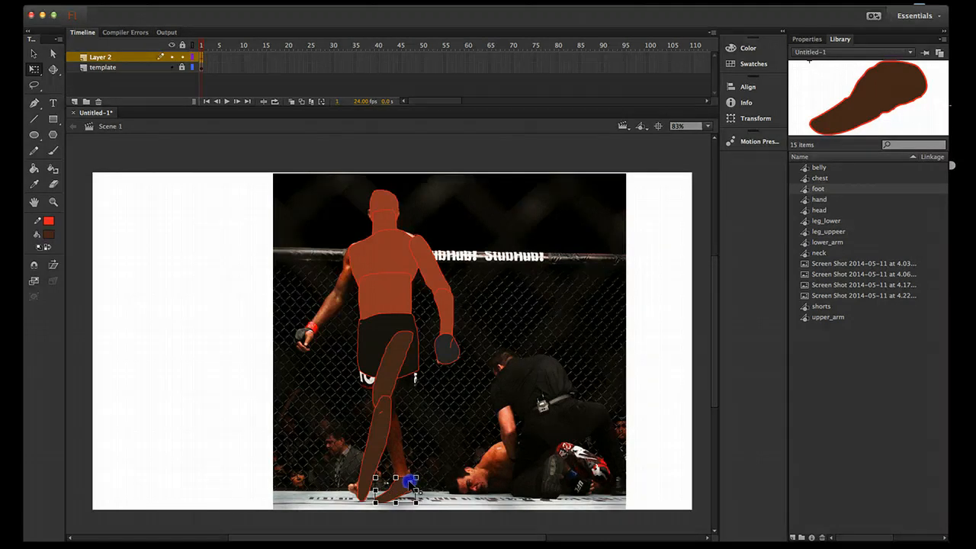
{"action": "left_click", "coordinate": [449, 450]}
- Move the shorts' transformation point up to the middle of the waist
{"action": "left_click", "coordinate": [379, 314]}
{"action": "left_click", "coordinate": [374, 340]}
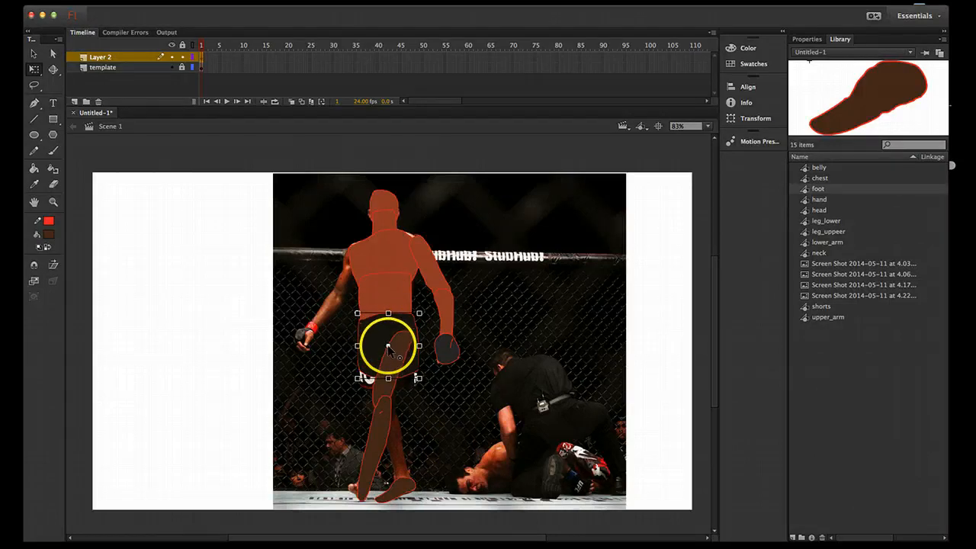
{"action": "left_click_drag", "start_coordinate": [388, 348], "coordinate": [389, 326]}
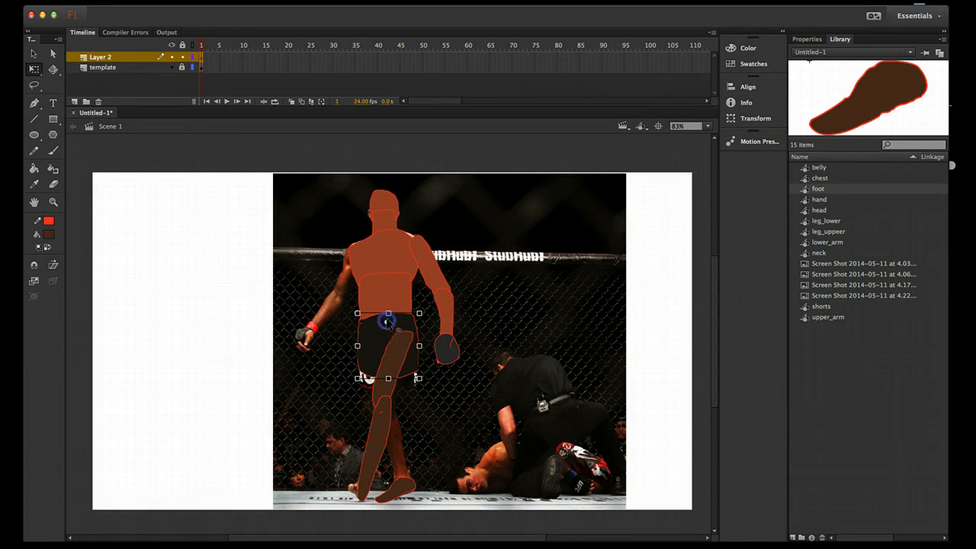
- Select the torso, arm, hand, foot, shorts and neck symbols in turn to check their transformation points
{"action": "left_click", "coordinate": [371, 292]}
{"action": "left_click", "coordinate": [382, 293]}
{"action": "left_click", "coordinate": [428, 273]}
{"action": "left_click", "coordinate": [445, 316]}
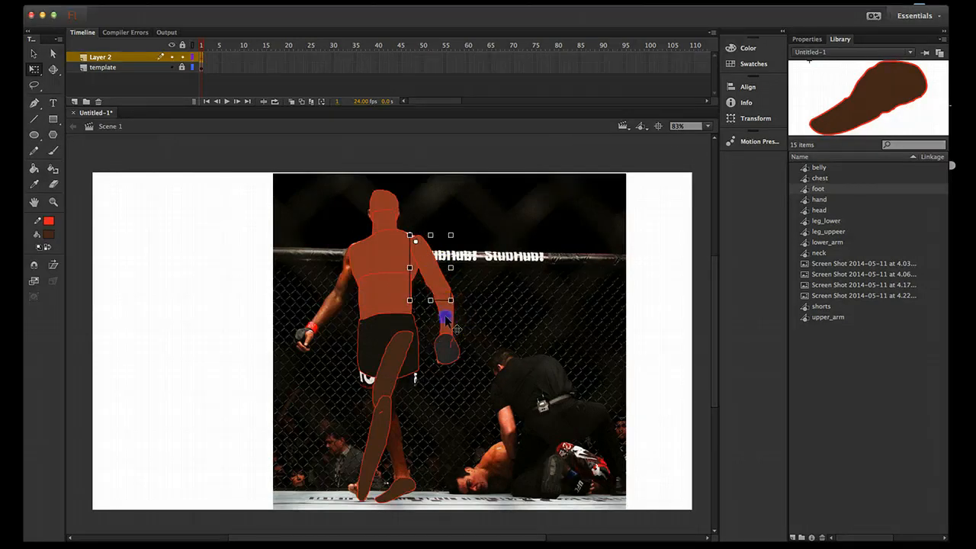
{"action": "left_click", "coordinate": [467, 352]}
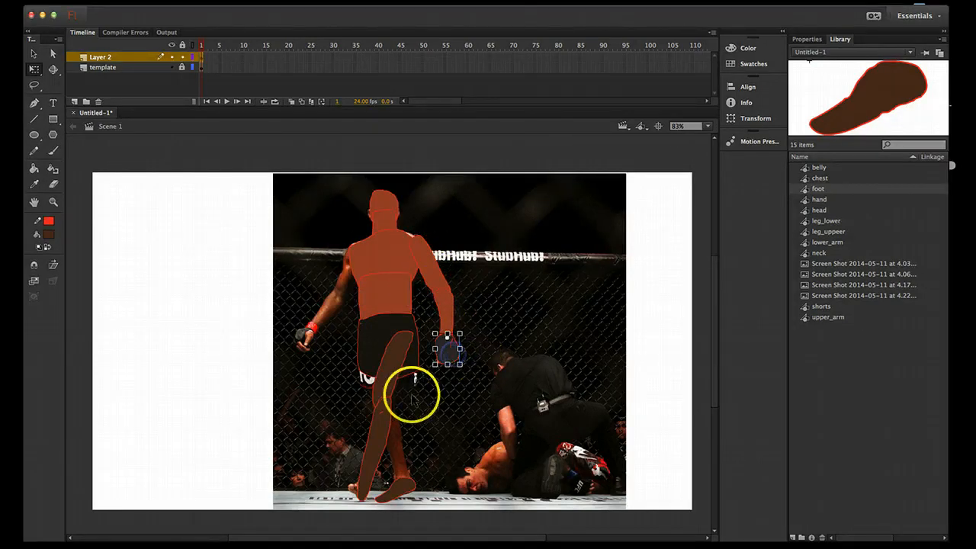
{"action": "left_click", "coordinate": [400, 488]}
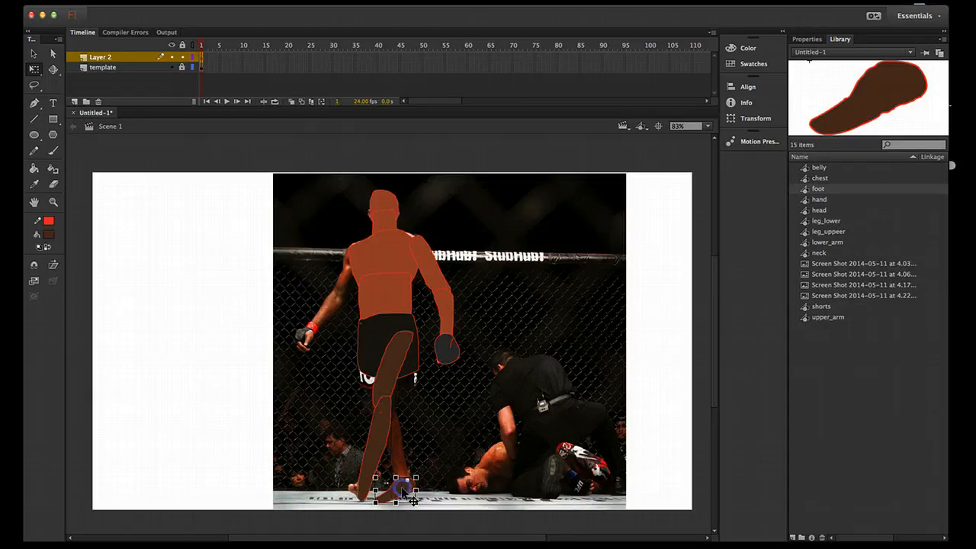
{"action": "left_click", "coordinate": [389, 381]}
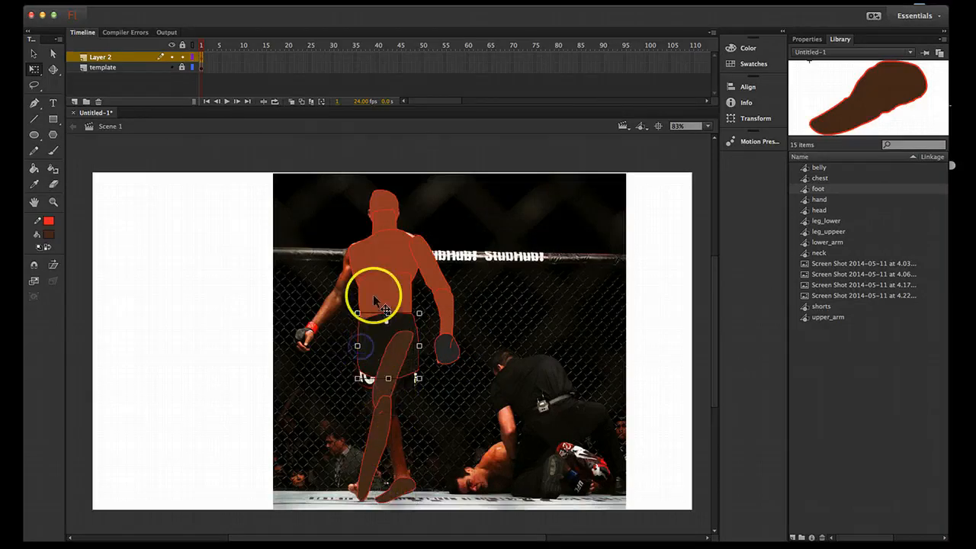
{"action": "left_click", "coordinate": [367, 261]}
{"action": "left_click", "coordinate": [381, 210]}
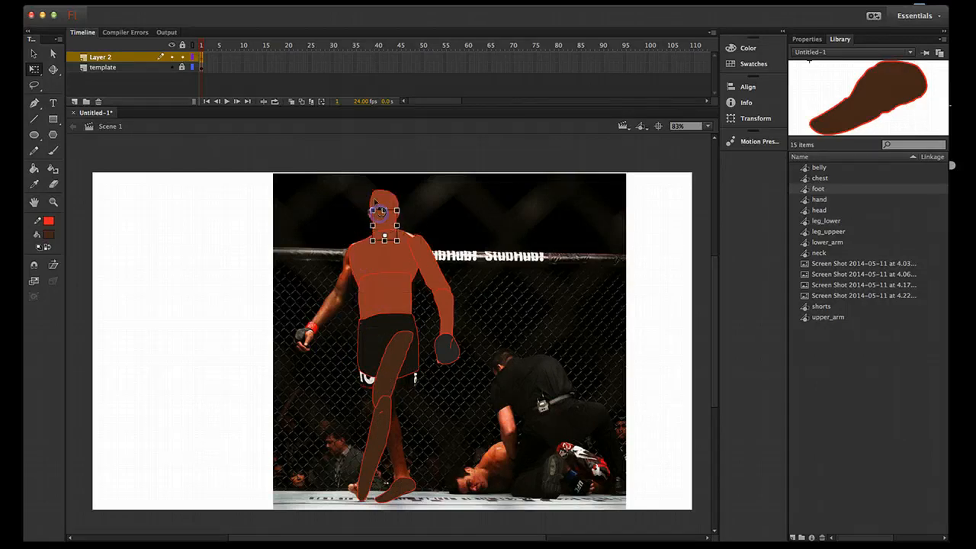
{"action": "left_click", "coordinate": [423, 275]}
{"action": "left_click", "coordinate": [441, 312]}
{"action": "left_click", "coordinate": [457, 374]}
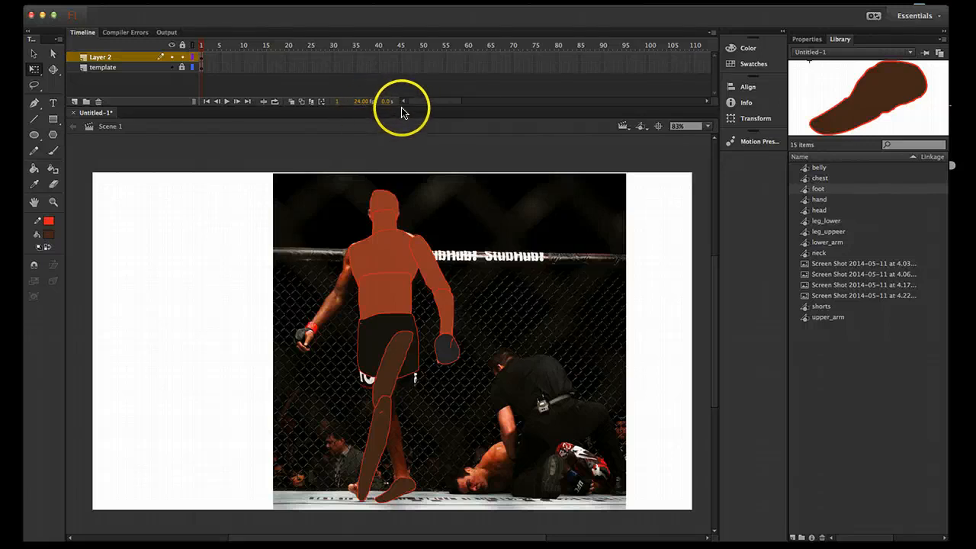
- Make the timeline area taller, hide the template layer, and switch to the Selection tool
{"action": "left_click_drag", "start_coordinate": [402, 105], "coordinate": [403, 120]}
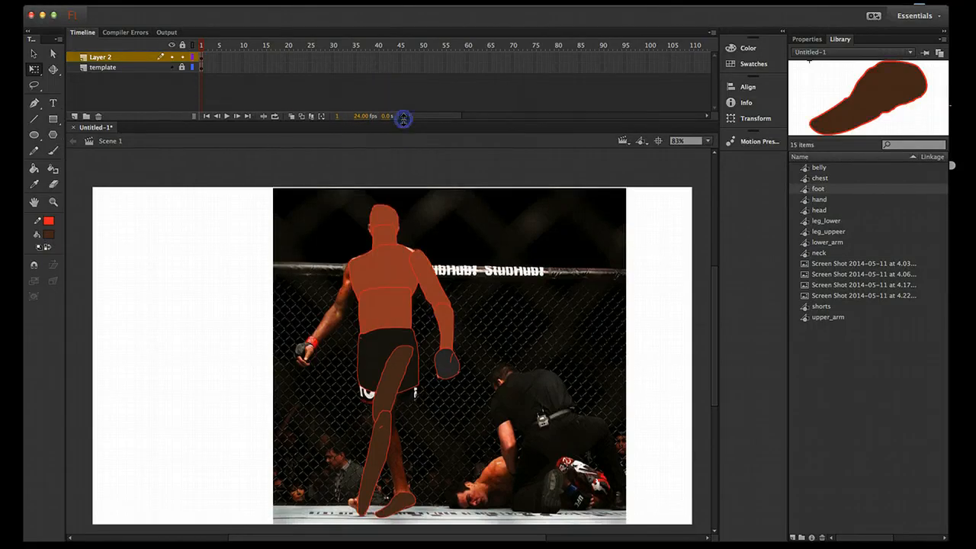
{"action": "left_click", "coordinate": [172, 68]}
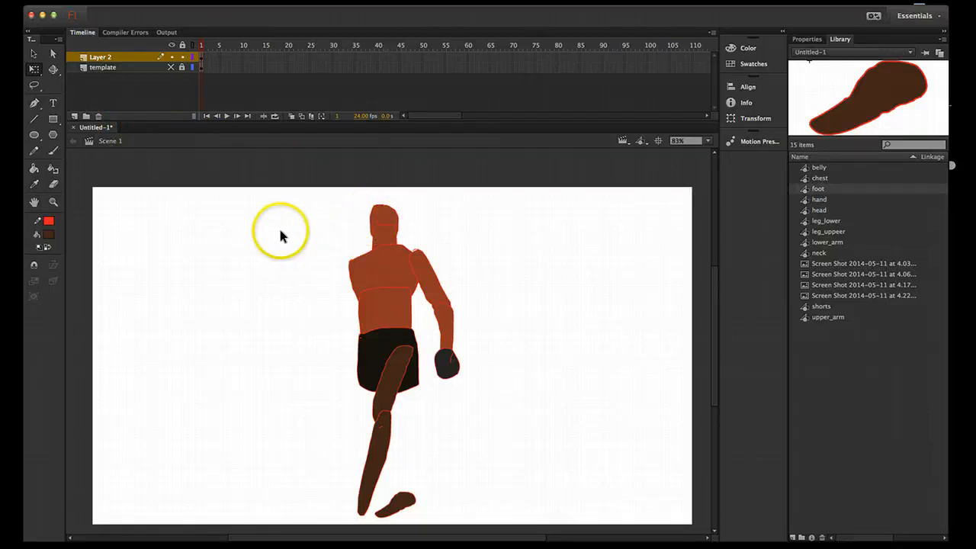
{"action": "left_click", "coordinate": [33, 53]}
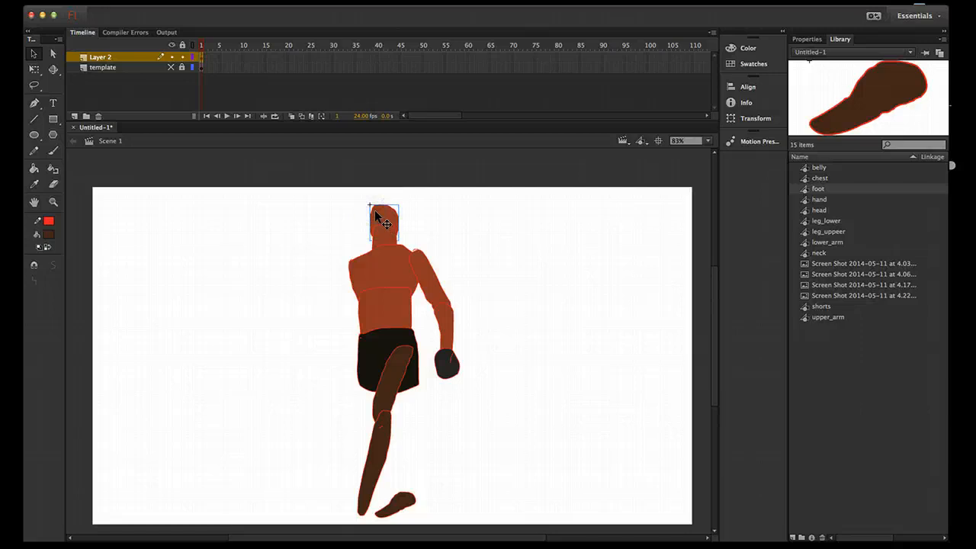
- Cut the head symbol out of Layer 2 and add a new layer named head above it
{"action": "key", "text": "super+c"}
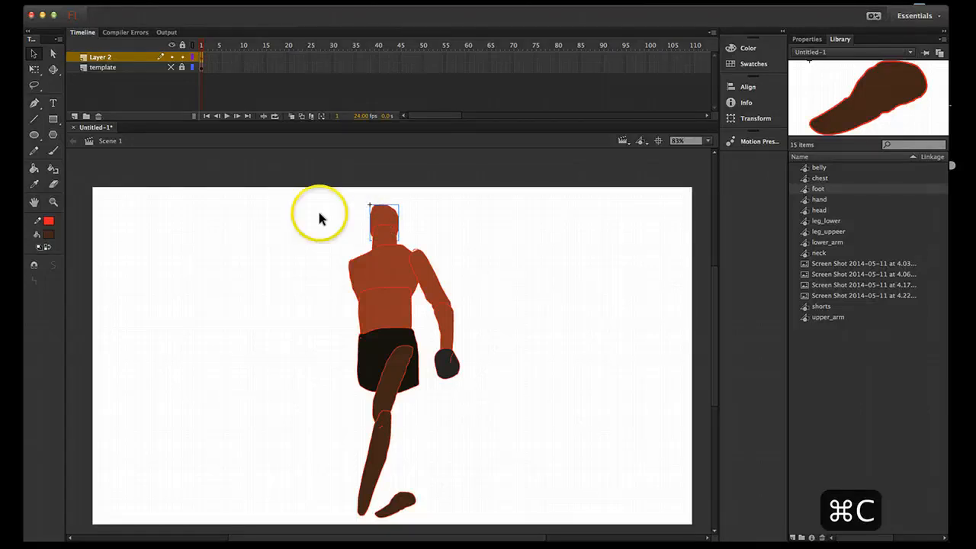
{"action": "key", "text": "BackSpace"}
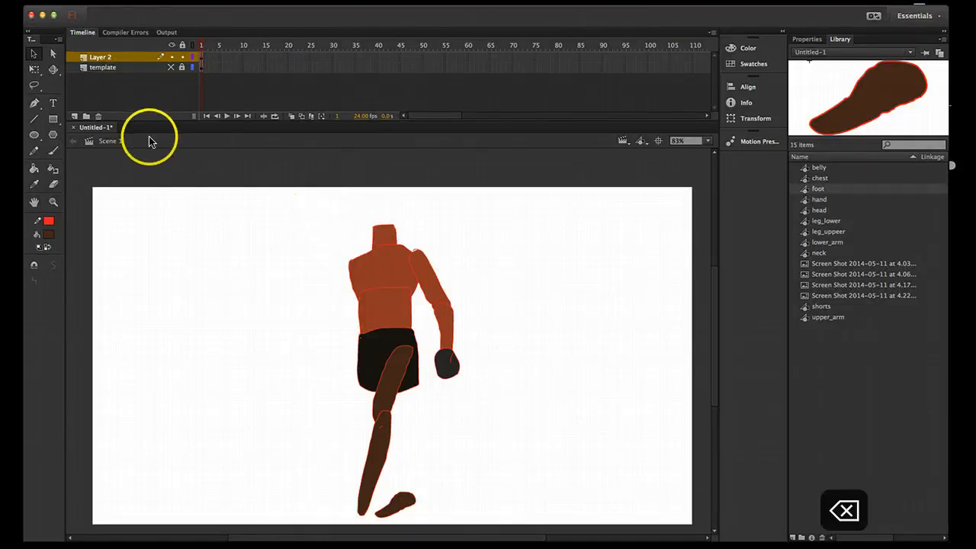
{"action": "left_click", "coordinate": [74, 117]}
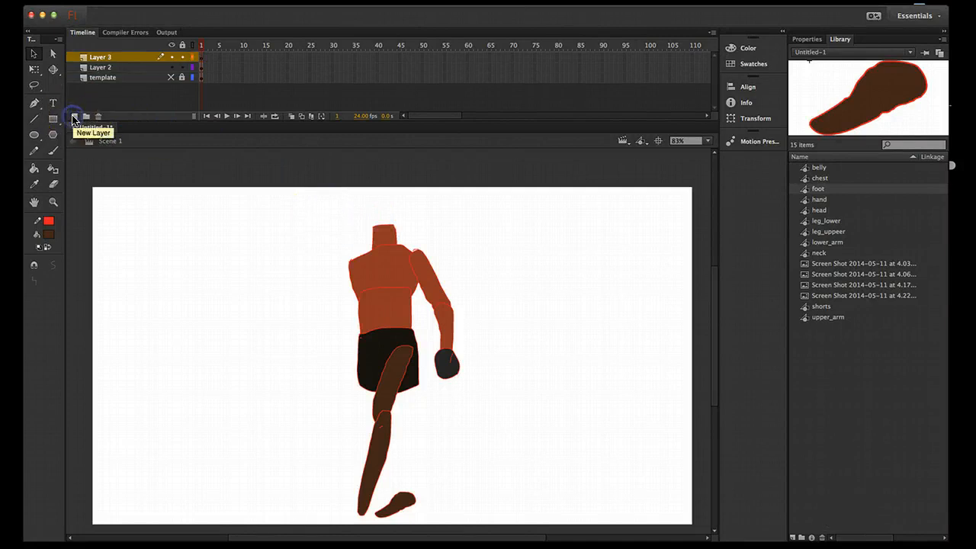
{"action": "left_click", "coordinate": [105, 59]}
{"action": "double_click", "coordinate": [104, 59]}
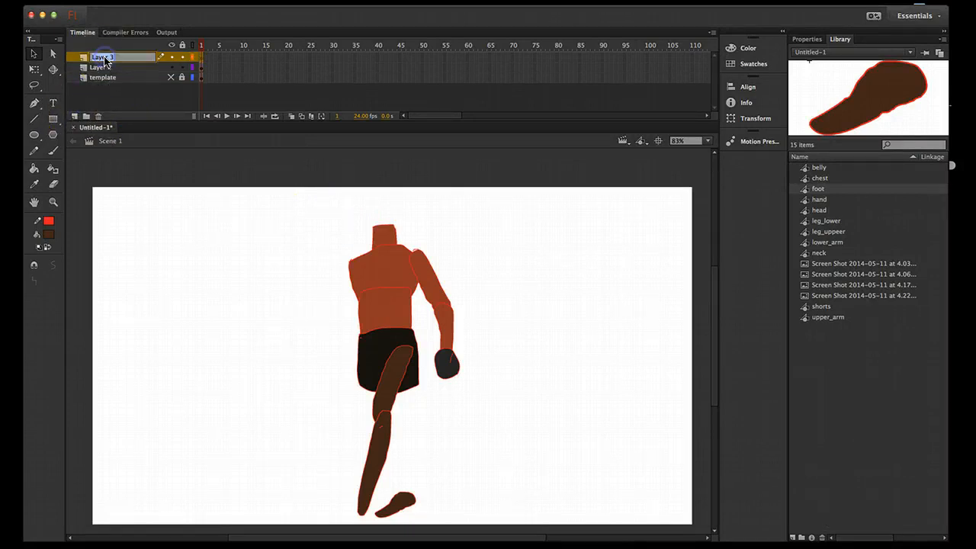
{"action": "type", "text": "head"}
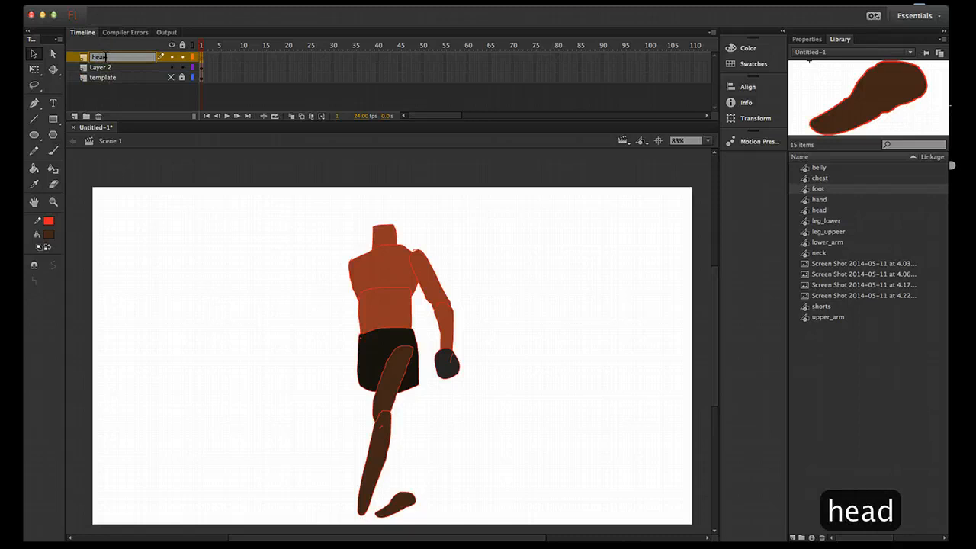
{"action": "left_click", "coordinate": [199, 56]}
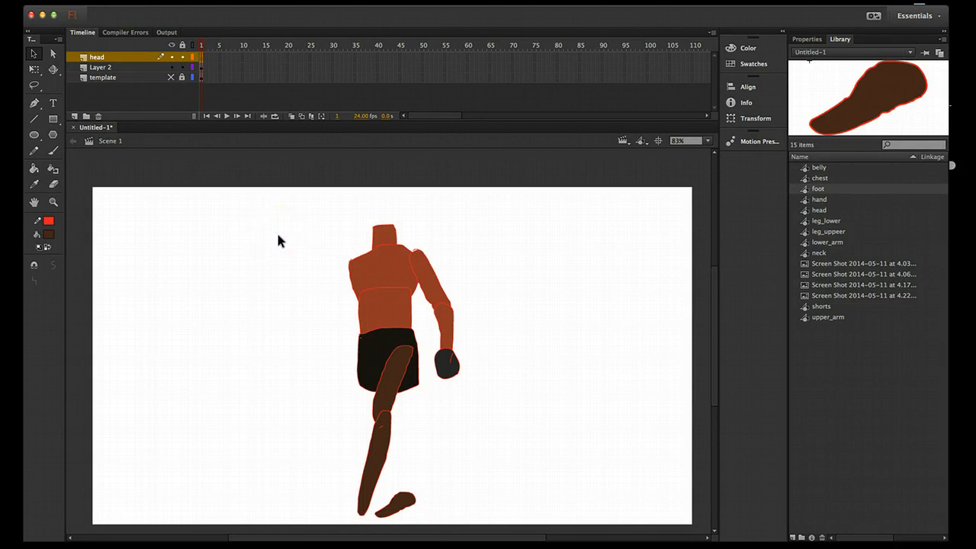
{"action": "key", "text": "shift+super+v"}
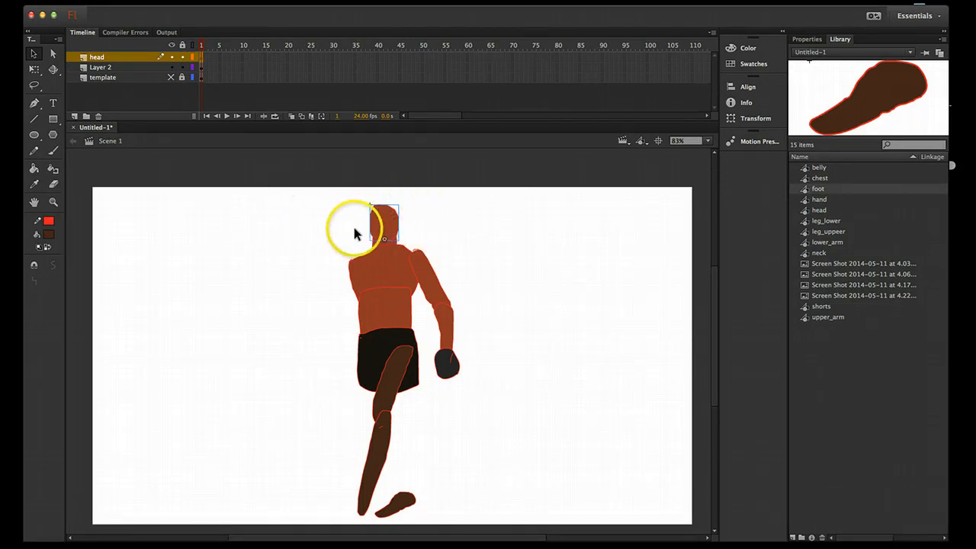
{"action": "key", "text": "super+z"}
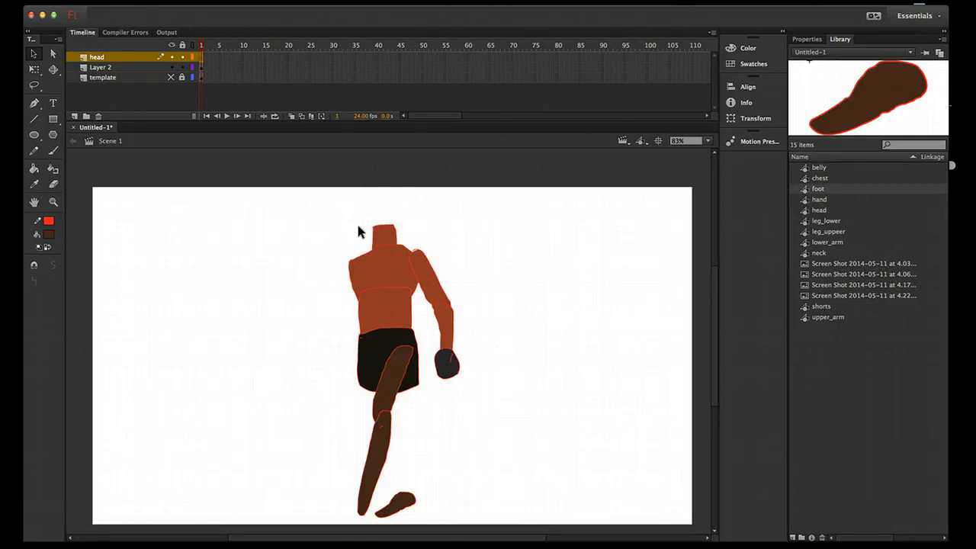
{"action": "key", "text": "super+v"}
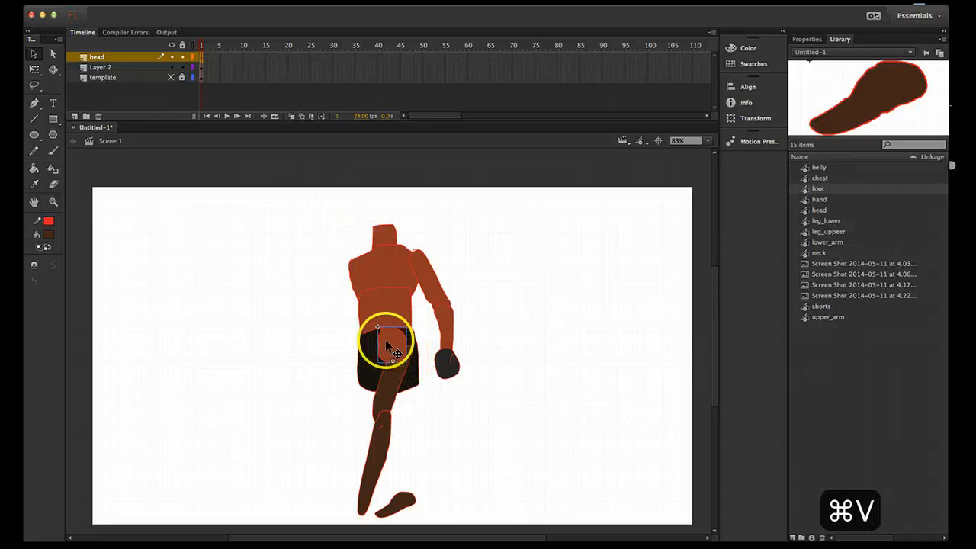
{"action": "key", "text": "BackSpace"}
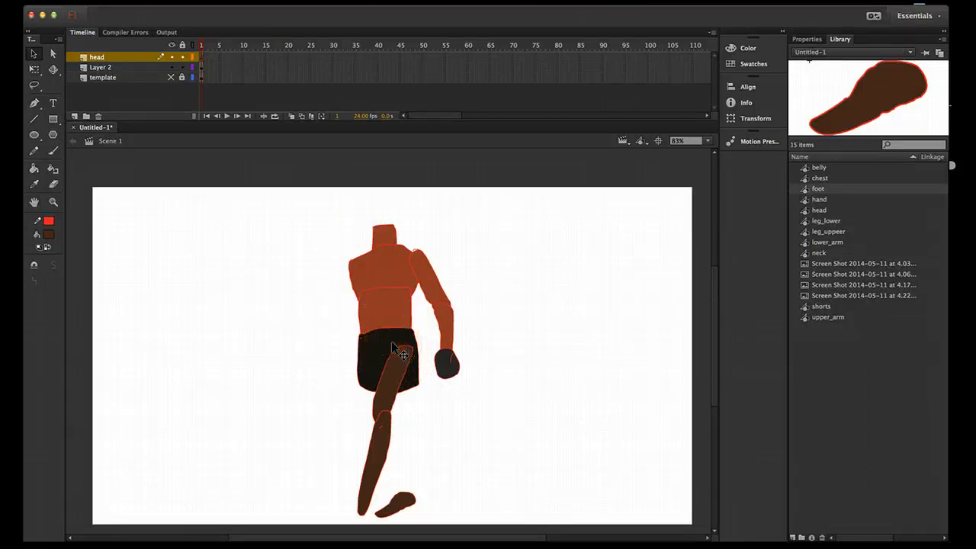
- Paste the head in place on the head layer and lock that layer
{"action": "key", "text": "shift+super+v"}
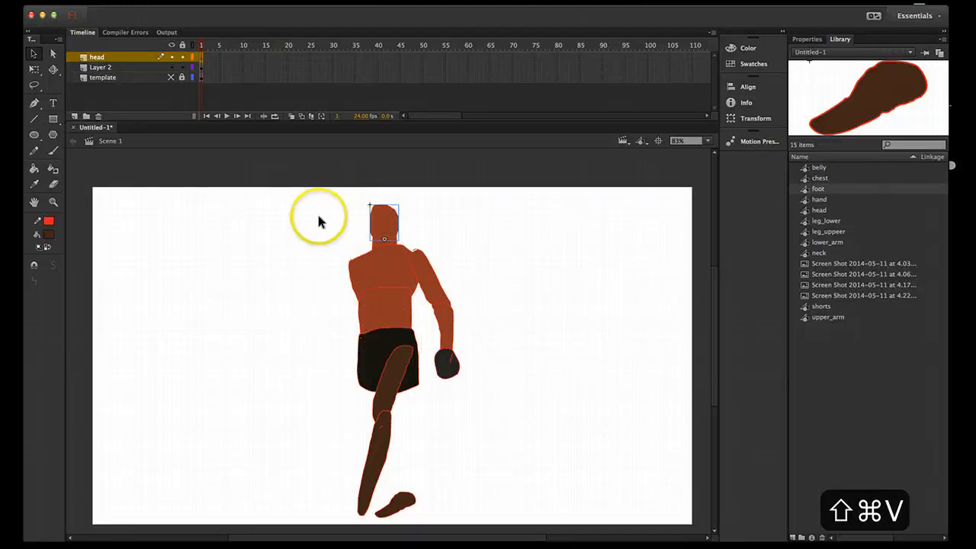
{"action": "left_click", "coordinate": [183, 57]}
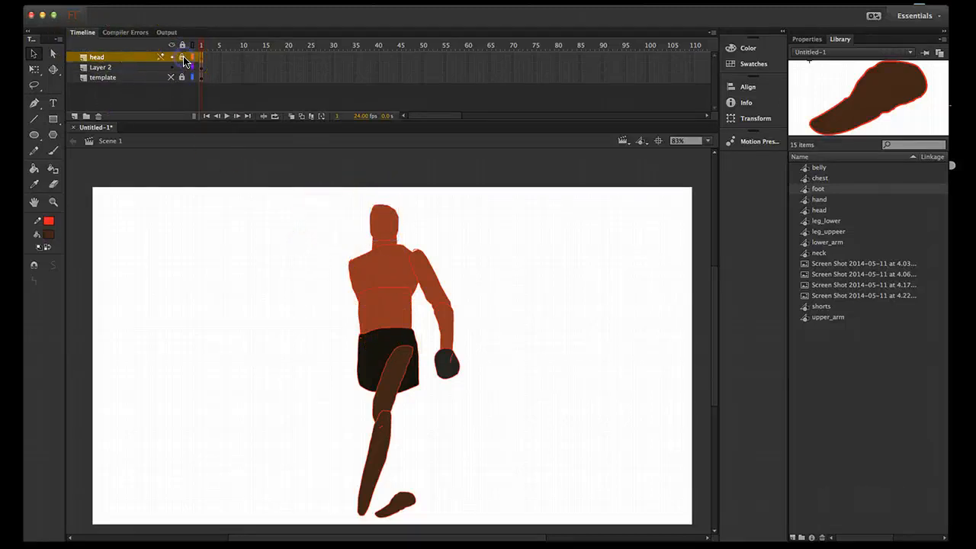
{"action": "left_click", "coordinate": [174, 59]}
- Cut the neck symbol out of Layer 2 and add a new layer named neck directly above it
{"action": "left_click", "coordinate": [368, 244]}
{"action": "left_click", "coordinate": [375, 241]}
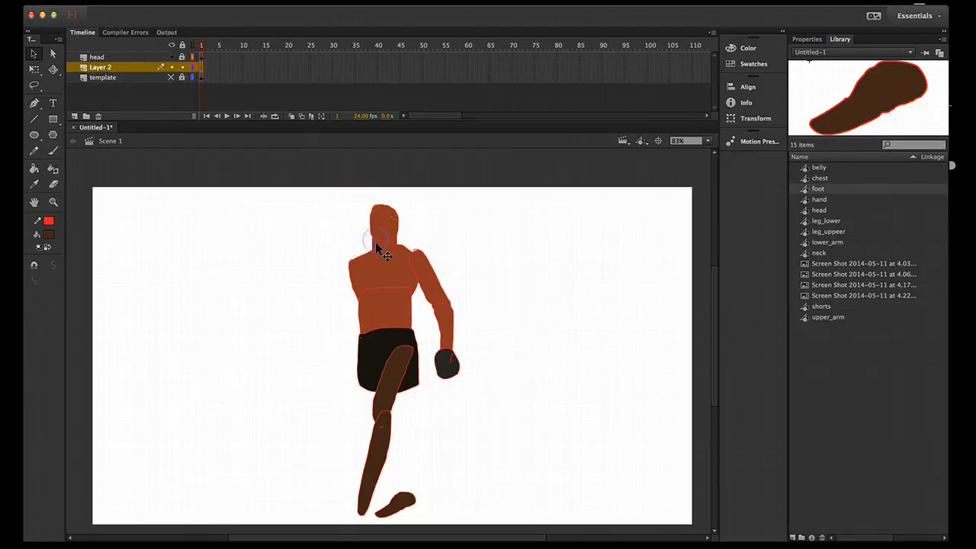
{"action": "mouse_move", "coordinate": [372, 246]}
{"action": "left_mouse_down"}
{"action": "mouse_move", "coordinate": [398, 242]}
{"action": "mouse_move", "coordinate": [399, 234]}
{"action": "mouse_move", "coordinate": [372, 243]}
{"action": "left_mouse_up"}
{"action": "key", "text": "super+c"}
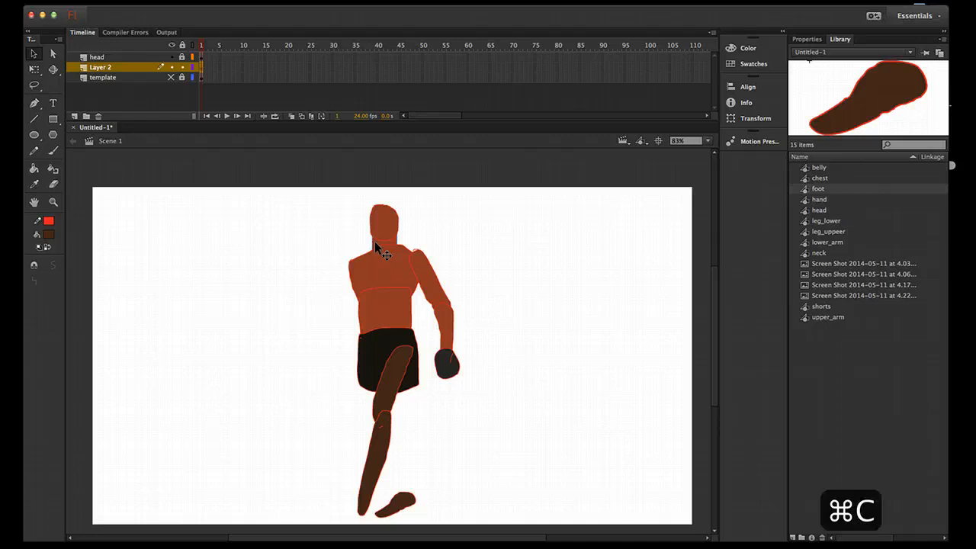
{"action": "key", "text": "BackSpace"}
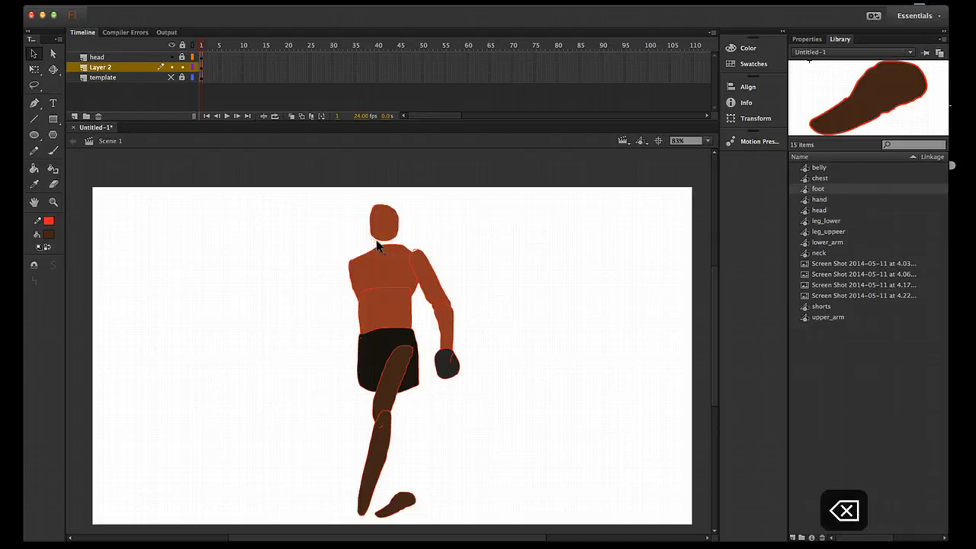
{"action": "left_click", "coordinate": [74, 115]}
{"action": "double_click", "coordinate": [100, 68]}
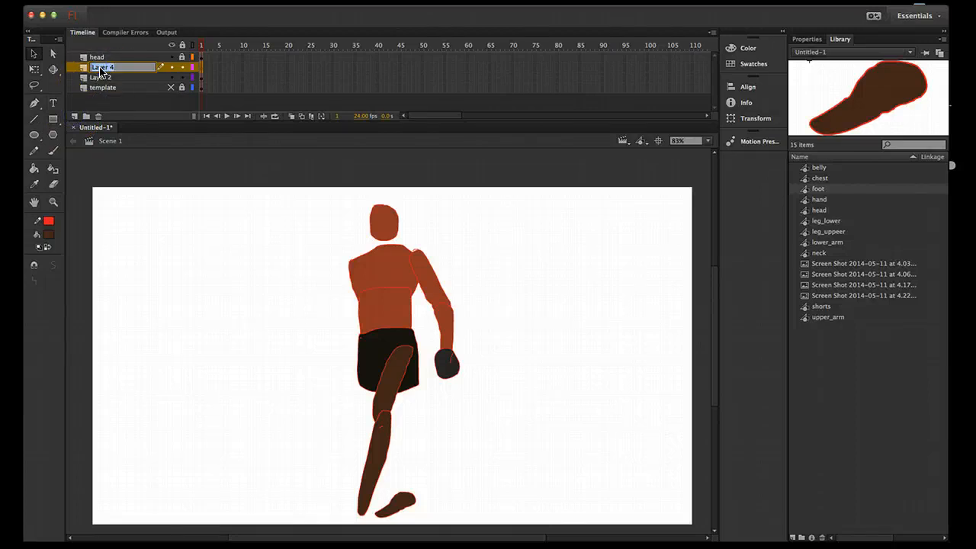
{"action": "type", "text": "neck"}
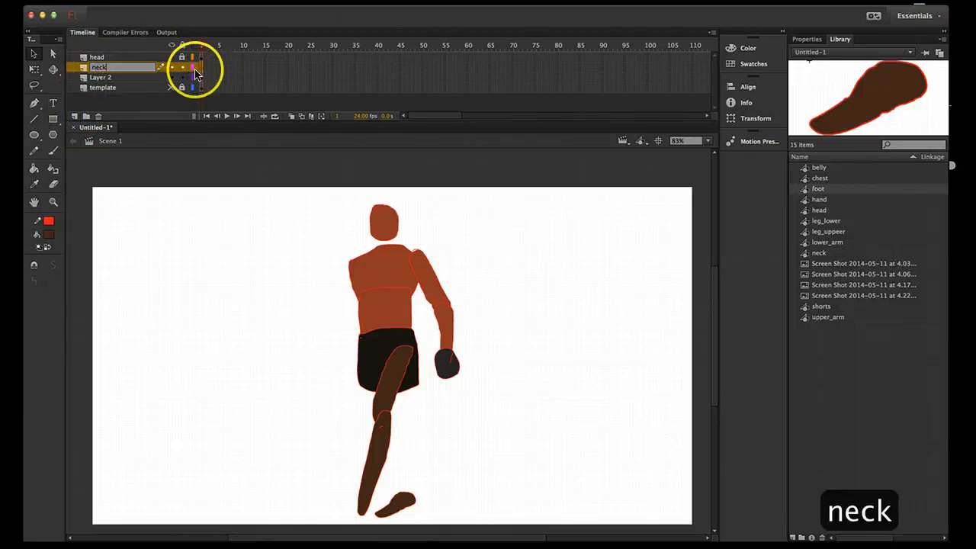
{"action": "left_click", "coordinate": [144, 78]}
{"action": "left_click", "coordinate": [201, 67]}
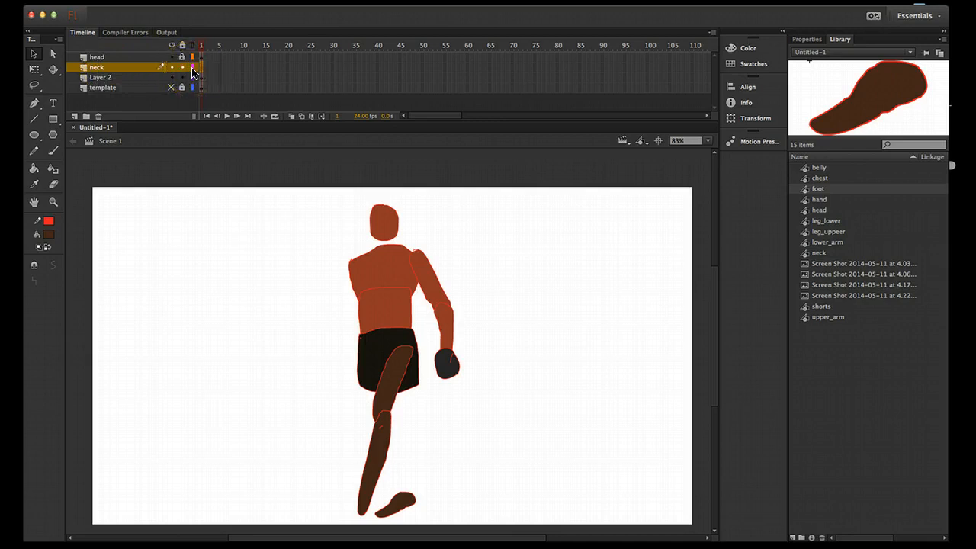
- Paste the neck in place on the neck layer and lock that layer
{"action": "key", "text": "shift+super+v"}
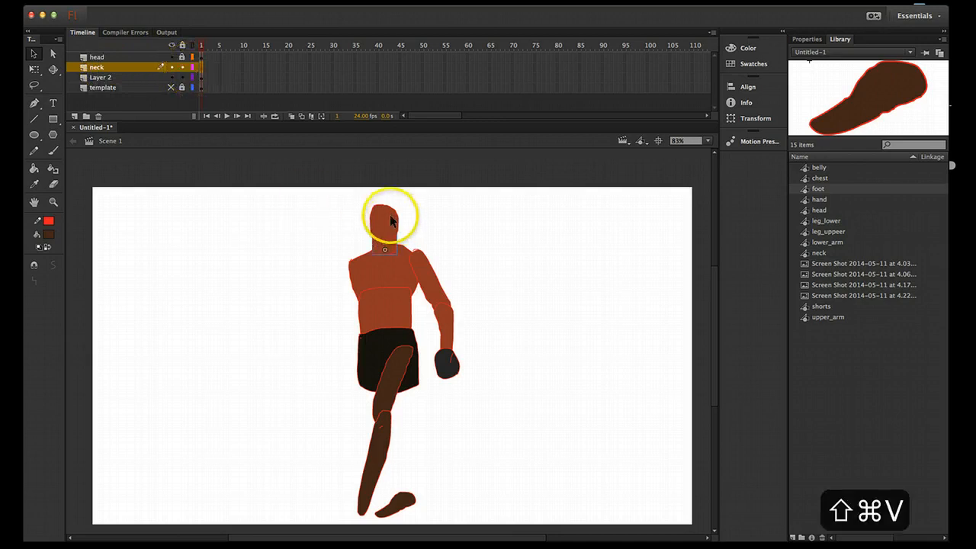
{"action": "left_click", "coordinate": [325, 229]}
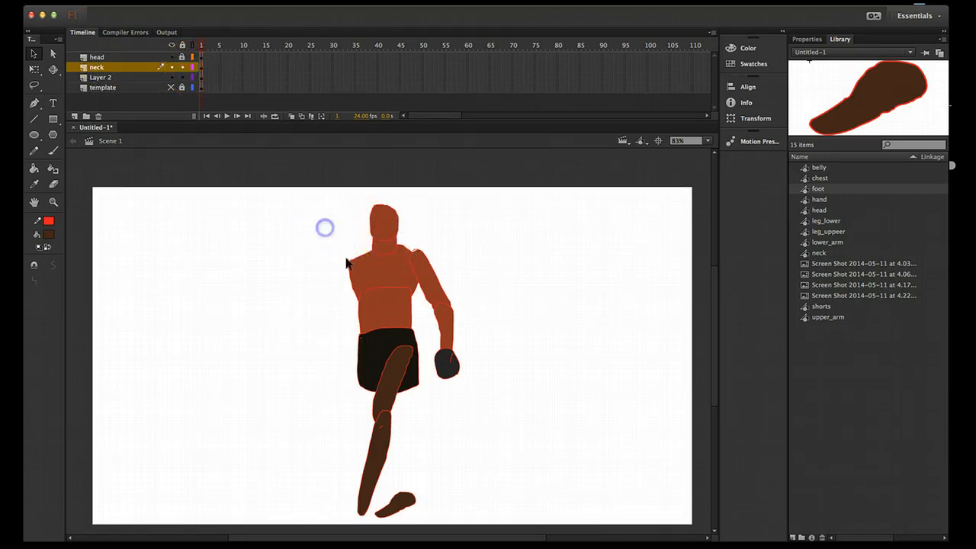
{"action": "left_click", "coordinate": [183, 68]}
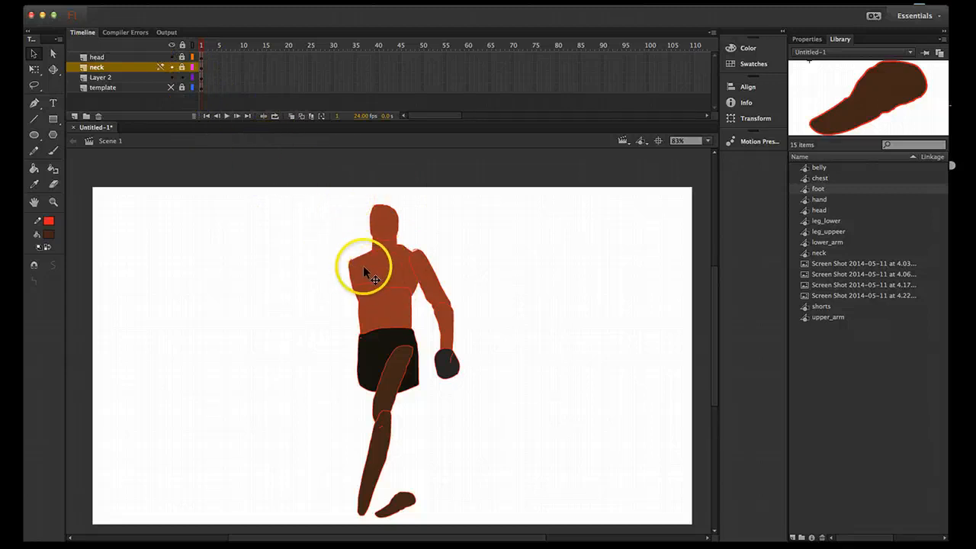
- Cut the chest symbol out of Layer 2 and add a new layer named chest directly above it
{"action": "left_click", "coordinate": [363, 267]}
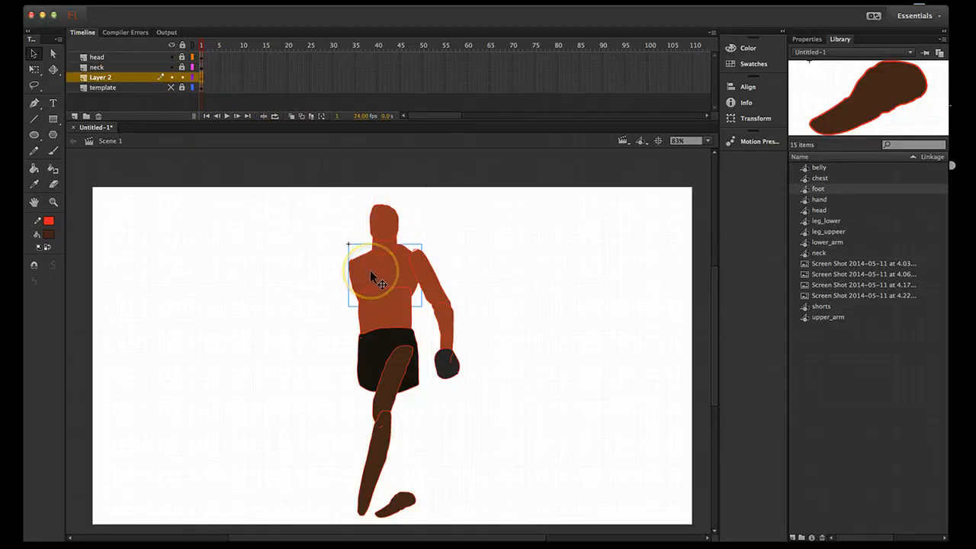
{"action": "key", "text": "super+c"}
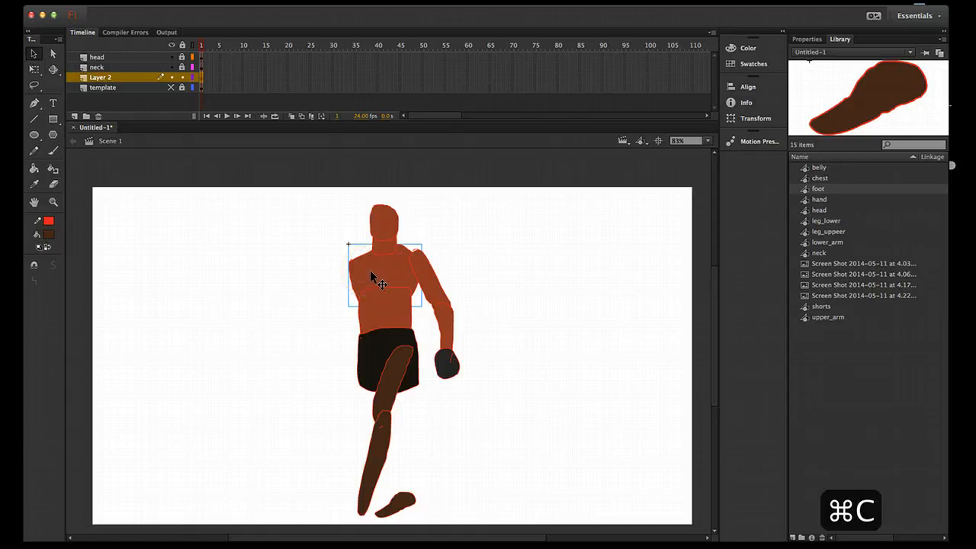
{"action": "key", "text": "BackSpace"}
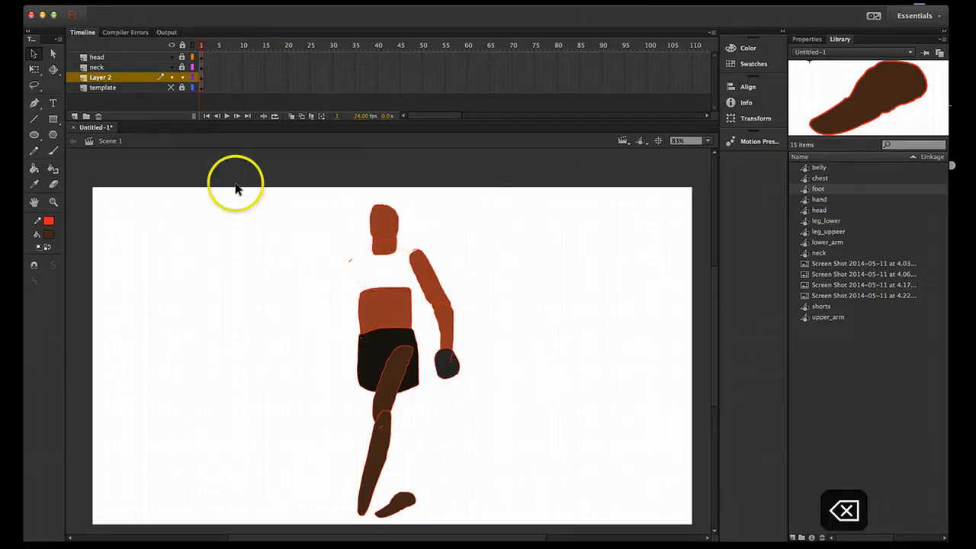
{"action": "left_click", "coordinate": [75, 115]}
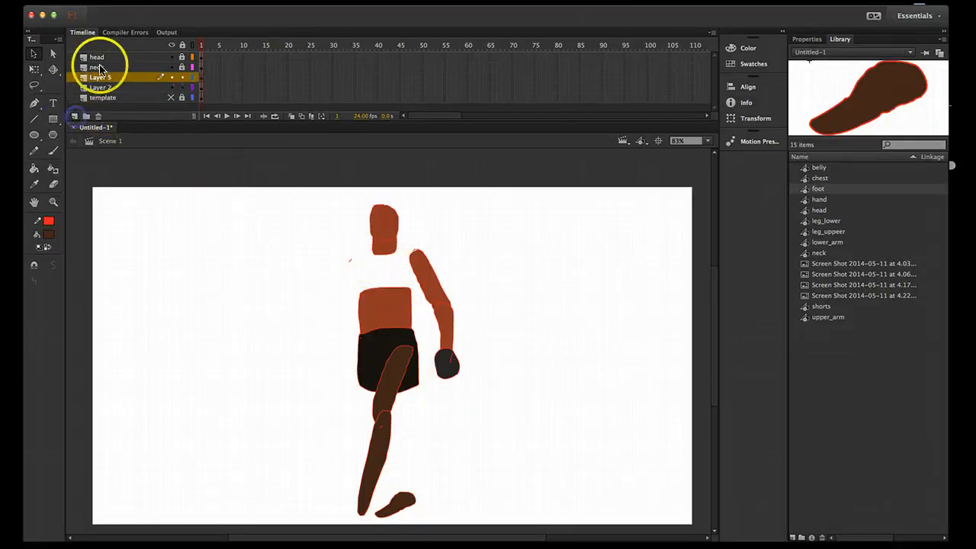
{"action": "double_click", "coordinate": [105, 79]}
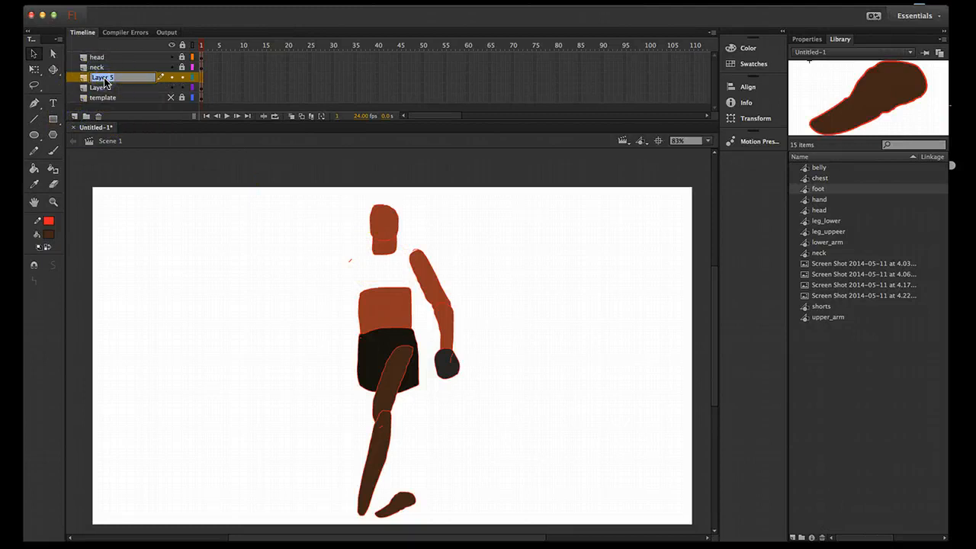
{"action": "type", "text": "chest"}
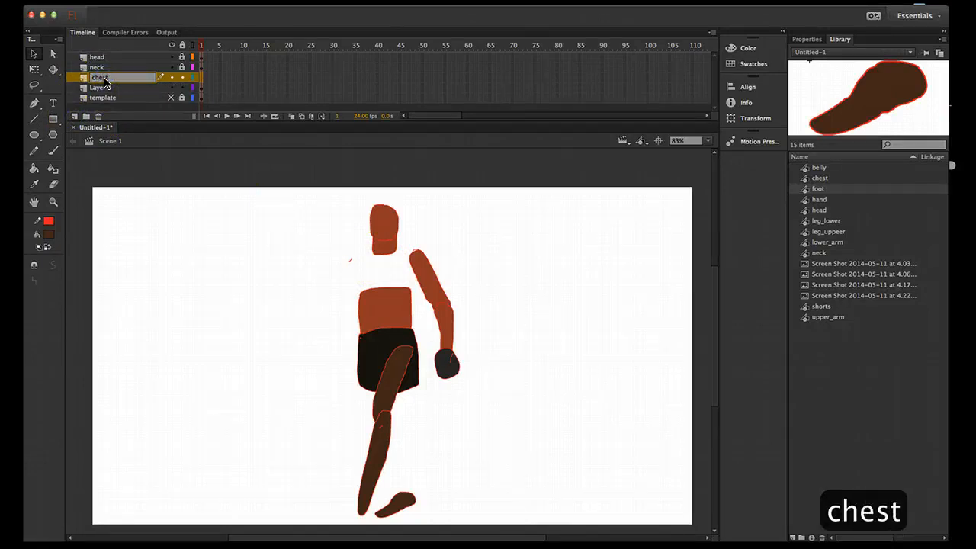
{"action": "left_click", "coordinate": [200, 75]}
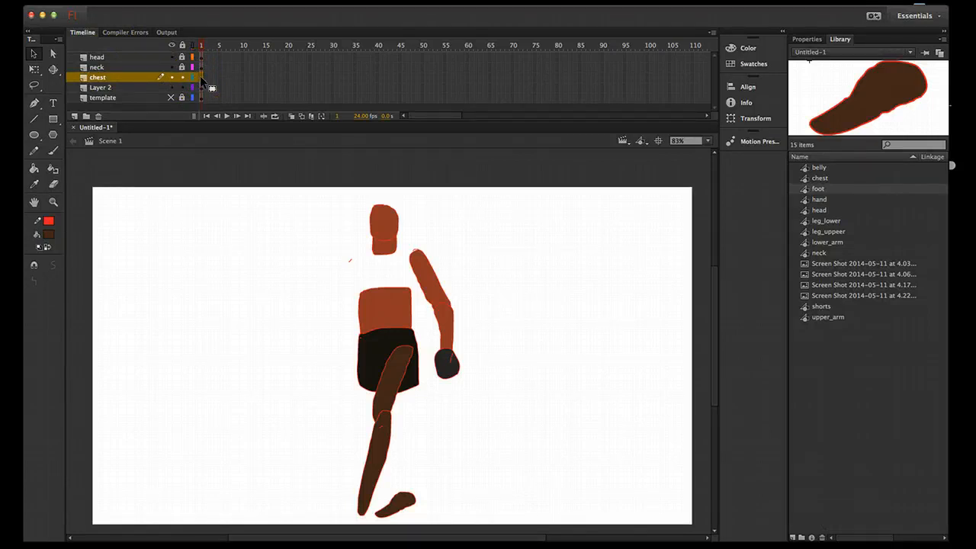
- Paste the chest in place on the chest layer and lock that layer
{"action": "key", "text": "super+shift+v"}
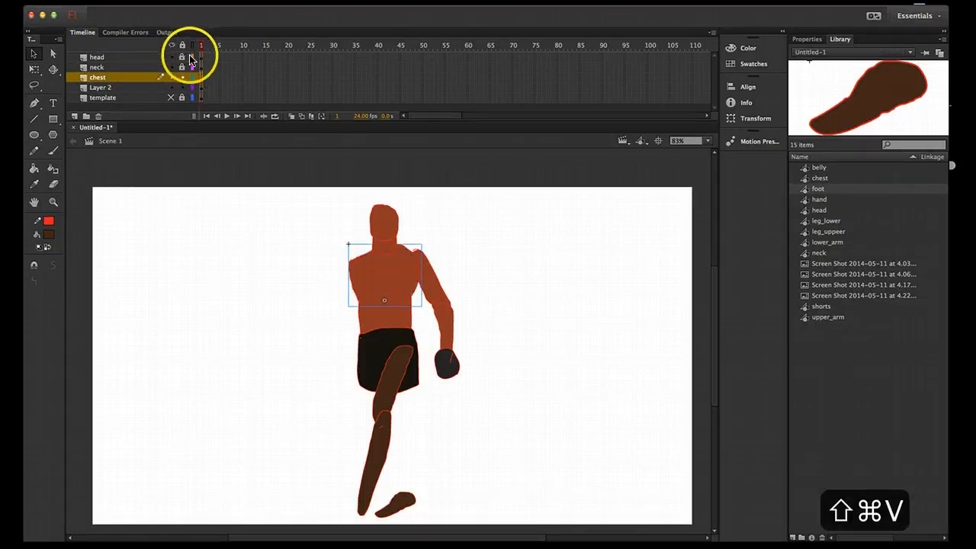
{"action": "left_click", "coordinate": [313, 279]}
{"action": "left_click", "coordinate": [182, 77]}
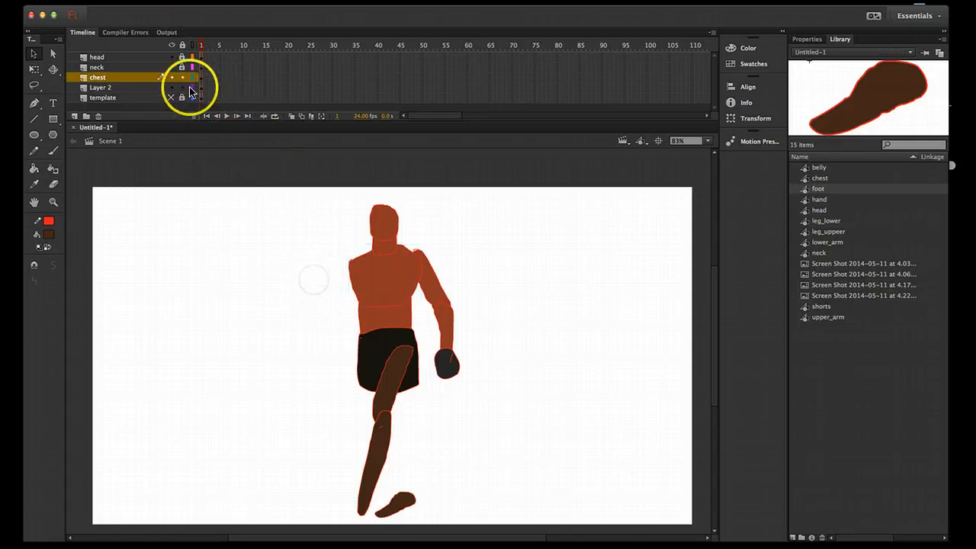
- Cut the belly symbol out of Layer 2 and add a new layer named belly directly above it
{"action": "left_click", "coordinate": [365, 315]}
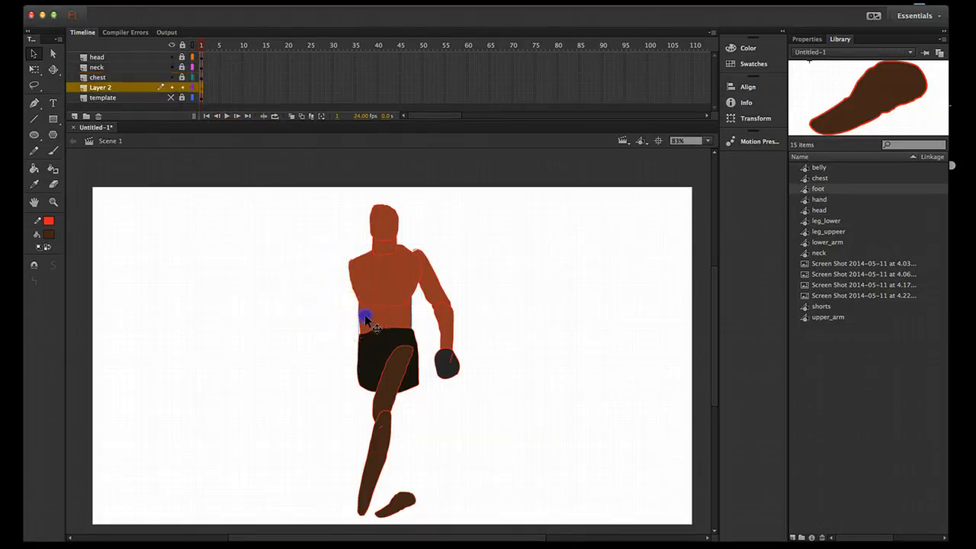
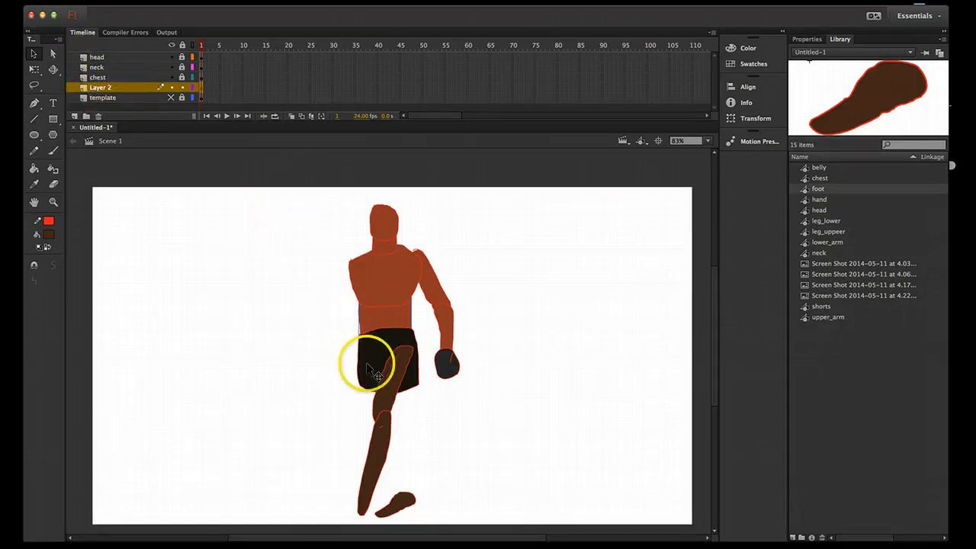
{"action": "left_click", "coordinate": [280, 298]}
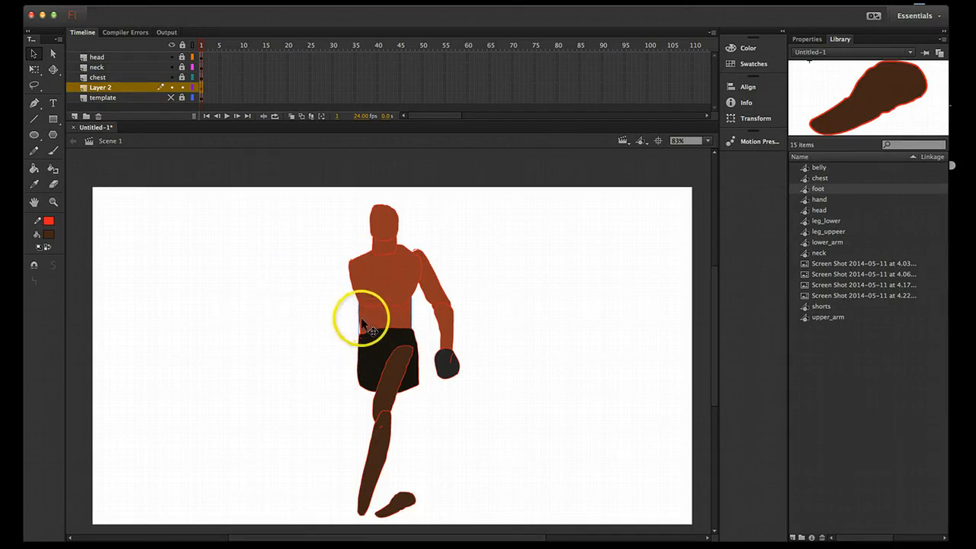
{"action": "key", "text": "super+c"}
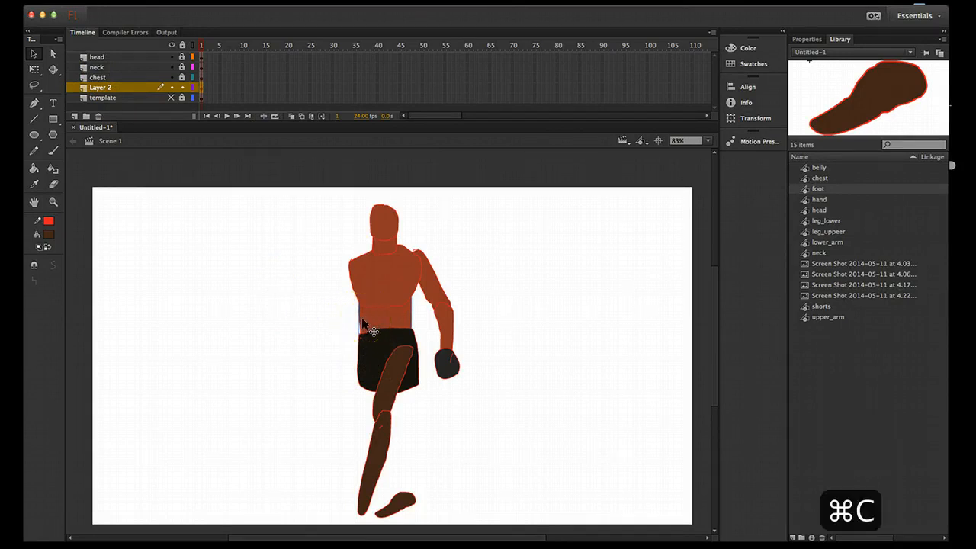
{"action": "key", "text": "BackSpace"}
{"action": "left_click", "coordinate": [74, 117]}
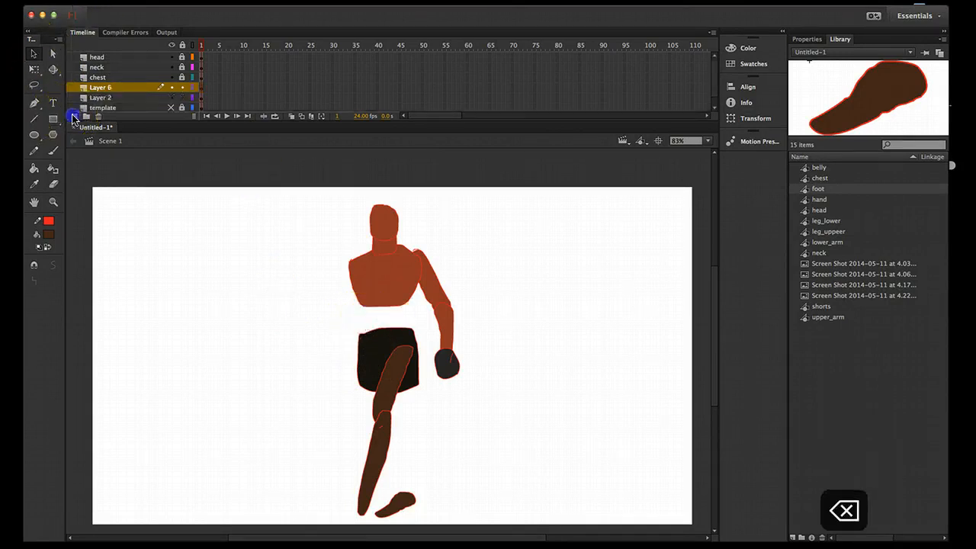
{"action": "double_click", "coordinate": [103, 88]}
{"action": "type", "text": "belly"}
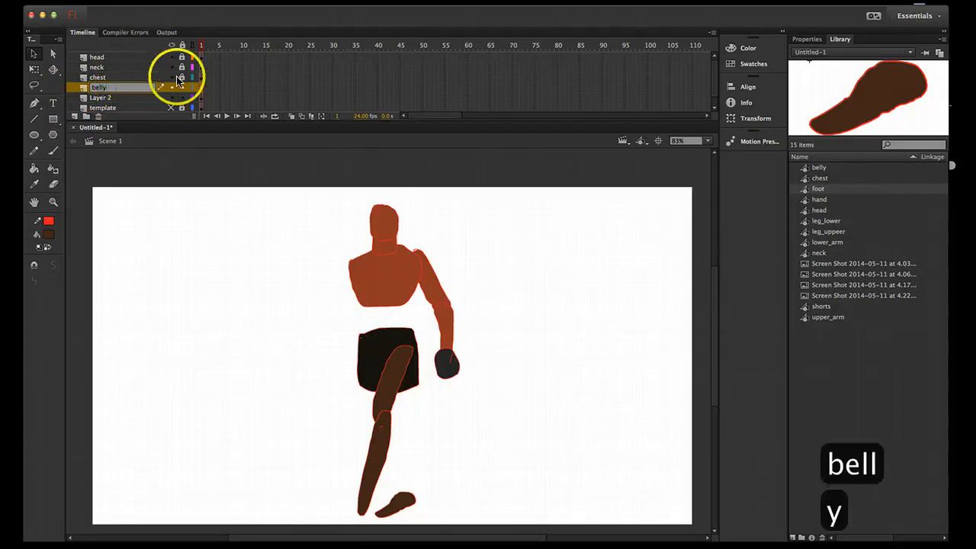
- Paste the belly in place on the belly layer and lock that layer
{"action": "left_click", "coordinate": [202, 88]}
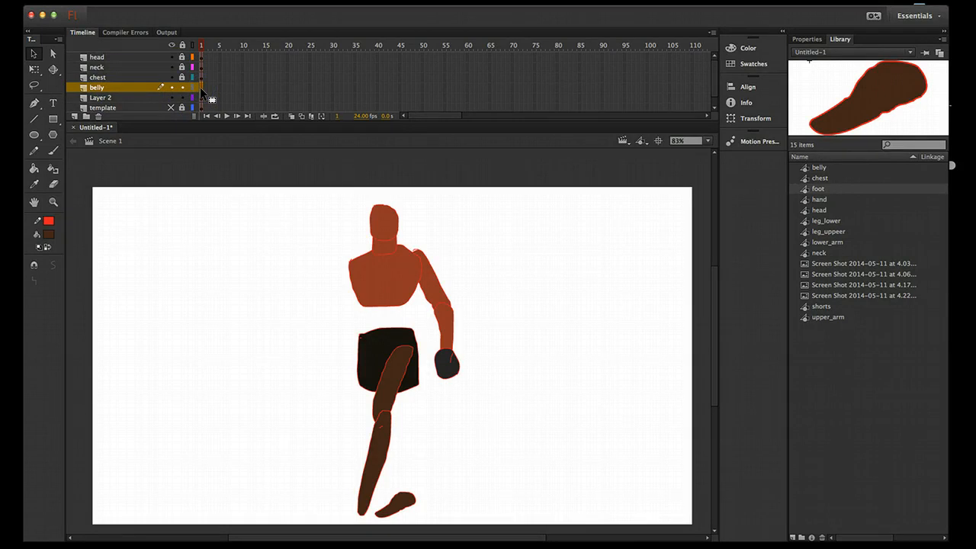
{"action": "key", "text": "shift+super+v"}
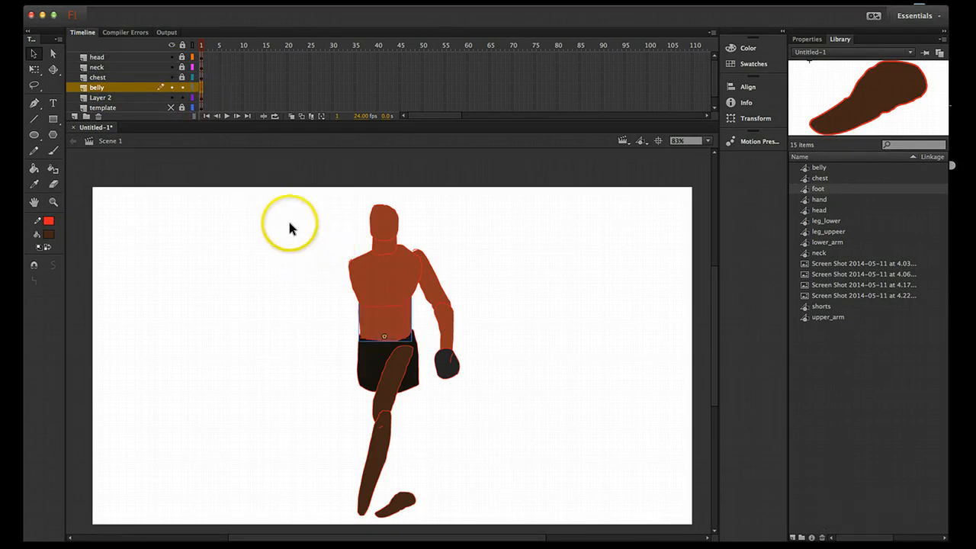
{"action": "left_click", "coordinate": [183, 87]}
- Cut the shorts symbol out of Layer 2 and add a new layer named shorts directly above it
{"action": "left_click", "coordinate": [364, 355]}
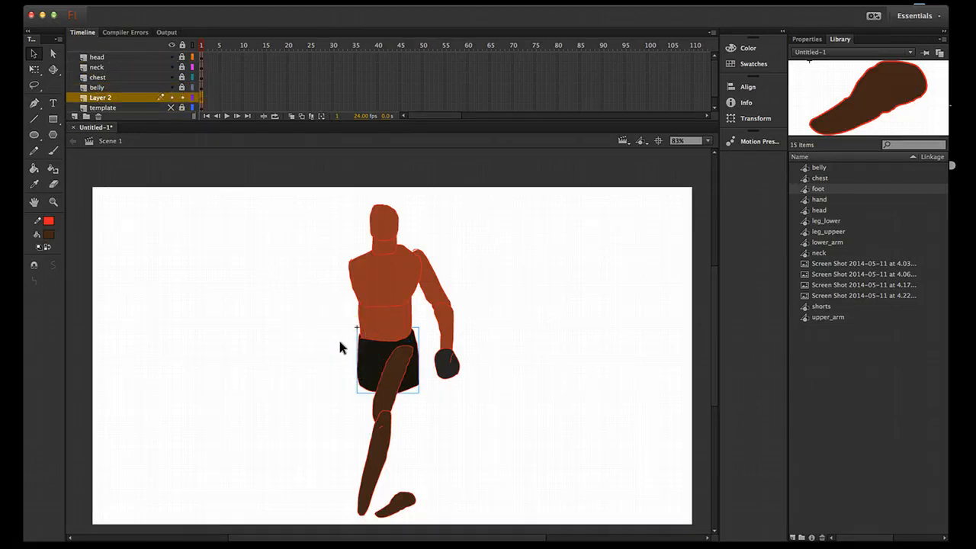
{"action": "key", "text": "super+c"}
{"action": "key", "text": "BackSpace"}
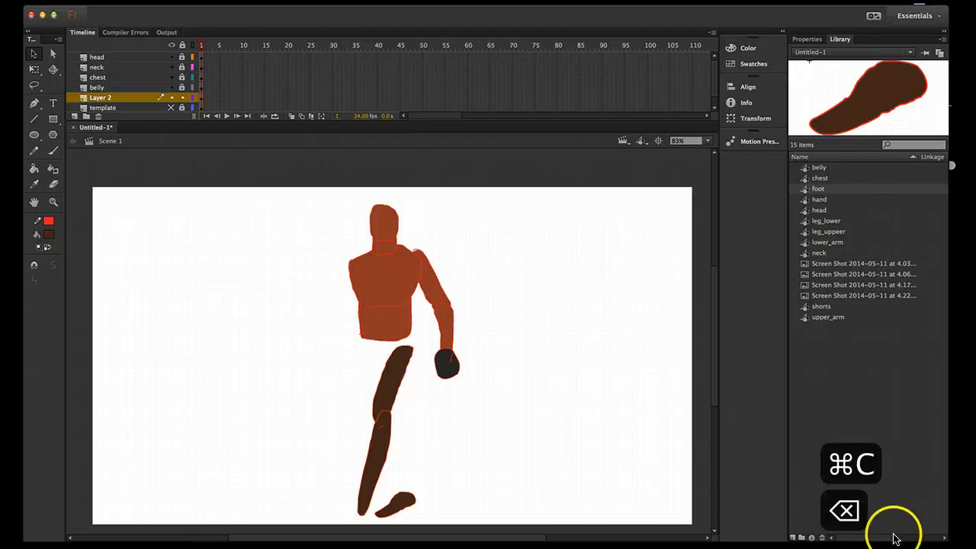
{"action": "left_click", "coordinate": [74, 115]}
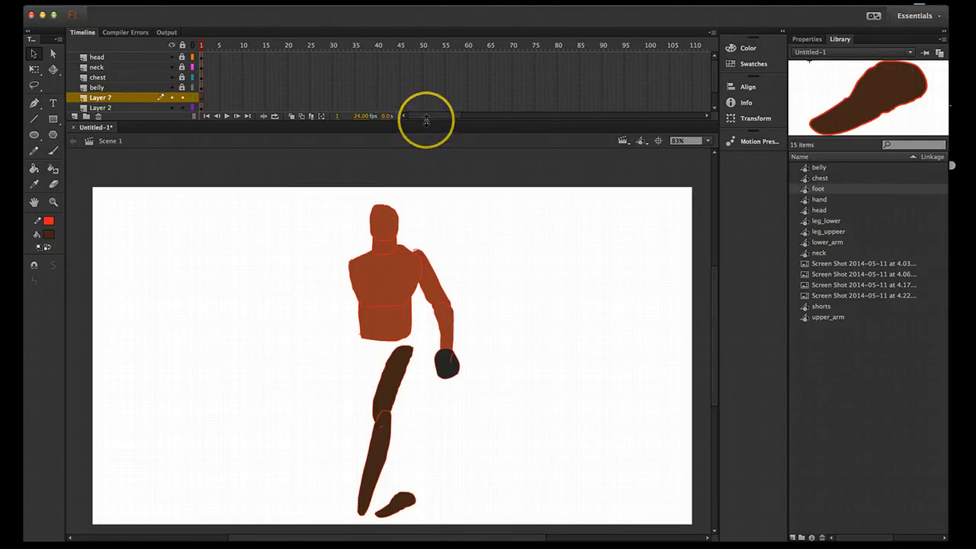
{"action": "left_click_drag", "start_coordinate": [426, 120], "coordinate": [430, 156]}
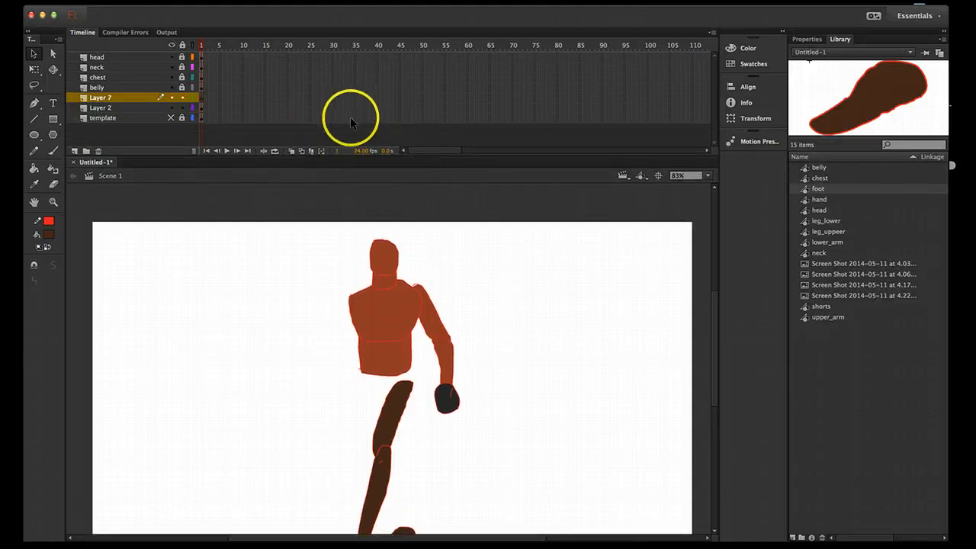
{"action": "double_click", "coordinate": [106, 99]}
{"action": "type", "text": "shorts"}
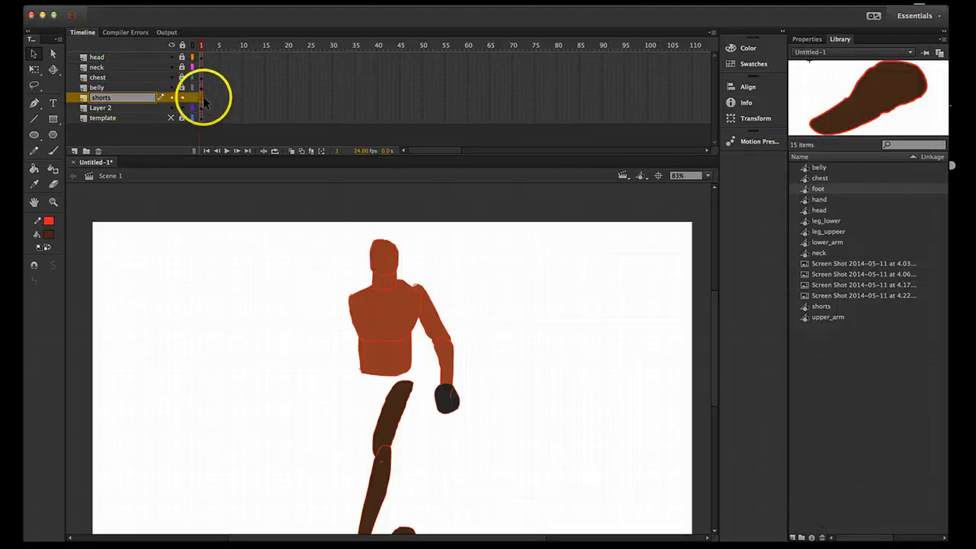
- Paste the shorts in place on the shorts layer and lock that layer
{"action": "left_click", "coordinate": [202, 97]}
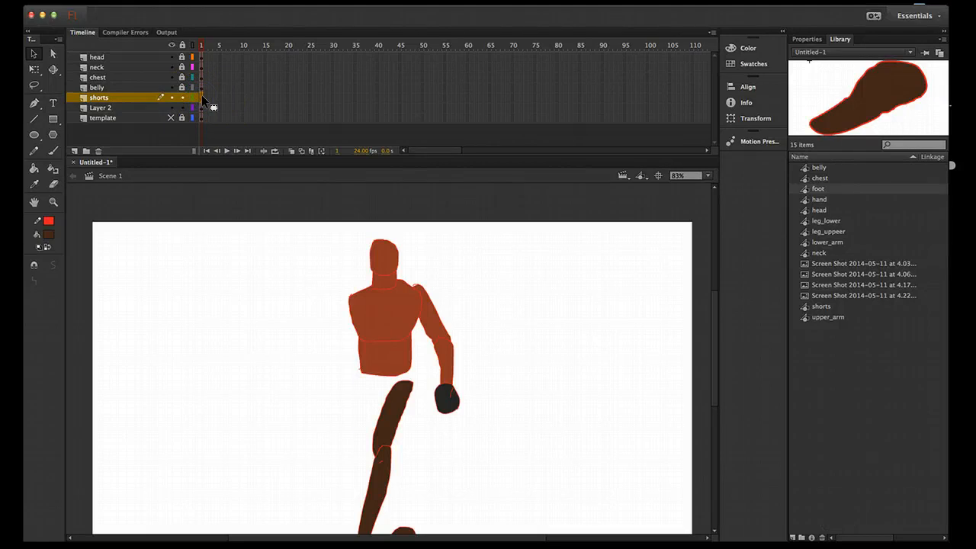
{"action": "key", "text": "shift+super+v"}
{"action": "left_click", "coordinate": [323, 405]}
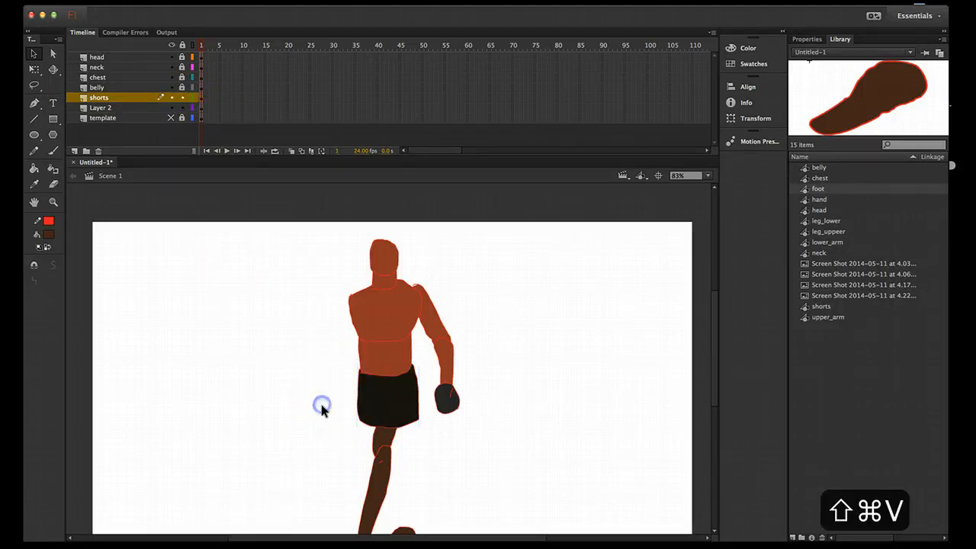
{"action": "left_click", "coordinate": [182, 98]}
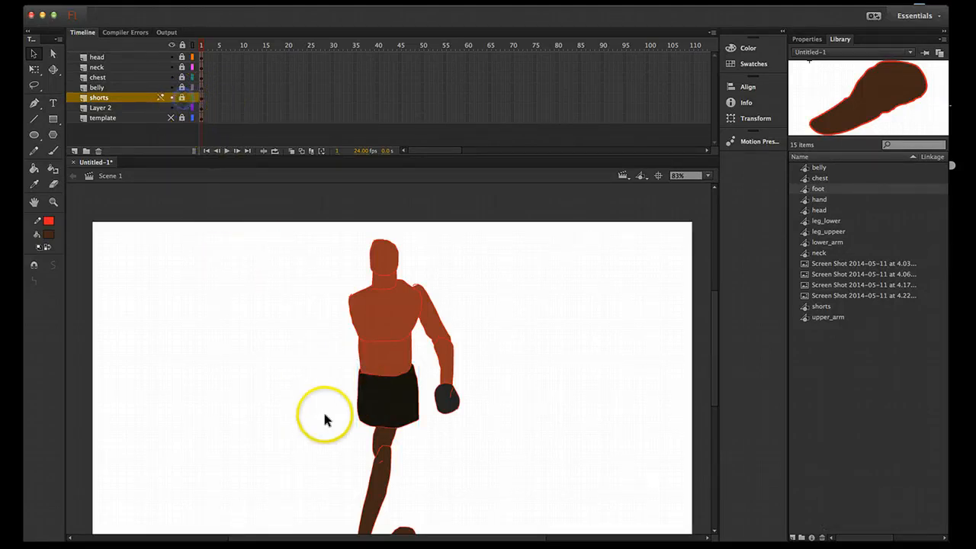
- Cut the upper leg symbol out of Layer 2 and add a new layer named leg_upper_L directly above it
{"action": "left_click", "coordinate": [381, 436]}
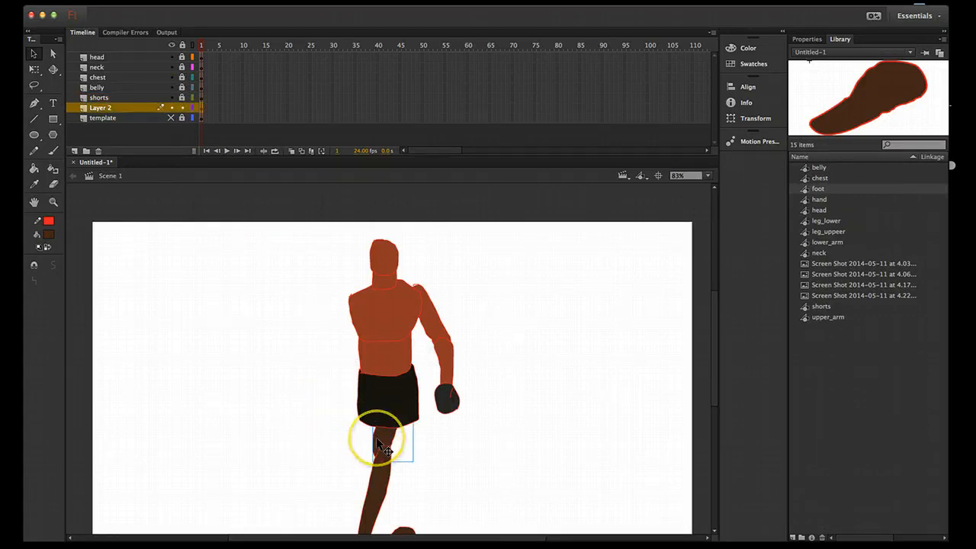
{"action": "key", "text": "super+c"}
{"action": "key", "text": "BackSpace"}
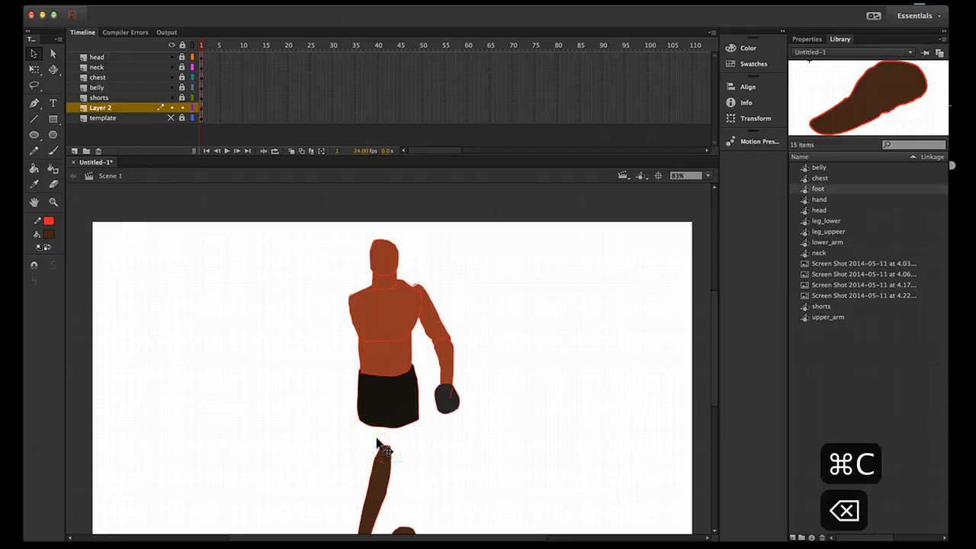
{"action": "left_click", "coordinate": [74, 154]}
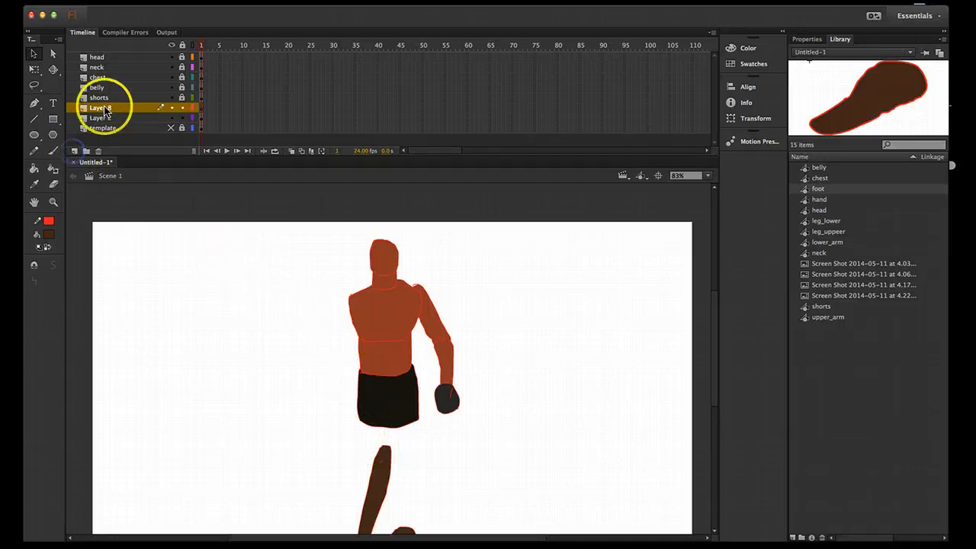
{"action": "double_click", "coordinate": [102, 107]}
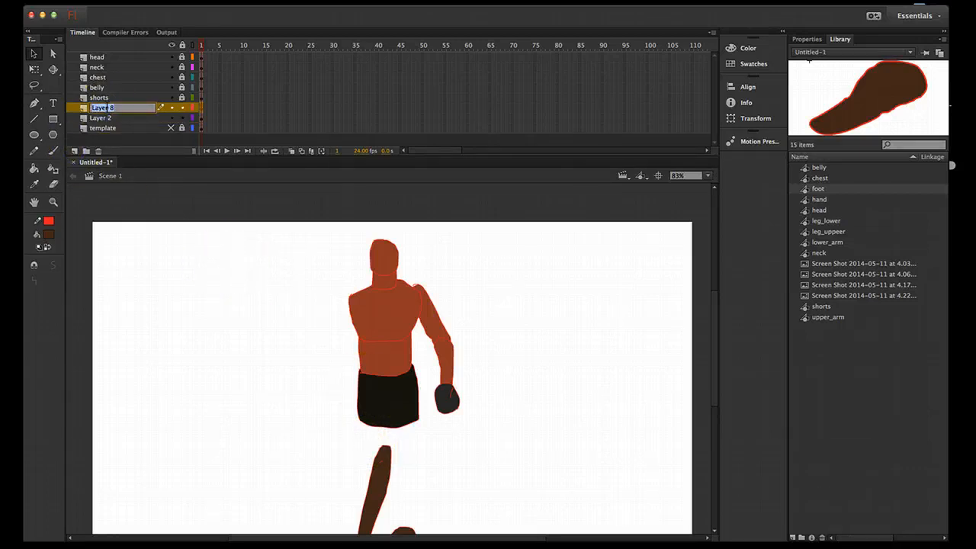
{"action": "type", "text": "leg_upper"}
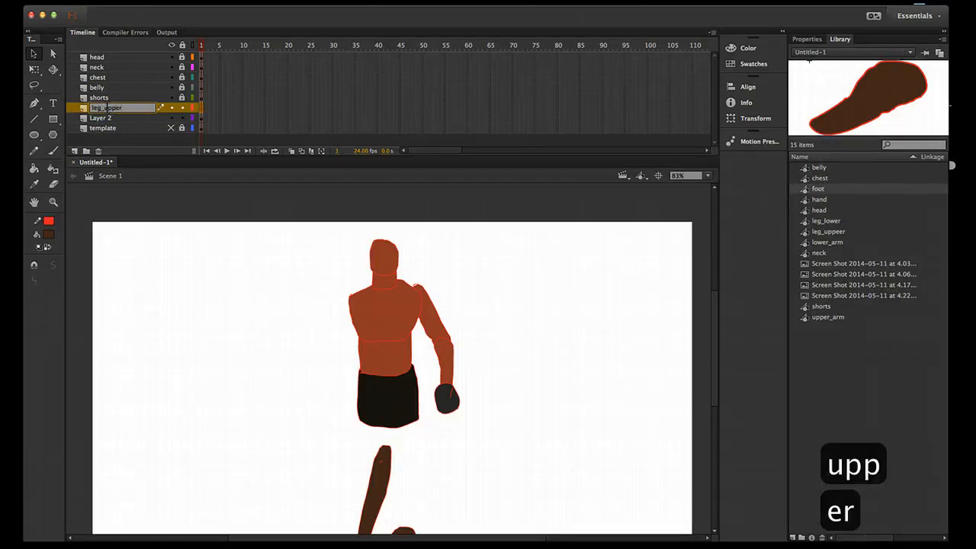
{"action": "type", "text": "_"}
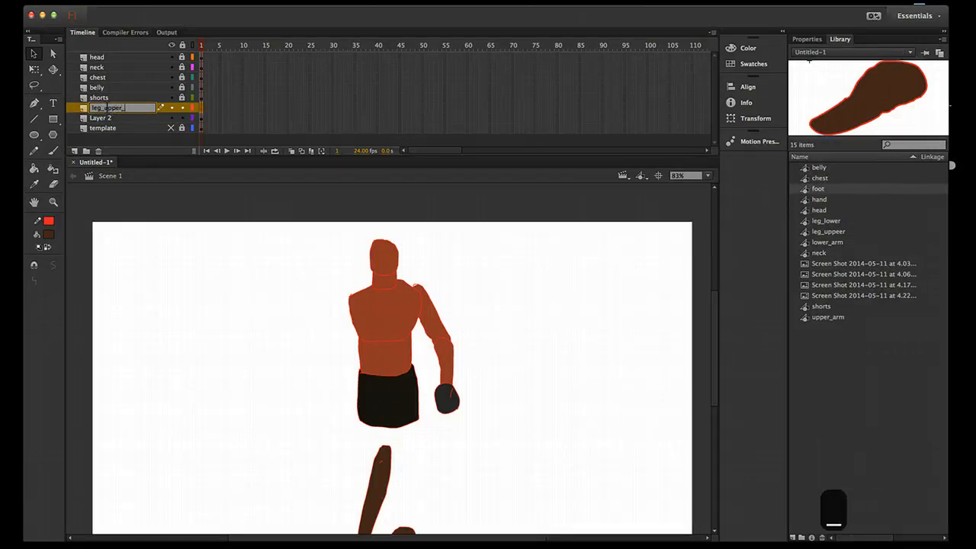
{"action": "type", "text": "L"}
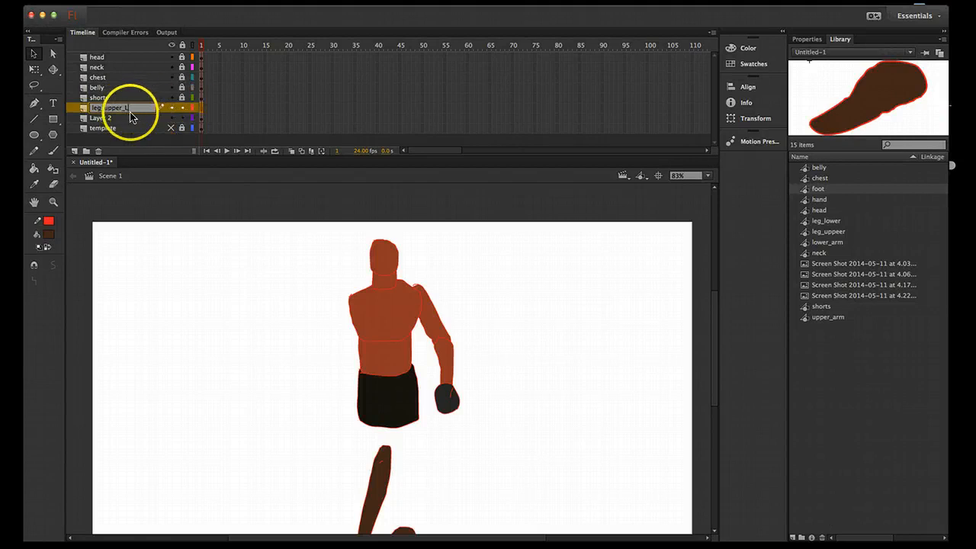
- Paste the upper leg in place on the leg_upper_L layer and lock that layer
{"action": "left_click", "coordinate": [200, 107]}
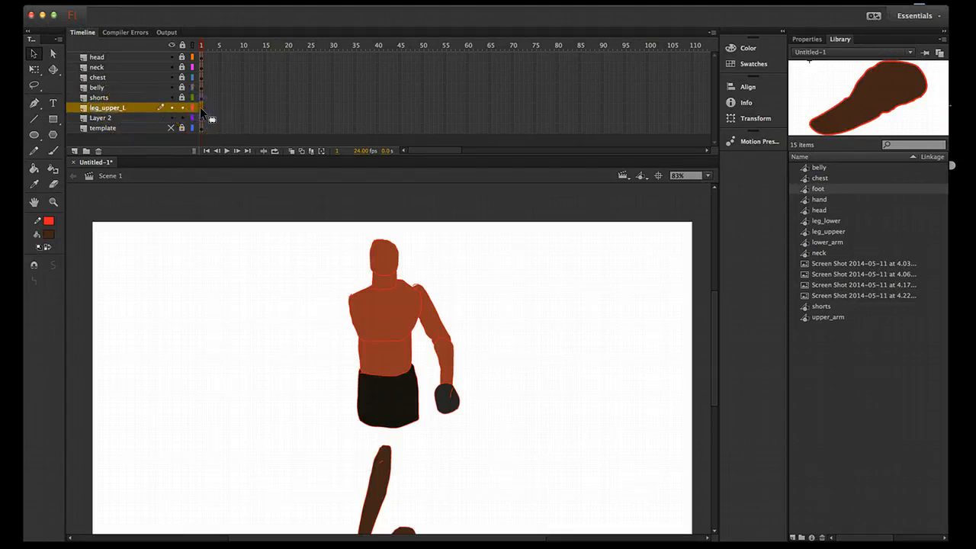
{"action": "key", "text": "shift+super+v"}
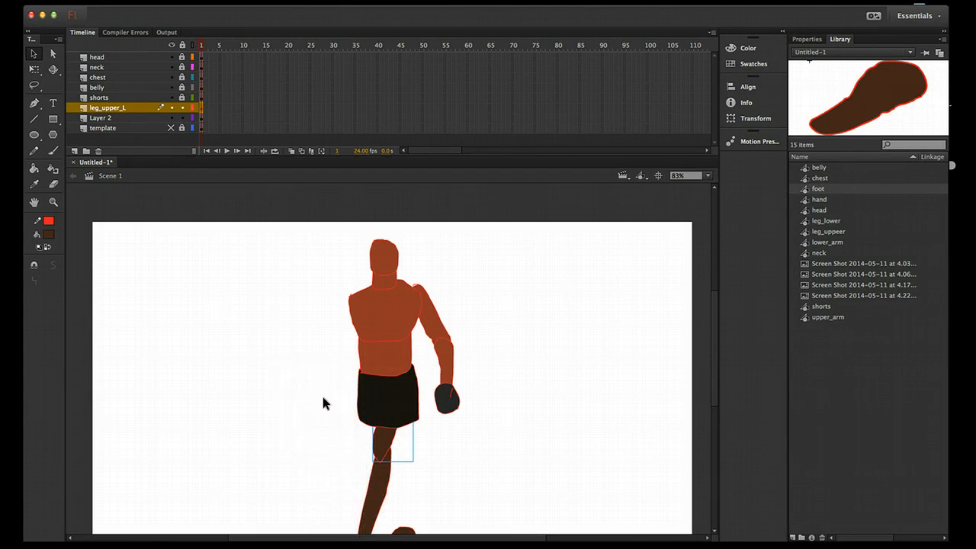
{"action": "key", "text": "space"}
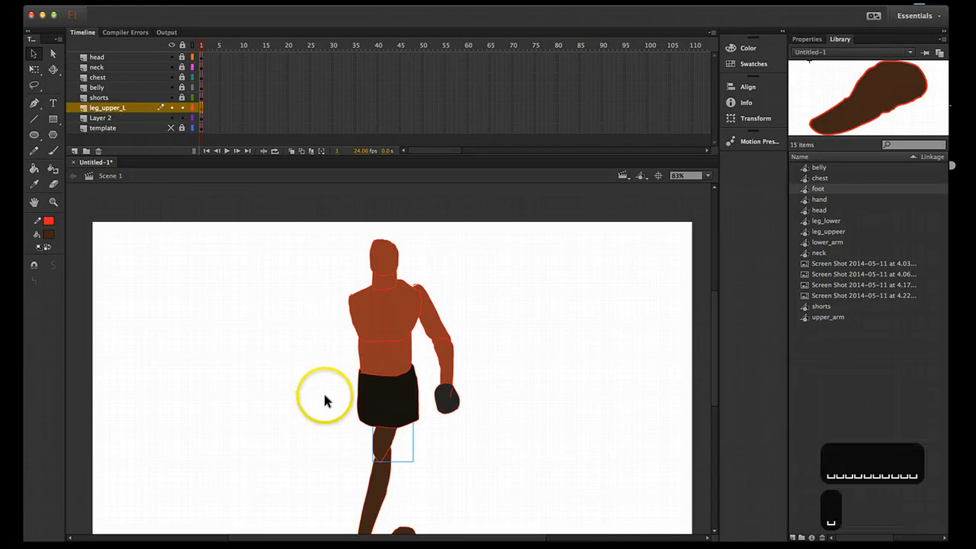
{"action": "left_click_drag", "start_coordinate": [329, 388], "coordinate": [284, 372]}
{"action": "left_click_drag", "start_coordinate": [499, 386], "coordinate": [425, 396]}
{"action": "left_click_drag", "start_coordinate": [310, 274], "coordinate": [267, 271]}
{"action": "left_click_drag", "start_coordinate": [321, 318], "coordinate": [327, 355]}
{"action": "left_click", "coordinate": [880, 497]}
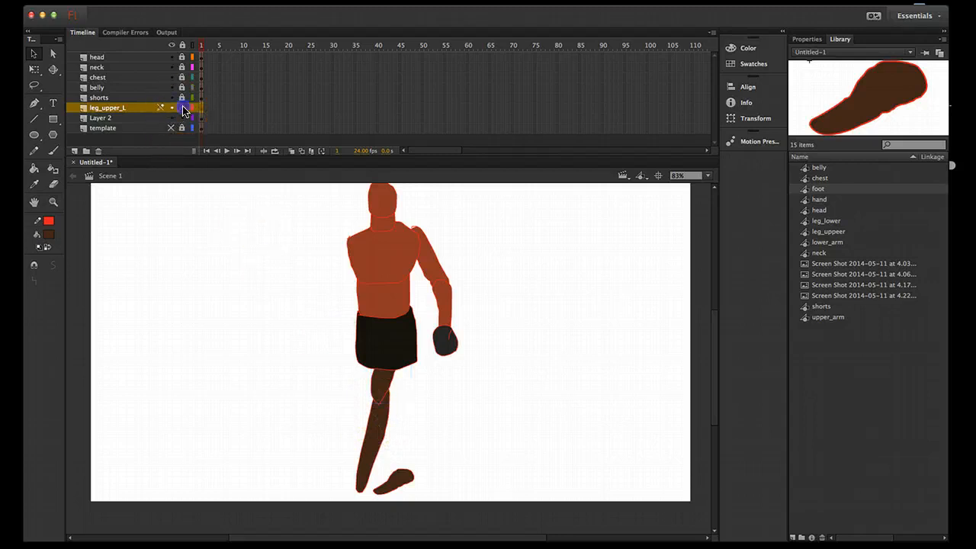
- Cut the lower leg symbol out of Layer 2 and add a new layer named leg_lower_L directly above it
{"action": "left_click", "coordinate": [376, 430]}
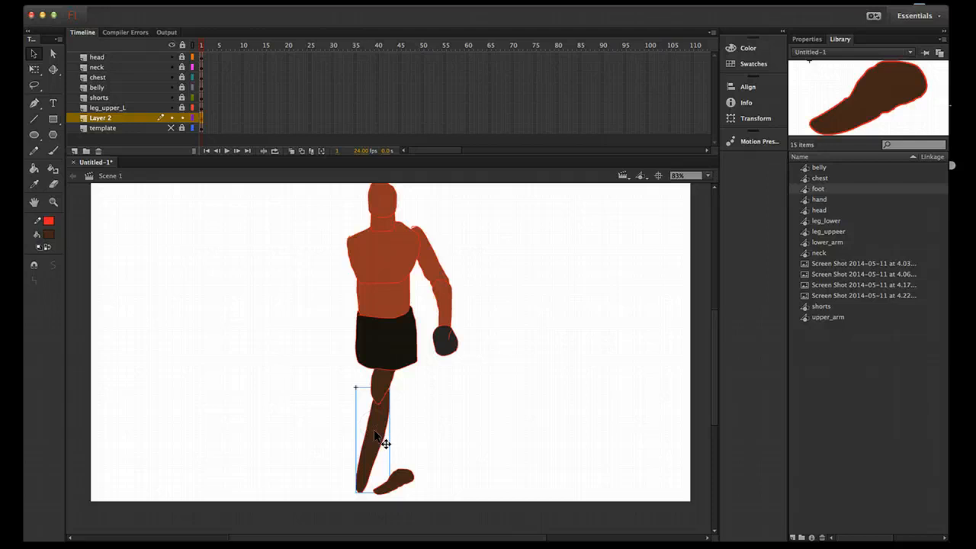
{"action": "key", "text": "super+c"}
{"action": "key", "text": "BackSpace"}
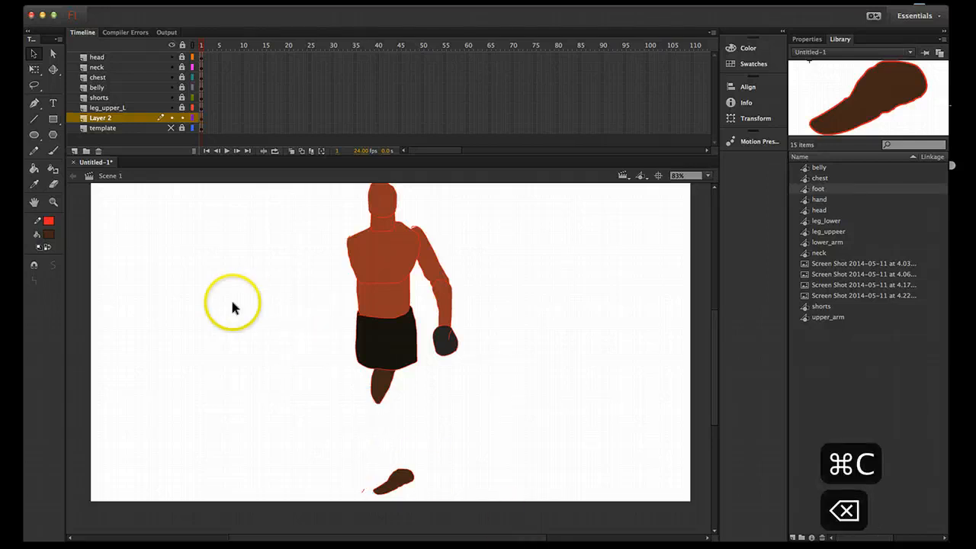
{"action": "left_click", "coordinate": [74, 151]}
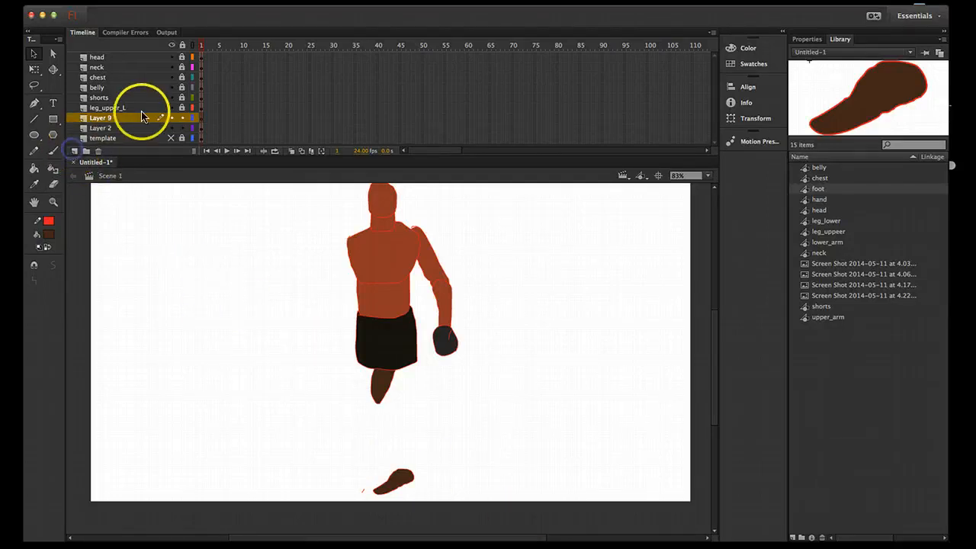
{"action": "double_click", "coordinate": [111, 119]}
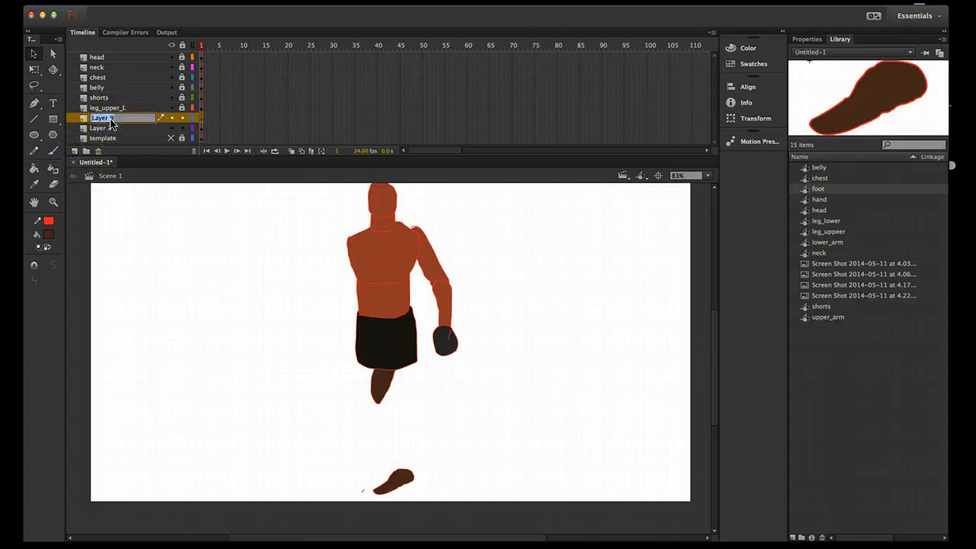
{"action": "type", "text": "leg_lower"}
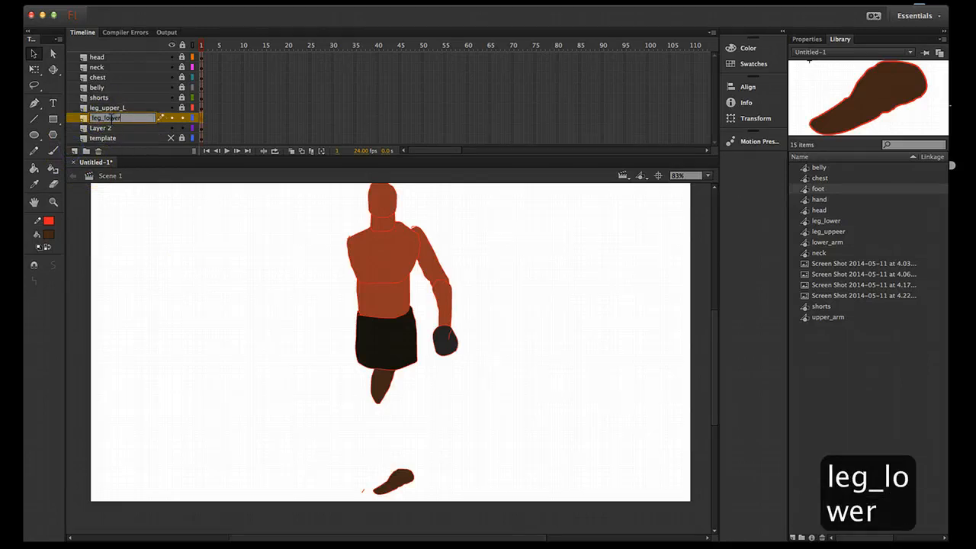
{"action": "type", "text": "_L"}
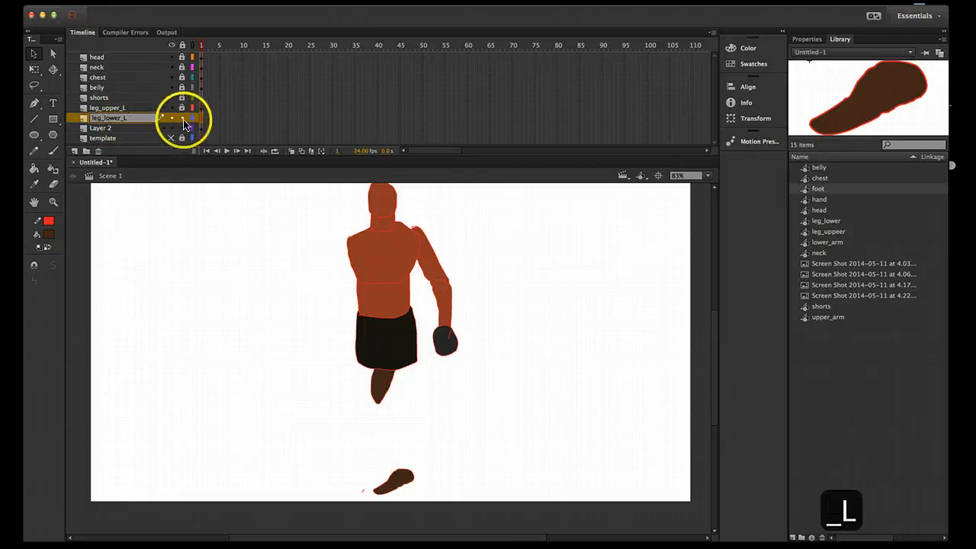
- Paste the lower leg in place on the leg_lower_L layer and lock that layer
{"action": "left_click", "coordinate": [199, 118]}
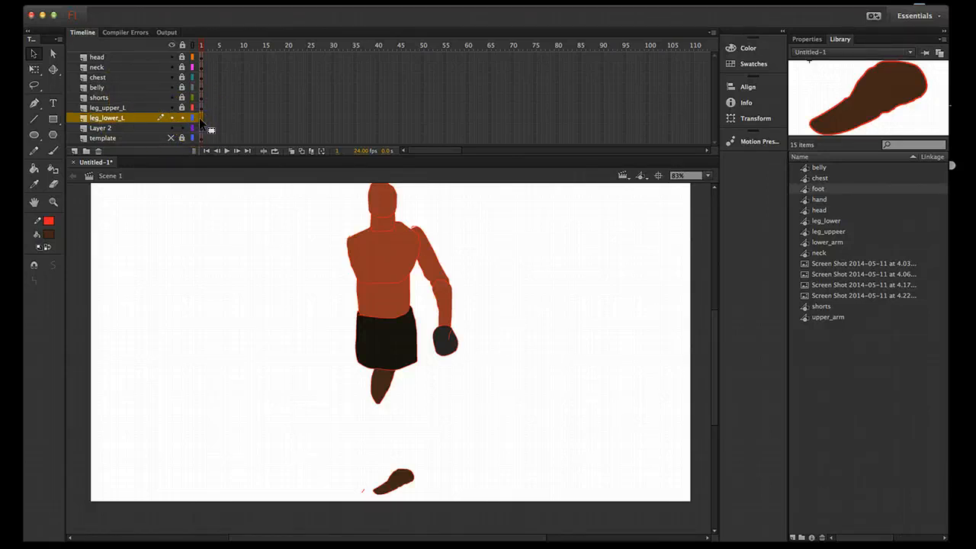
{"action": "key", "text": "super+shift+v"}
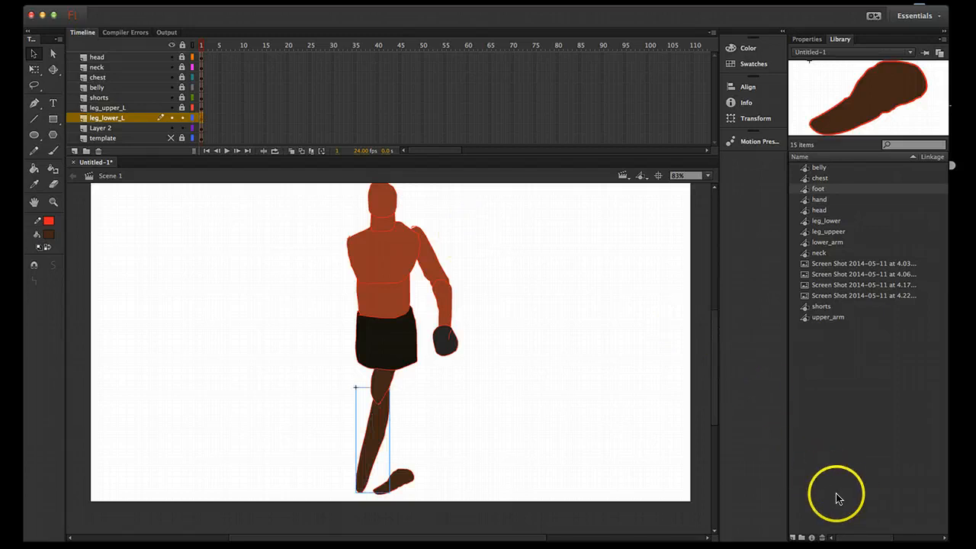
{"action": "left_click", "coordinate": [421, 394]}
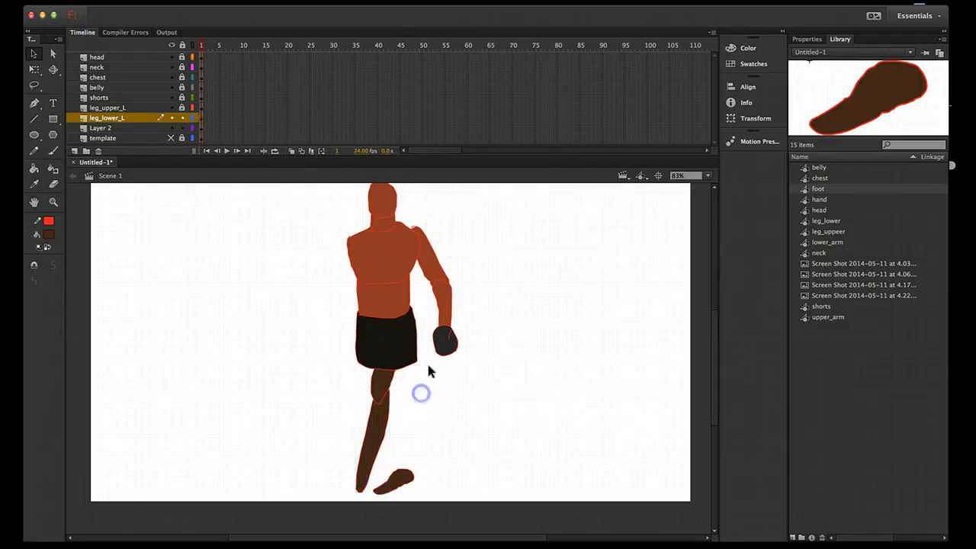
{"action": "left_click", "coordinate": [387, 433]}
{"action": "left_click", "coordinate": [181, 117]}
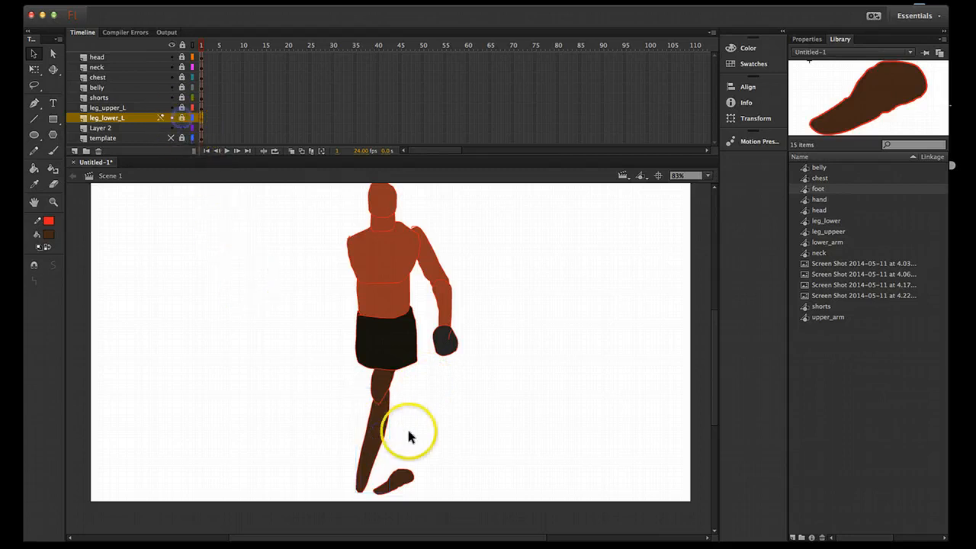
- Cut the foot symbol out of Layer 2 and add a new layer named foot_L directly above it
{"action": "left_click", "coordinate": [392, 482]}
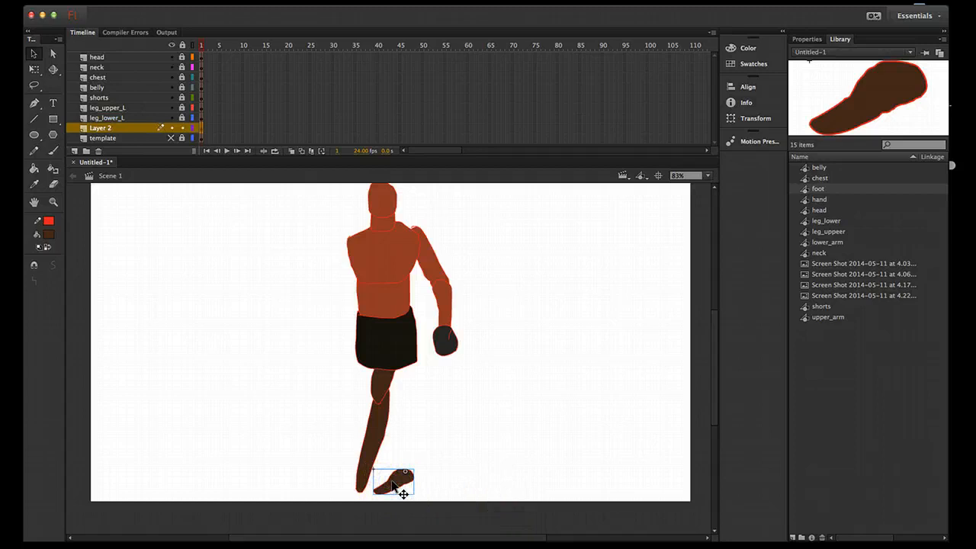
{"action": "left_click", "coordinate": [436, 264]}
{"action": "left_click", "coordinate": [443, 305]}
{"action": "left_click", "coordinate": [446, 333]}
{"action": "left_click", "coordinate": [382, 476]}
{"action": "key", "text": "super+c"}
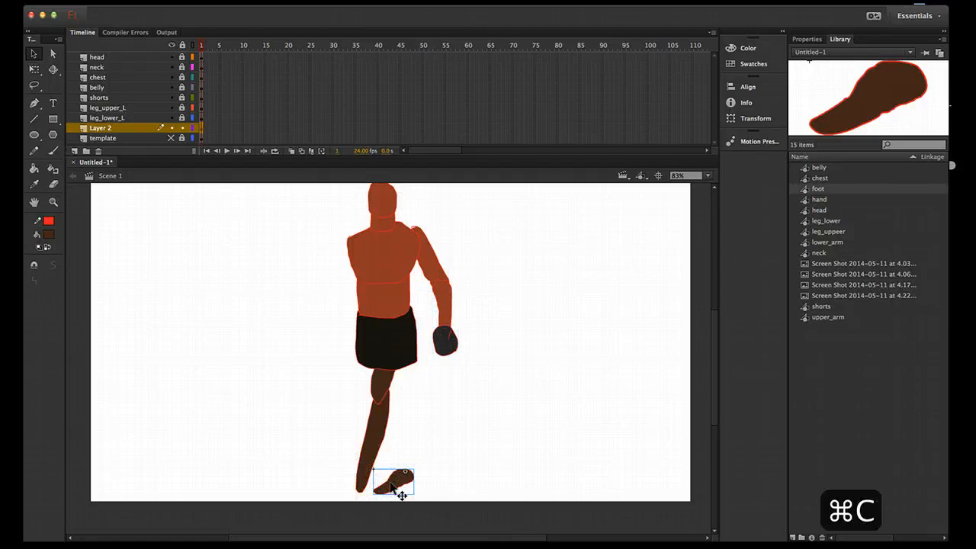
{"action": "key", "text": "BackSpace"}
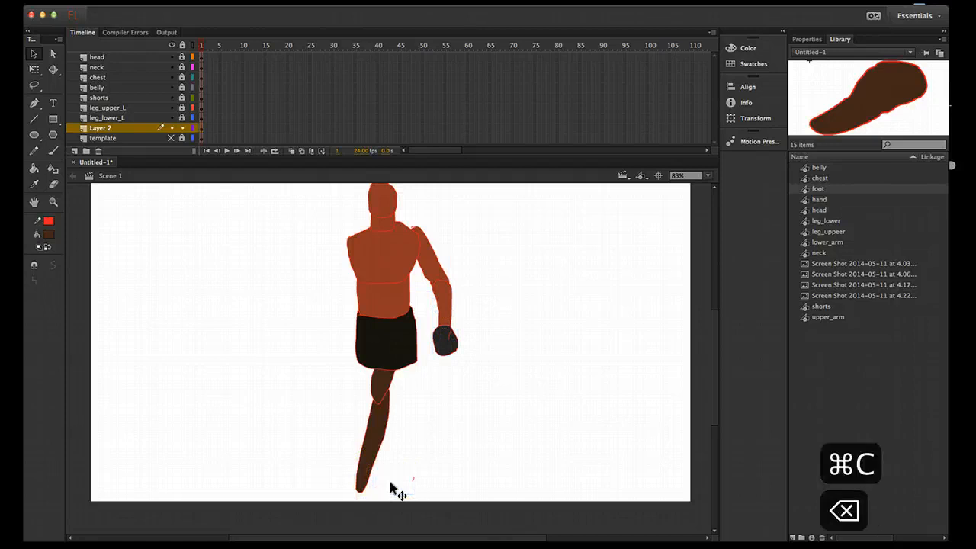
{"action": "left_click", "coordinate": [75, 151]}
{"action": "left_click", "coordinate": [103, 129]}
{"action": "double_click", "coordinate": [103, 129]}
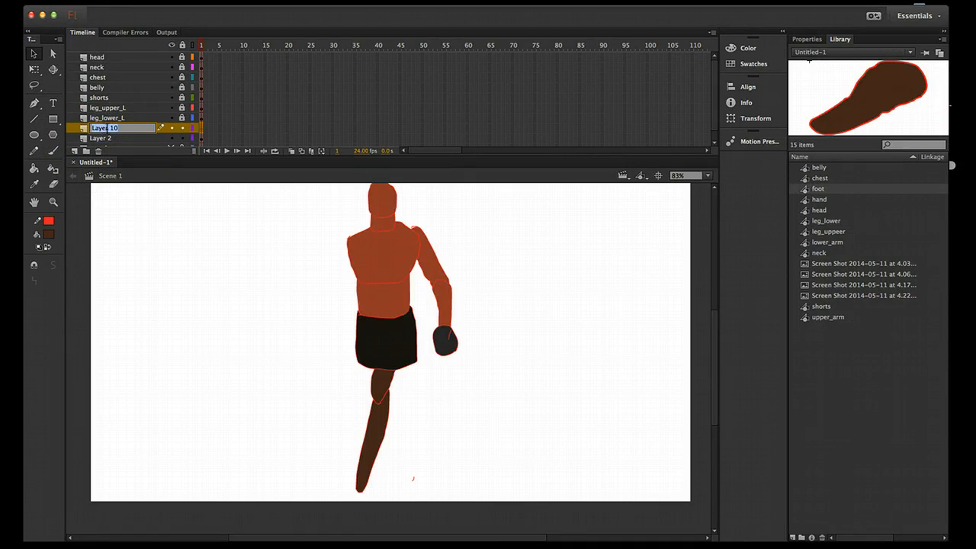
{"action": "type", "text": "foot_L"}
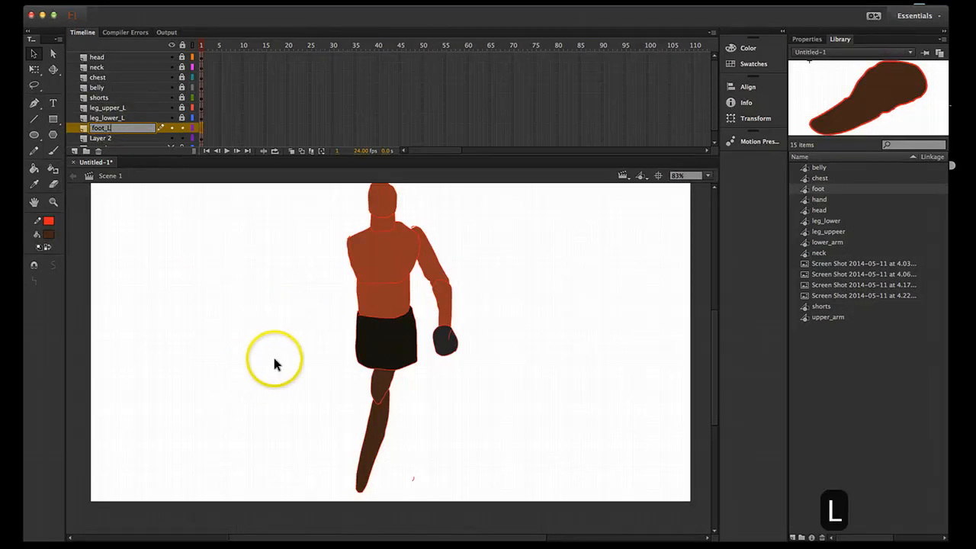
- Paste the foot in place on the foot_L layer and move it to the lower end of the lower leg
{"action": "left_click", "coordinate": [199, 126]}
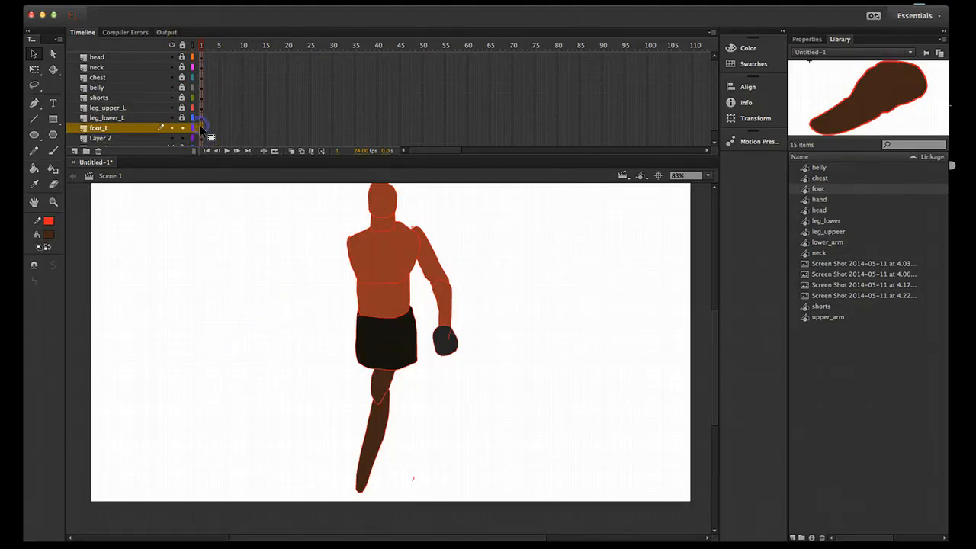
{"action": "key", "text": "shift+super+v"}
{"action": "left_click", "coordinate": [406, 400]}
{"action": "left_click_drag", "start_coordinate": [404, 484], "coordinate": [355, 488]}
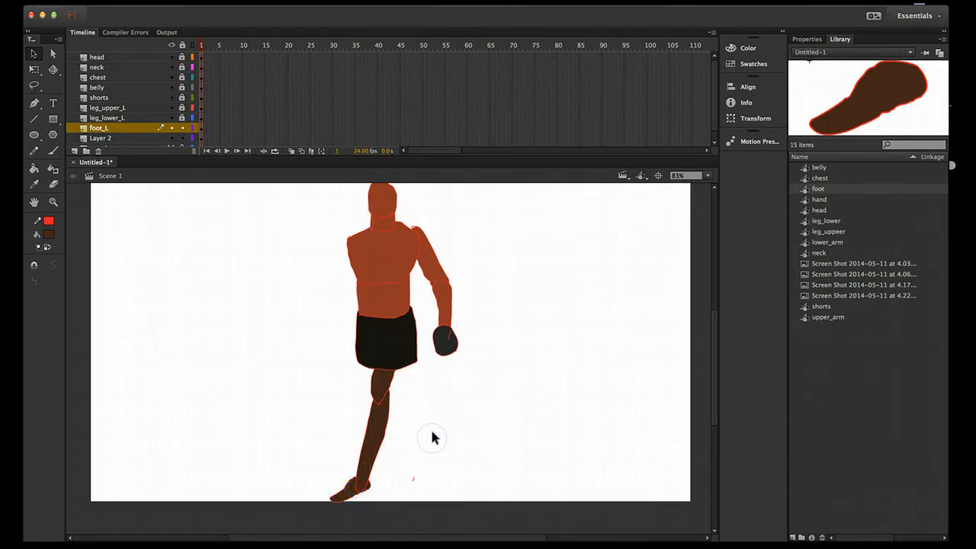
- Enlarge the timeline area to show every layer and cut the upper arm symbol out of Layer 2
{"action": "left_click", "coordinate": [429, 261]}
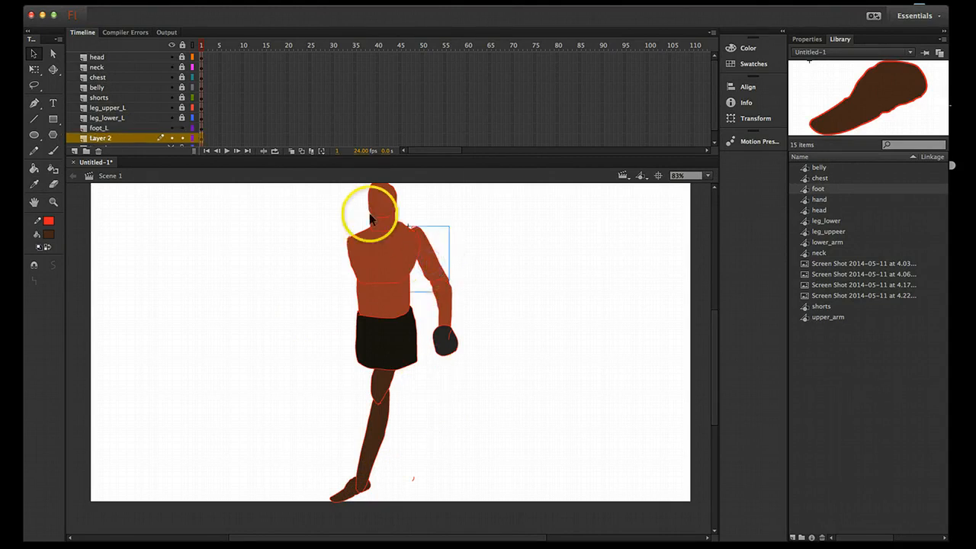
{"action": "left_click_drag", "start_coordinate": [379, 173], "coordinate": [381, 208]}
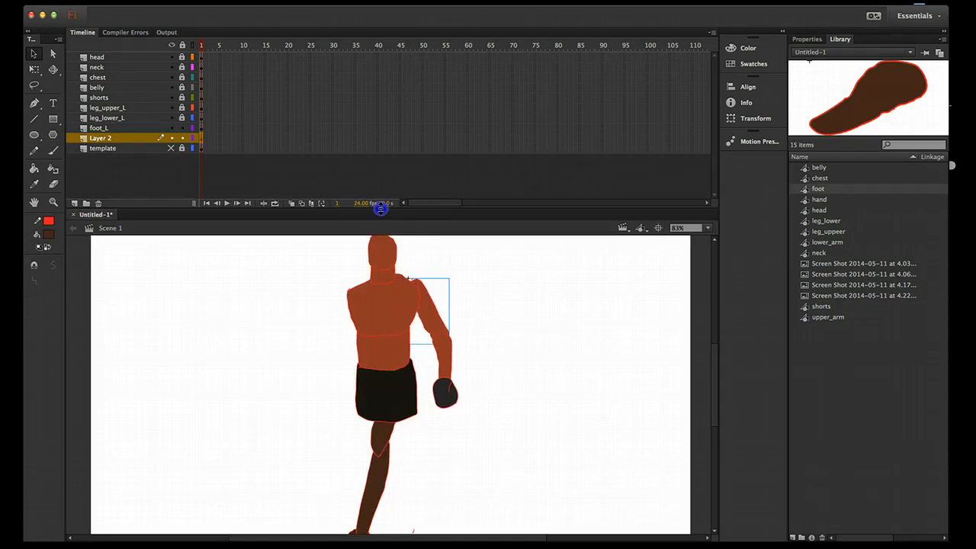
{"action": "key", "text": "space"}
{"action": "left_click_drag", "start_coordinate": [307, 294], "coordinate": [302, 310]}
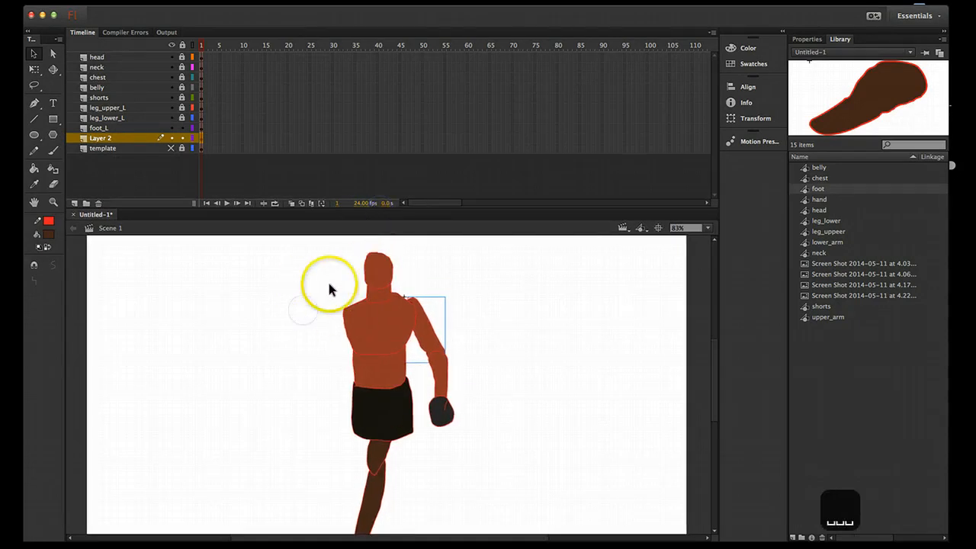
{"action": "left_click", "coordinate": [425, 328]}
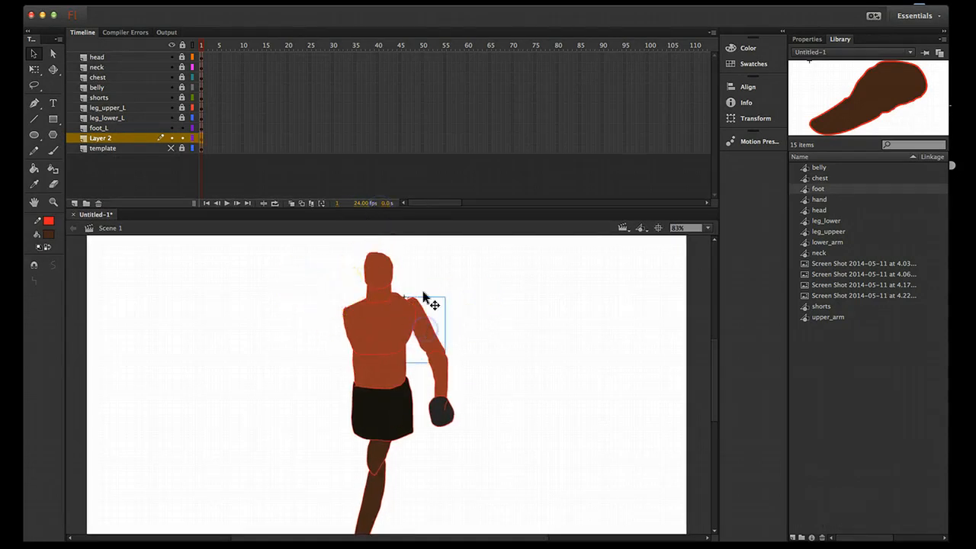
{"action": "key", "text": "super+c"}
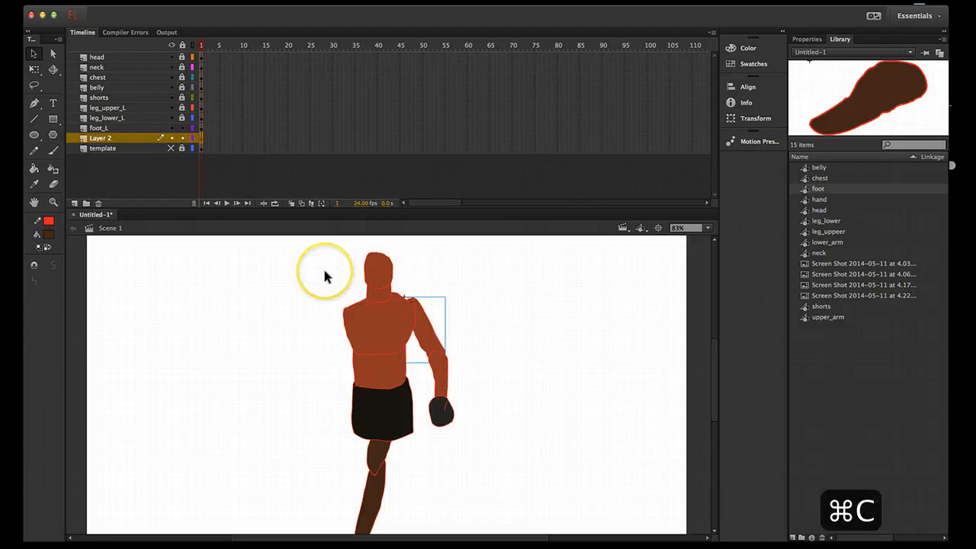
{"action": "key", "text": "BackSpace"}
- Add a new layer named arm_upper_L directly above Layer 2
{"action": "left_click", "coordinate": [86, 204]}
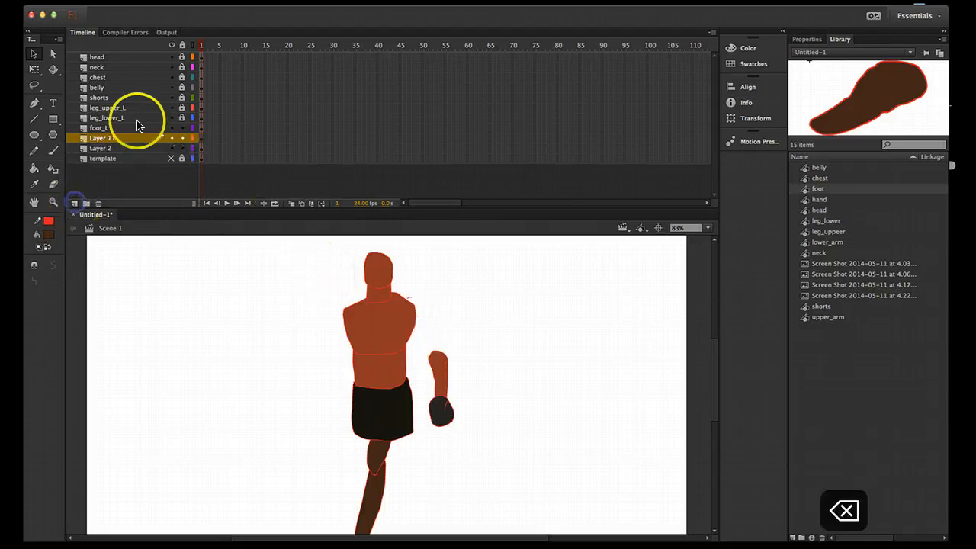
{"action": "double_click", "coordinate": [107, 140]}
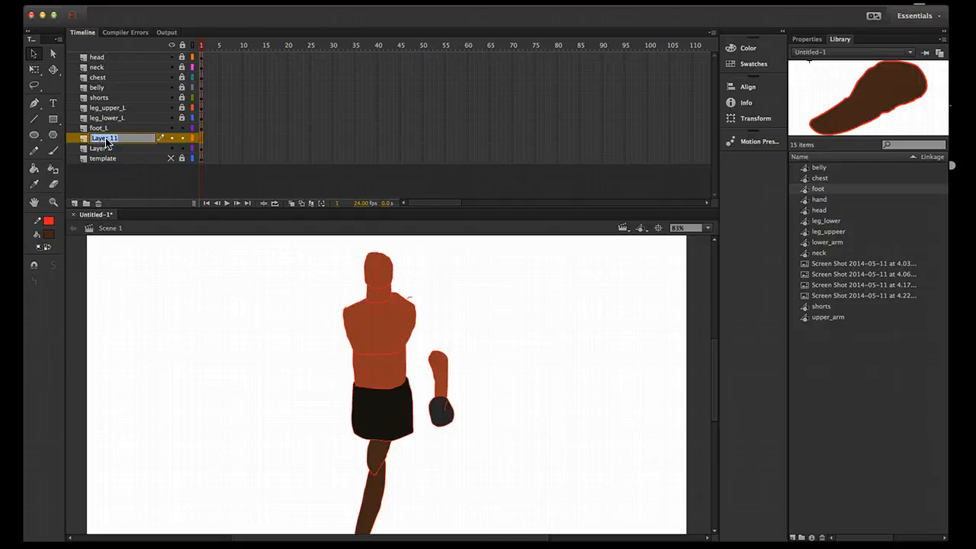
{"action": "type", "text": "arm_"}
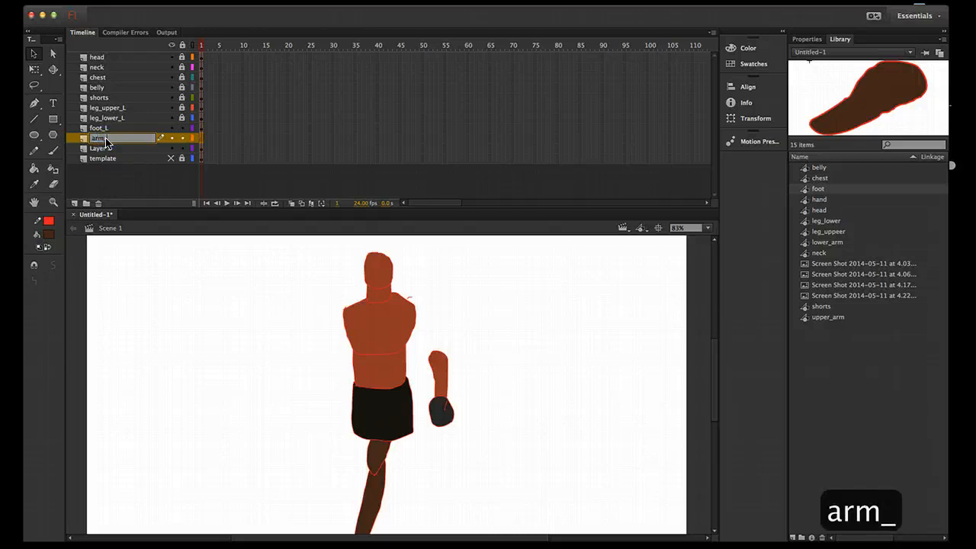
{"action": "type", "text": "upper"}
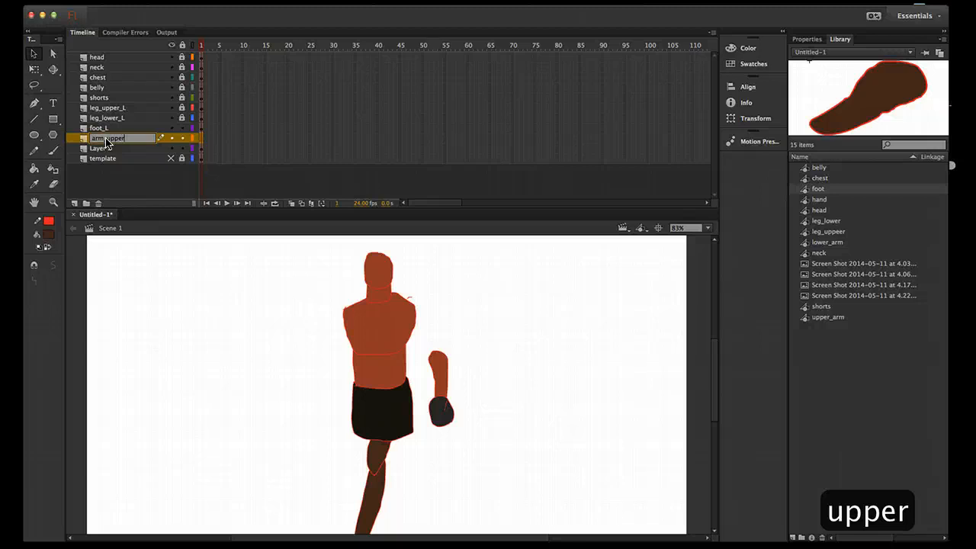
{"action": "type", "text": "_L"}
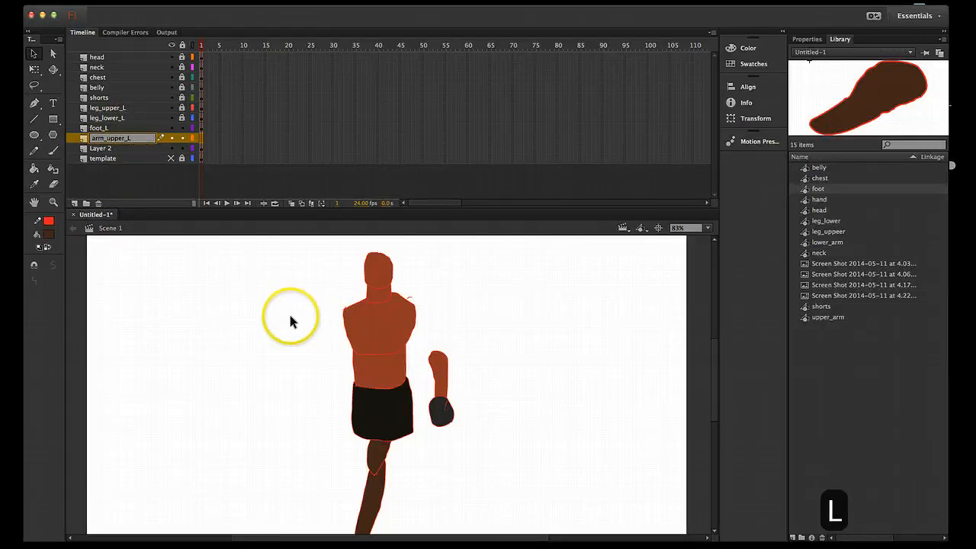
{"action": "left_click", "coordinate": [291, 321]}
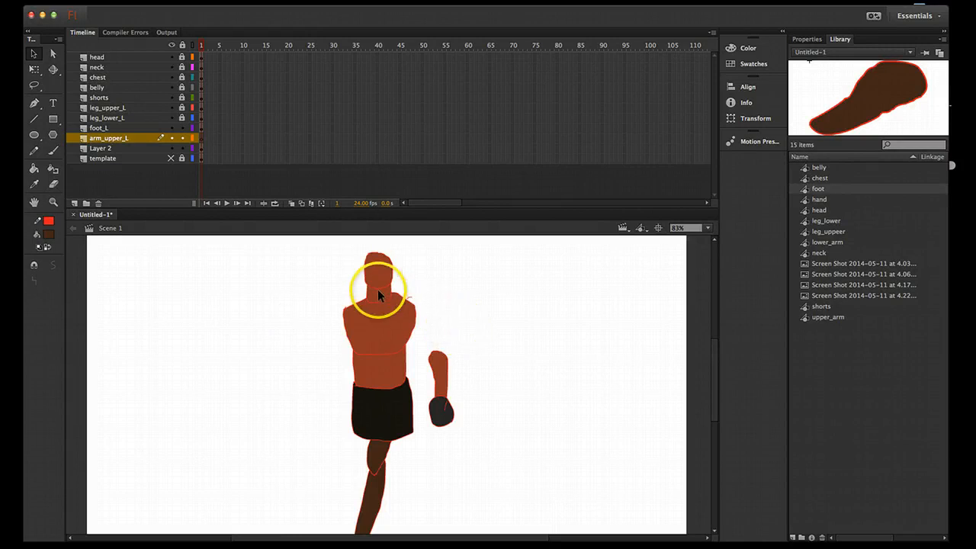
- Paste the upper arm in place on the arm_upper_L layer, and lock the arm_upper_L and foot_L layers
{"action": "left_click", "coordinate": [201, 138]}
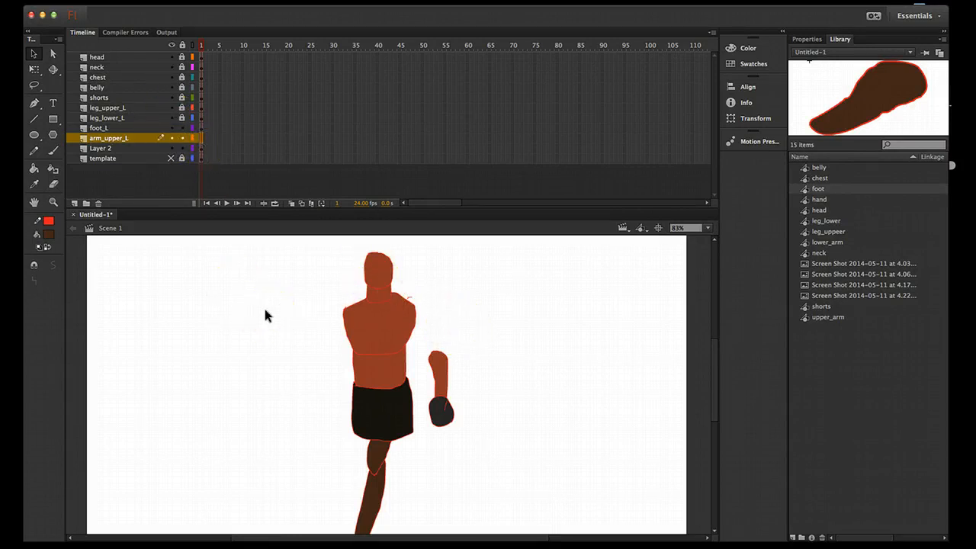
{"action": "key", "text": "super+shift+v"}
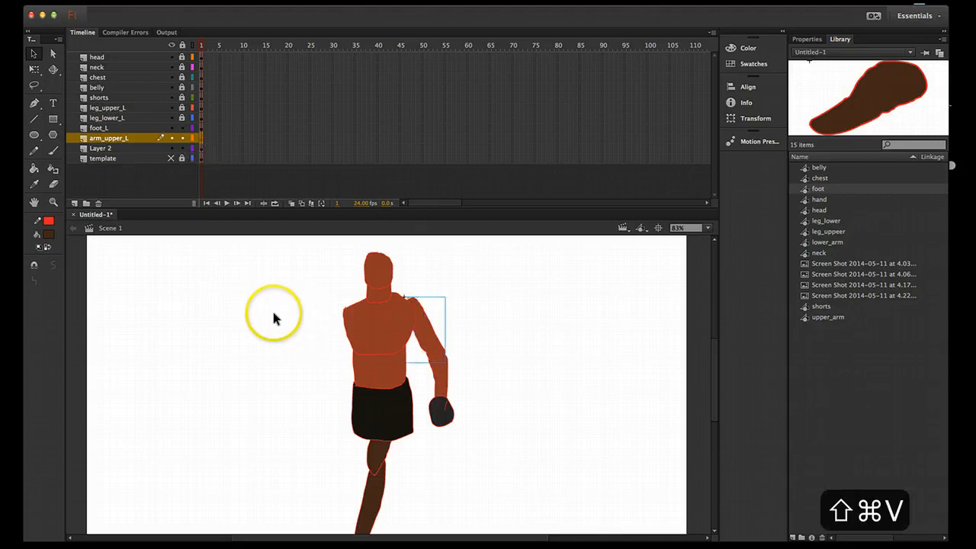
{"action": "left_click", "coordinate": [181, 138]}
{"action": "left_click", "coordinate": [181, 128]}
- Cut the lower arm symbol out of Layer 2 and add a new layer named arm_lower_L directly above it
{"action": "left_click", "coordinate": [443, 379]}
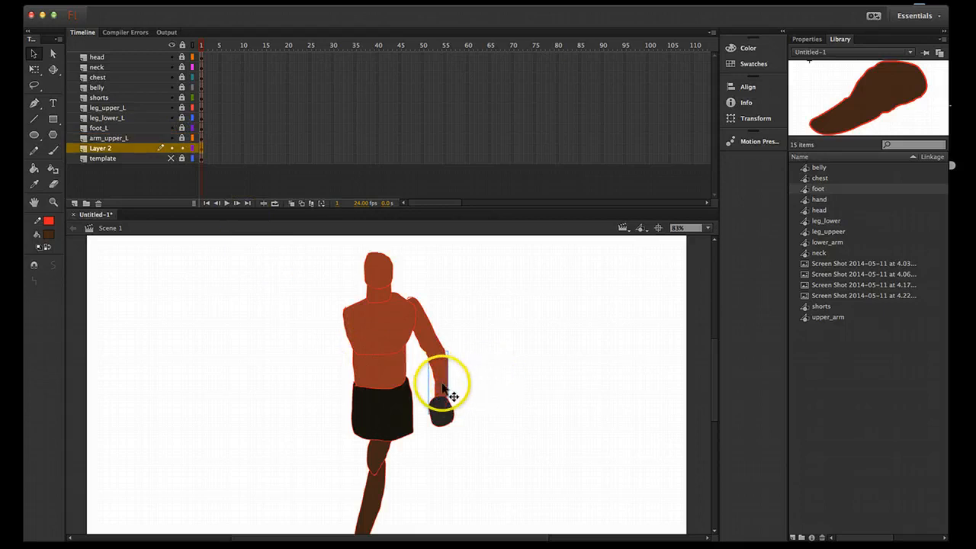
{"action": "key", "text": "super+c"}
{"action": "key", "text": "BackSpace"}
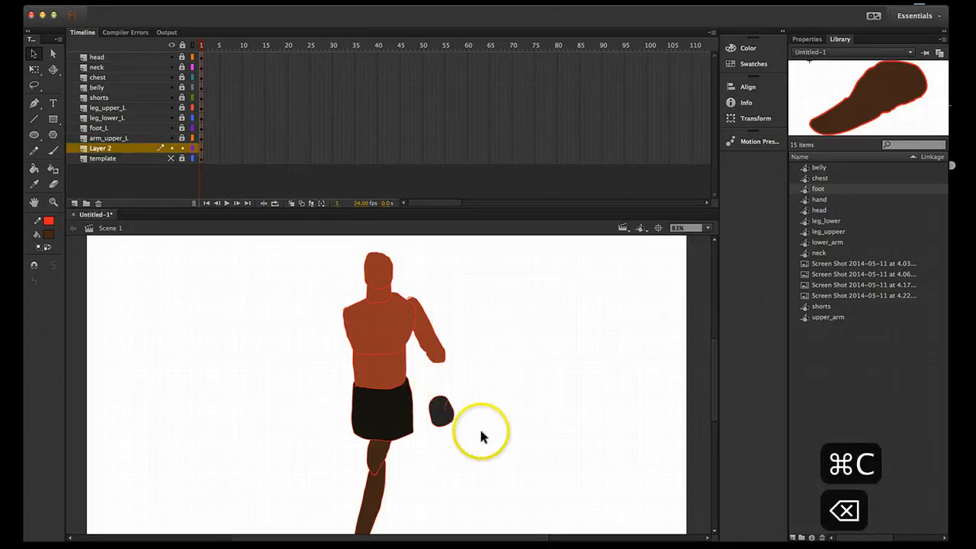
{"action": "left_click", "coordinate": [74, 203]}
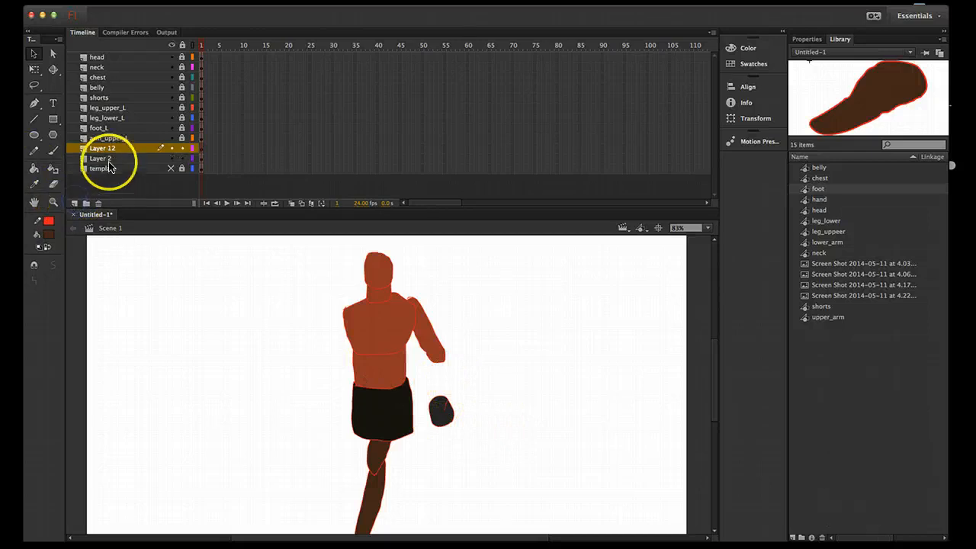
{"action": "double_click", "coordinate": [109, 149]}
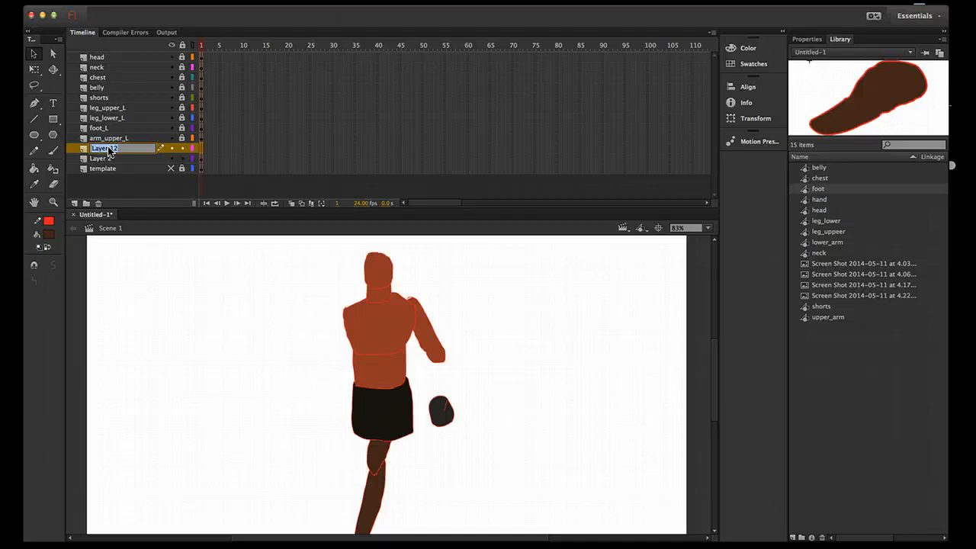
{"action": "type", "text": "arm_lo"}
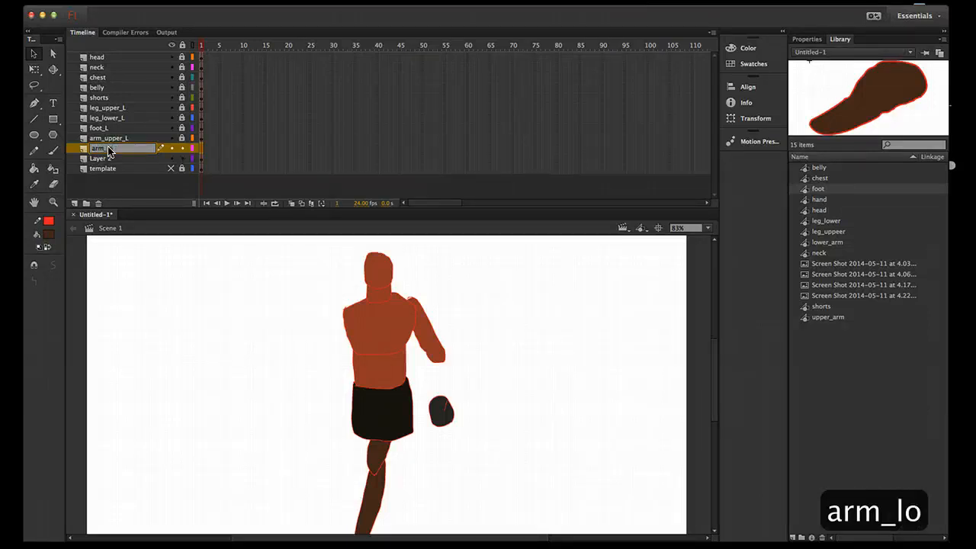
{"action": "type", "text": "wer_L"}
{"action": "left_click", "coordinate": [192, 305]}
- Paste the lower arm in place on the arm_lower_L layer
{"action": "left_click", "coordinate": [200, 147]}
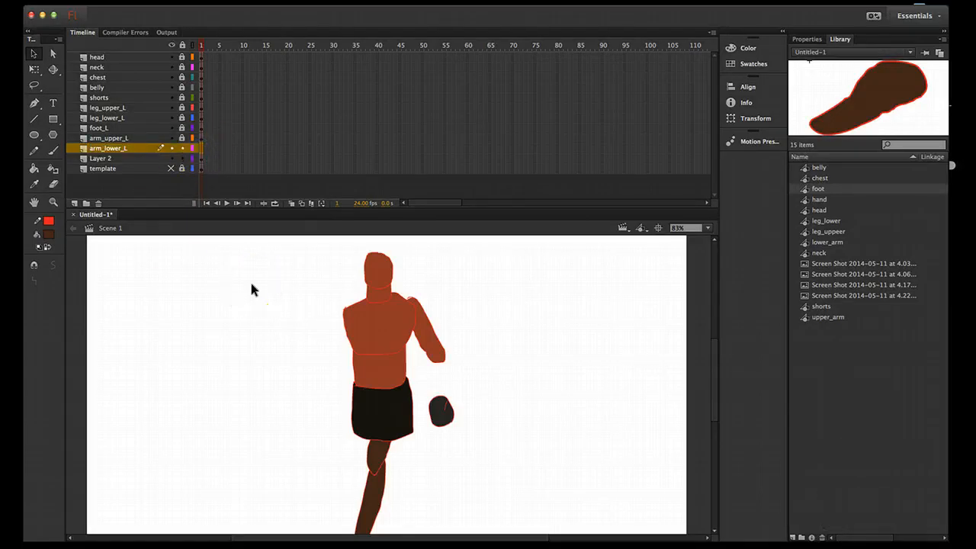
{"action": "key", "text": "super+shift+v"}
{"action": "left_click", "coordinate": [407, 374]}
{"action": "left_click", "coordinate": [483, 388]}
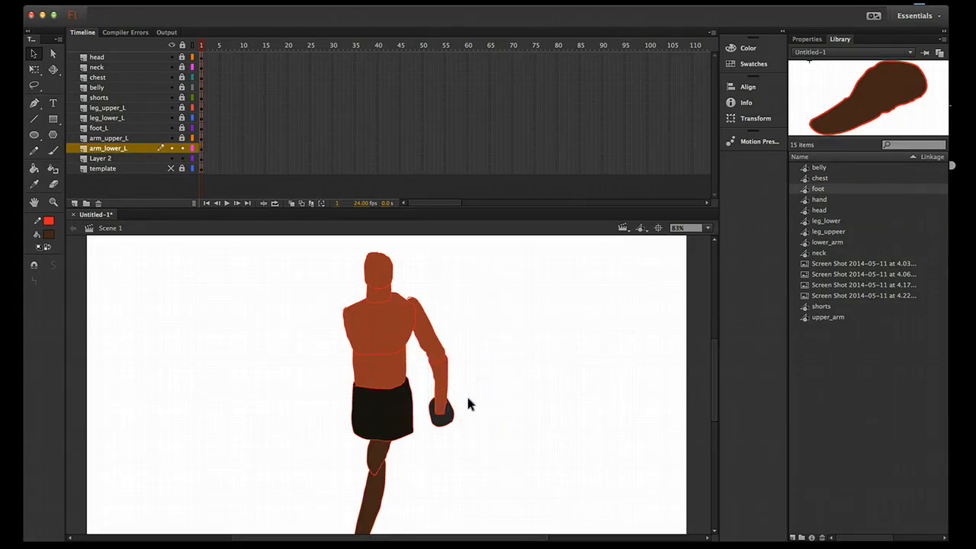
- Select the hand symbol on Layer 2, copy it, and remove it from that layer
{"action": "left_click", "coordinate": [448, 415]}
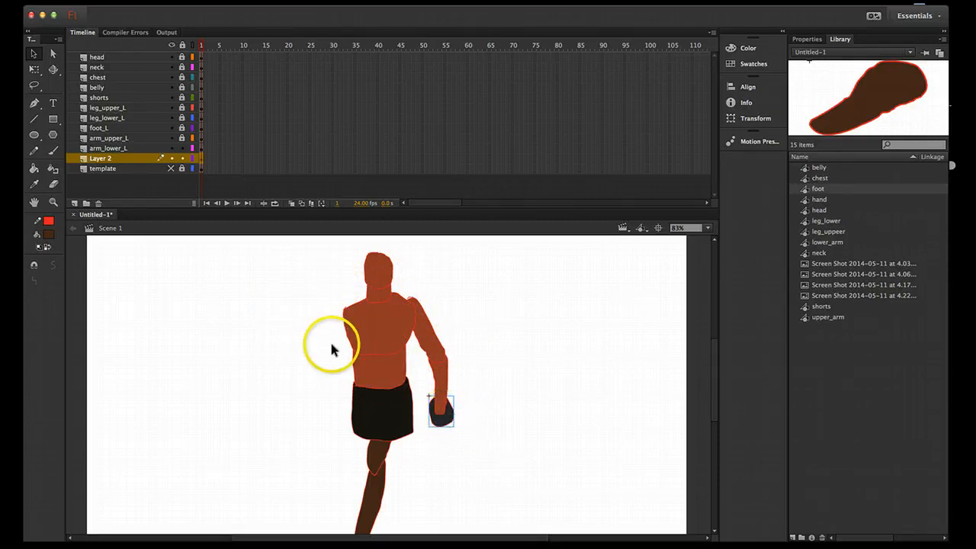
{"action": "left_click", "coordinate": [466, 409]}
{"action": "left_click", "coordinate": [446, 414]}
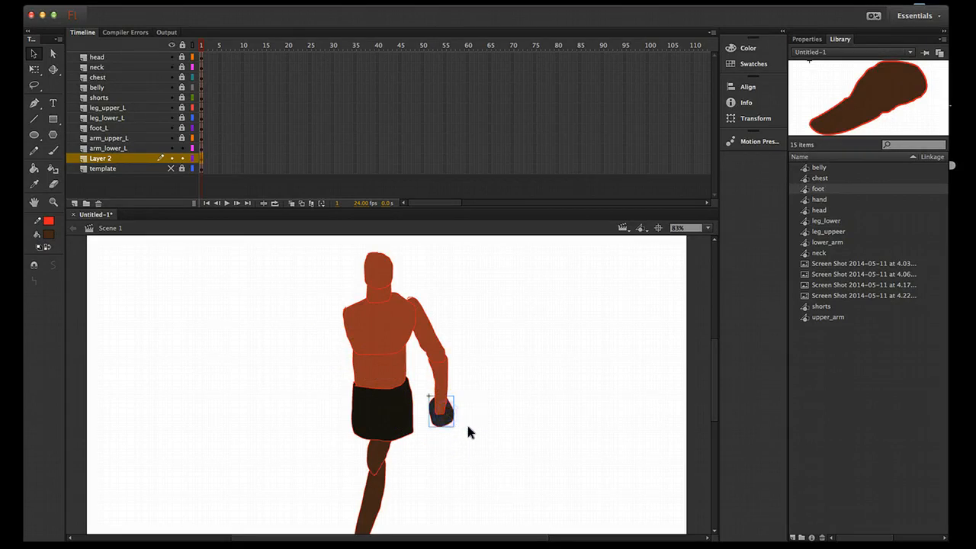
{"action": "key", "text": "cmd+c"}
{"action": "key", "text": "BackSpace"}
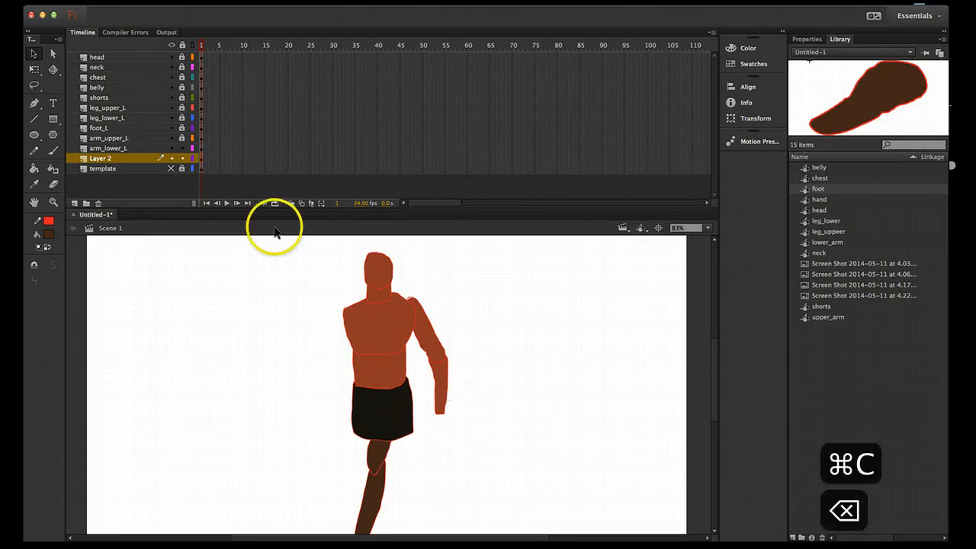
- Add a new layer named Hand_L directly above Layer 2
{"action": "left_click", "coordinate": [74, 205]}
{"action": "double_click", "coordinate": [102, 158]}
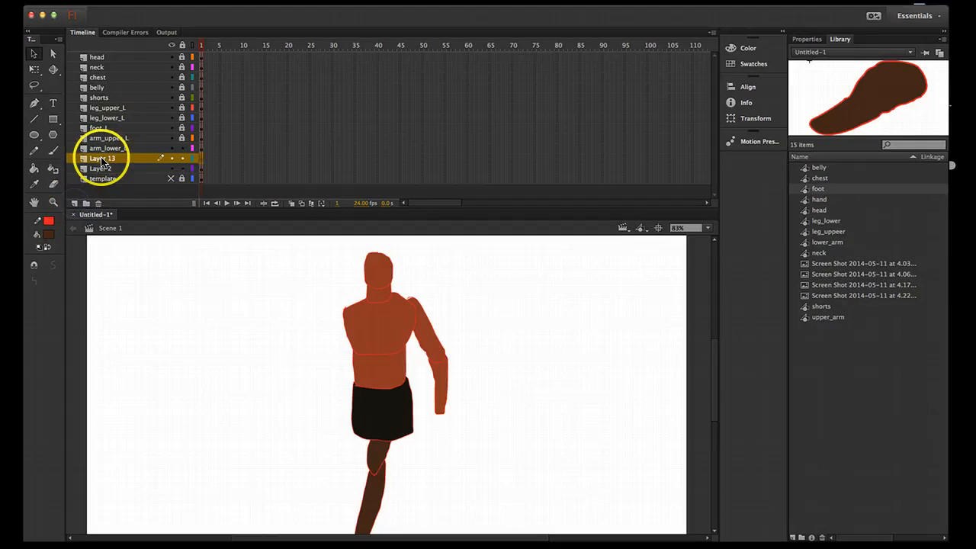
{"action": "type", "text": "Hand"}
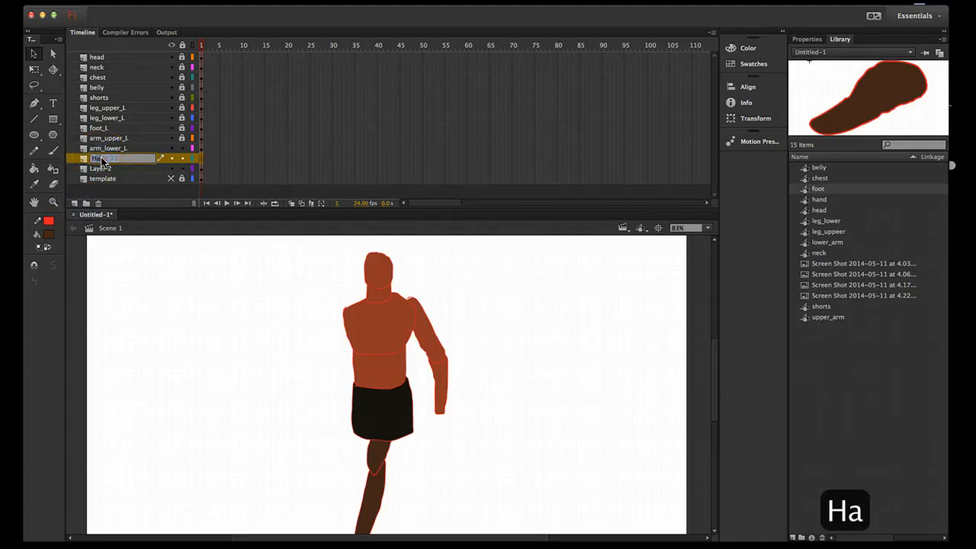
{"action": "key", "text": "Return"}
{"action": "type", "text": "L"}
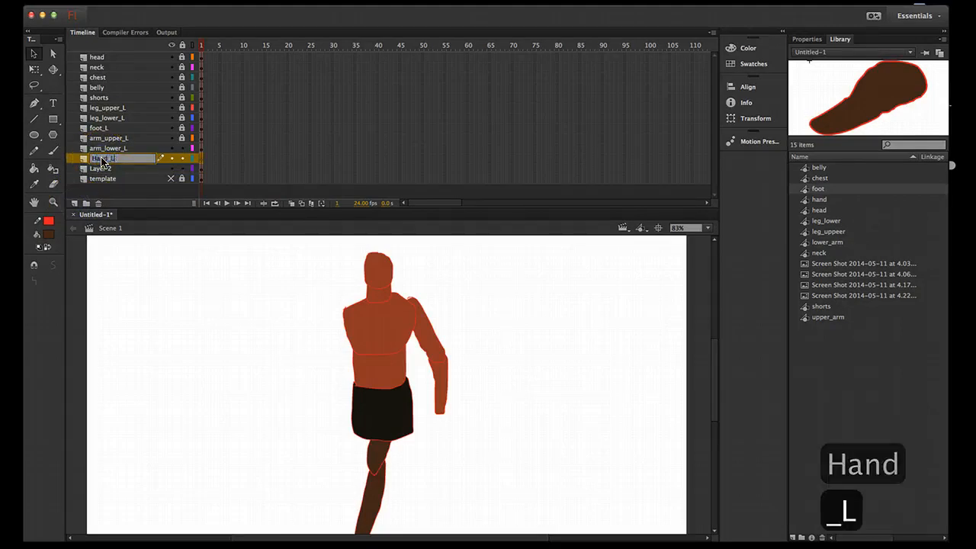
- Paste the hand in place on the Hand_L layer, and lock the Hand_L and arm_lower_L layers
{"action": "left_click", "coordinate": [201, 157]}
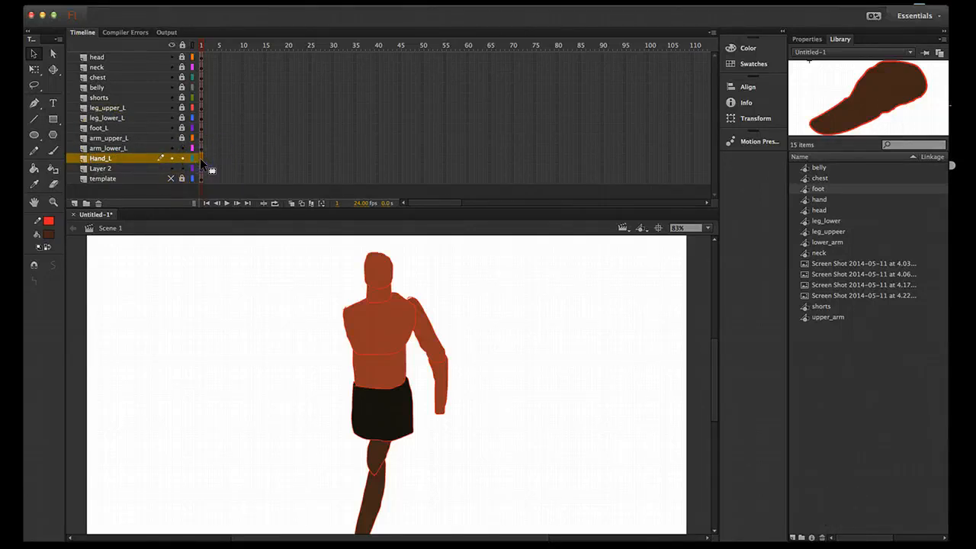
{"action": "key", "text": "shift+super+v"}
{"action": "left_click", "coordinate": [239, 272]}
{"action": "left_click", "coordinate": [183, 157]}
- Delete the emptied Layer 2 from the timeline
{"action": "left_click", "coordinate": [113, 170]}
{"action": "left_click", "coordinate": [113, 170]}
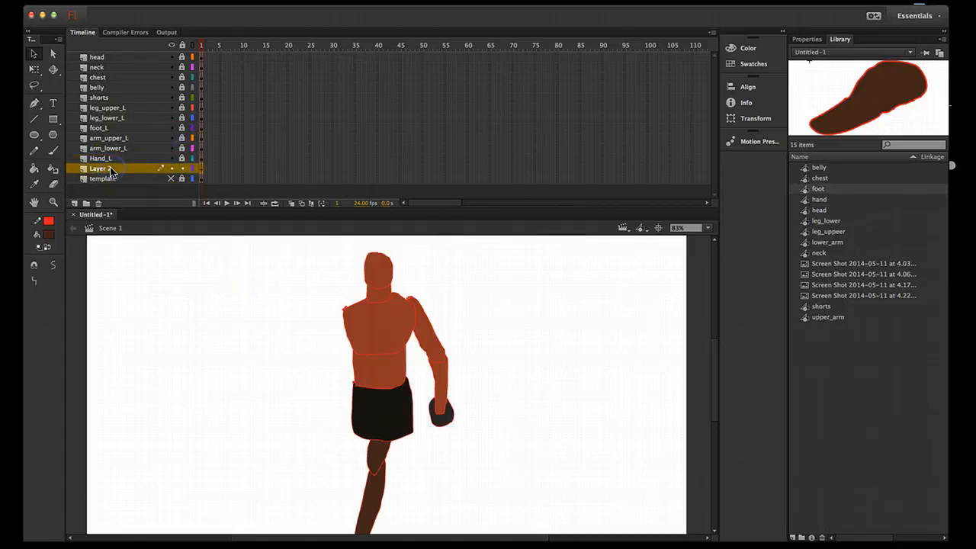
{"action": "left_click", "coordinate": [99, 204]}
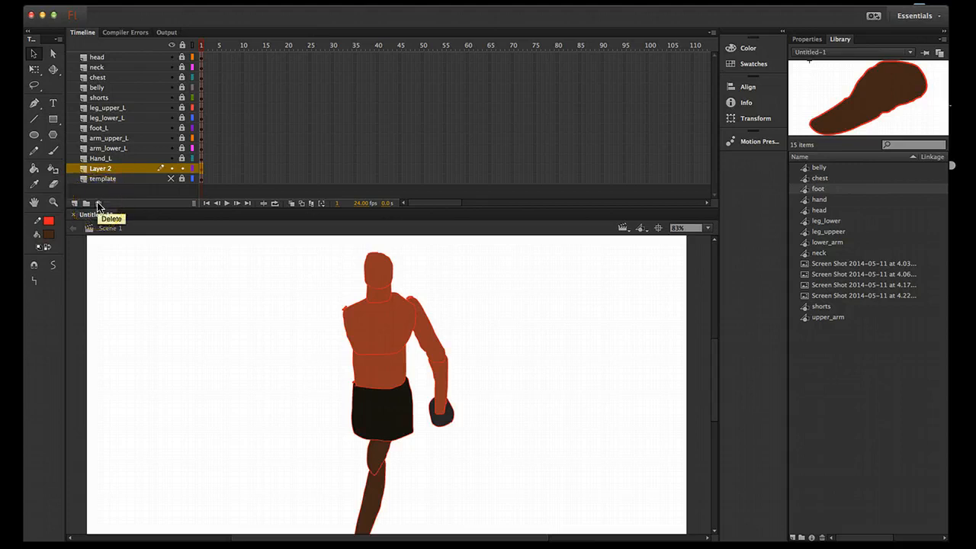
{"action": "right_click", "coordinate": [107, 170]}
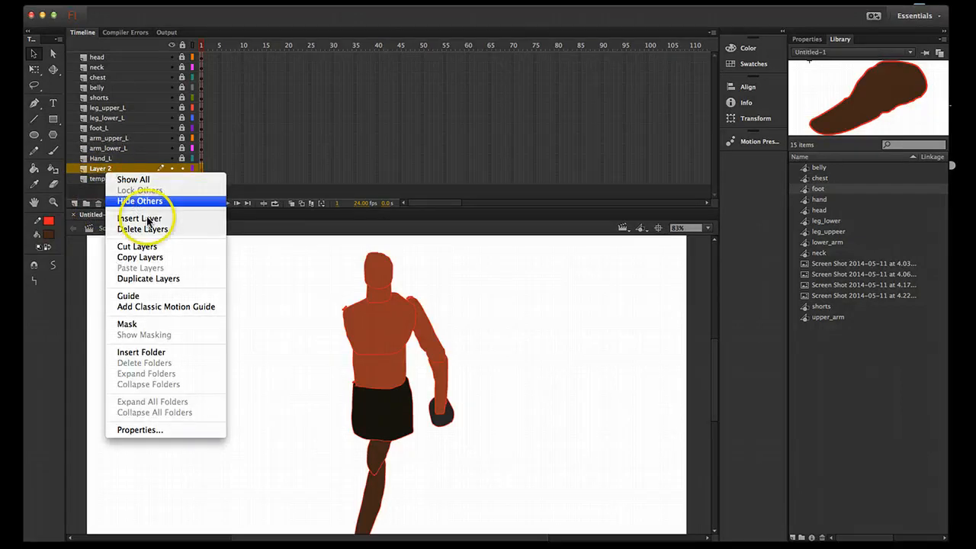
{"action": "left_click", "coordinate": [98, 193]}
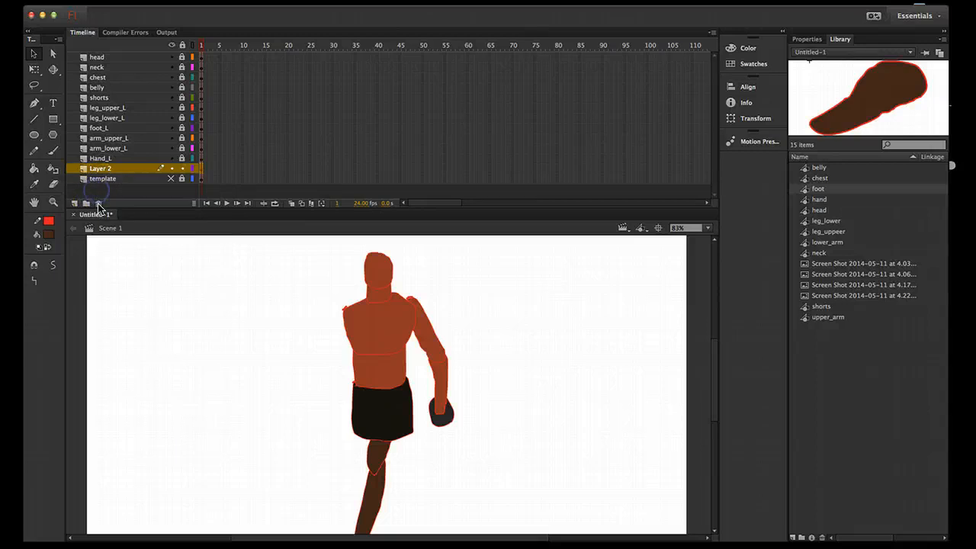
{"action": "left_click", "coordinate": [98, 204]}
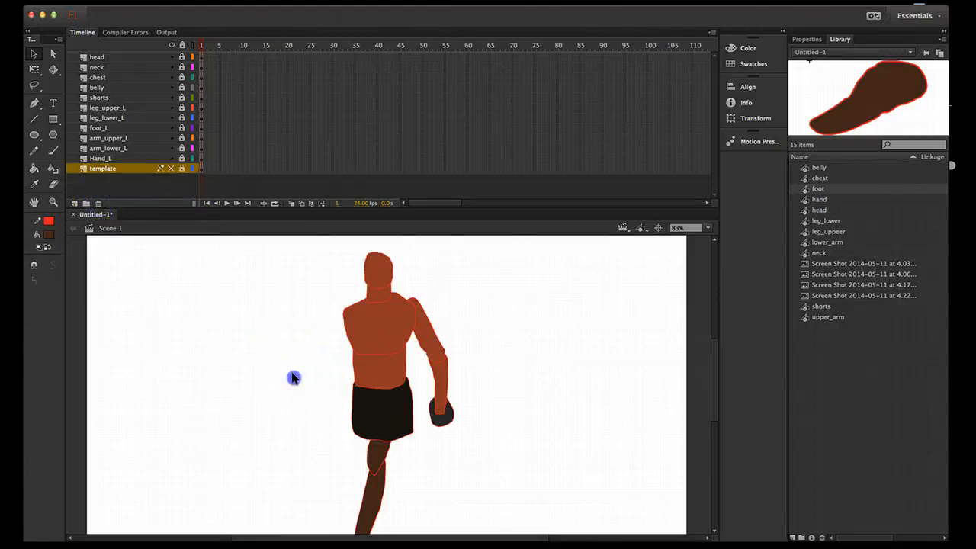
- Duplicate the leg_upper_L, leg_lower_L and foot_L layers together
{"action": "left_click_drag", "start_coordinate": [395, 160], "coordinate": [351, 192]}
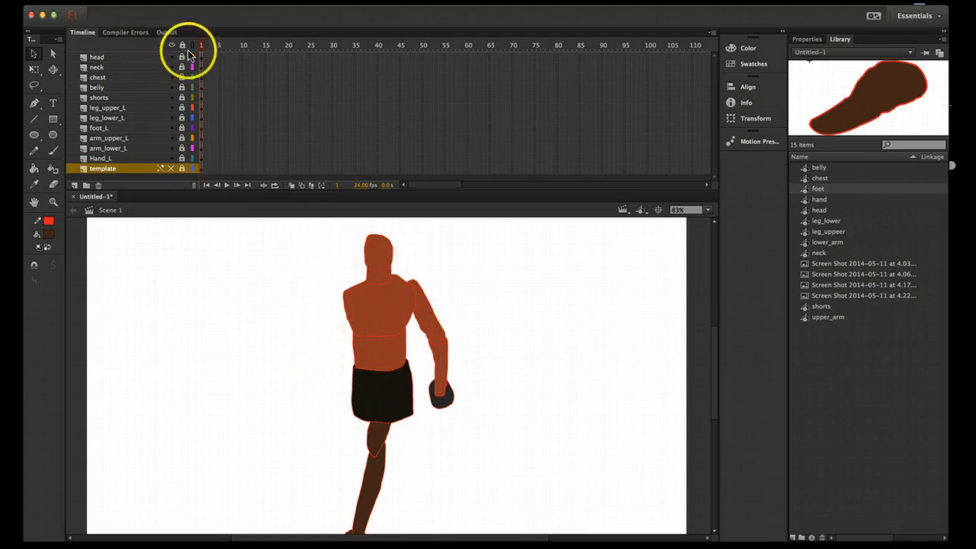
{"action": "left_click", "coordinate": [117, 108]}
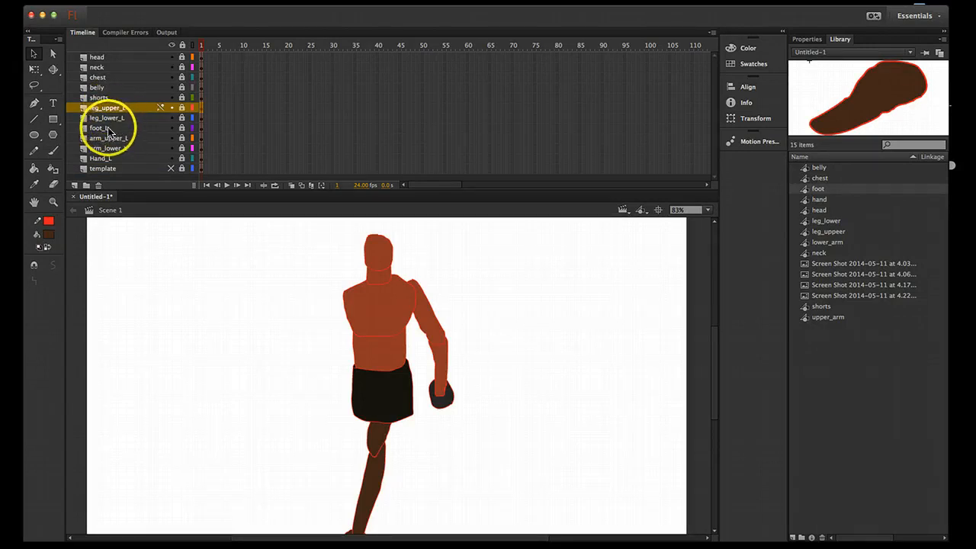
{"action": "left_click", "coordinate": [109, 129], "text": "shift"}
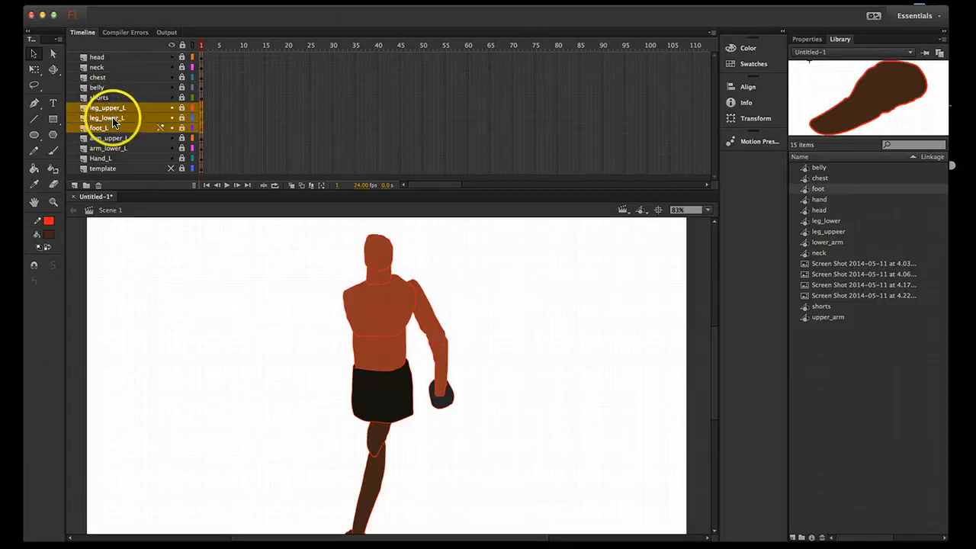
{"action": "right_click", "coordinate": [114, 119]}
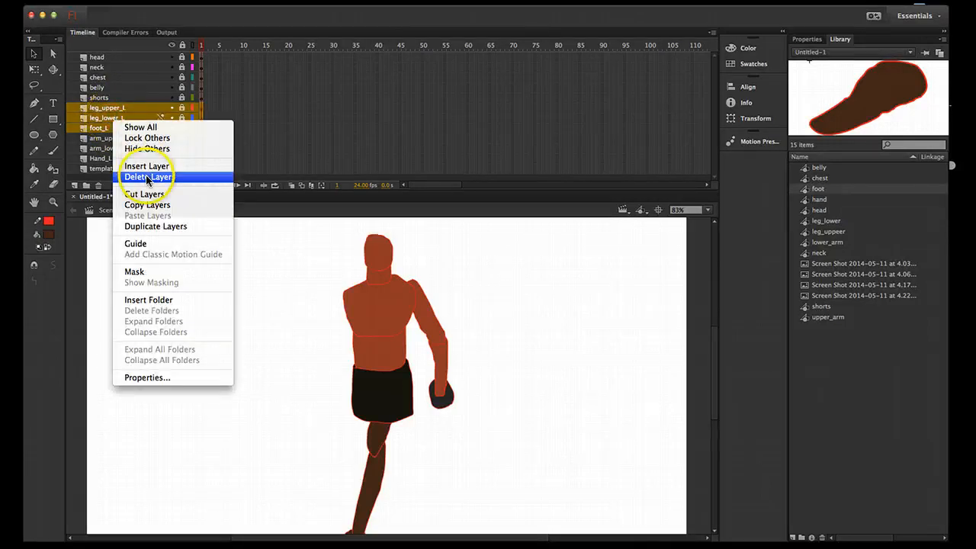
{"action": "left_click", "coordinate": [152, 227]}
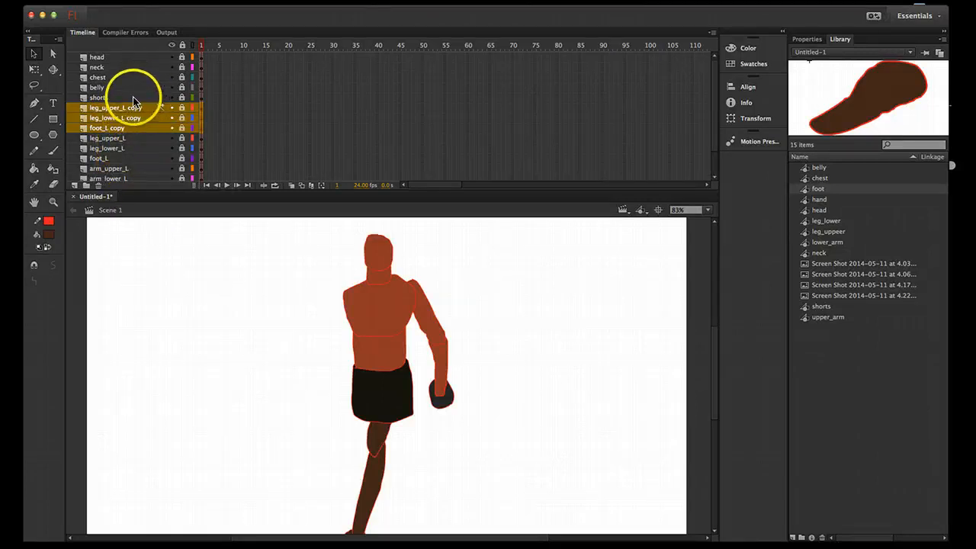
- Unlock the duplicated upper leg, lower leg and foot layers
{"action": "left_click", "coordinate": [134, 98]}
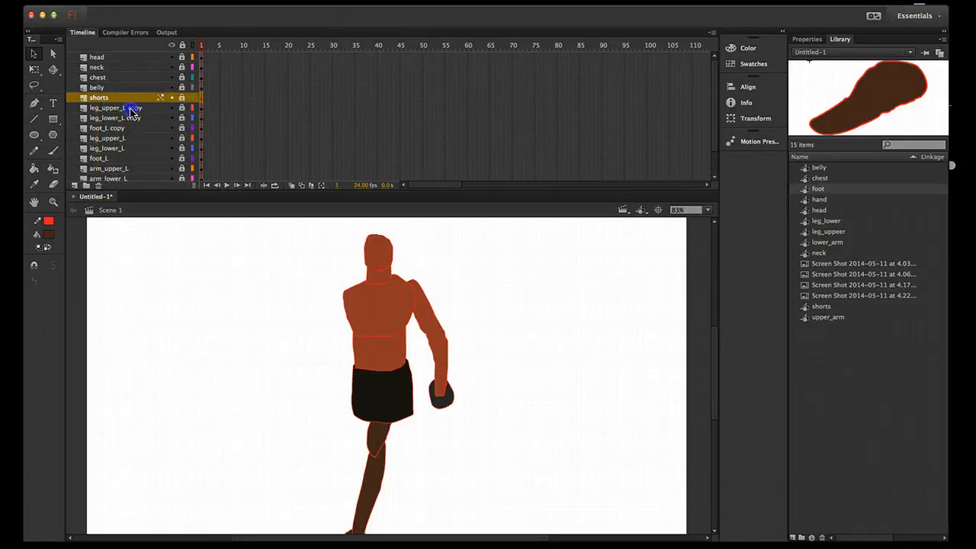
{"action": "left_click", "coordinate": [130, 108]}
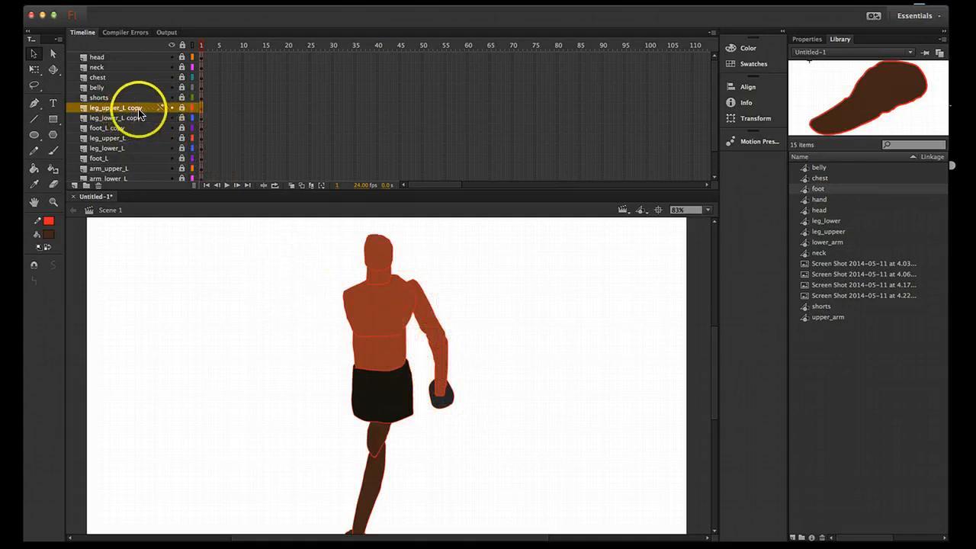
{"action": "left_click", "coordinate": [182, 111]}
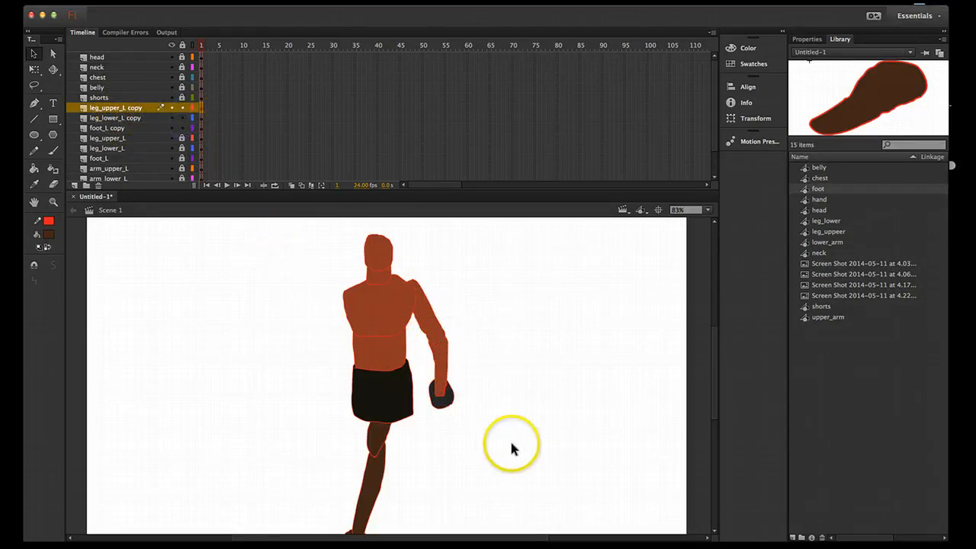
- Select the duplicated upper leg, lower leg and foot together on the stage
{"action": "left_click_drag", "start_coordinate": [514, 446], "coordinate": [422, 313]}
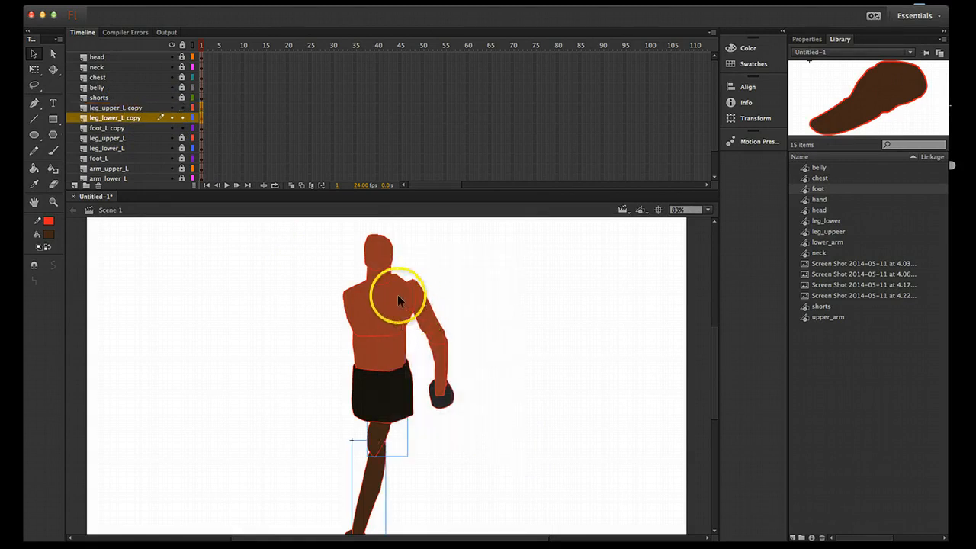
{"action": "key", "text": "space"}
{"action": "left_click_drag", "start_coordinate": [323, 449], "coordinate": [323, 383]}
{"action": "left_click", "coordinate": [335, 458]}
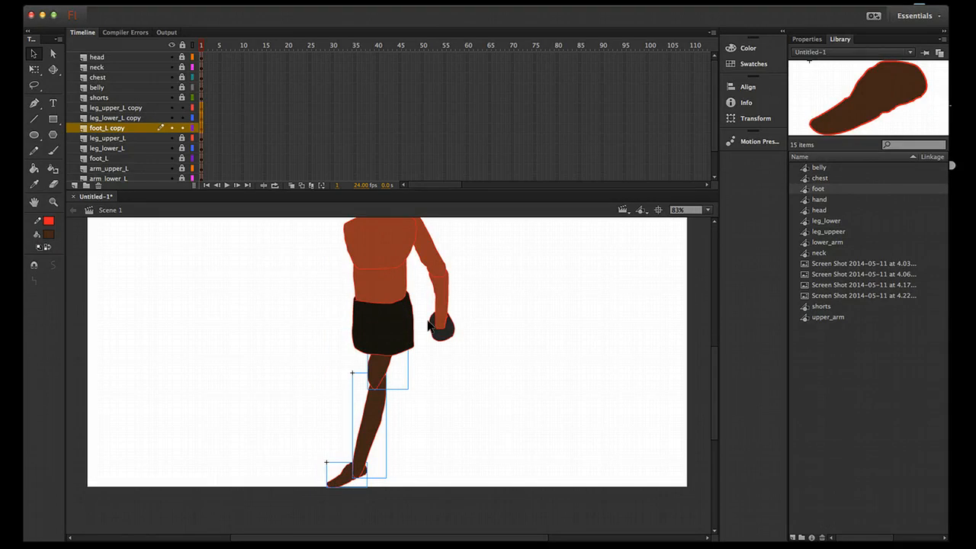
- Place the duplicated leg beside the original leg and rename its leg_upper_L copy layer to leg_upper_R
{"action": "left_click_drag", "start_coordinate": [371, 419], "coordinate": [346, 419]}
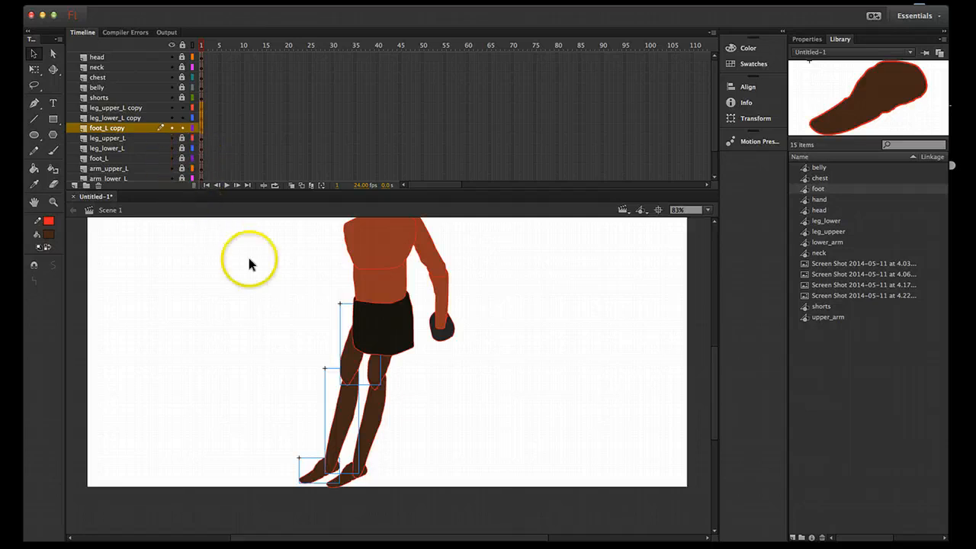
{"action": "left_click", "coordinate": [122, 100]}
{"action": "left_click", "coordinate": [131, 108]}
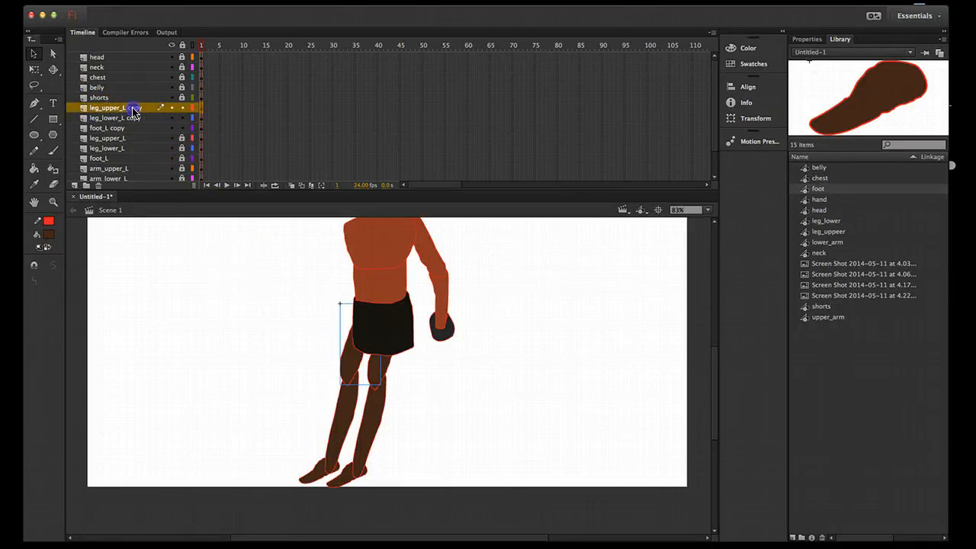
{"action": "double_click", "coordinate": [133, 108]}
{"action": "key", "text": "Right"}
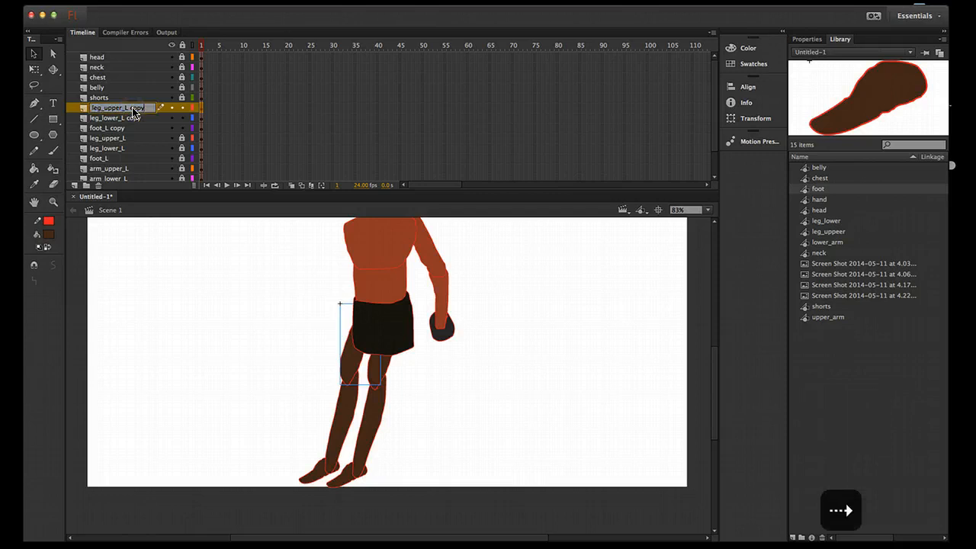
{"action": "key", "text": "BackSpace"}
{"action": "key", "text": "BackSpace"}
{"action": "key", "text": "BackSpace"}
{"action": "key", "text": "BackSpace"}
{"action": "key", "text": "BackSpace"}
{"action": "key", "text": "BackSpace"}
{"action": "type", "text": "R"}
- Rename the leg_lower_L copy layer to leg_lower_R
{"action": "left_click", "coordinate": [143, 123]}
{"action": "double_click", "coordinate": [137, 122]}
{"action": "key", "text": "Right"}
{"action": "key", "text": "BackSpace"}
{"action": "key", "text": "BackSpace"}
{"action": "key", "text": "BackSpace"}
{"action": "key", "text": "BackSpace"}
{"action": "key", "text": "BackSpace"}
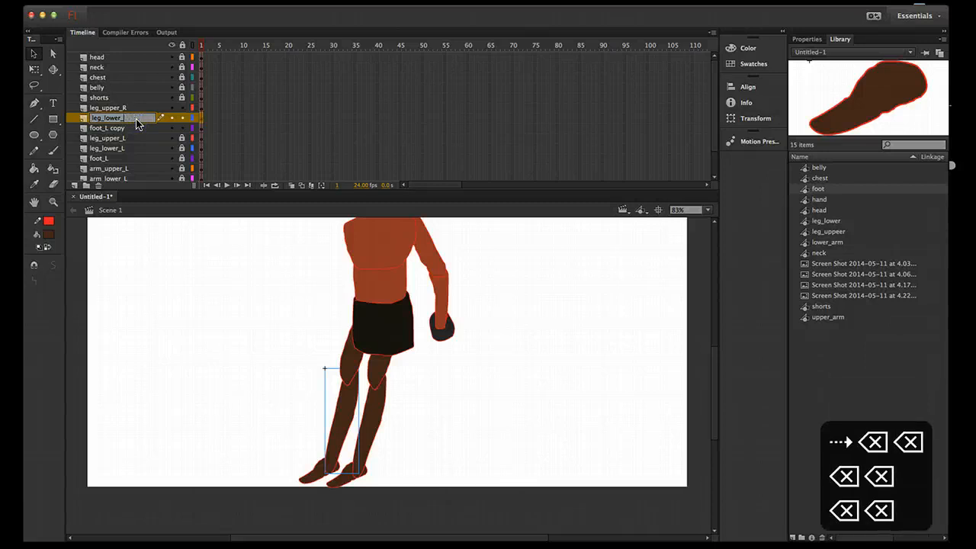
{"action": "type", "text": "R"}
- Rename the foot_L copy layer to foot_R and deselect everything on the stage
{"action": "left_click", "coordinate": [124, 129]}
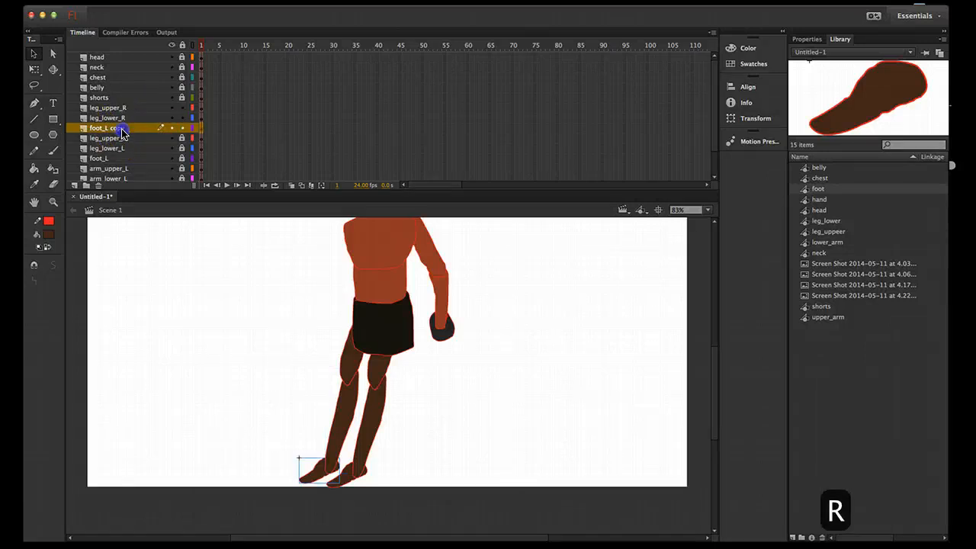
{"action": "double_click", "coordinate": [121, 129]}
{"action": "key", "text": "Right"}
{"action": "key", "text": "BackSpace"}
{"action": "key", "text": "BackSpace"}
{"action": "key", "text": "BackSpace"}
{"action": "key", "text": "BackSpace"}
{"action": "key", "text": "BackSpace"}
{"action": "key", "text": "BackSpace"}
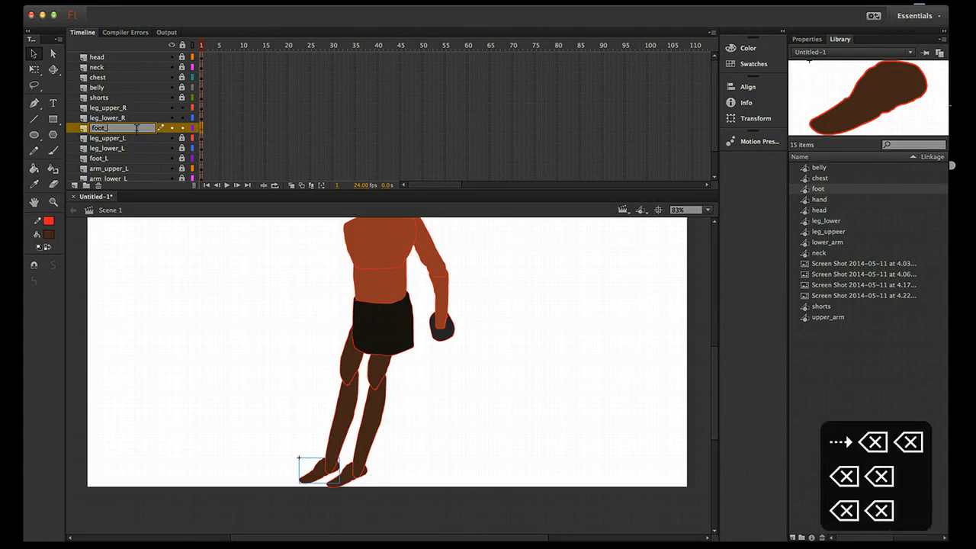
{"action": "type", "text": "R"}
{"action": "left_click", "coordinate": [227, 262]}
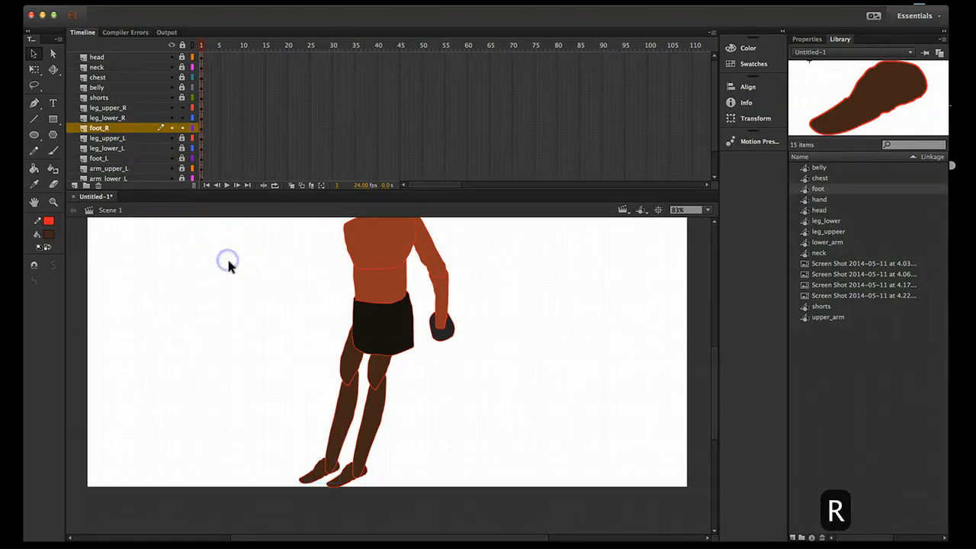
- Lock the leg_upper_R, leg_lower_R and foot_R layers
{"action": "key", "text": "space"}
{"action": "left_click_drag", "start_coordinate": [308, 334], "coordinate": [303, 353]}
{"action": "left_click", "coordinate": [183, 109]}
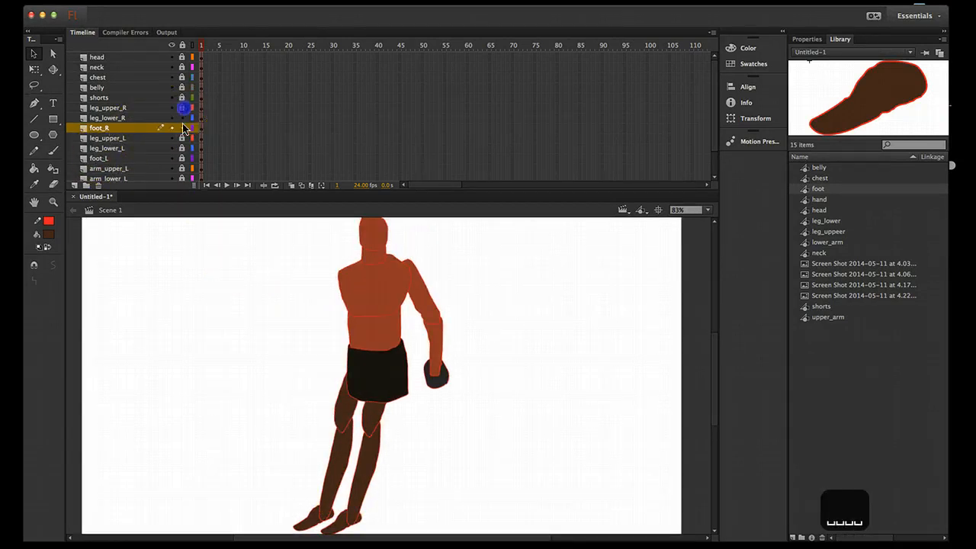
{"action": "left_click", "coordinate": [182, 118]}
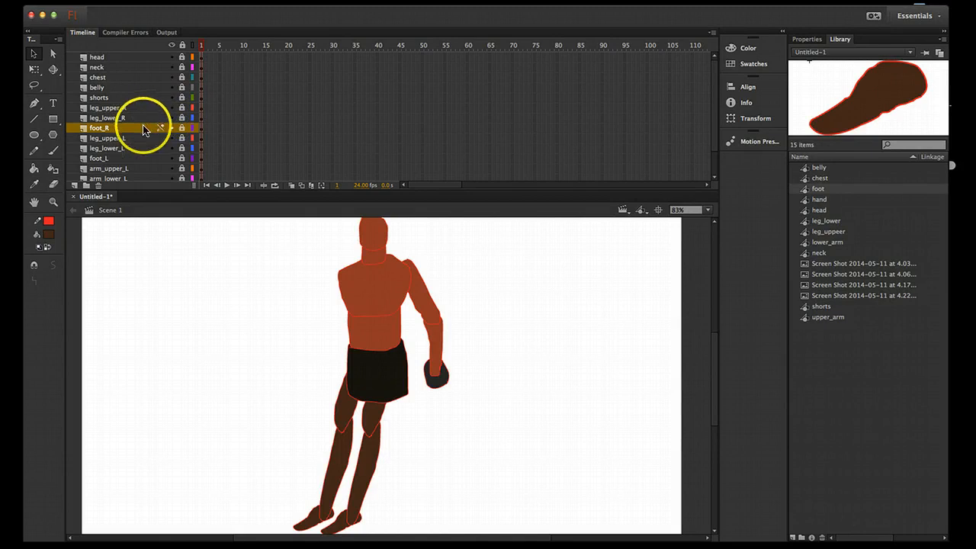
- Enlarge the timeline to show every layer and duplicate the arm_upper_L, arm_lower_L and Hand_L layers together
{"action": "left_click_drag", "start_coordinate": [338, 190], "coordinate": [340, 220]}
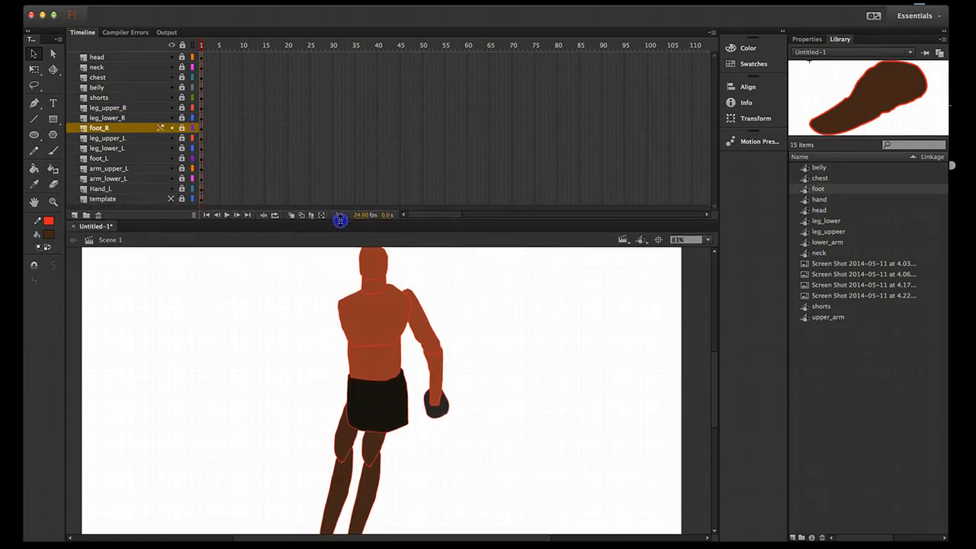
{"action": "left_click", "coordinate": [115, 171]}
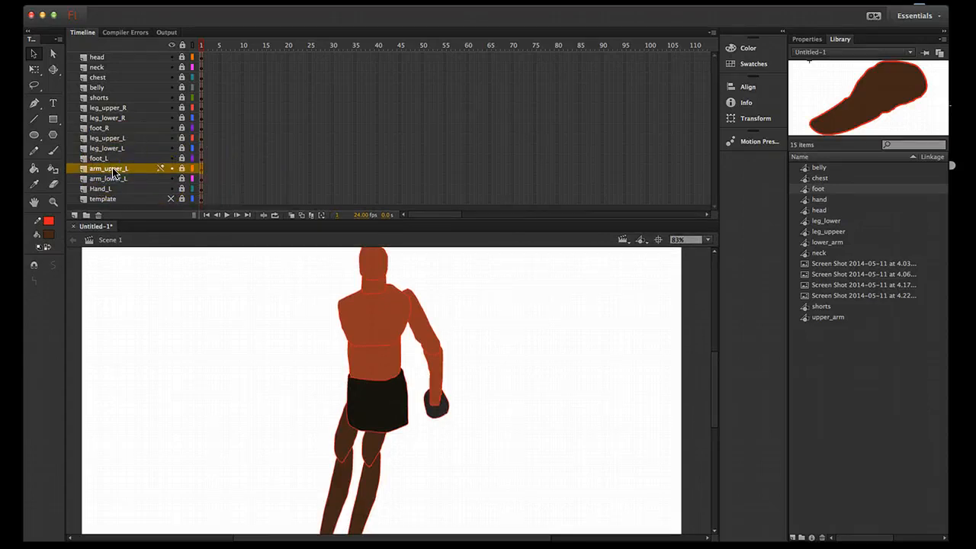
{"action": "left_click", "coordinate": [109, 191], "text": "shift"}
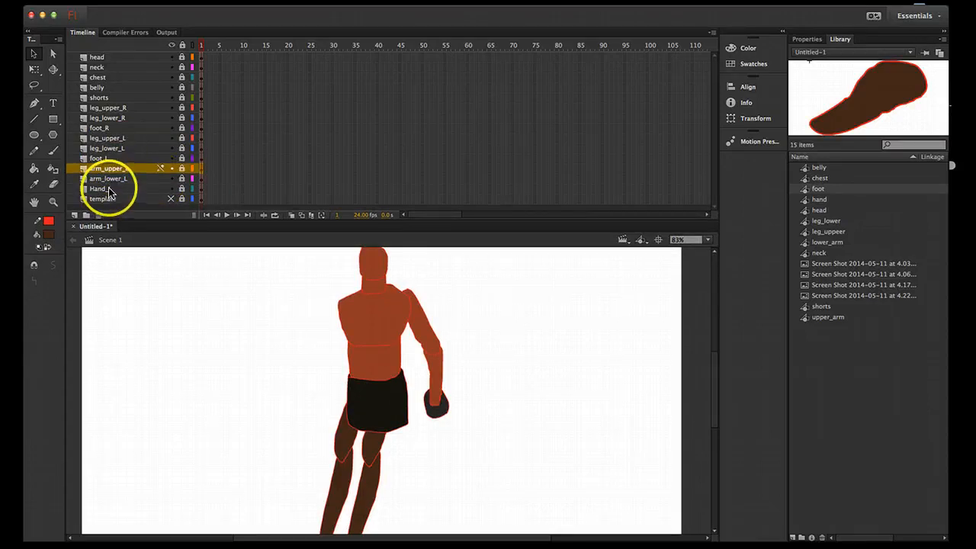
{"action": "left_click", "coordinate": [116, 178]}
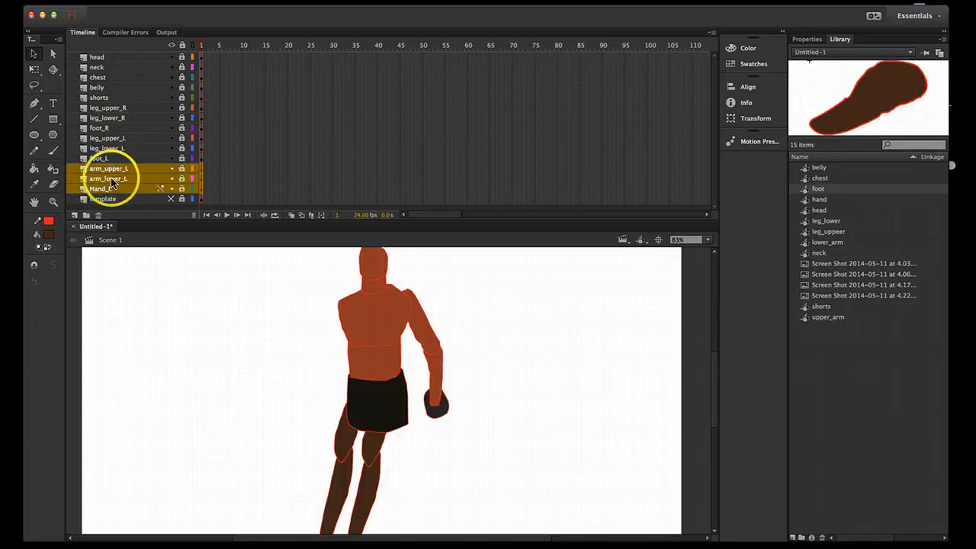
{"action": "right_click", "coordinate": [114, 181]}
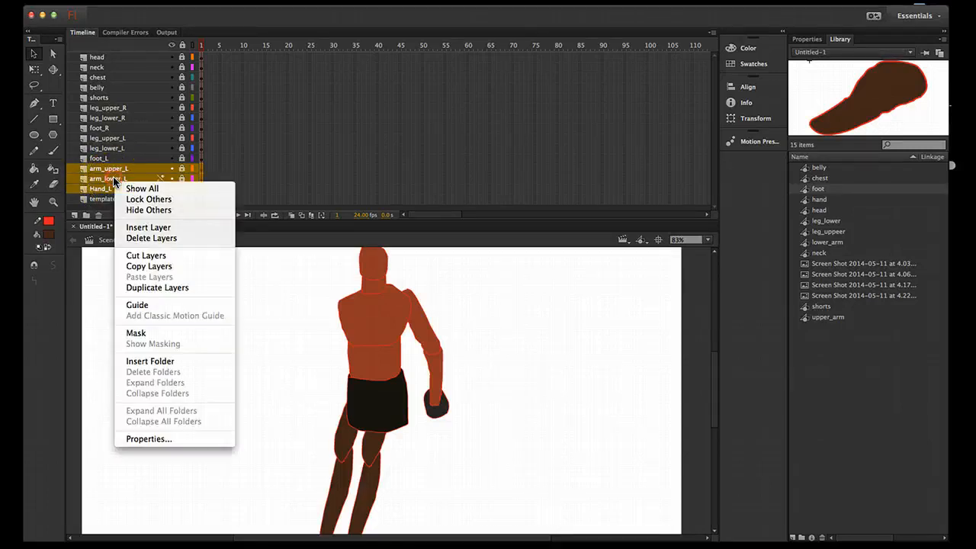
{"action": "left_click", "coordinate": [156, 287]}
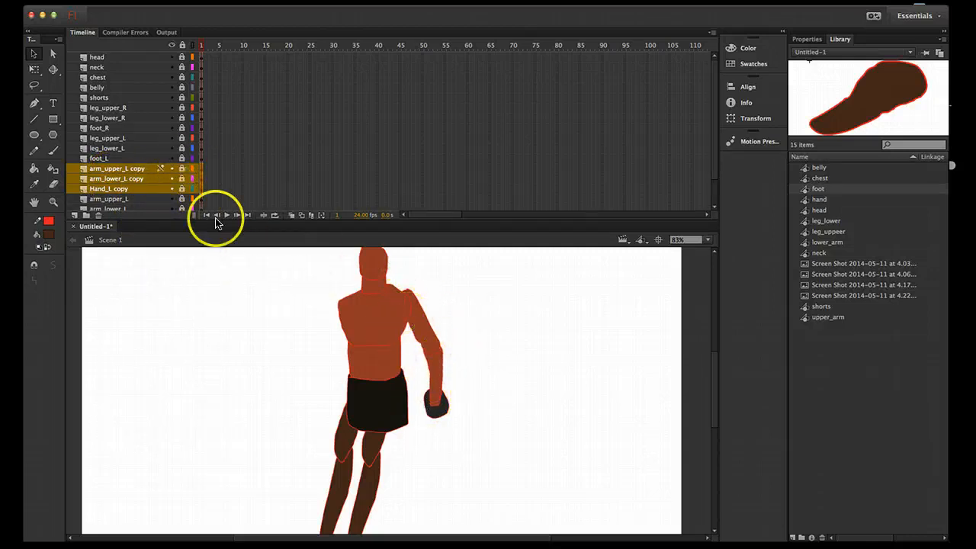
- Unlock the three duplicated arm layers and move the copied arm to the opposite side of the torso
{"action": "left_click_drag", "start_coordinate": [182, 169], "coordinate": [182, 179]}
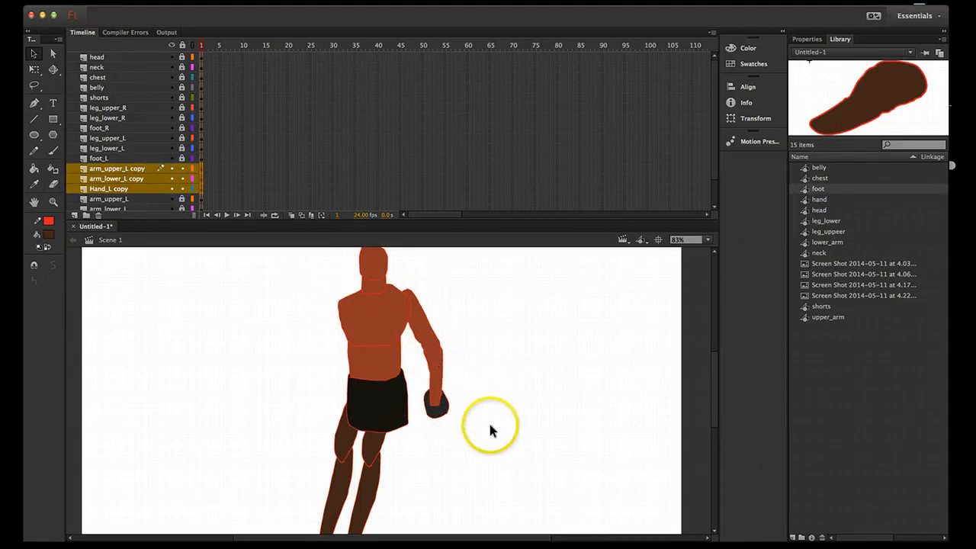
{"action": "left_click_drag", "start_coordinate": [446, 392], "coordinate": [377, 266]}
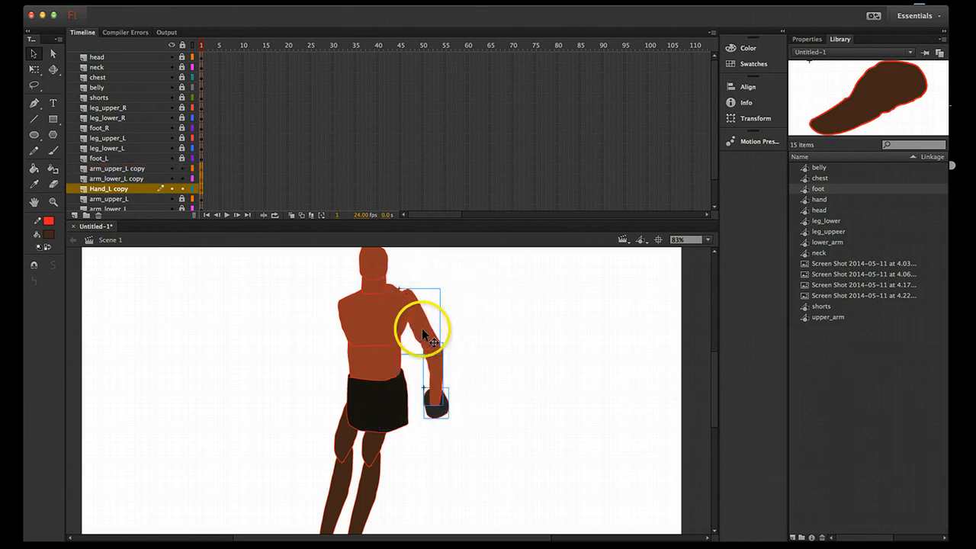
{"action": "left_click_drag", "start_coordinate": [424, 331], "coordinate": [321, 338]}
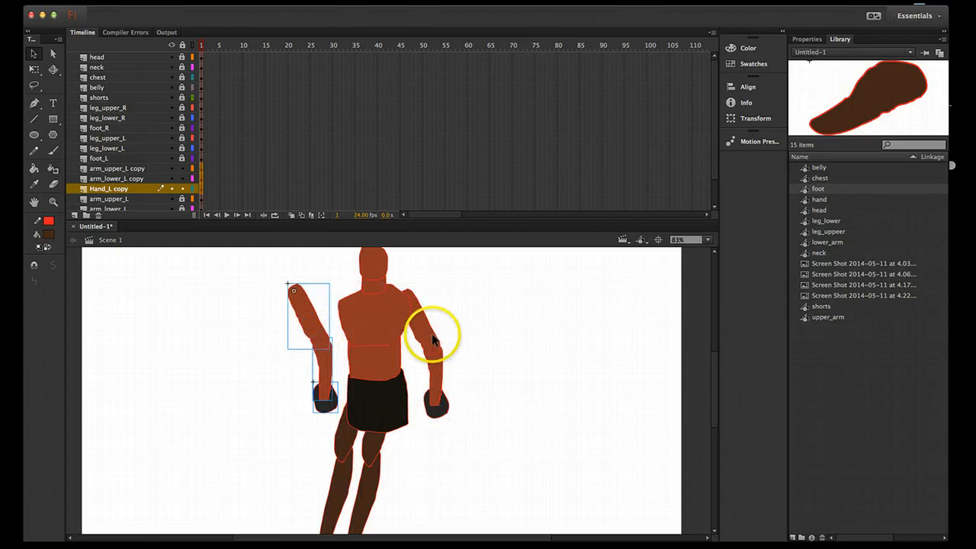
- Rename the arm_upper_L copy layer to arm_upper_R
{"action": "left_click", "coordinate": [133, 172]}
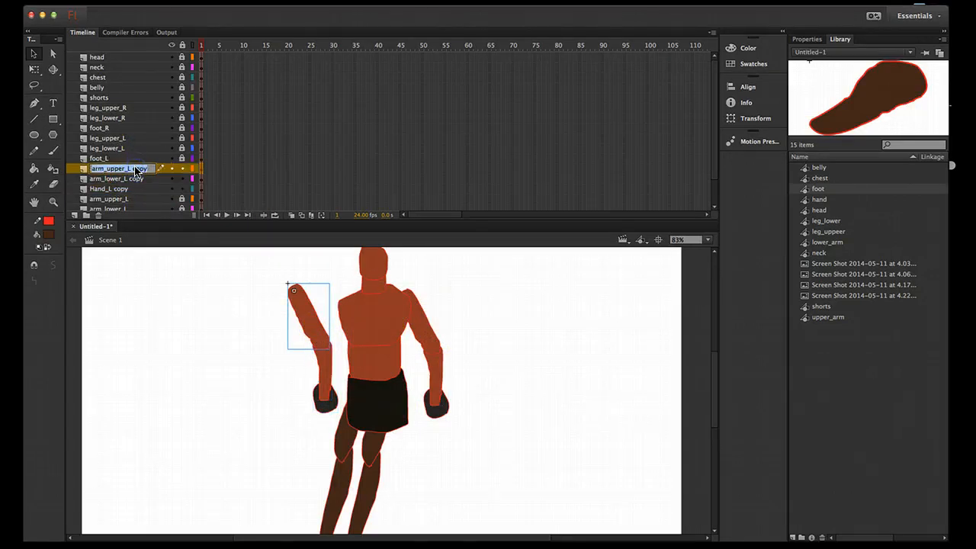
{"action": "key", "text": "Right"}
{"action": "key", "text": "BackSpace"}
{"action": "key", "text": "BackSpace"}
{"action": "key", "text": "BackSpace"}
{"action": "key", "text": "BackSpace"}
{"action": "key", "text": "BackSpace"}
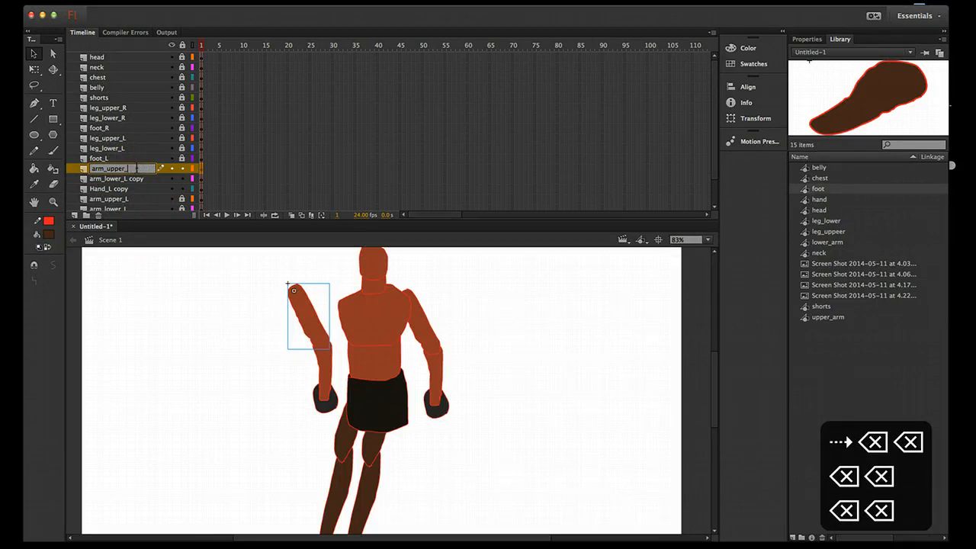
{"action": "type", "text": "R"}
- Rename the arm_lower_L copy layer to arm_lower_R
{"action": "left_click", "coordinate": [147, 182]}
{"action": "double_click", "coordinate": [136, 179]}
{"action": "key", "text": "Right"}
{"action": "key", "text": "BackSpace"}
{"action": "key", "text": "BackSpace"}
{"action": "key", "text": "BackSpace"}
{"action": "key", "text": "BackSpace"}
{"action": "key", "text": "BackSpace"}
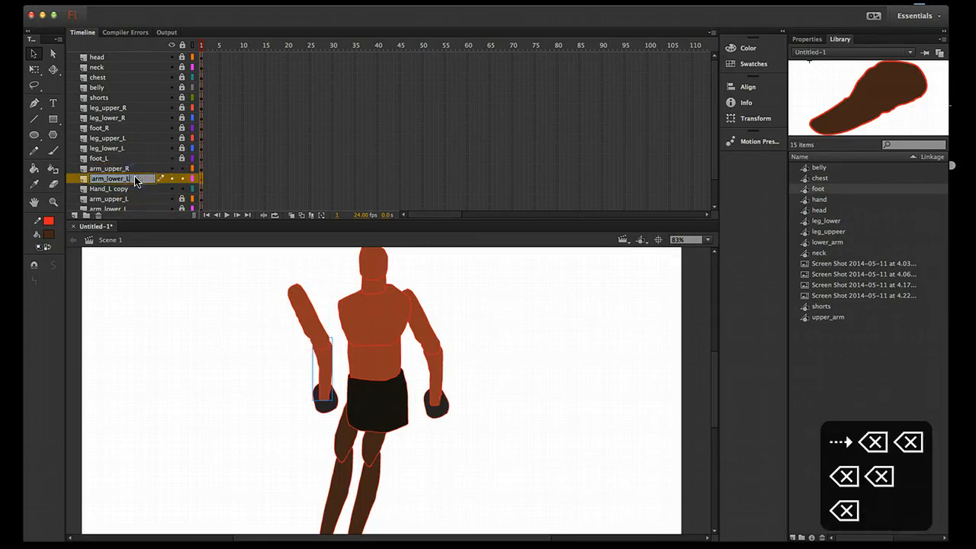
{"action": "type", "text": "R"}
- Rename the Hand_L copy layer to Hand_R and deselect everything on the stage
{"action": "left_click", "coordinate": [126, 191]}
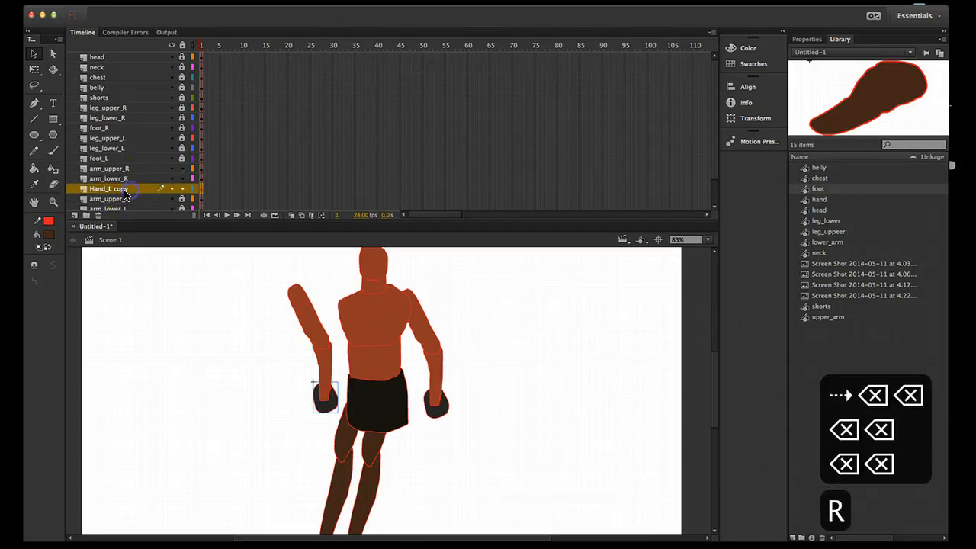
{"action": "double_click", "coordinate": [124, 190]}
{"action": "key", "text": "Right"}
{"action": "key", "text": "BackSpace"}
{"action": "key", "text": "BackSpace"}
{"action": "key", "text": "BackSpace"}
{"action": "key", "text": "BackSpace"}
{"action": "key", "text": "BackSpace"}
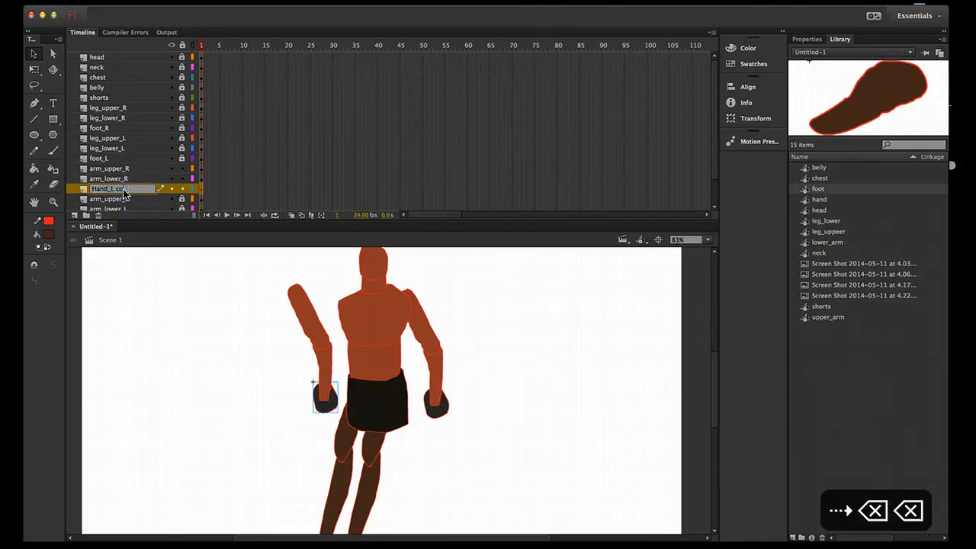
{"action": "type", "text": "R"}
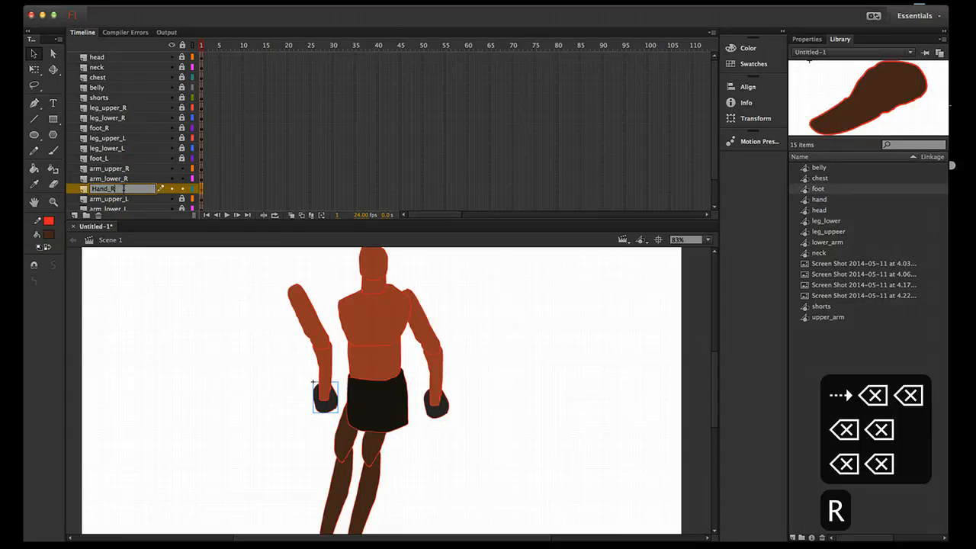
{"action": "left_click", "coordinate": [212, 279]}
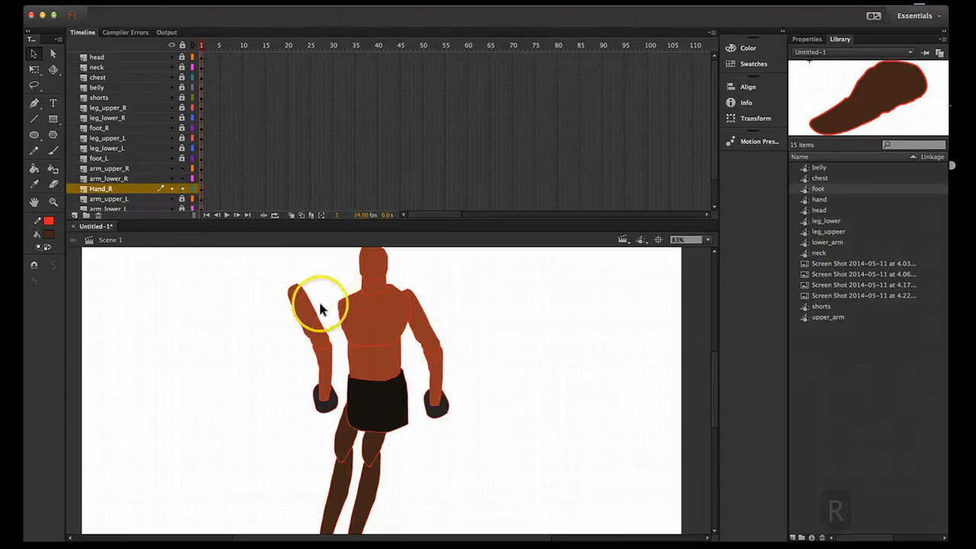
- Rotate and reposition the copied upper arm, lower arm and hand so the arm hangs outward from the empty shoulder
{"action": "left_click", "coordinate": [309, 322]}
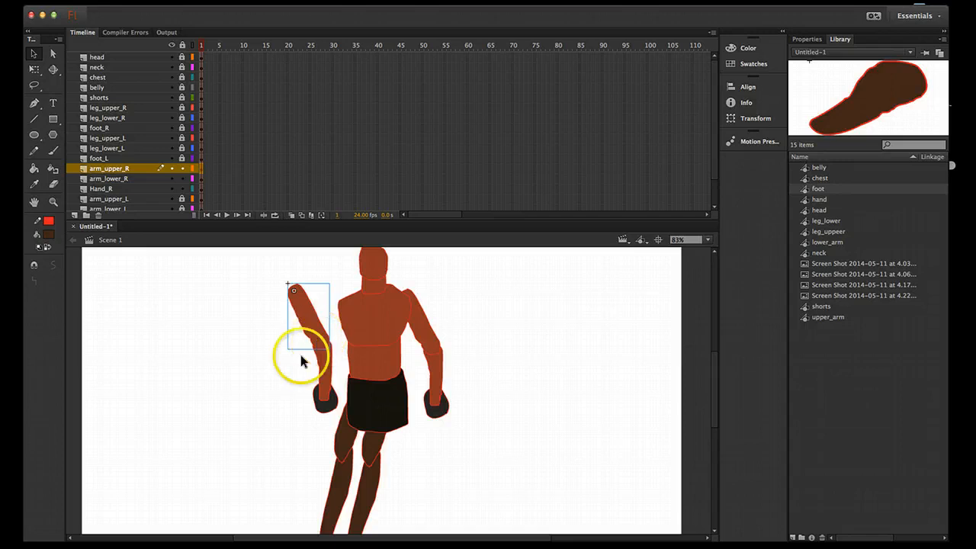
{"action": "key", "text": "q"}
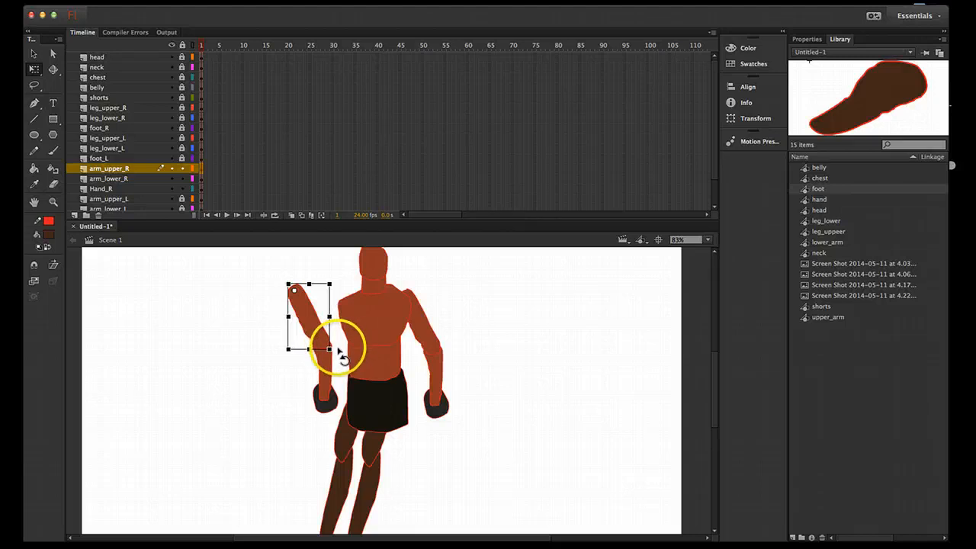
{"action": "mouse_move", "coordinate": [333, 353]}
{"action": "left_mouse_down"}
{"action": "mouse_move", "coordinate": [295, 364]}
{"action": "mouse_move", "coordinate": [273, 351]}
{"action": "mouse_move", "coordinate": [321, 338]}
{"action": "mouse_move", "coordinate": [340, 348]}
{"action": "left_mouse_up"}
{"action": "left_click", "coordinate": [339, 385]}
{"action": "left_click_drag", "start_coordinate": [343, 401], "coordinate": [331, 429]}
{"action": "key", "text": "space"}
{"action": "left_click_drag", "start_coordinate": [427, 457], "coordinate": [438, 433]}
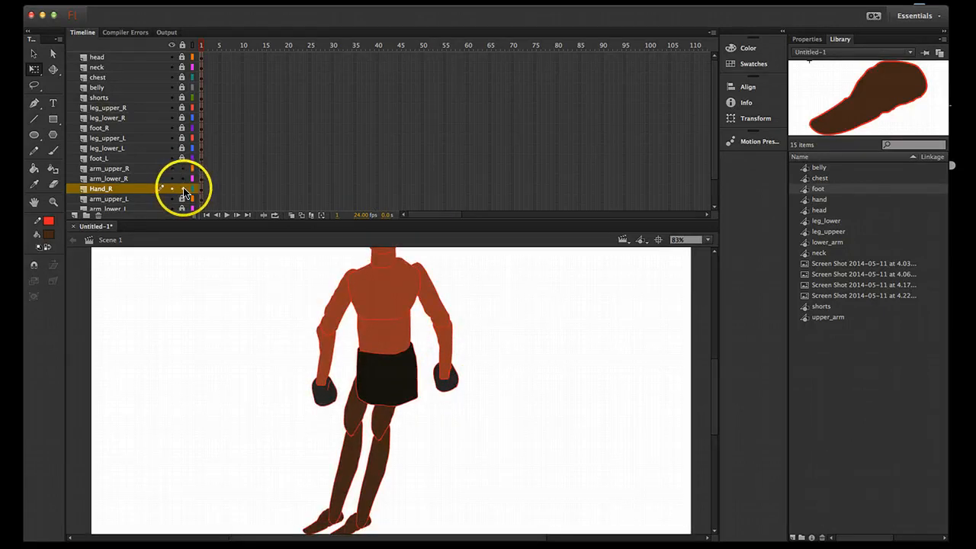
- Reduce the timeline's height and bring the whole boxer figure into view on the stage
{"action": "left_click", "coordinate": [432, 225]}
{"action": "left_click_drag", "start_coordinate": [432, 223], "coordinate": [433, 124]}
{"action": "key", "text": "space"}
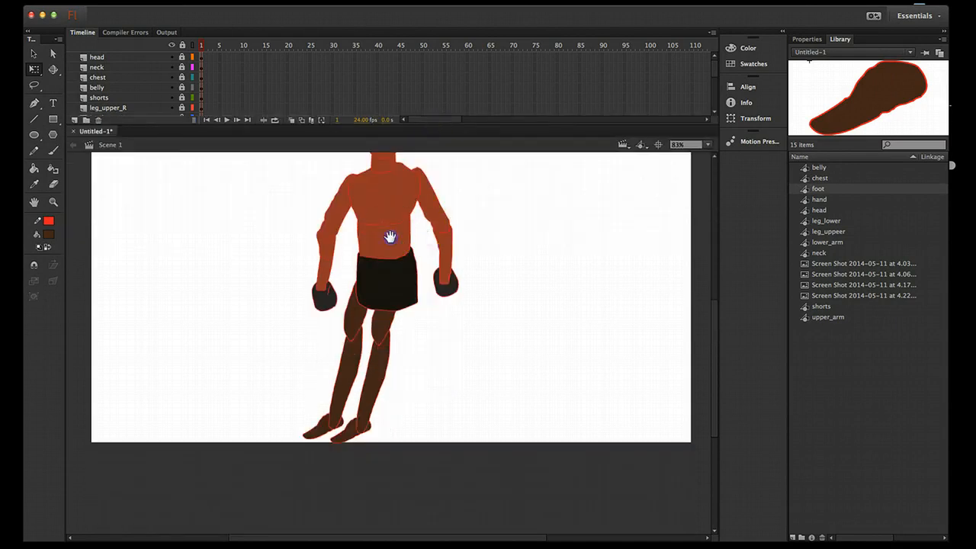
{"action": "left_click_drag", "start_coordinate": [388, 224], "coordinate": [394, 298]}
{"action": "left_click", "coordinate": [378, 341]}
{"action": "left_click", "coordinate": [474, 308]}
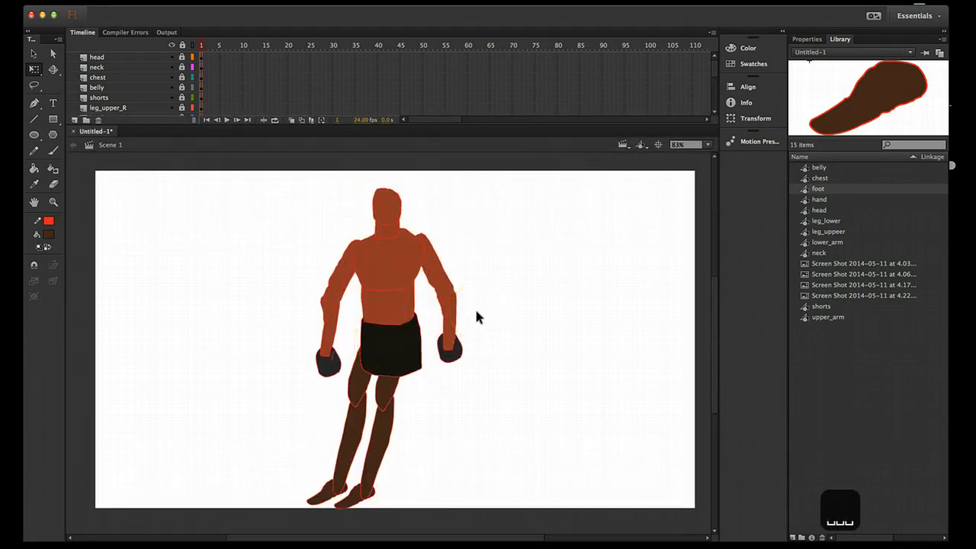
{"action": "left_click", "coordinate": [423, 362]}
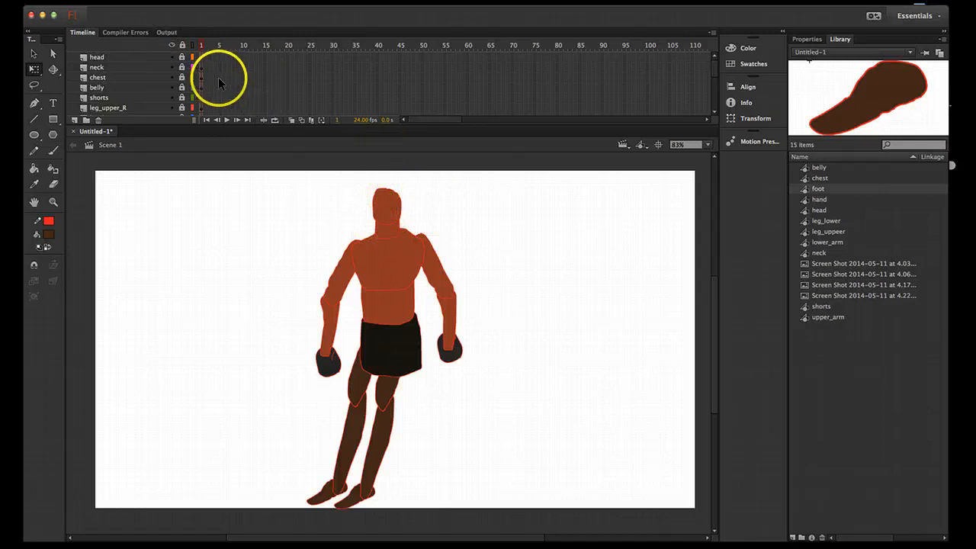
- Unlock the head layer, open the head symbol for editing in place and deselect its shape
{"action": "left_click", "coordinate": [181, 57]}
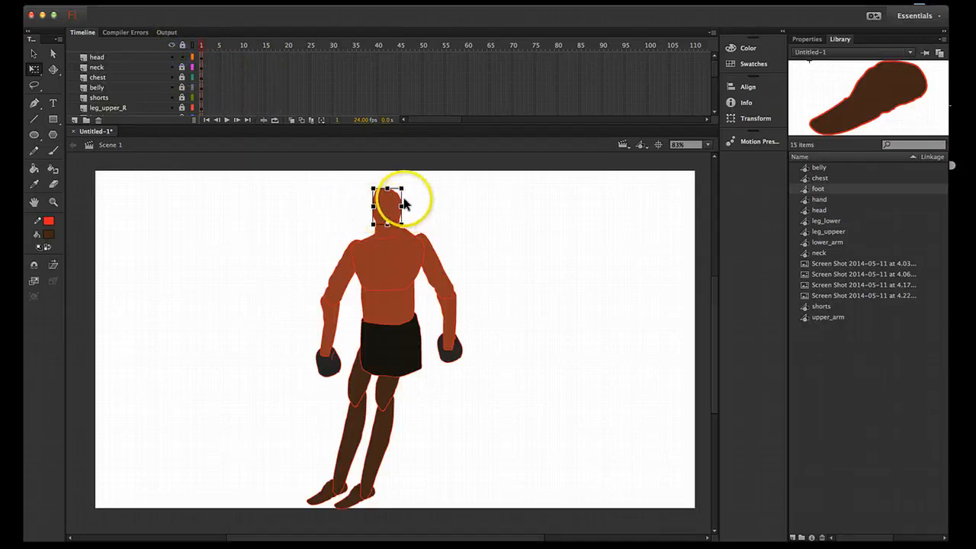
{"action": "left_click", "coordinate": [450, 212]}
{"action": "left_click", "coordinate": [387, 212]}
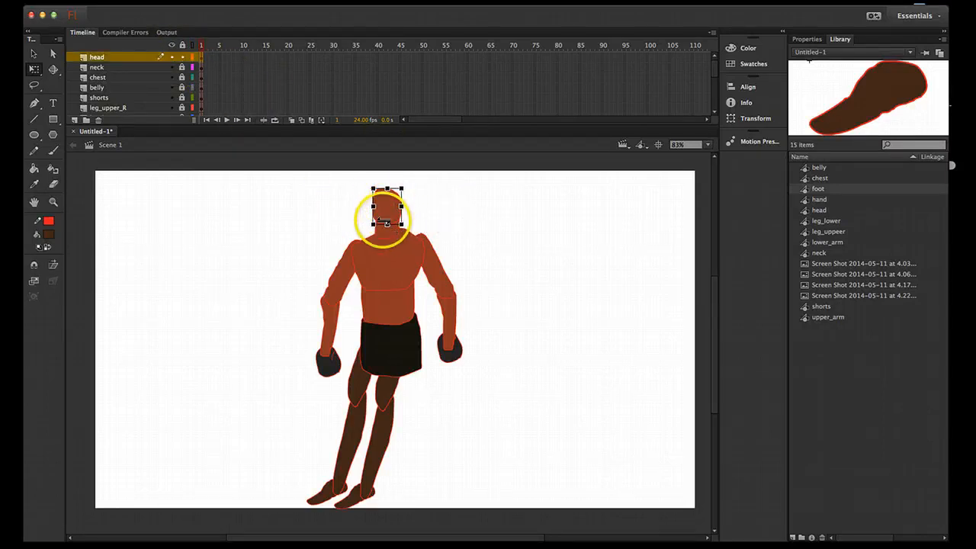
{"action": "double_click", "coordinate": [388, 205]}
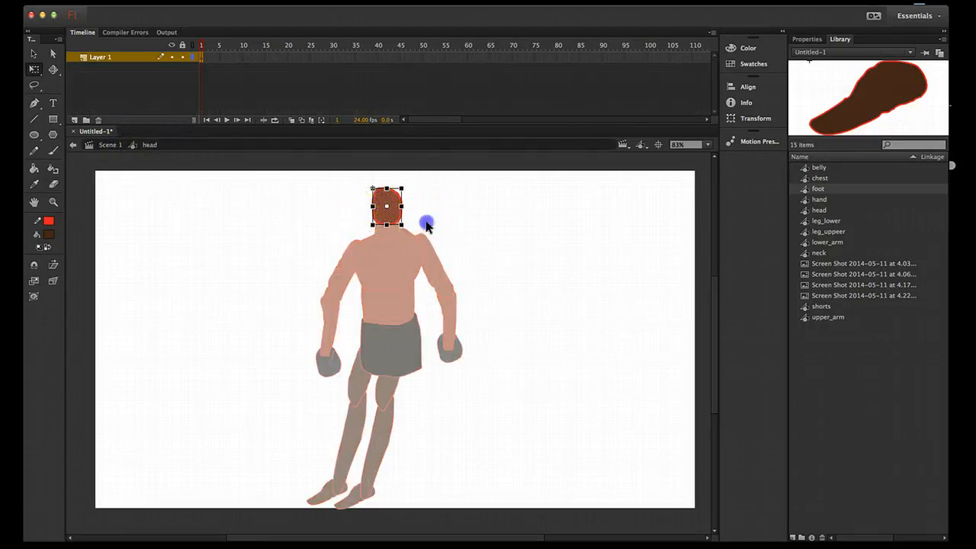
{"action": "left_click", "coordinate": [427, 227]}
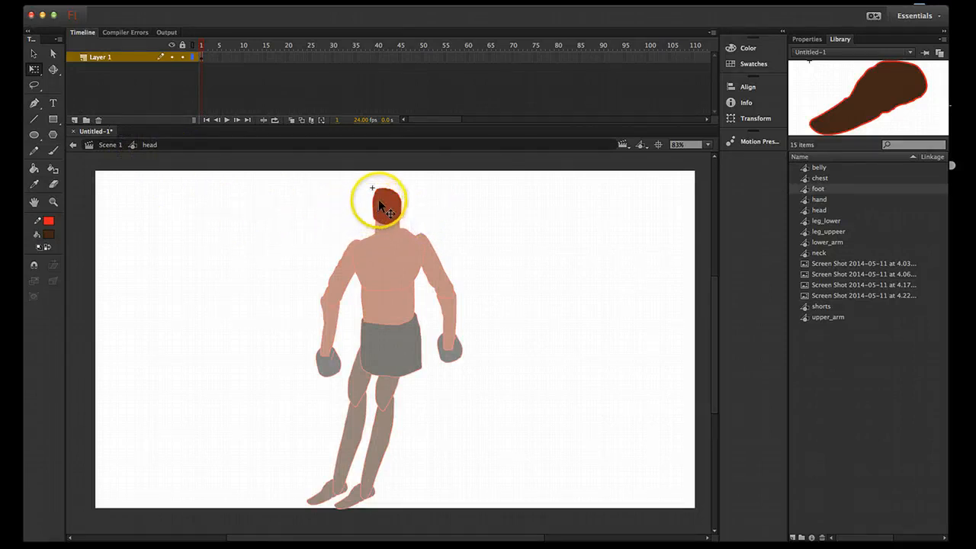
- Reopen the head symbol in place, set the stroke colour to black, and brush two eyes and a curled moustache onto the face
{"action": "left_click", "coordinate": [100, 147]}
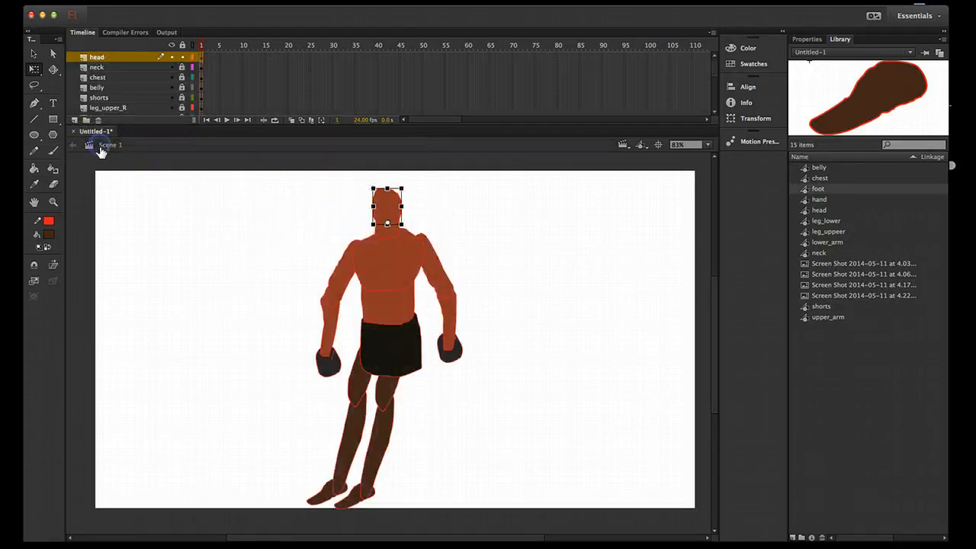
{"action": "double_click", "coordinate": [386, 204]}
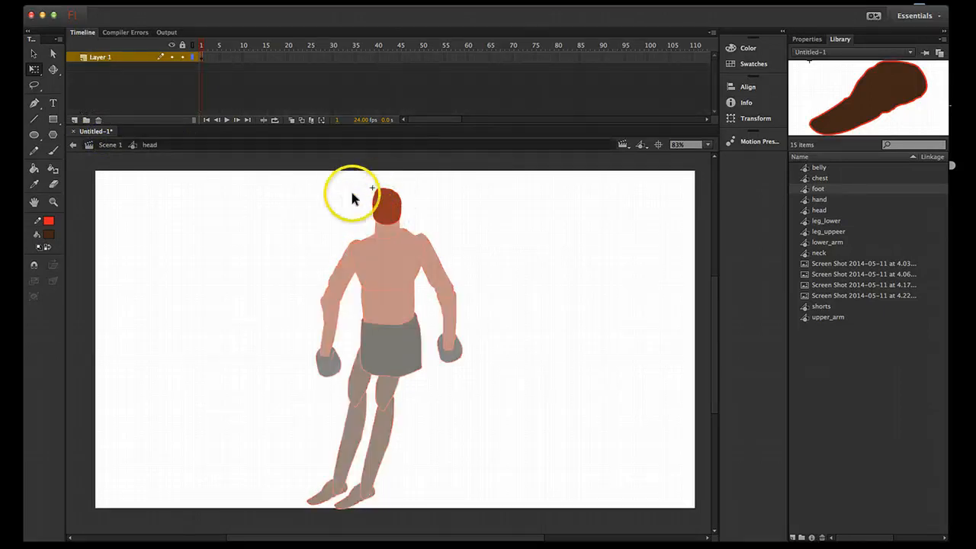
{"action": "left_click", "coordinate": [52, 150]}
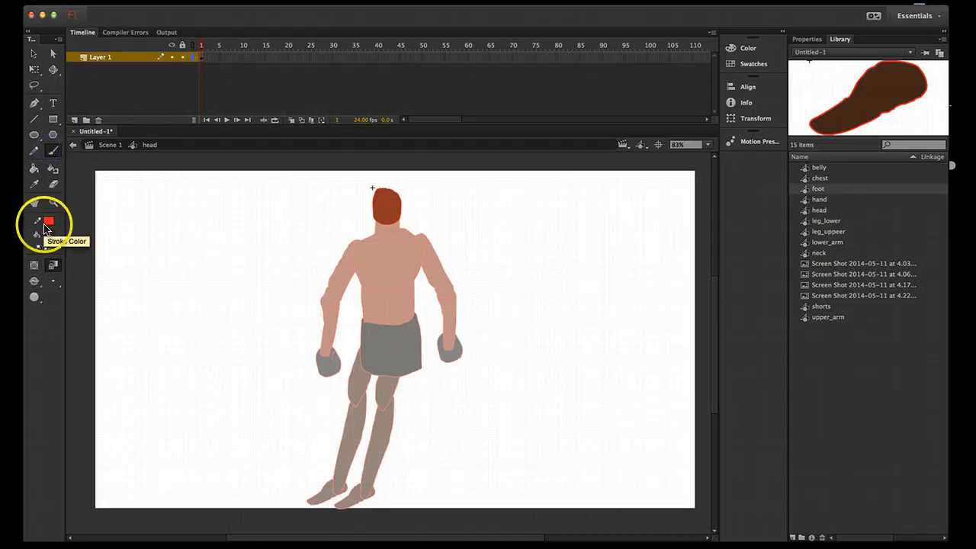
{"action": "left_click", "coordinate": [48, 225]}
{"action": "left_click", "coordinate": [76, 256]}
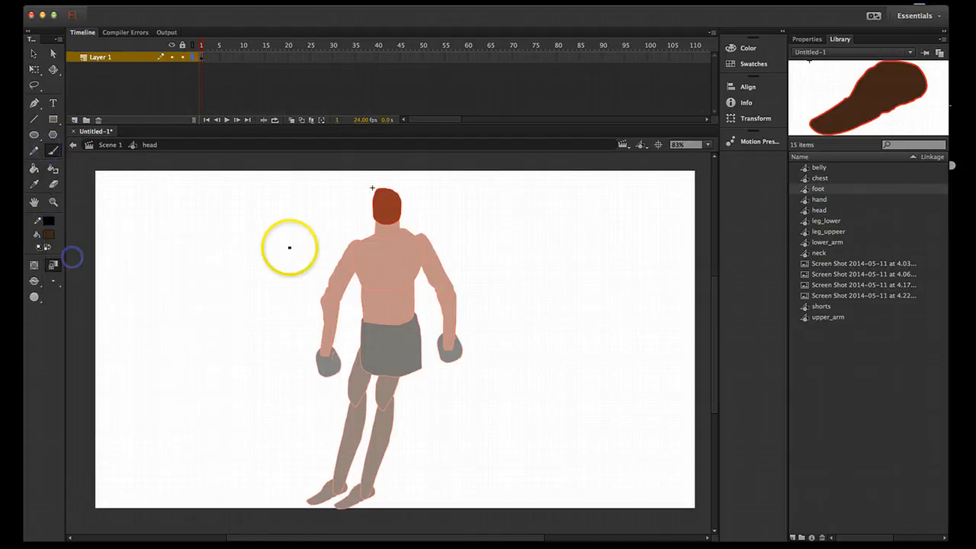
{"action": "left_click_drag", "start_coordinate": [383, 213], "coordinate": [381, 215]}
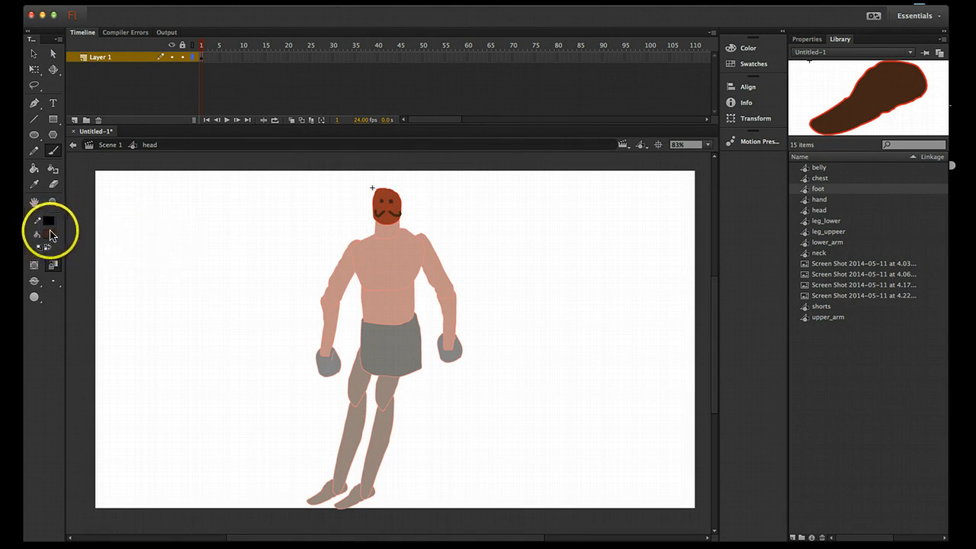
- Set the fill colour to black and brush eyebrow strokes above the eyes on the head
{"action": "left_click", "coordinate": [49, 234]}
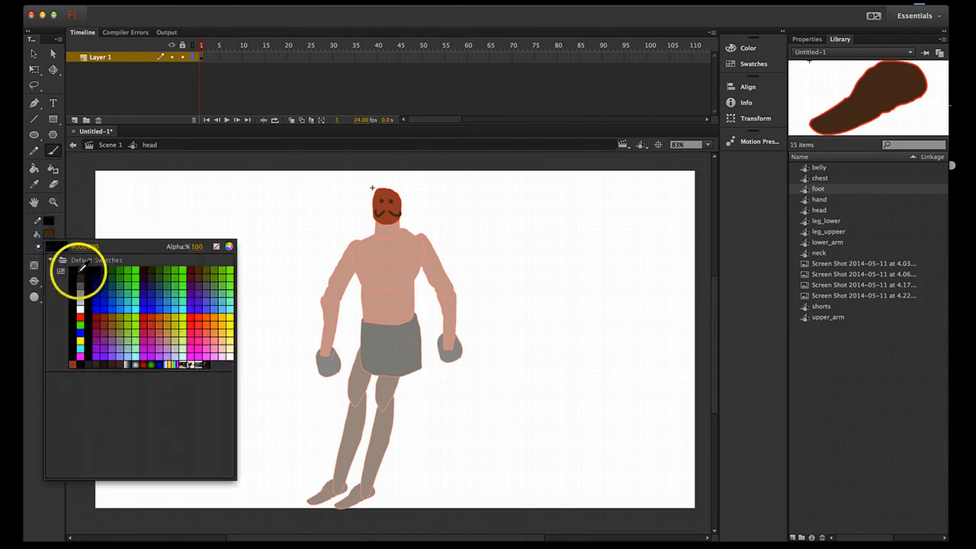
{"action": "left_click", "coordinate": [78, 269]}
{"action": "left_click", "coordinate": [372, 187]}
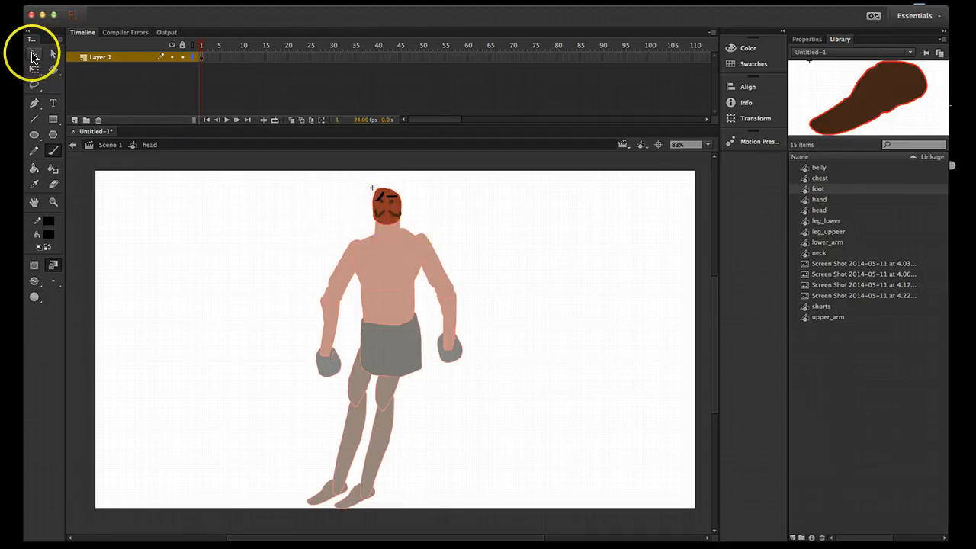
- Return from the head symbol to Scene 1 and lock the head layer
{"action": "left_click", "coordinate": [33, 55]}
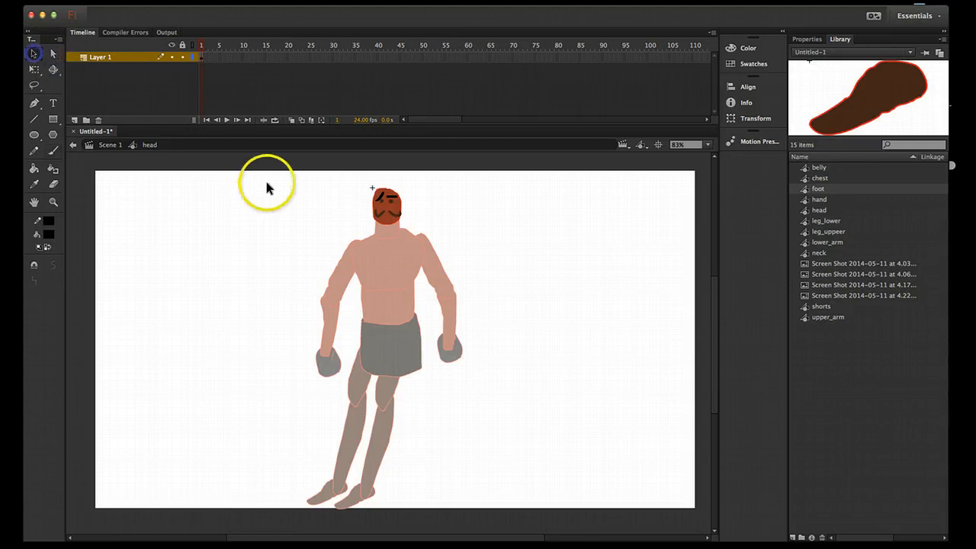
{"action": "left_click", "coordinate": [108, 145]}
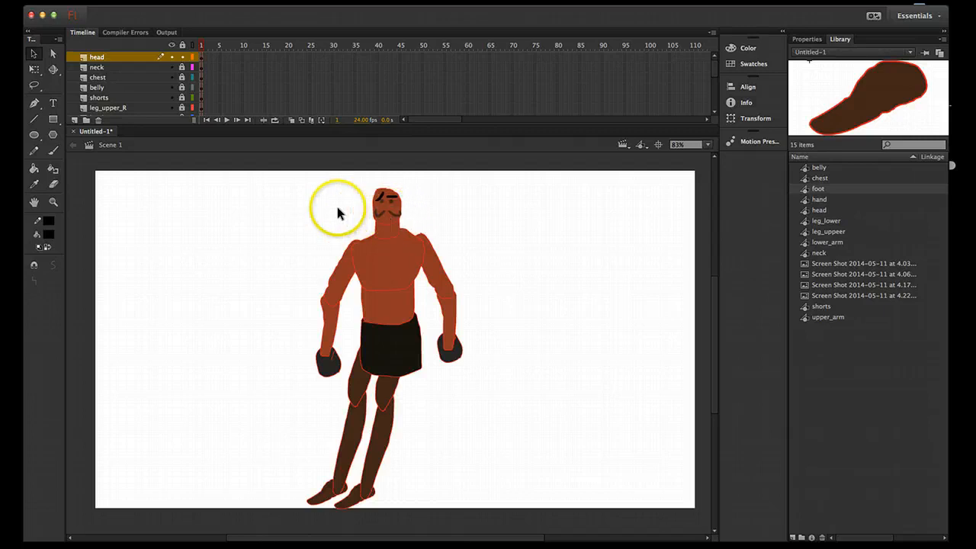
{"action": "left_click", "coordinate": [182, 57]}
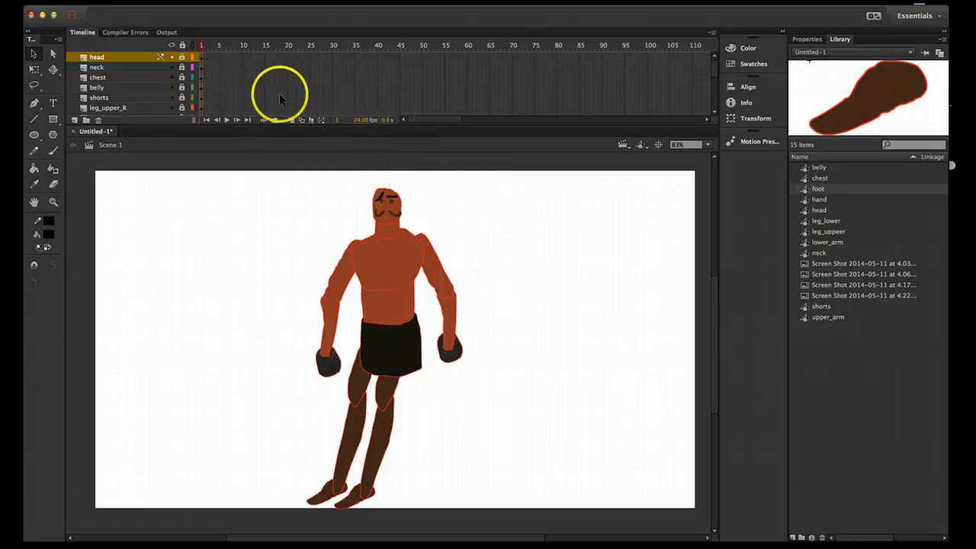
- Preview the imported screenshots in the library and add a new layer named refereneces above the head layer
{"action": "left_click_drag", "start_coordinate": [410, 124], "coordinate": [429, 134]}
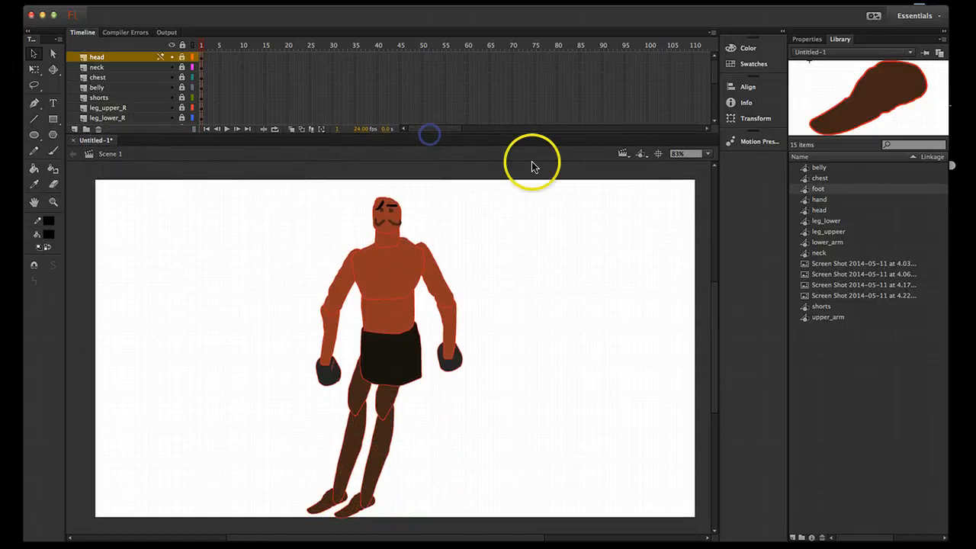
{"action": "left_click", "coordinate": [832, 263]}
{"action": "left_click", "coordinate": [823, 276]}
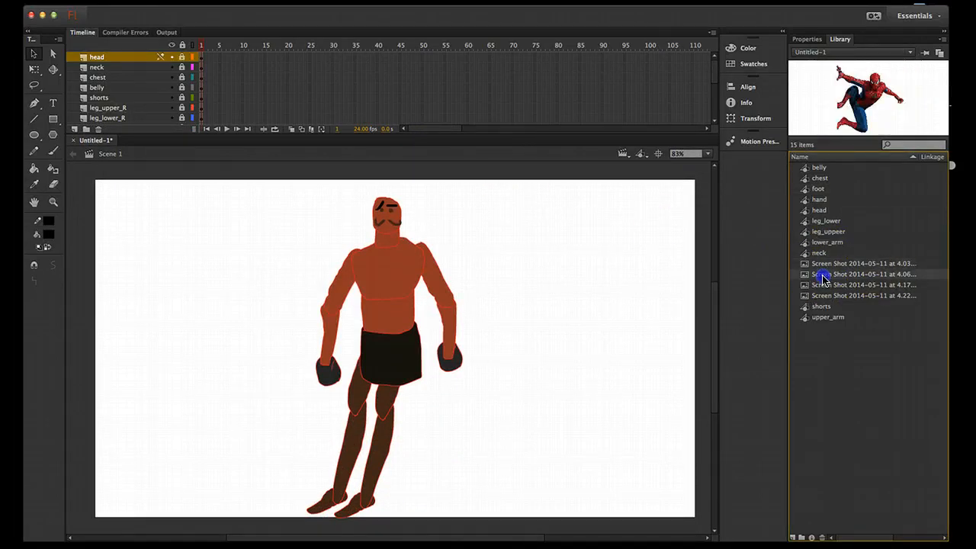
{"action": "left_click", "coordinate": [821, 283]}
{"action": "left_click", "coordinate": [820, 274]}
{"action": "left_click", "coordinate": [74, 130]}
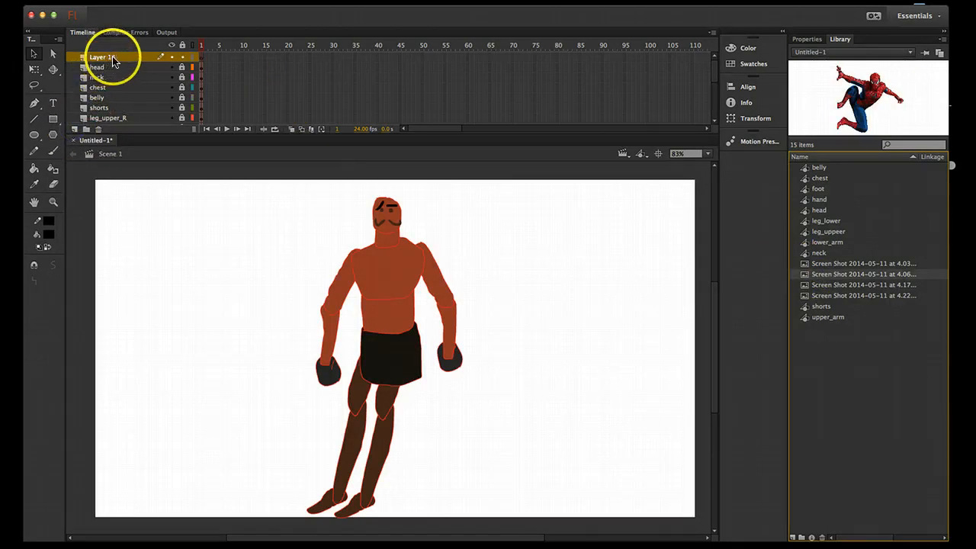
{"action": "double_click", "coordinate": [108, 59]}
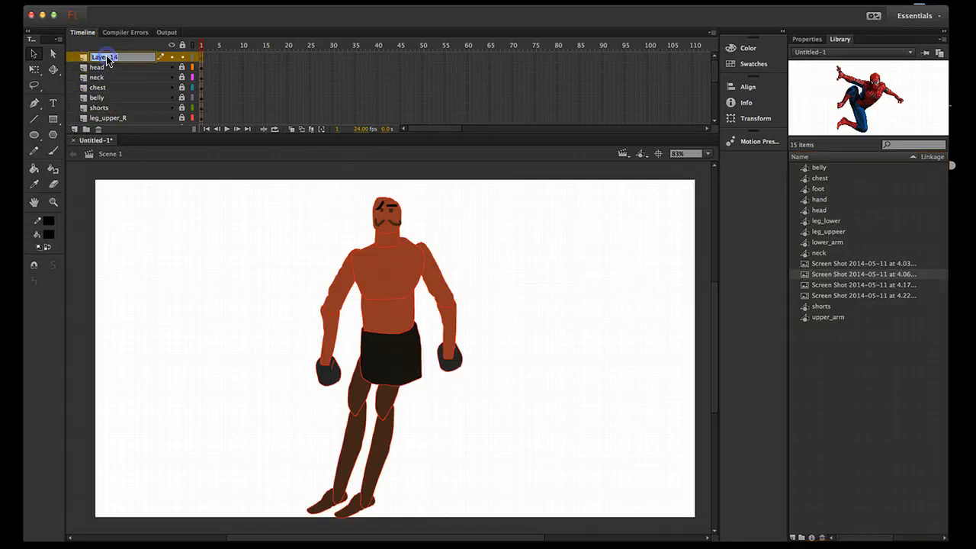
{"action": "type", "text": "re"}
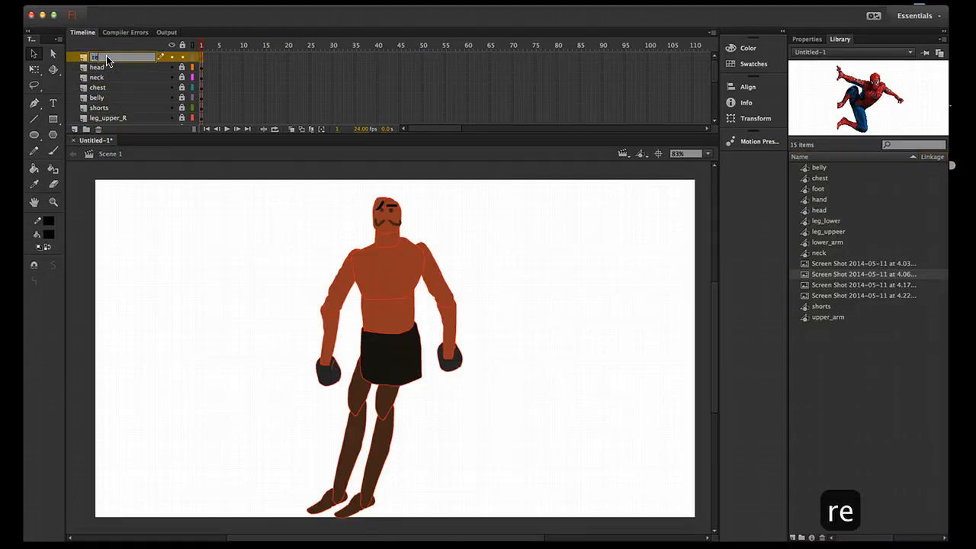
{"action": "type", "text": "fere"}
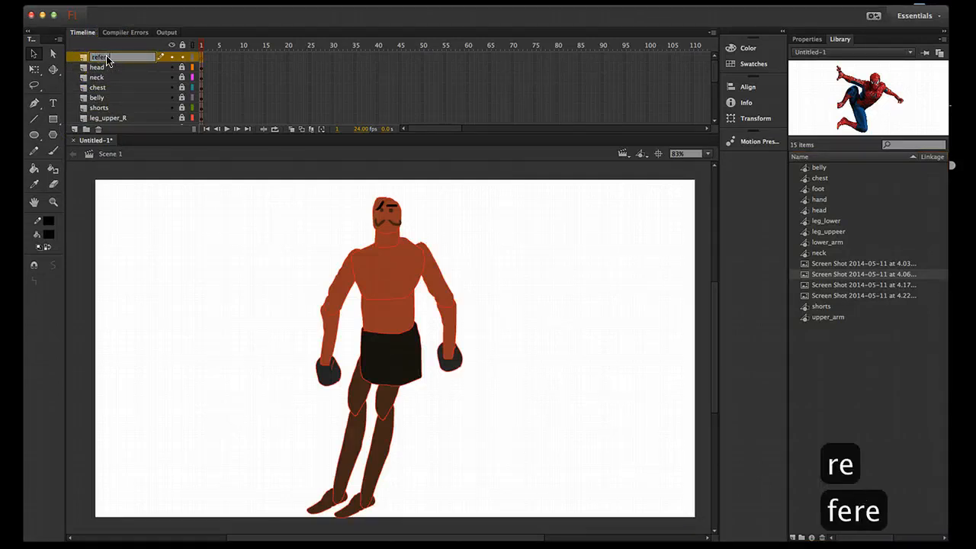
{"action": "type", "text": "nece"}
{"action": "left_click", "coordinate": [148, 87]}
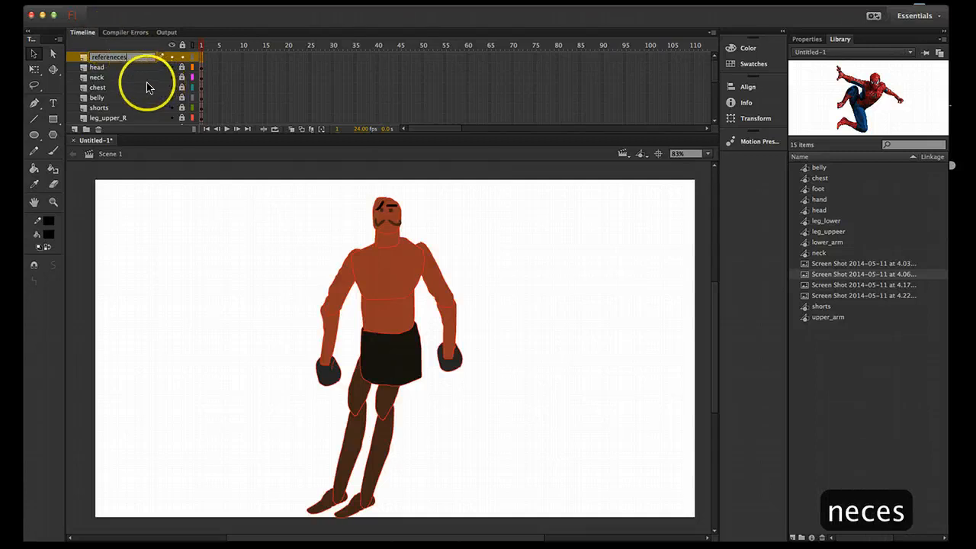
{"action": "left_click", "coordinate": [122, 57]}
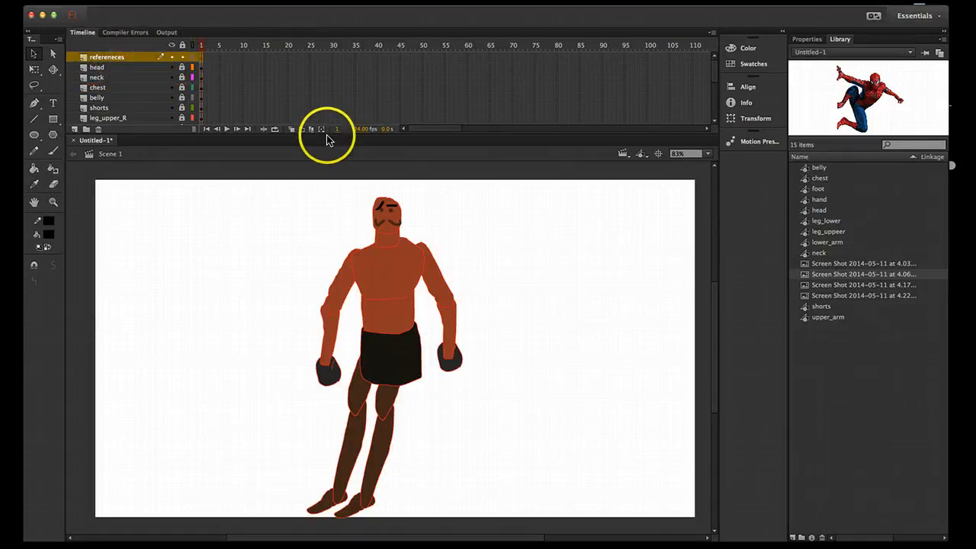
- Move the refereneces layer beneath the template layer and place the Spider-Man screenshot on the stage in it
{"action": "left_click_drag", "start_coordinate": [417, 135], "coordinate": [429, 270]}
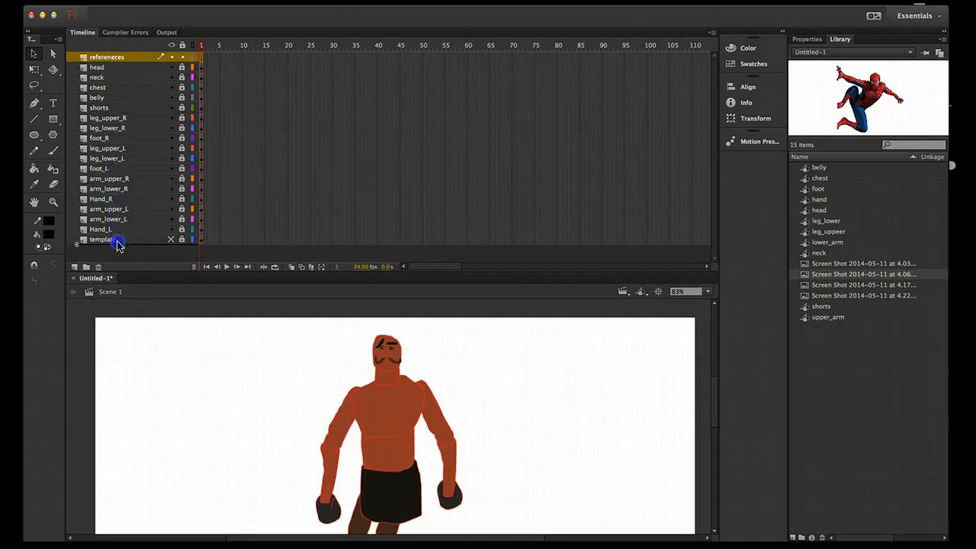
{"action": "left_click_drag", "start_coordinate": [116, 242], "coordinate": [119, 244]}
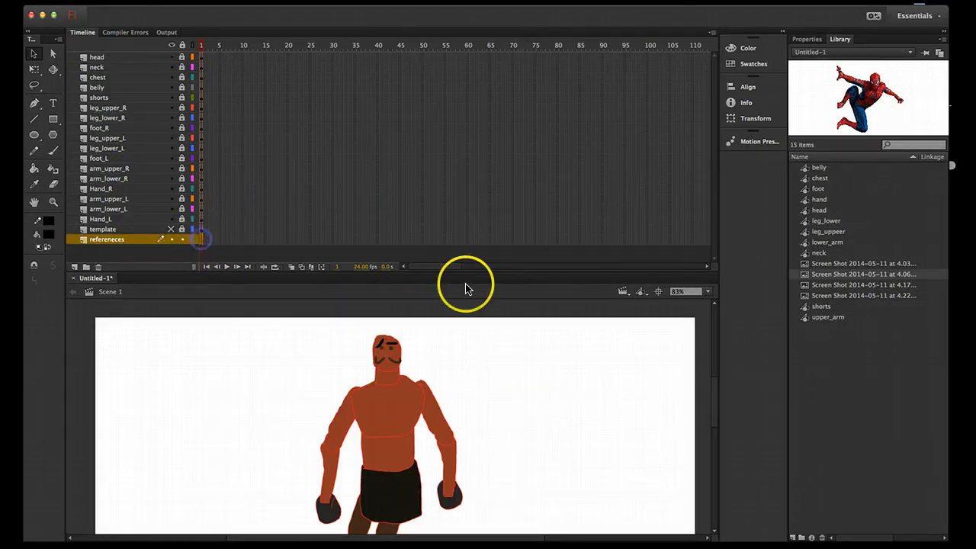
{"action": "left_click", "coordinate": [823, 267]}
{"action": "left_click", "coordinate": [824, 274]}
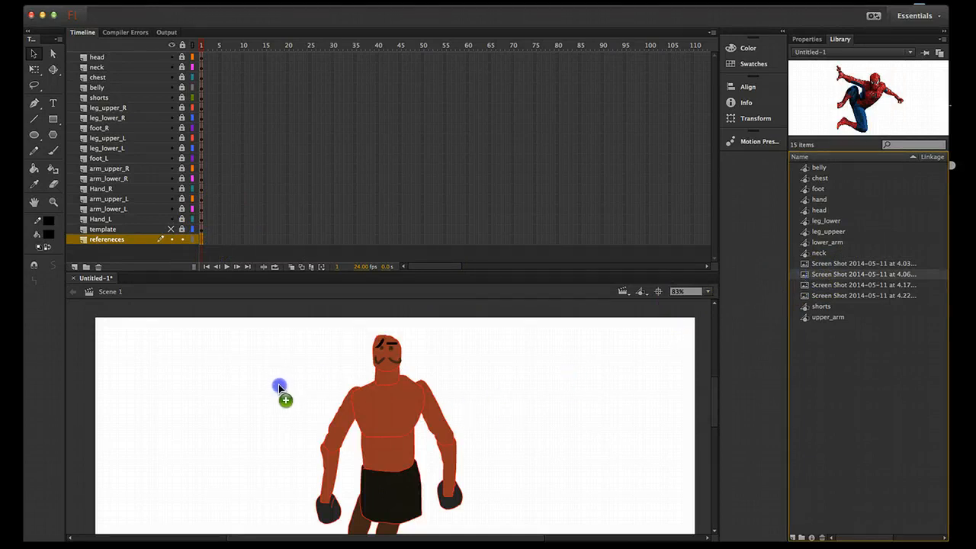
{"action": "left_click_drag", "start_coordinate": [276, 385], "coordinate": [276, 385]}
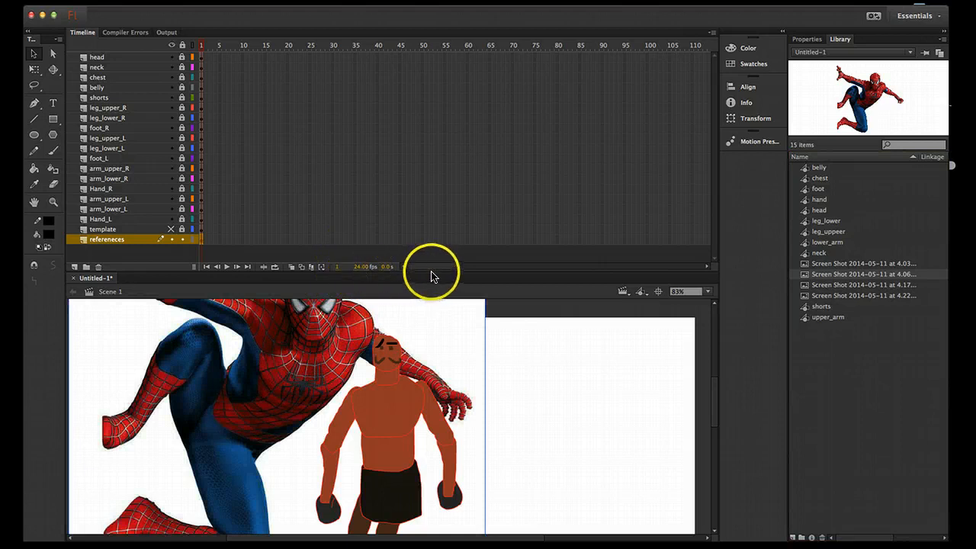
- Shift the Spider-Man image onto the stage, scale it down proportionally with Free Transform, and undo a distorting resize
{"action": "left_click_drag", "start_coordinate": [428, 217], "coordinate": [435, 137]}
{"action": "left_click_drag", "start_coordinate": [142, 331], "coordinate": [165, 446]}
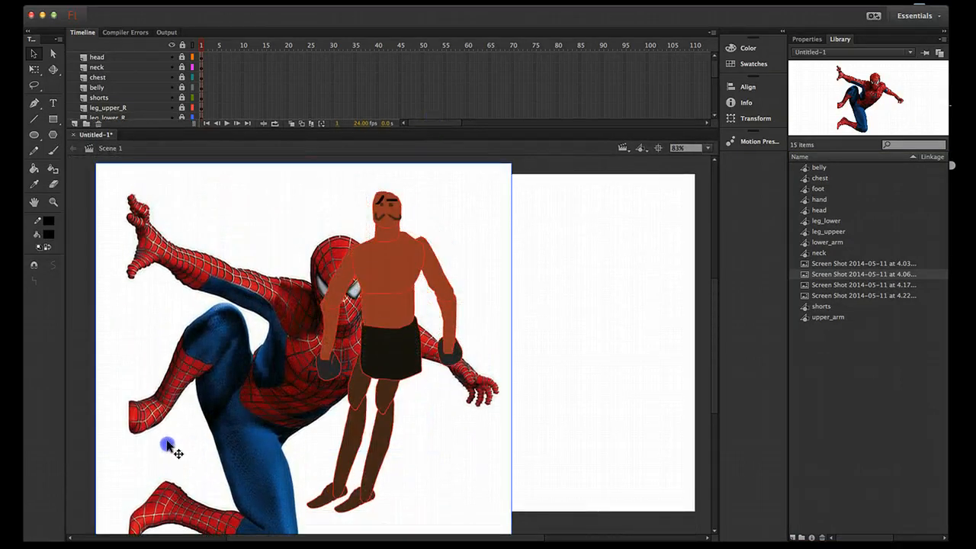
{"action": "key", "text": "q"}
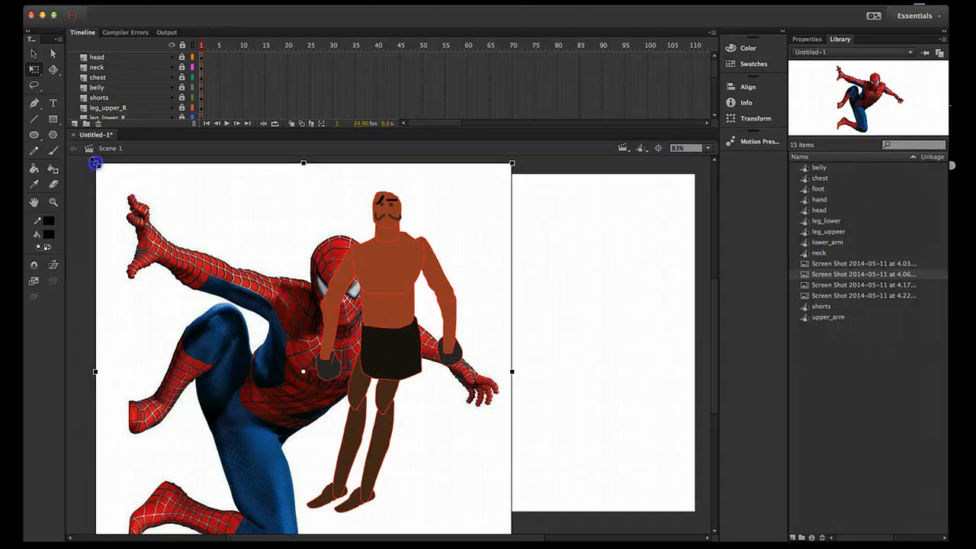
{"action": "left_click_drag", "start_coordinate": [95, 165], "coordinate": [107, 212]}
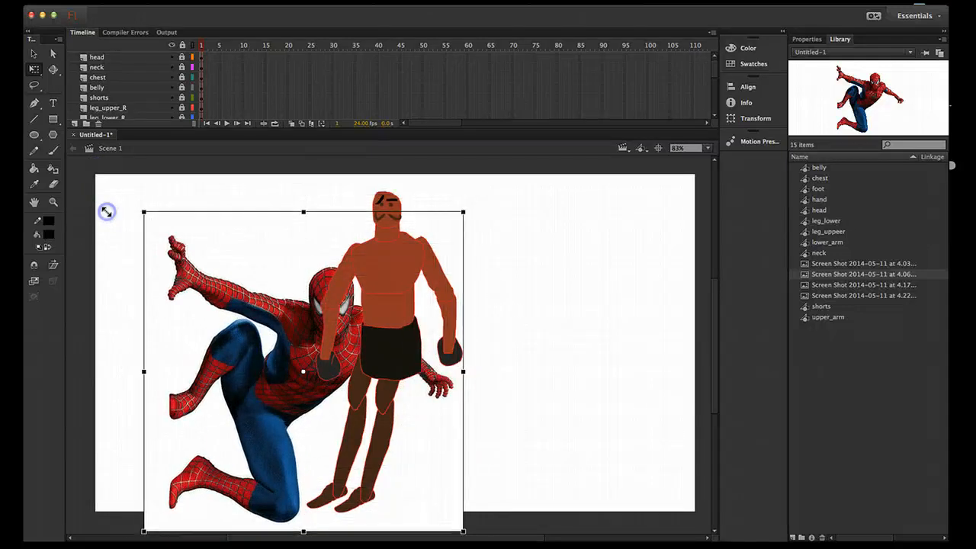
{"action": "left_click_drag", "start_coordinate": [142, 212], "coordinate": [271, 232]}
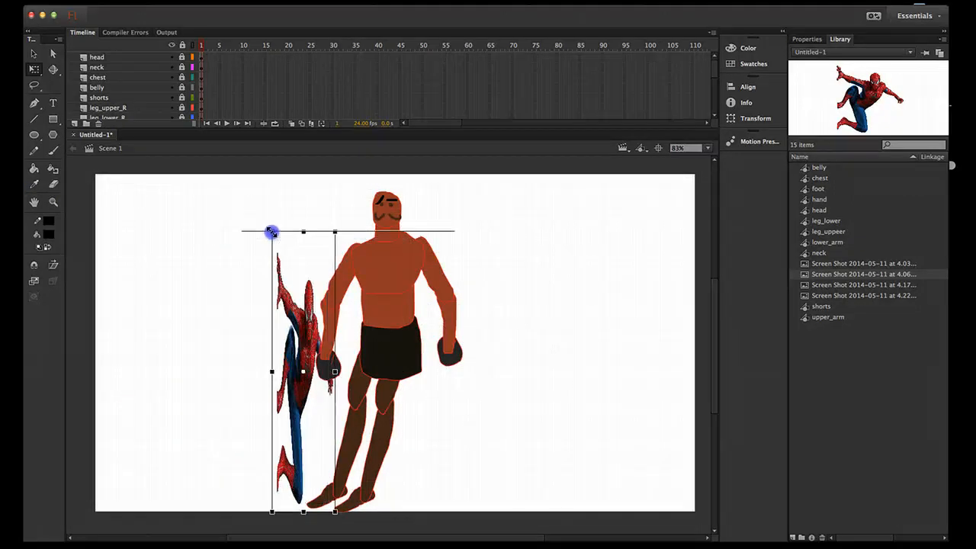
{"action": "key", "text": "super+z"}
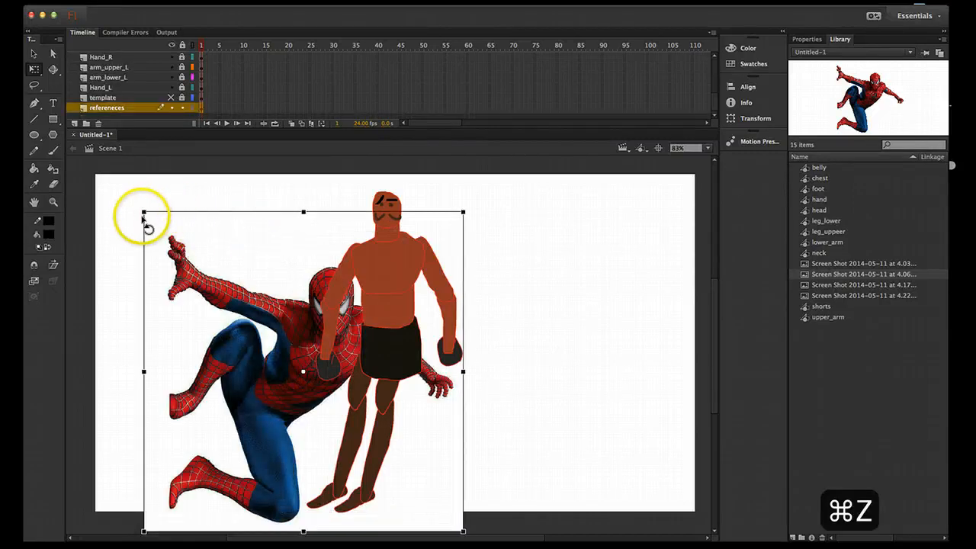
- Scale the Spider-Man image down further, place it in the stage's upper-left corner beside the boxer, and deselect it
{"action": "left_click_drag", "start_coordinate": [144, 210], "coordinate": [195, 258]}
{"action": "left_click_drag", "start_coordinate": [311, 397], "coordinate": [313, 285]}
{"action": "left_click_drag", "start_coordinate": [330, 320], "coordinate": [328, 292]}
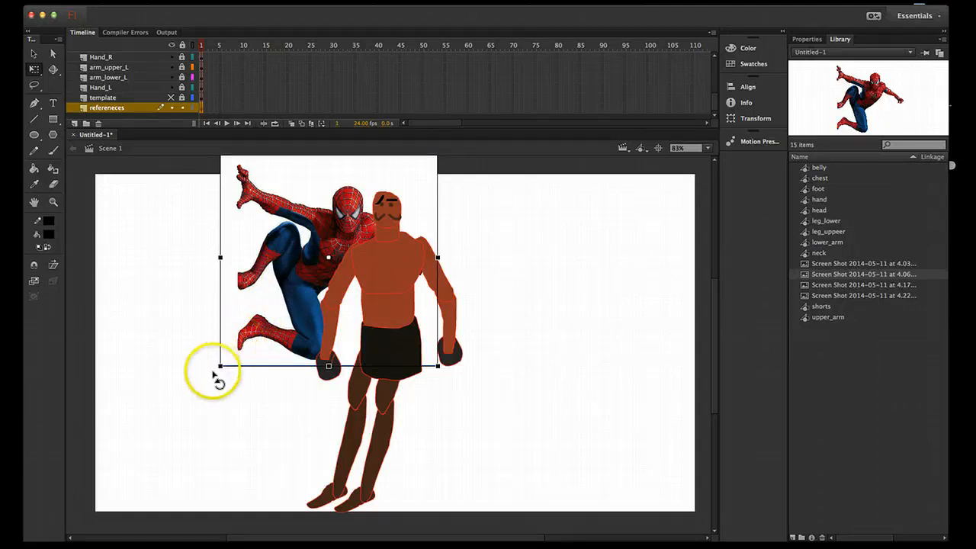
{"action": "left_click_drag", "start_coordinate": [221, 363], "coordinate": [229, 351]}
{"action": "left_click_drag", "start_coordinate": [299, 293], "coordinate": [166, 313]}
{"action": "left_click", "coordinate": [577, 321]}
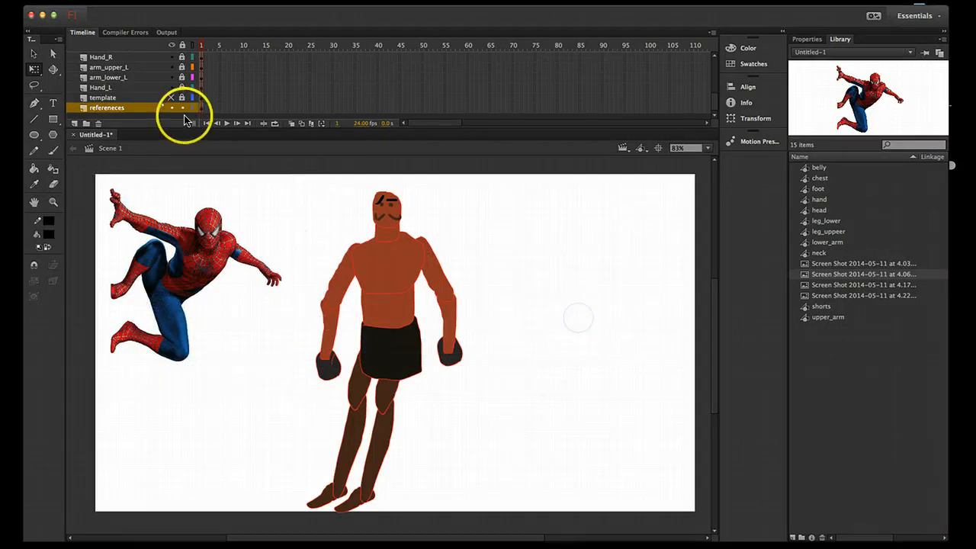
- Preview the other screenshots in the library and insert a keyframe at frame 30 of the refereneces layer
{"action": "left_click_drag", "start_coordinate": [503, 133], "coordinate": [513, 206]}
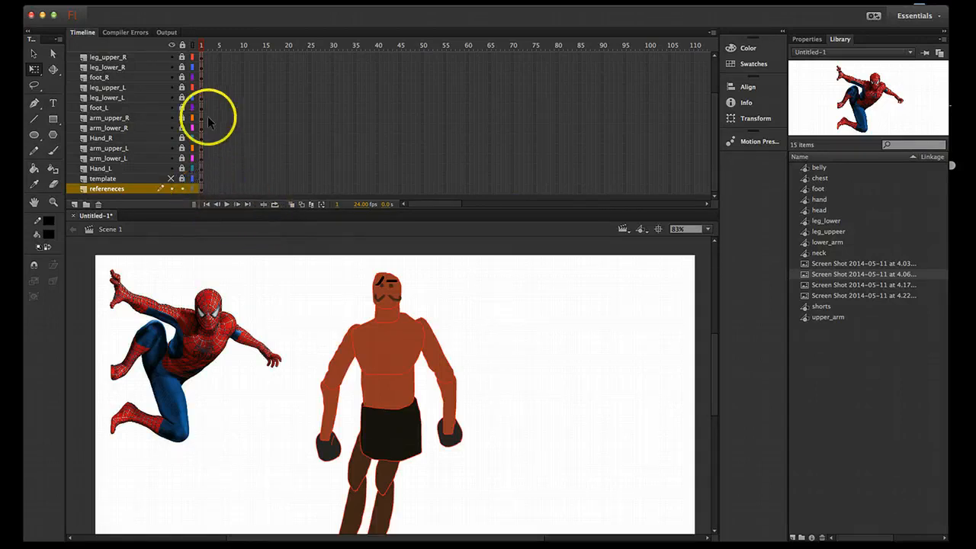
{"action": "left_click", "coordinate": [843, 284]}
{"action": "left_click", "coordinate": [845, 296]}
{"action": "left_click", "coordinate": [839, 285]}
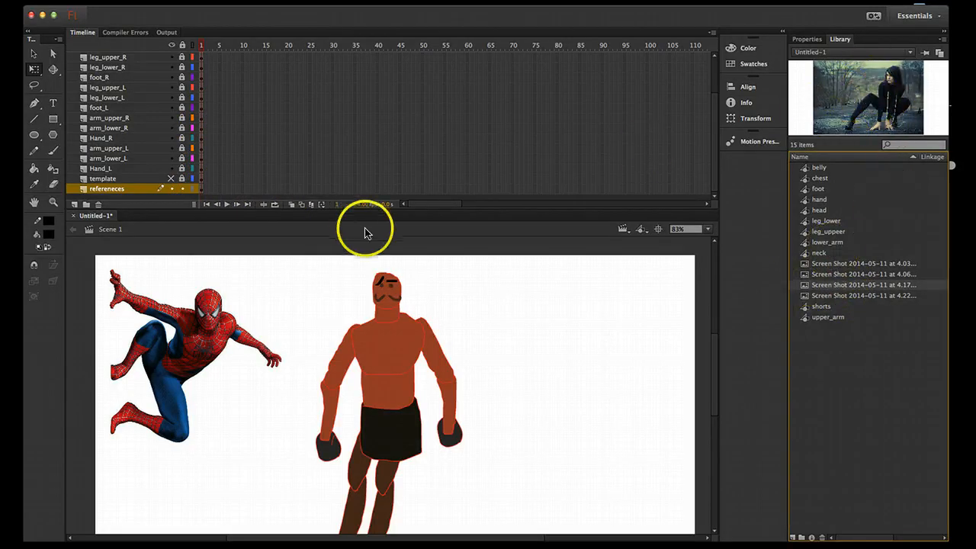
{"action": "left_click", "coordinate": [331, 189]}
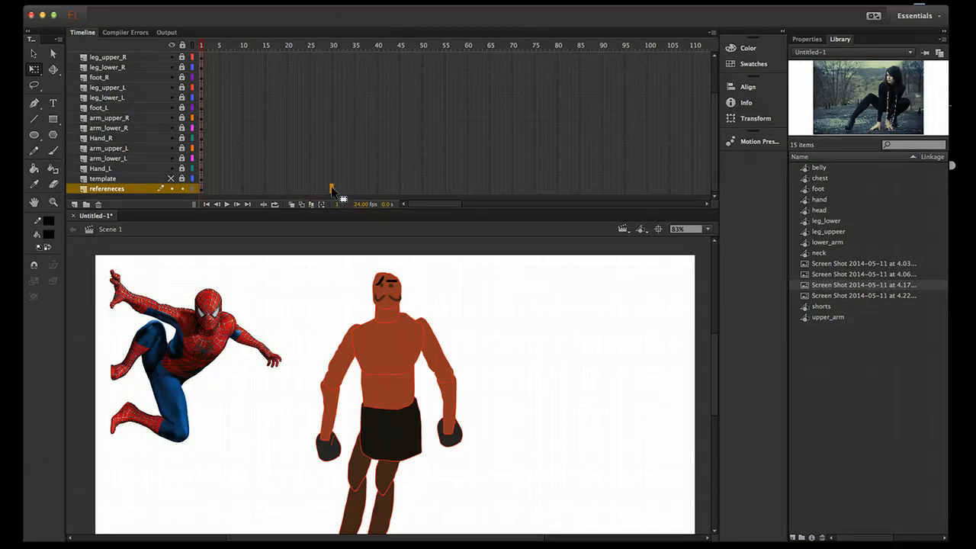
{"action": "key", "text": "F6"}
{"action": "left_click", "coordinate": [330, 189]}
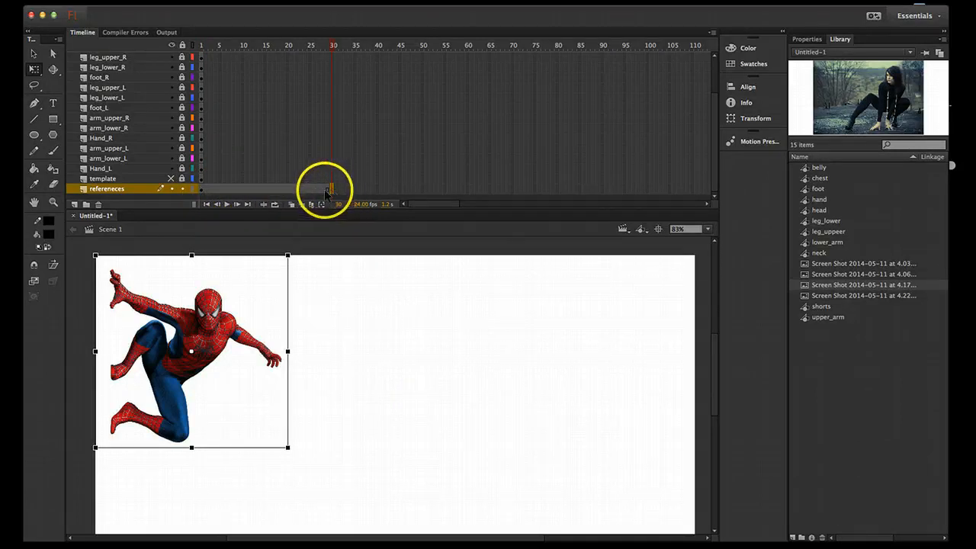
{"action": "scroll", "coordinate": [318, 336], "scroll_direction": "up", "scroll_amount": 3}
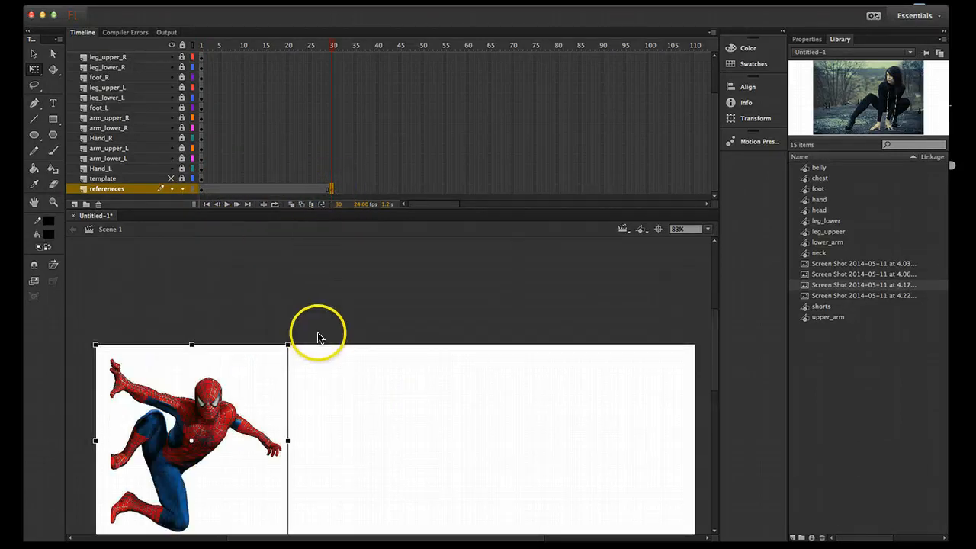
{"action": "scroll", "coordinate": [317, 336], "scroll_direction": "down", "scroll_amount": 6}
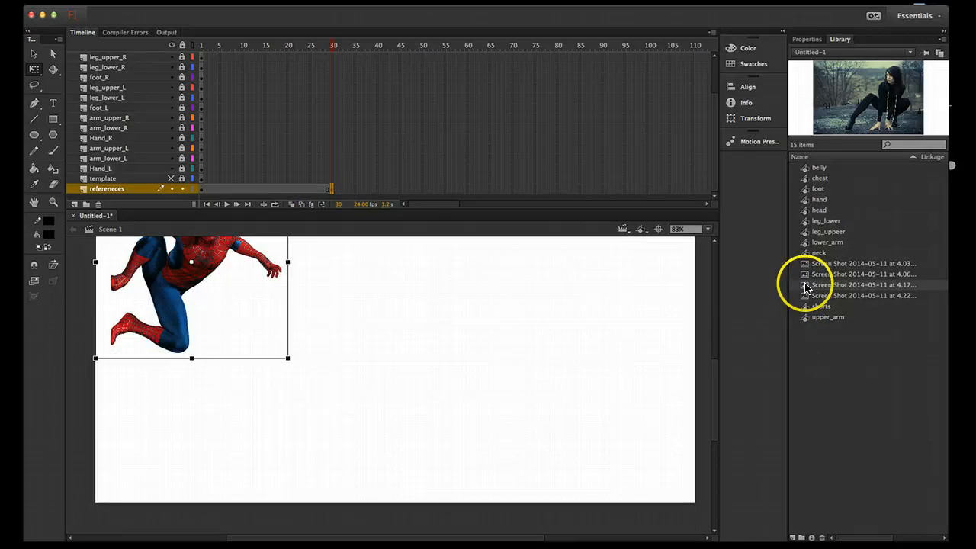
- Place the crouching woman screenshot on the stage at frame 30, scale it down proportionally, and position it in the stage's lower-right area
{"action": "left_click_drag", "start_coordinate": [806, 287], "coordinate": [516, 417]}
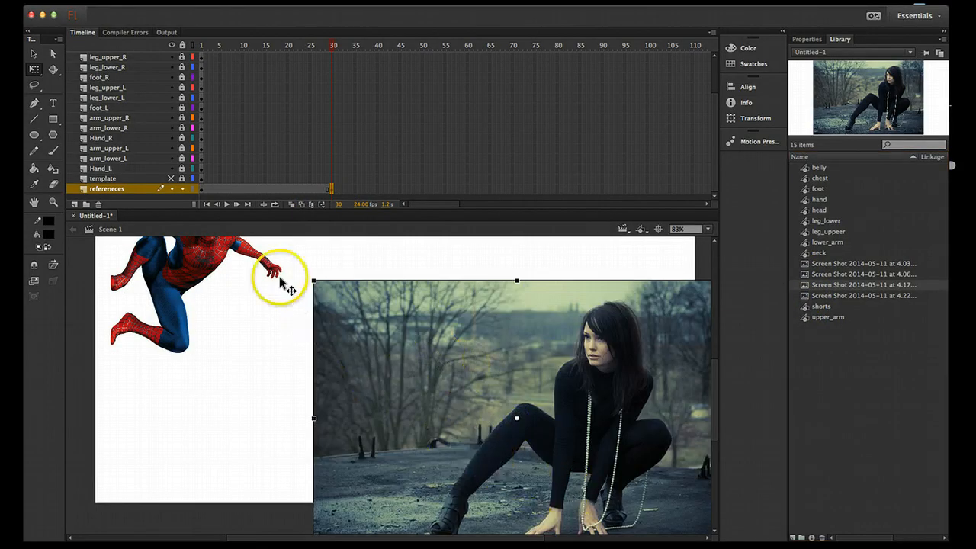
{"action": "key", "text": "q"}
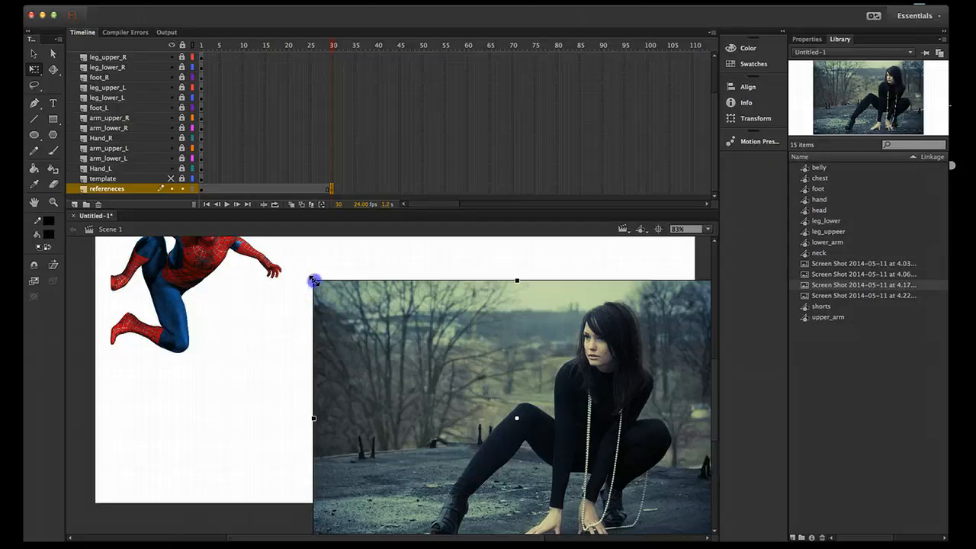
{"action": "left_click_drag", "start_coordinate": [315, 281], "coordinate": [352, 330]}
{"action": "left_click_drag", "start_coordinate": [425, 373], "coordinate": [238, 308]}
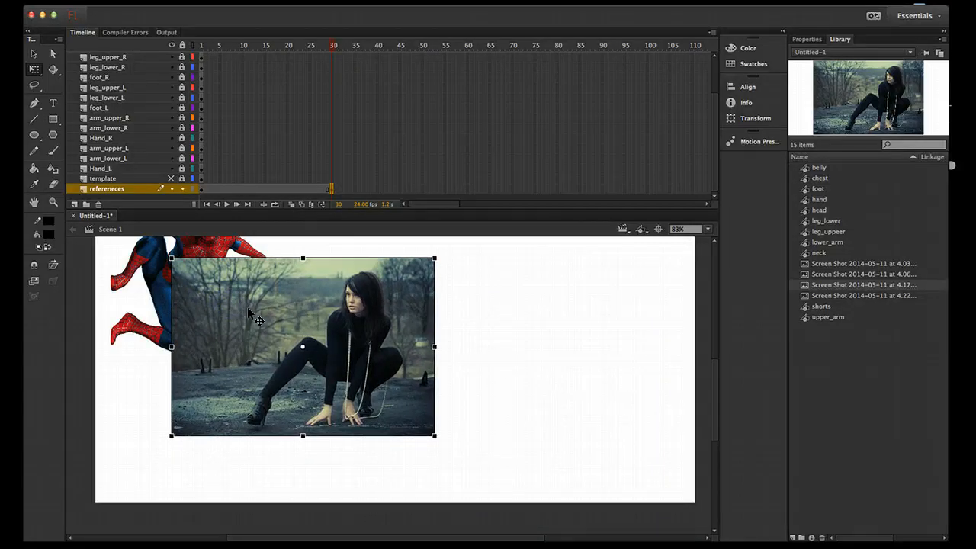
{"action": "left_click_drag", "start_coordinate": [236, 296], "coordinate": [440, 358]}
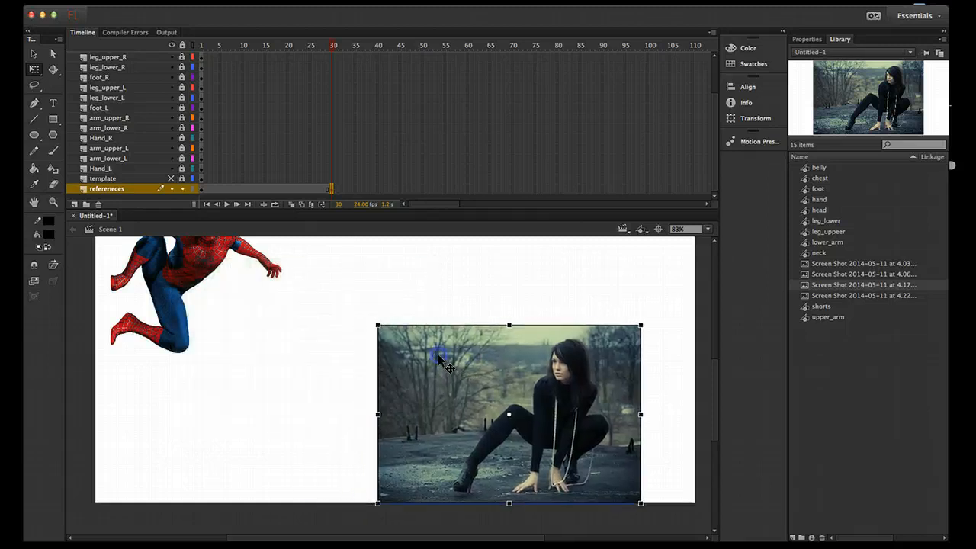
{"action": "left_click", "coordinate": [280, 336]}
{"action": "left_click", "coordinate": [347, 315]}
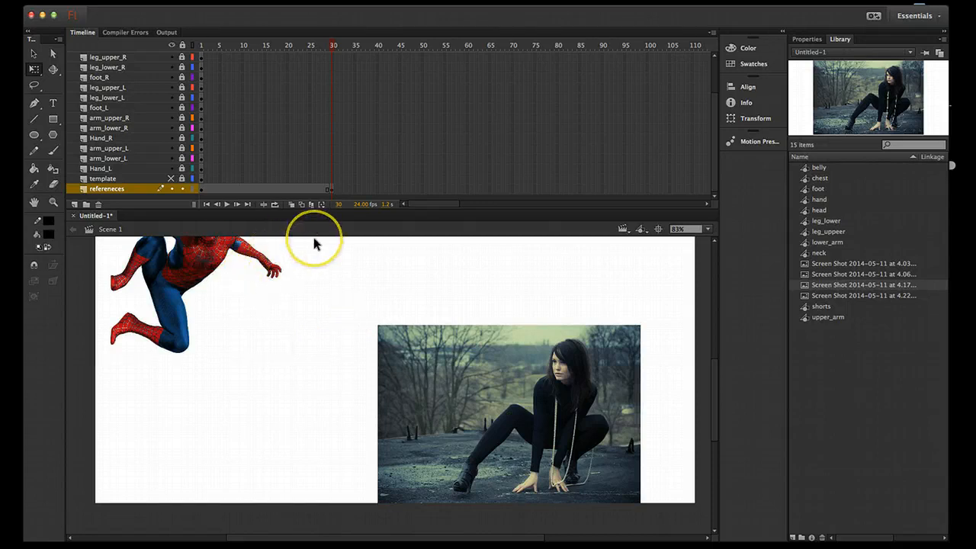
- Step back and forth between frames 29 and 30 to compare the reference images on either side of the keyframe
{"action": "key", "text": "comma"}
{"action": "key", "text": "period"}
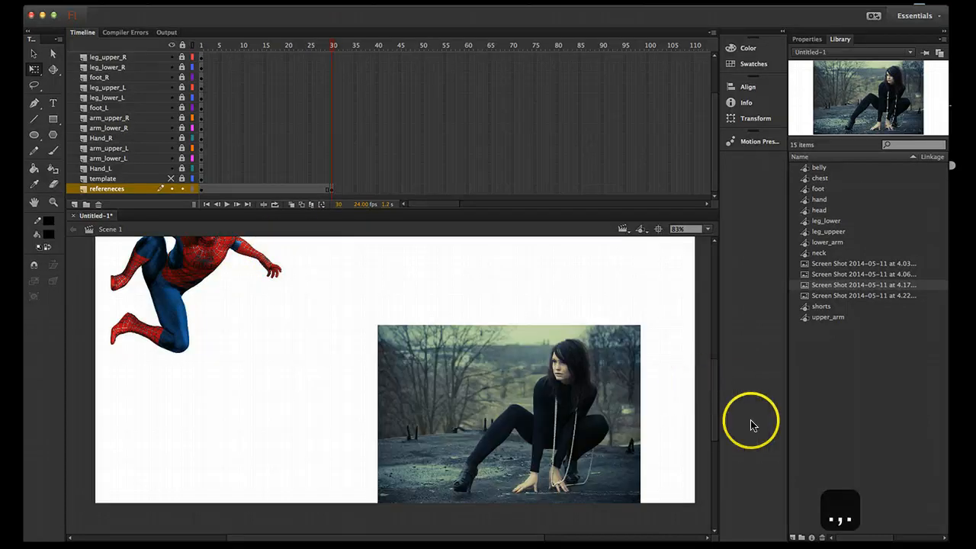
{"action": "key", "text": "comma"}
{"action": "key", "text": "period"}
{"action": "key", "text": "comma"}
{"action": "key", "text": "period"}
{"action": "key", "text": "comma"}
{"action": "key", "text": "period"}
{"action": "key", "text": "comma"}
{"action": "key", "text": "comma"}
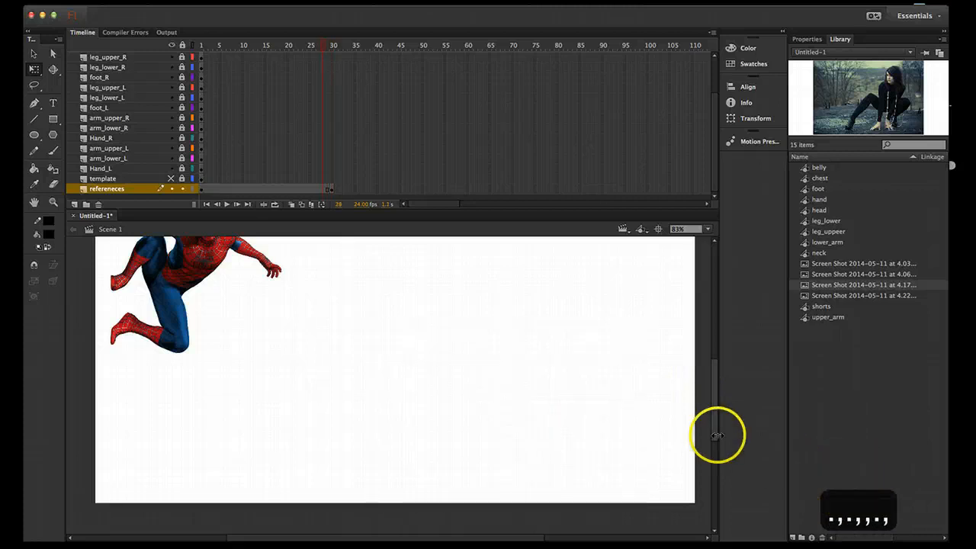
{"action": "key", "text": "comma"}
{"action": "key", "text": "period"}
{"action": "key", "text": "period"}
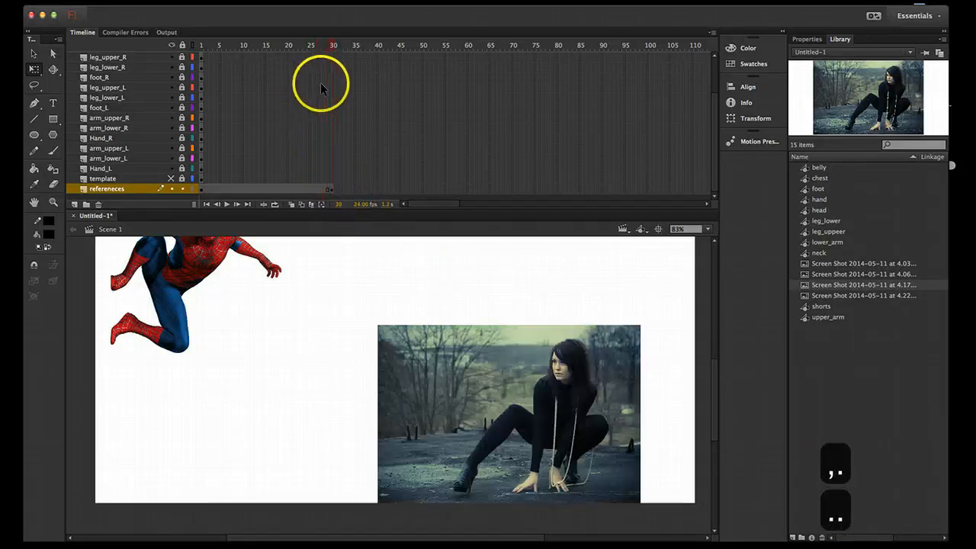
{"action": "key", "text": "period"}
{"action": "key", "text": "period"}
{"action": "key", "text": "comma"}
{"action": "key", "text": "period"}
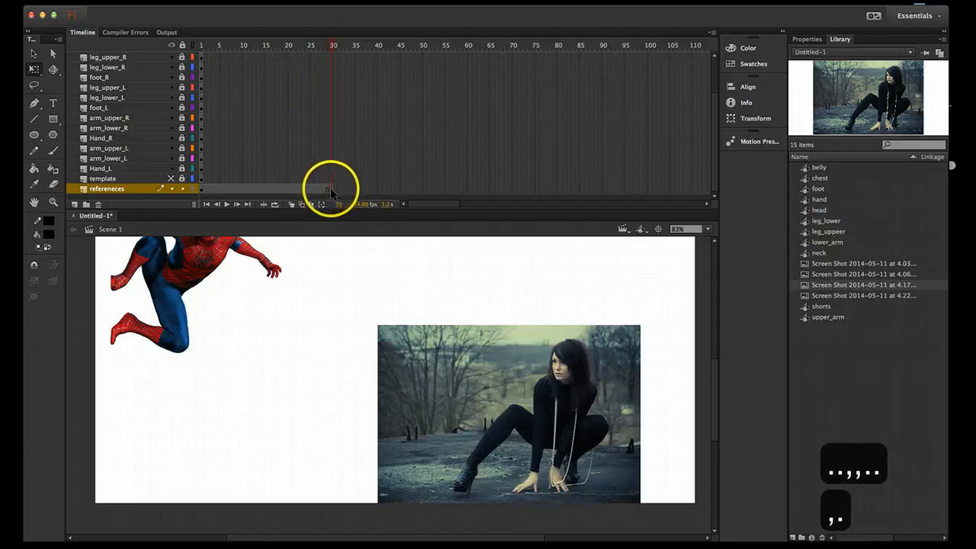
{"action": "key", "text": "comma"}
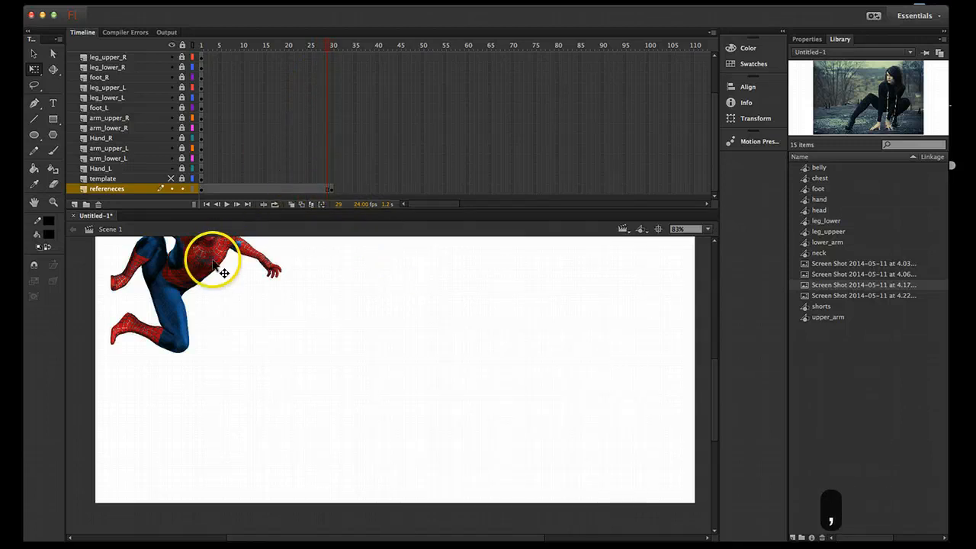
{"action": "key", "text": "period"}
{"action": "key", "text": "comma"}
{"action": "key", "text": "period"}
- Delete the Spider-Man image from the frame 30 keyframe of the refereneces layer
{"action": "left_click", "coordinate": [200, 263]}
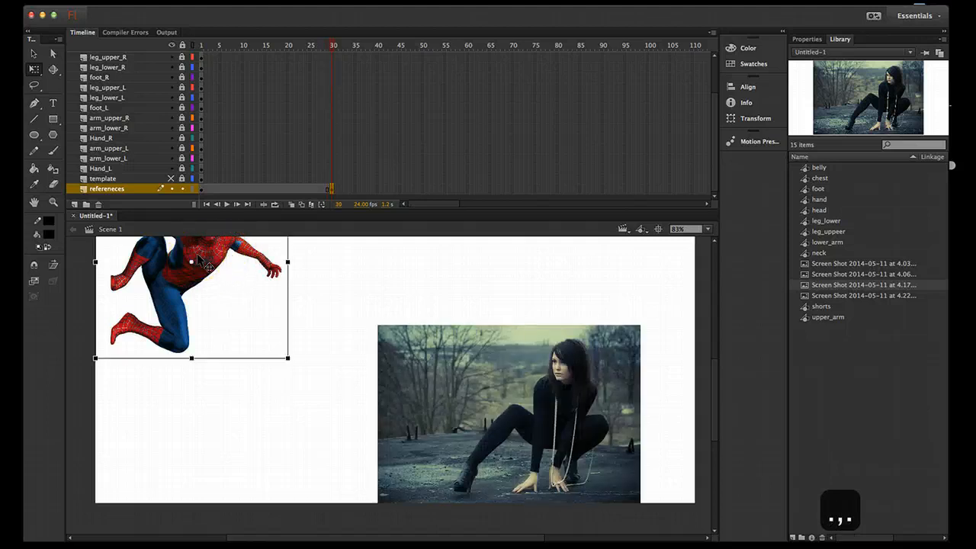
{"action": "left_click", "coordinate": [332, 189]}
{"action": "key", "text": "BackSpace"}
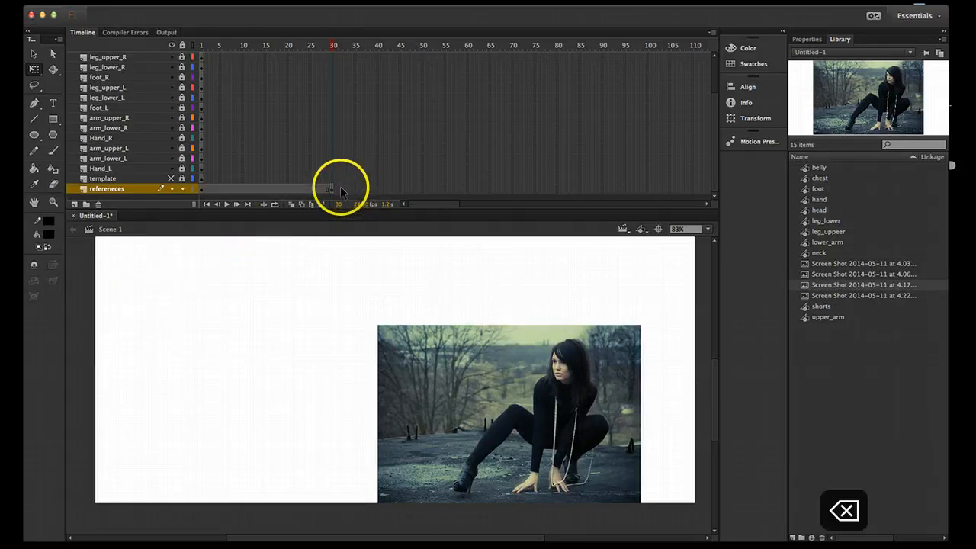
- Shorten the timeline area to reveal more of the stage, flip repeatedly between frames 29 and 30, and scrub back toward frame 1
{"action": "key", "text": "comma"}
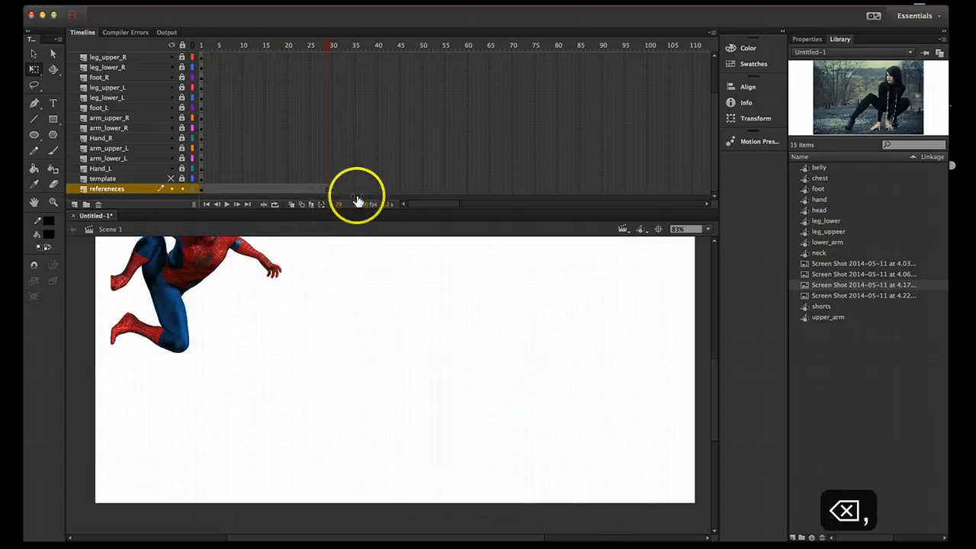
{"action": "left_click_drag", "start_coordinate": [385, 212], "coordinate": [383, 172]}
{"action": "key", "text": "space"}
{"action": "left_click_drag", "start_coordinate": [336, 244], "coordinate": [329, 315]}
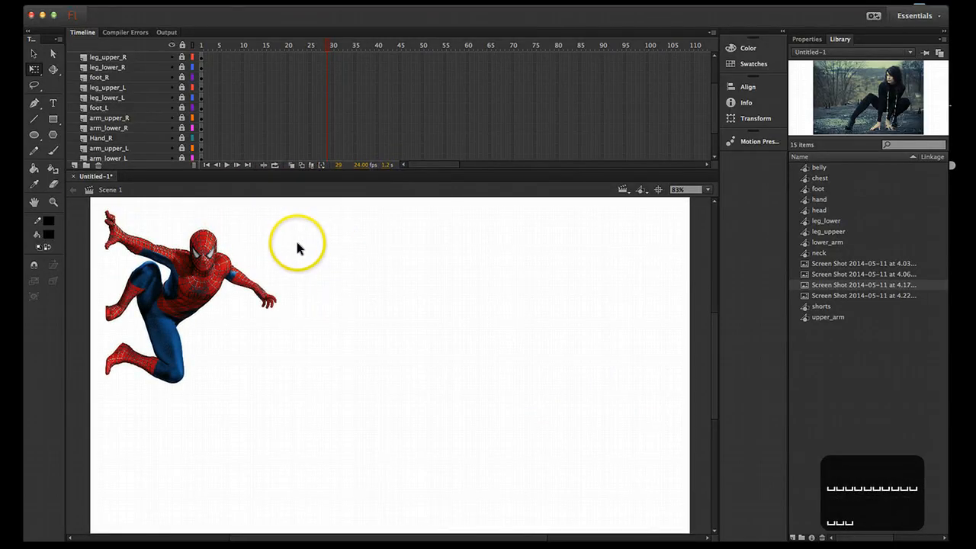
{"action": "scroll", "coordinate": [317, 132], "scroll_direction": "down", "scroll_amount": 4}
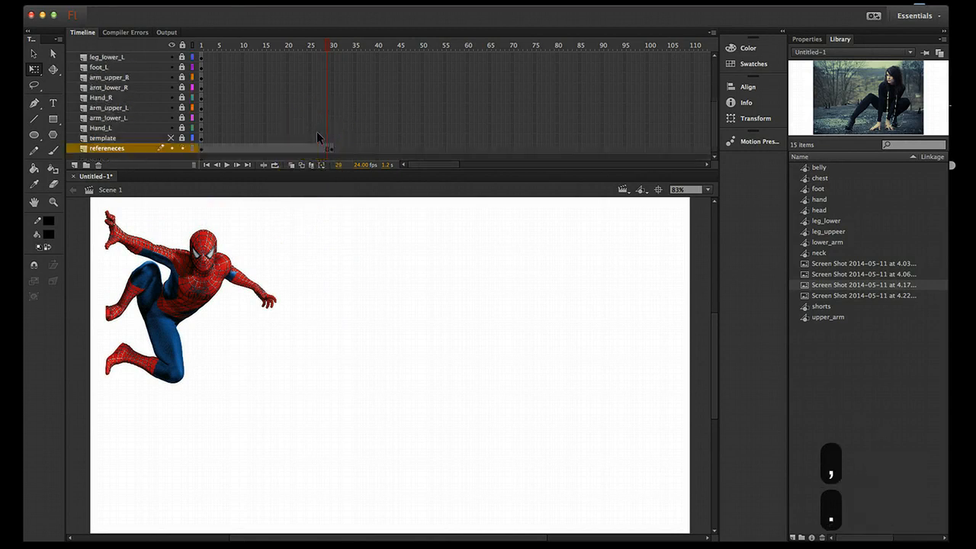
{"action": "key", "text": "."}
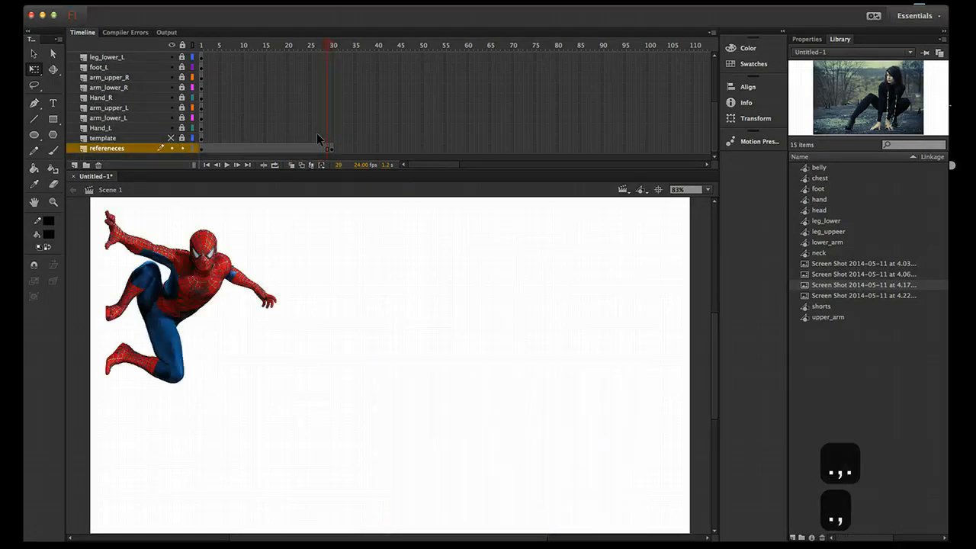
{"action": "key", "text": "."}
{"action": "key", "text": "comma"}
{"action": "key", "text": "period"}
{"action": "key", "text": "comma"}
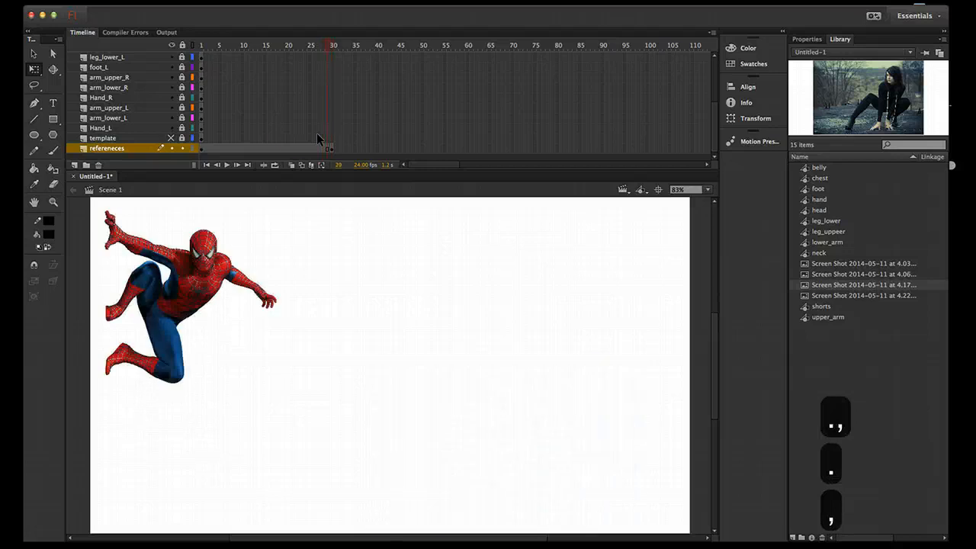
{"action": "key", "text": "period"}
{"action": "key", "text": "comma"}
{"action": "key", "text": "period"}
{"action": "key", "text": "comma"}
{"action": "key", "text": "period"}
{"action": "key", "text": "comma"}
{"action": "key", "text": "period"}
{"action": "key", "text": "comma"}
{"action": "key", "text": "period"}
{"action": "key", "text": "comma"}
{"action": "key", "text": "period"}
{"action": "key", "text": "comma"}
{"action": "key", "text": "period"}
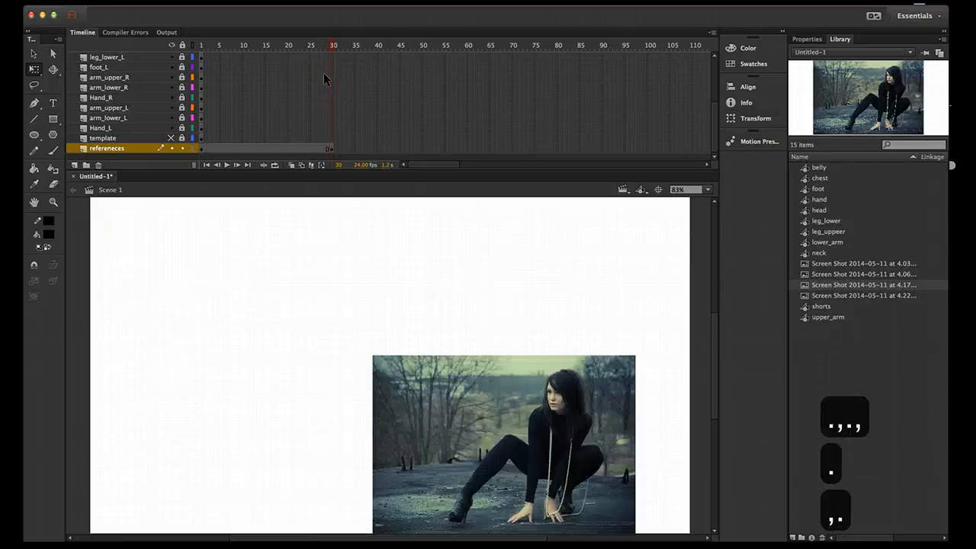
{"action": "key", "text": "comma"}
{"action": "key", "text": "period"}
{"action": "key", "text": "comma"}
{"action": "key", "text": "period"}
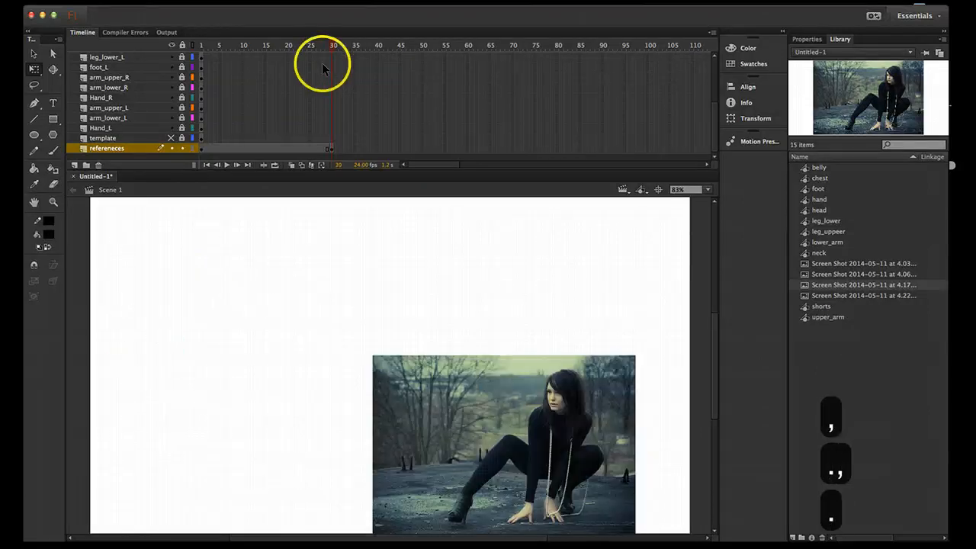
{"action": "left_click", "coordinate": [327, 50]}
{"action": "left_click_drag", "start_coordinate": [327, 49], "coordinate": [216, 63]}
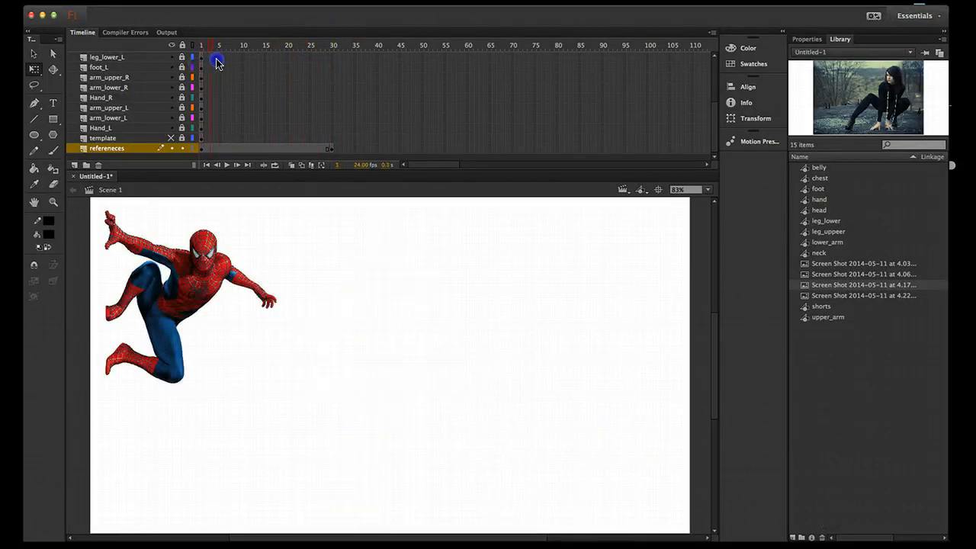
- Preview other screenshots in the library and insert a keyframe at frame 15 of the refereneces layer
{"action": "left_click", "coordinate": [831, 276]}
{"action": "left_click", "coordinate": [831, 266]}
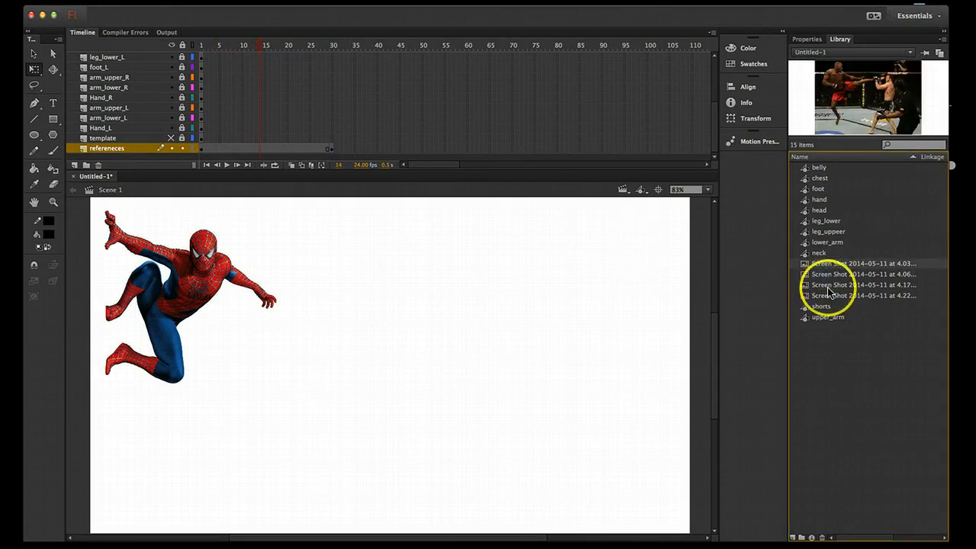
{"action": "left_click", "coordinate": [841, 296]}
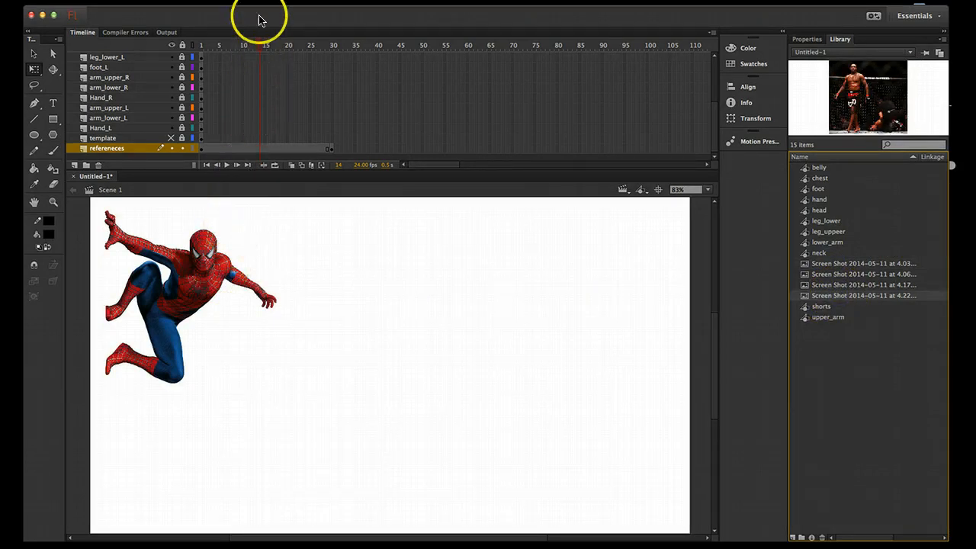
{"action": "left_click_drag", "start_coordinate": [263, 48], "coordinate": [308, 58]}
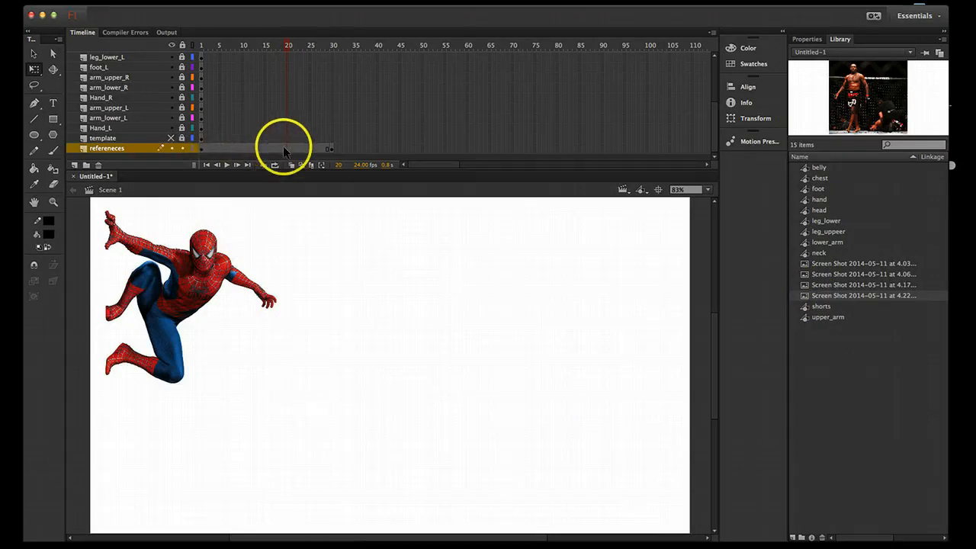
{"action": "left_click", "coordinate": [264, 147]}
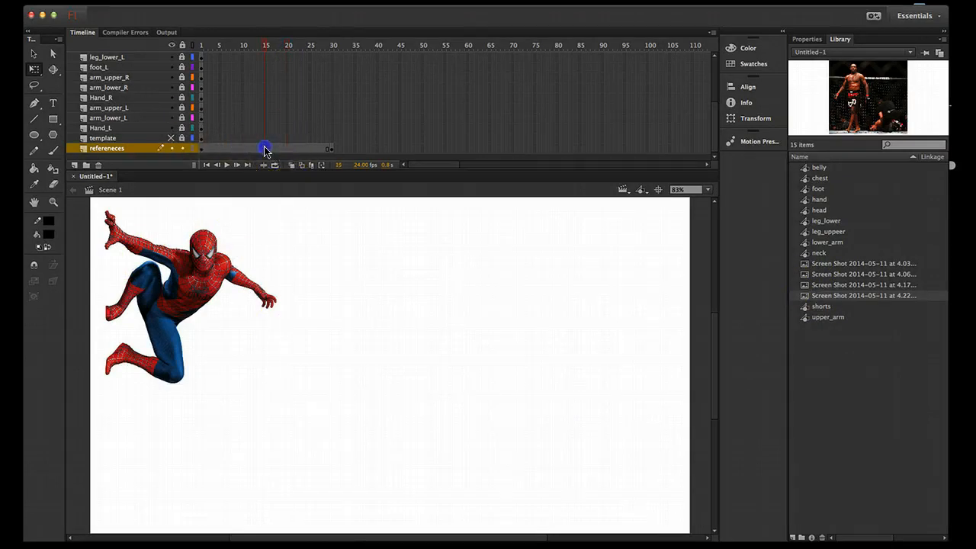
{"action": "key", "text": "F6"}
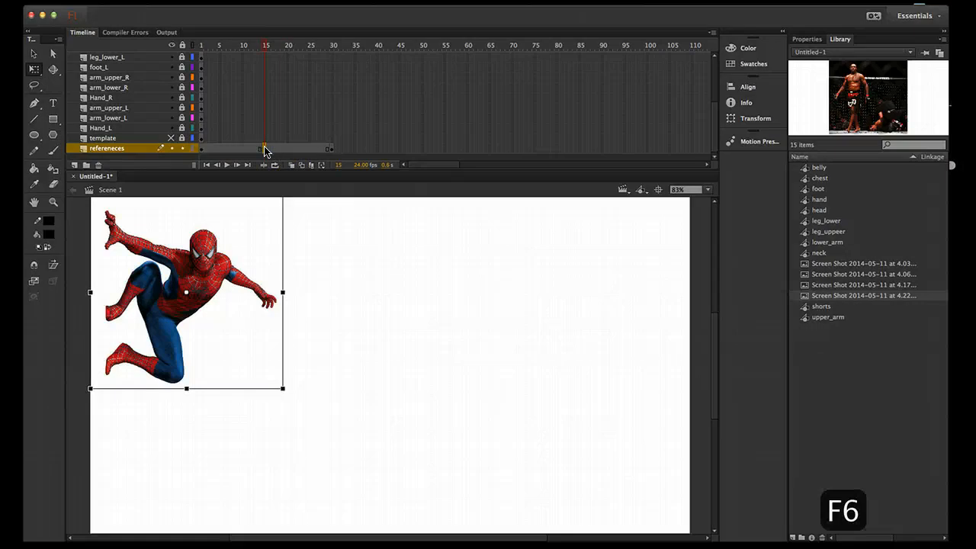
- Place the kicking fighter screenshot on the stage at frame 15, scale it down proportionally, and position it beside the Spider-Man image
{"action": "left_click", "coordinate": [857, 285]}
{"action": "left_click", "coordinate": [857, 275]}
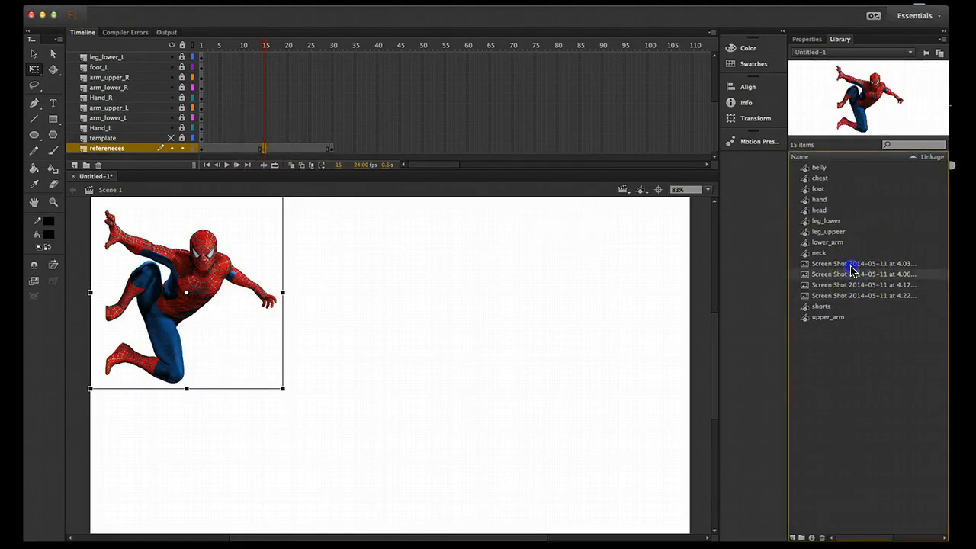
{"action": "left_click", "coordinate": [851, 264]}
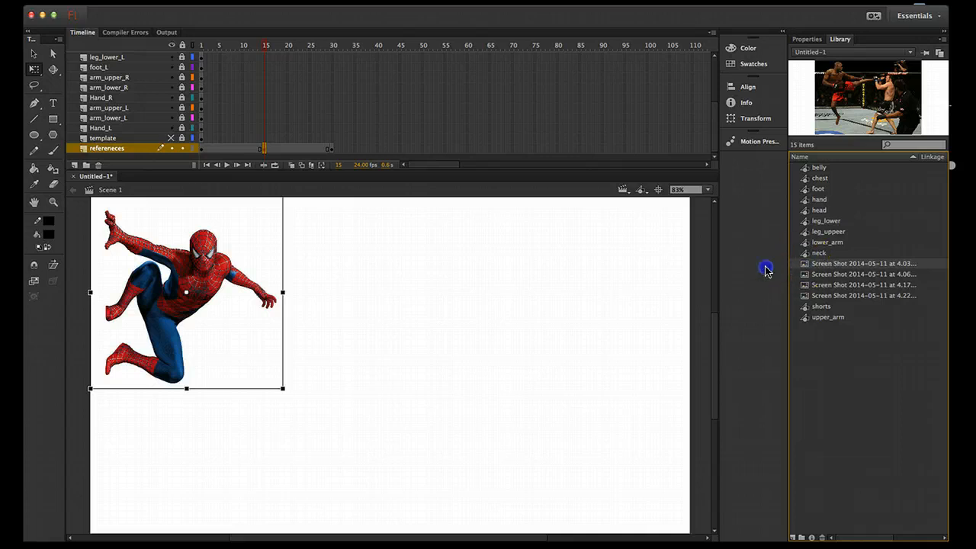
{"action": "left_click_drag", "start_coordinate": [415, 347], "coordinate": [415, 347]}
{"action": "left_click_drag", "start_coordinate": [311, 281], "coordinate": [409, 357]}
{"action": "left_click_drag", "start_coordinate": [280, 259], "coordinate": [309, 285]}
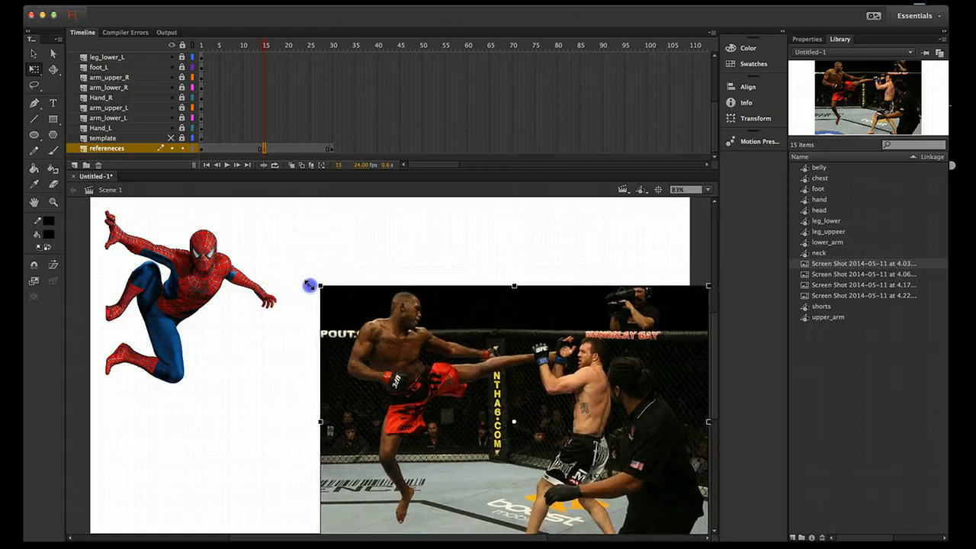
{"action": "left_click_drag", "start_coordinate": [450, 344], "coordinate": [399, 298]}
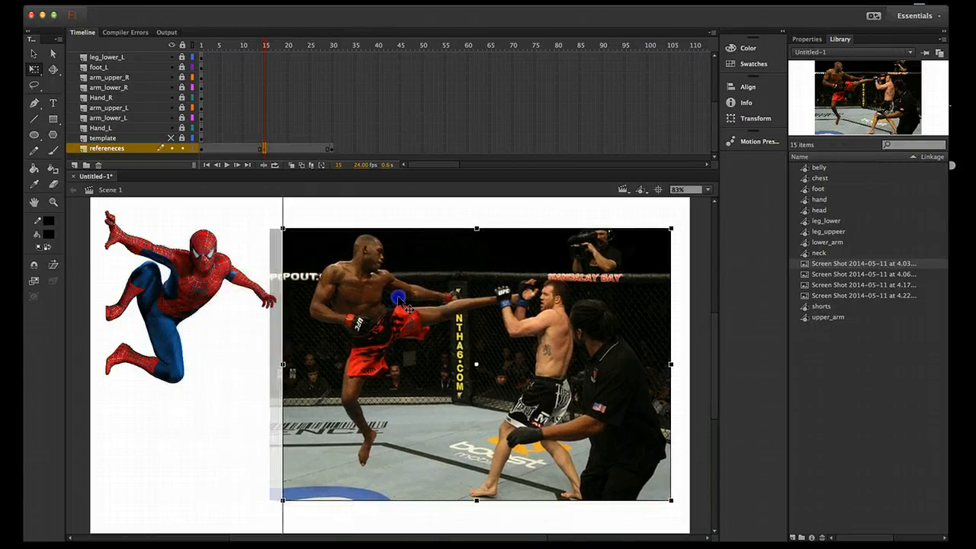
- Reselect the kicking fighter image and shift it slightly up and to the right, away from the Spider-Man image
{"action": "left_click", "coordinate": [256, 227]}
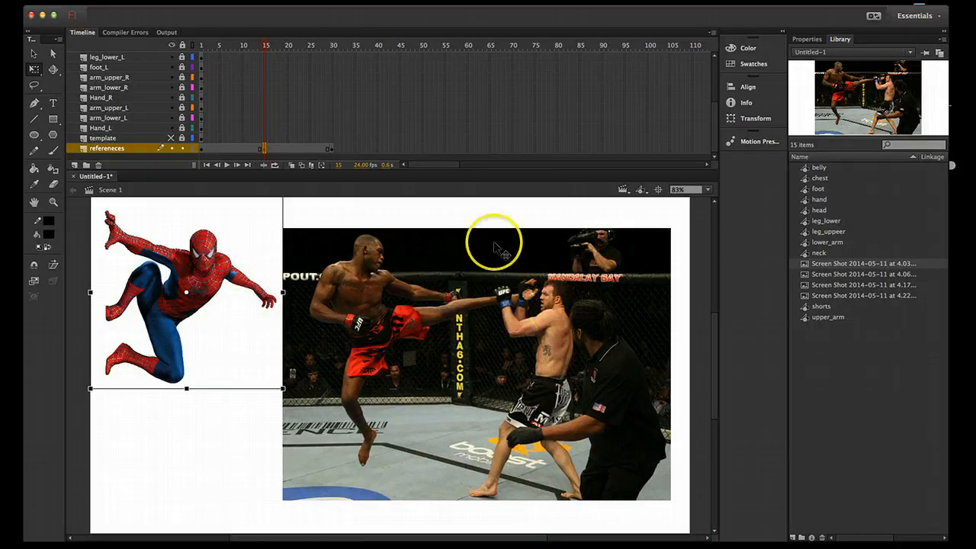
{"action": "left_click", "coordinate": [429, 206]}
{"action": "left_click", "coordinate": [360, 267]}
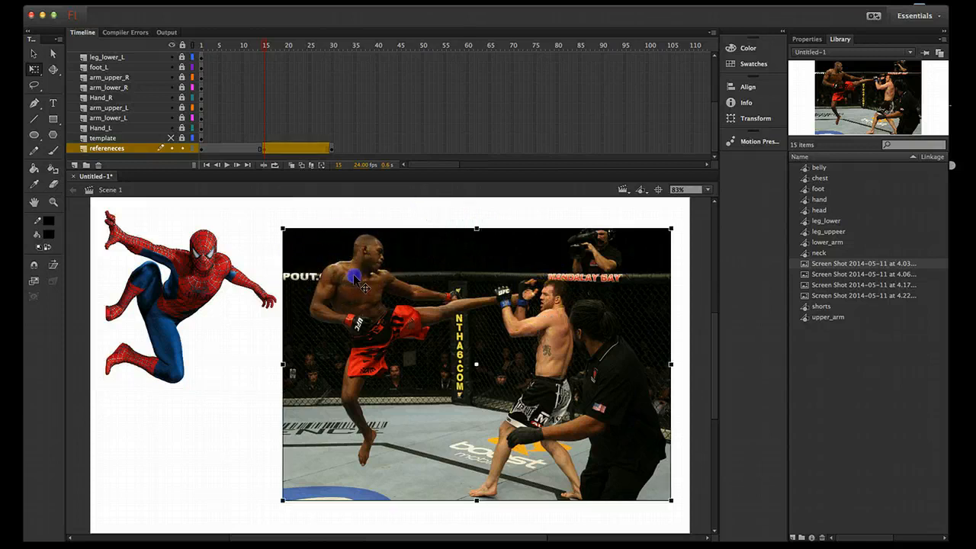
{"action": "left_click_drag", "start_coordinate": [323, 273], "coordinate": [329, 267]}
- Delete all the contents of the frame 15 keyframe, undo the deletion, and deselect both images
{"action": "left_click", "coordinate": [267, 148]}
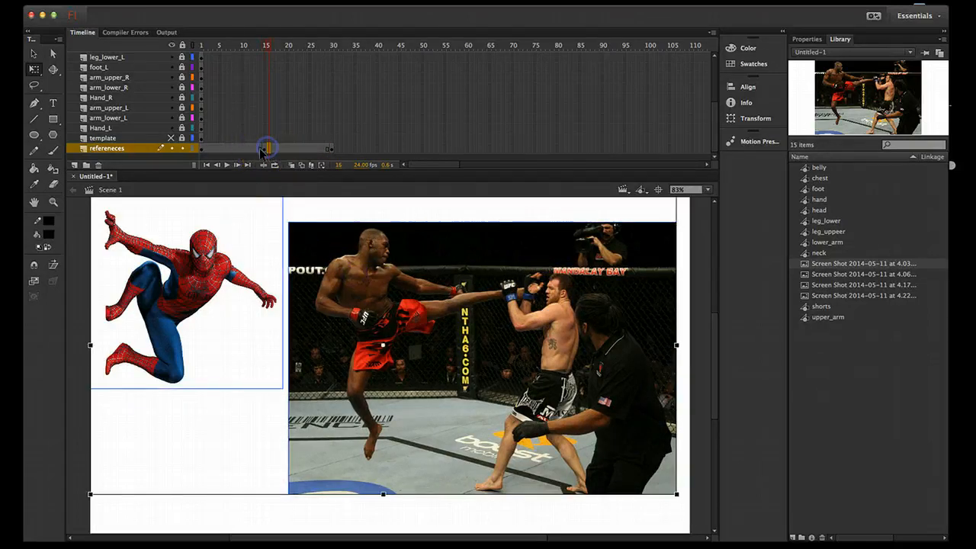
{"action": "left_click", "coordinate": [259, 148]}
{"action": "left_click", "coordinate": [263, 148]}
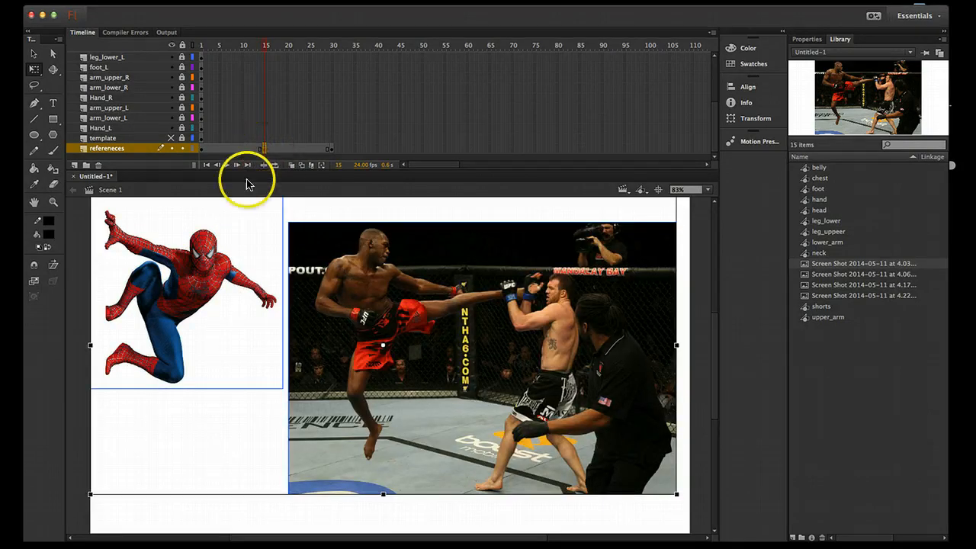
{"action": "key", "text": "BackSpace"}
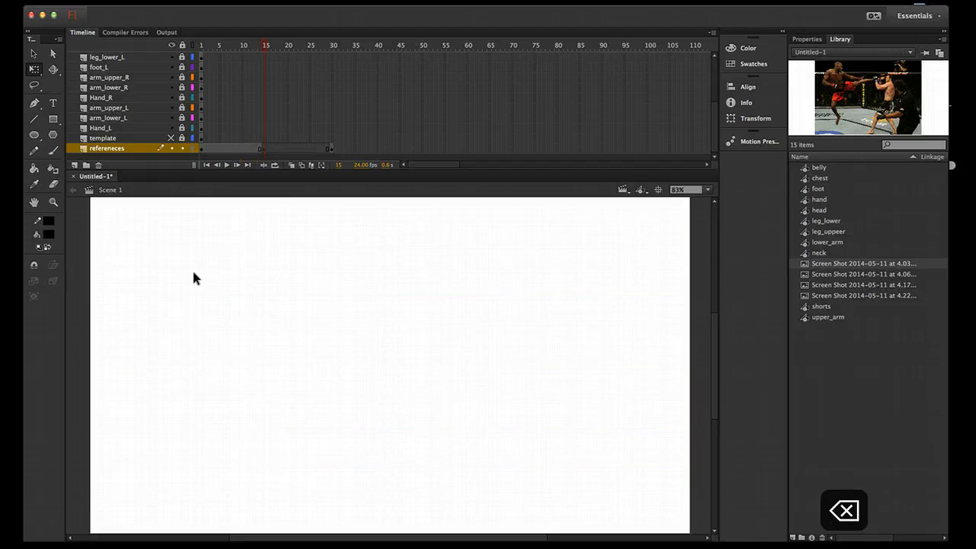
{"action": "key", "text": "super+z"}
{"action": "left_click", "coordinate": [320, 210]}
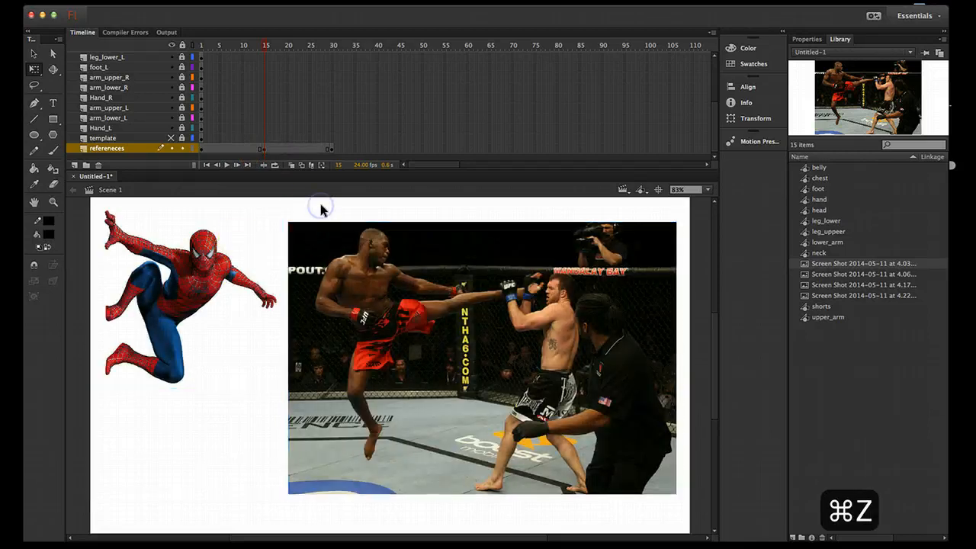
- Delete the Spider-Man image from the frame 15 keyframe and compare frames 14 and 15
{"action": "left_click", "coordinate": [217, 284]}
{"action": "key", "text": "BackSpace"}
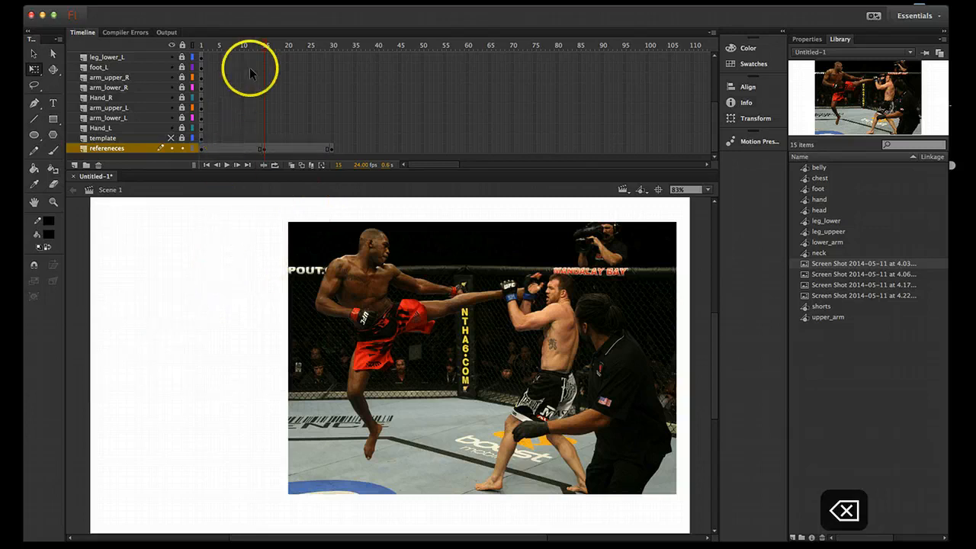
{"action": "left_click", "coordinate": [266, 47]}
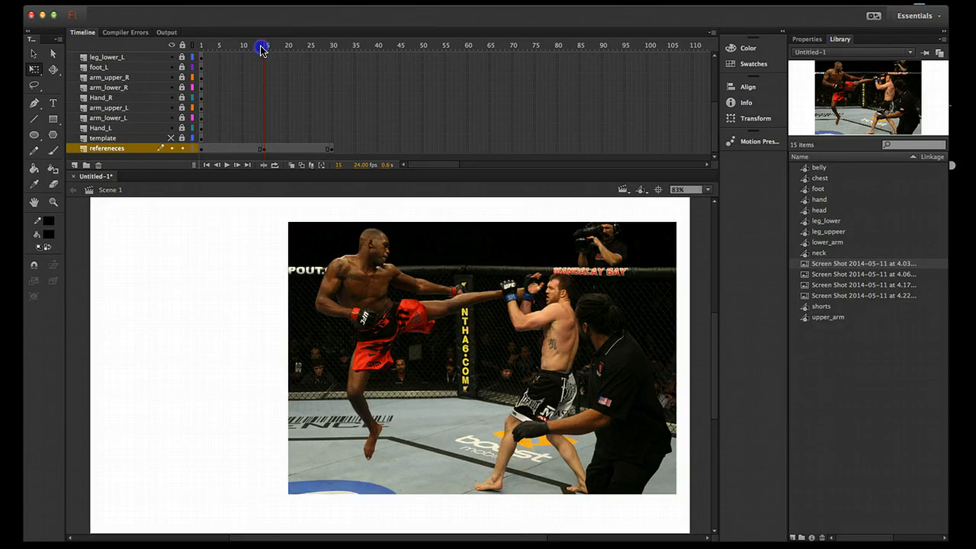
{"action": "left_click", "coordinate": [261, 47]}
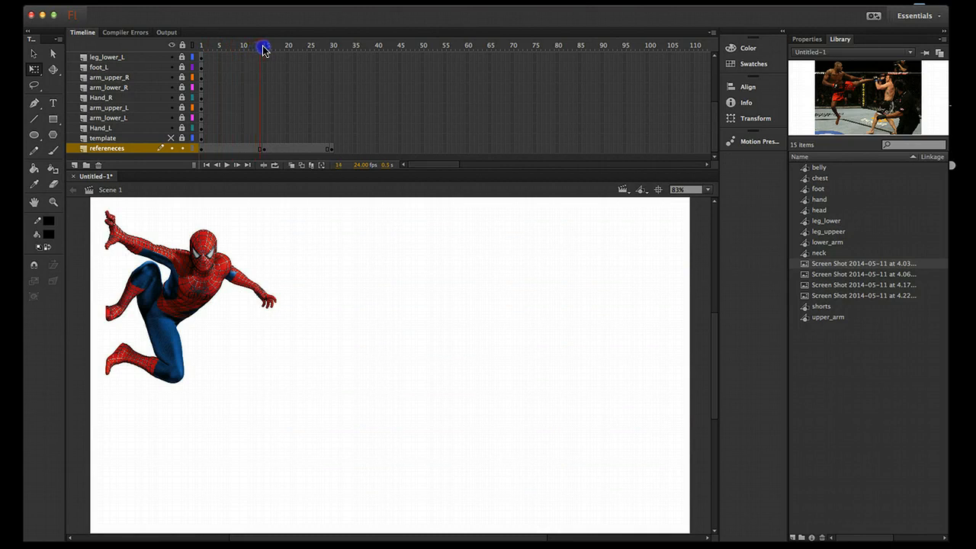
{"action": "left_click", "coordinate": [264, 48]}
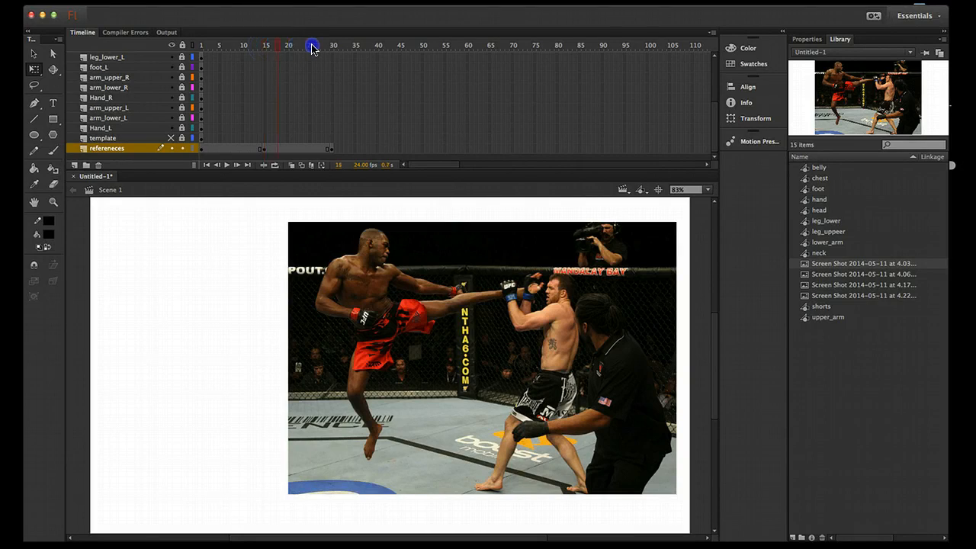
- Lock the refereneces layer and return to frame 1 of the timeline
{"action": "left_click_drag", "start_coordinate": [329, 47], "coordinate": [327, 47]}
{"action": "mouse_move", "coordinate": [260, 47]}
{"action": "left_mouse_down"}
{"action": "mouse_move", "coordinate": [239, 45]}
{"action": "mouse_move", "coordinate": [343, 46]}
{"action": "mouse_move", "coordinate": [233, 46]}
{"action": "mouse_move", "coordinate": [310, 48]}
{"action": "mouse_move", "coordinate": [240, 46]}
{"action": "mouse_move", "coordinate": [261, 54]}
{"action": "left_mouse_up"}
{"action": "left_click_drag", "start_coordinate": [254, 55], "coordinate": [277, 54]}
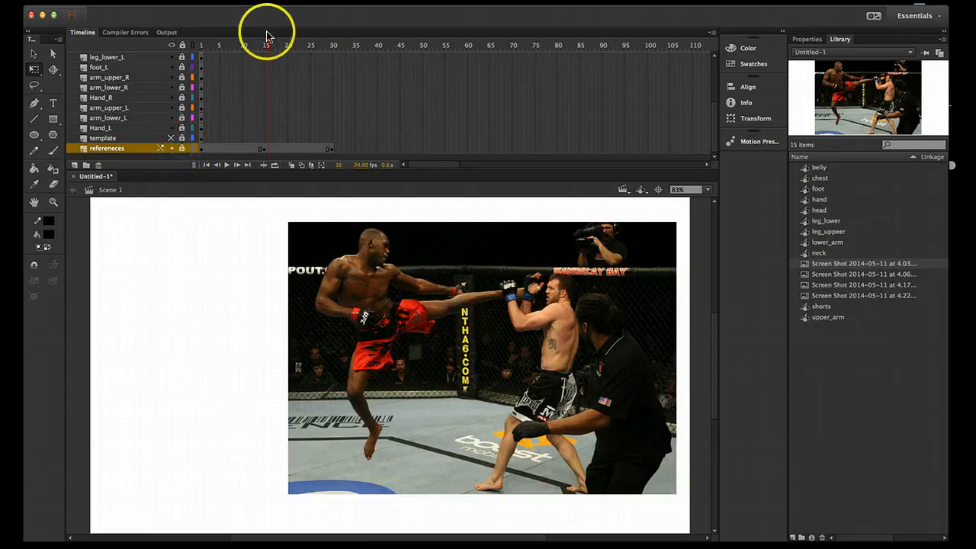
{"action": "left_click_drag", "start_coordinate": [267, 41], "coordinate": [202, 60]}
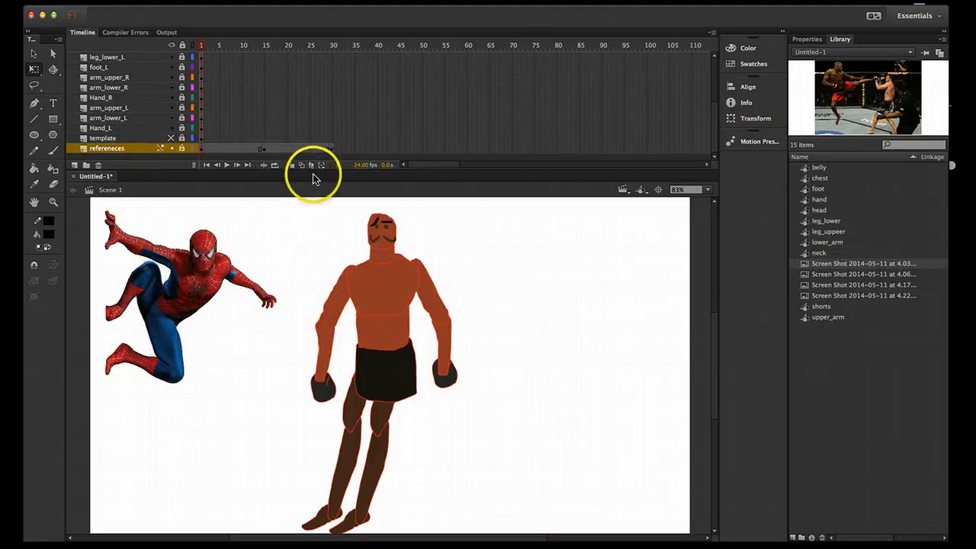
{"action": "left_click", "coordinate": [181, 148]}
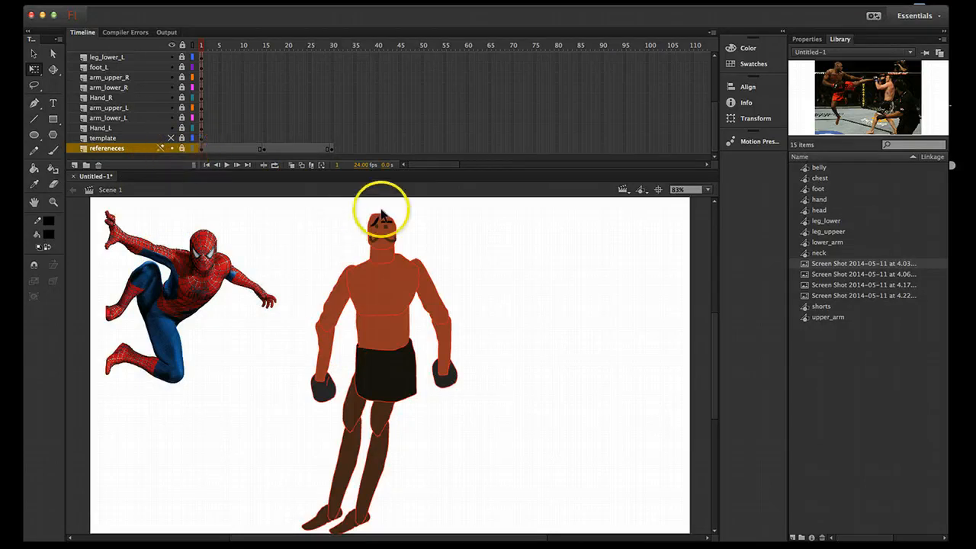
- Enlarge the timeline to show all layers and unlock every body-part layer from head down to Hand_L
{"action": "left_click_drag", "start_coordinate": [453, 220], "coordinate": [462, 275]}
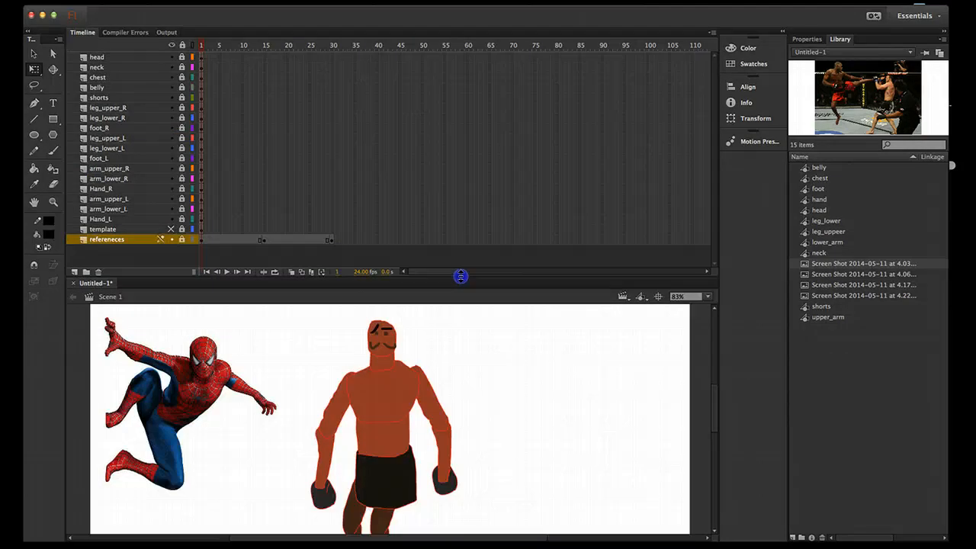
{"action": "left_click", "coordinate": [182, 229]}
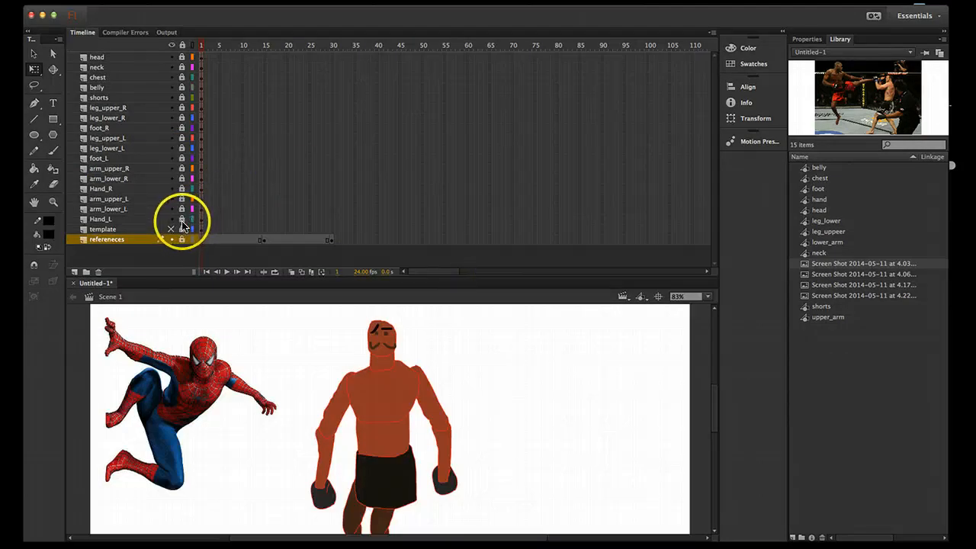
{"action": "left_click", "coordinate": [171, 230]}
{"action": "left_click", "coordinate": [172, 229]}
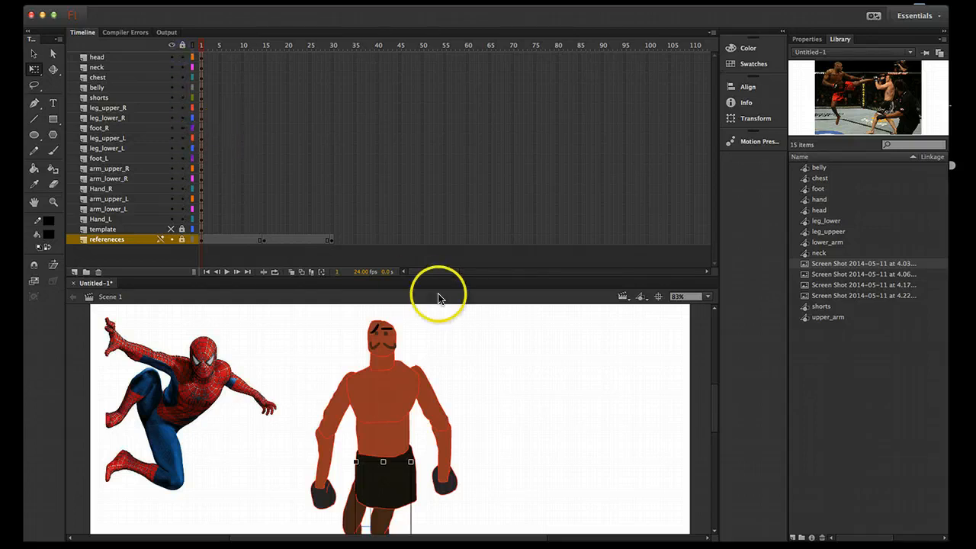
{"action": "left_click_drag", "start_coordinate": [430, 275], "coordinate": [430, 244]}
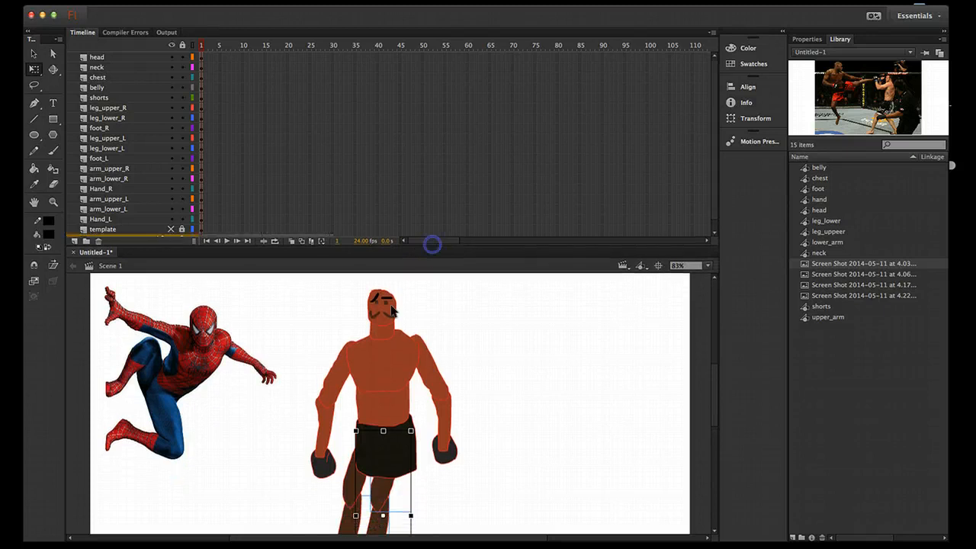
{"action": "left_click", "coordinate": [366, 327]}
{"action": "left_click_drag", "start_coordinate": [299, 447], "coordinate": [420, 510]}
{"action": "left_click_drag", "start_coordinate": [535, 472], "coordinate": [406, 376]}
{"action": "left_click_drag", "start_coordinate": [545, 344], "coordinate": [414, 402]}
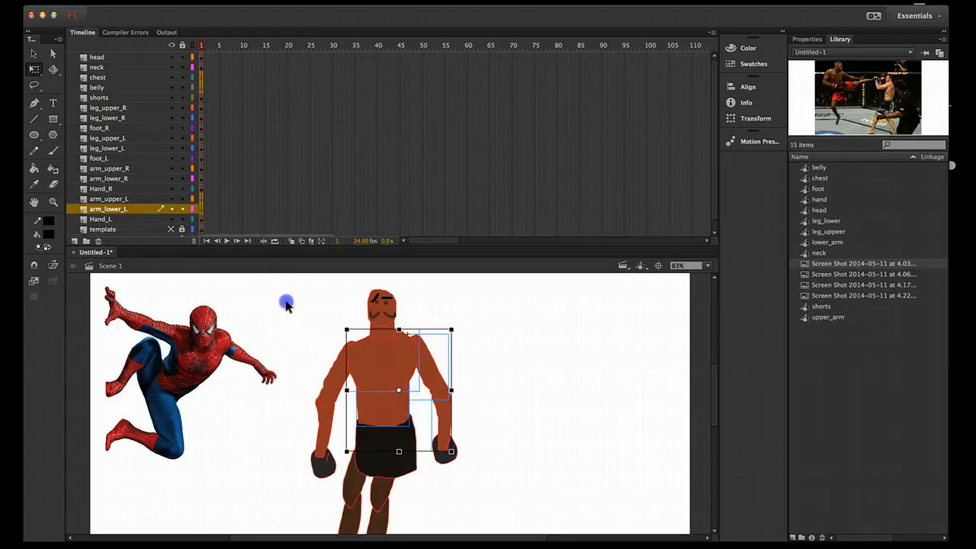
{"action": "left_click_drag", "start_coordinate": [283, 300], "coordinate": [384, 405]}
{"action": "left_click_drag", "start_coordinate": [468, 371], "coordinate": [416, 445]}
{"action": "left_click_drag", "start_coordinate": [300, 304], "coordinate": [355, 384]}
{"action": "left_click", "coordinate": [475, 350]}
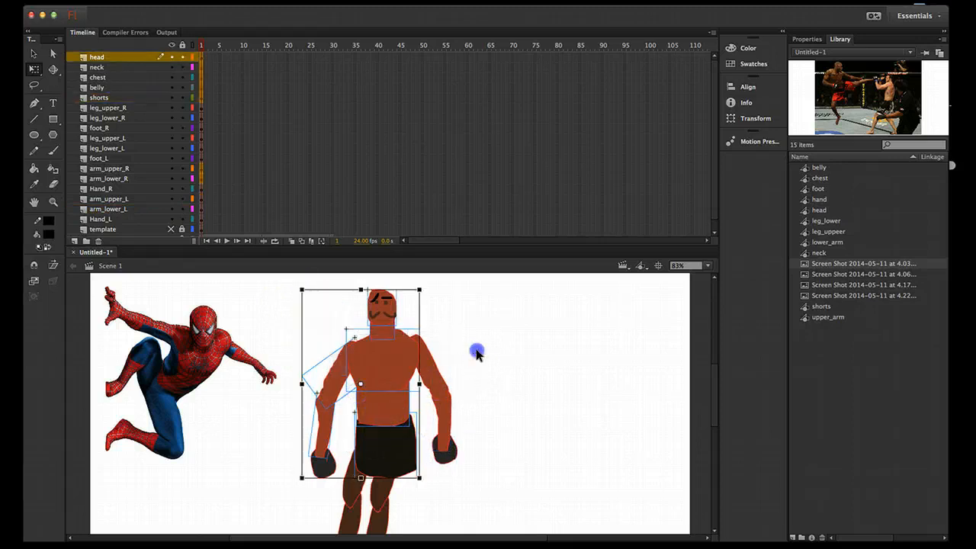
- Move the boxer's head onto Spider-Man's head, and check which layers hold the neck, chest and belly
{"action": "left_click_drag", "start_coordinate": [379, 330], "coordinate": [205, 324]}
{"action": "left_click", "coordinate": [261, 323]}
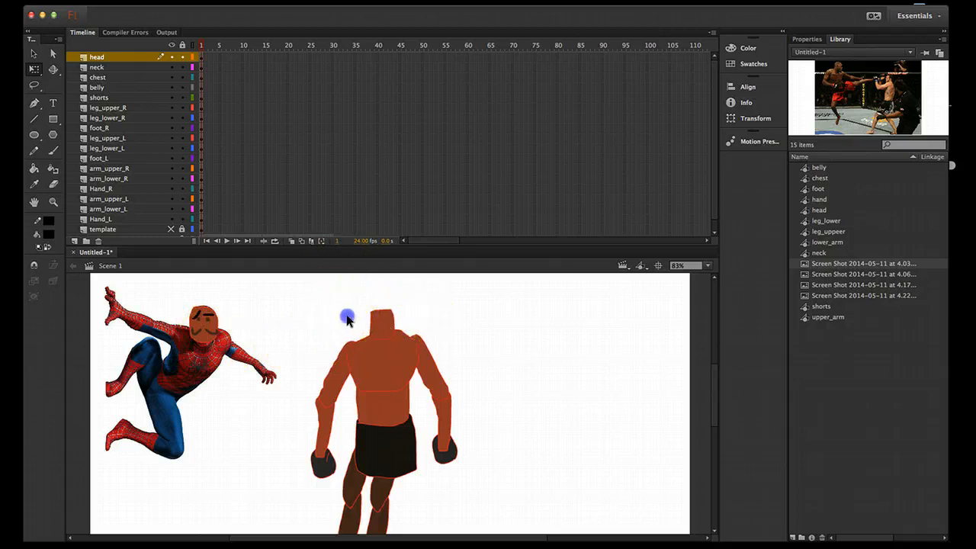
{"action": "left_click", "coordinate": [391, 328]}
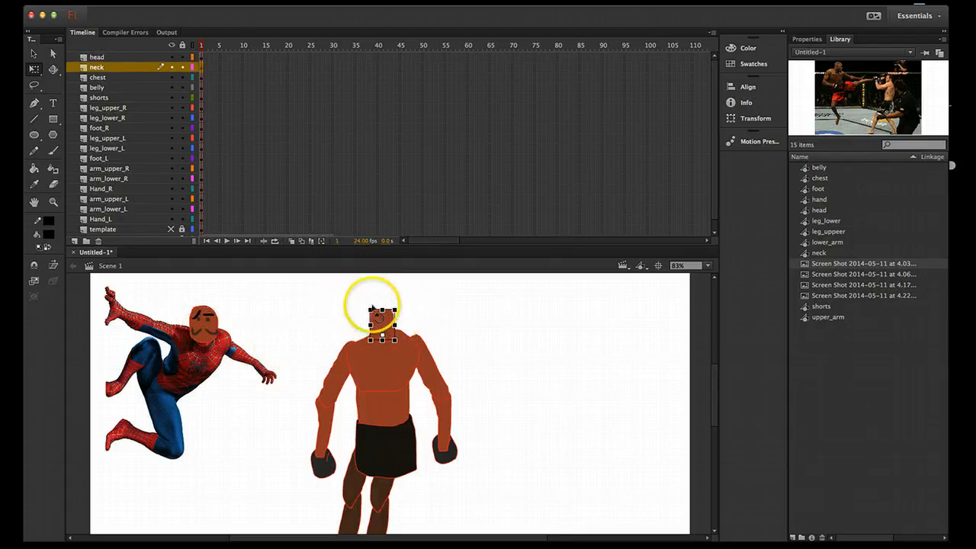
{"action": "left_click", "coordinate": [388, 384]}
{"action": "left_click", "coordinate": [387, 405]}
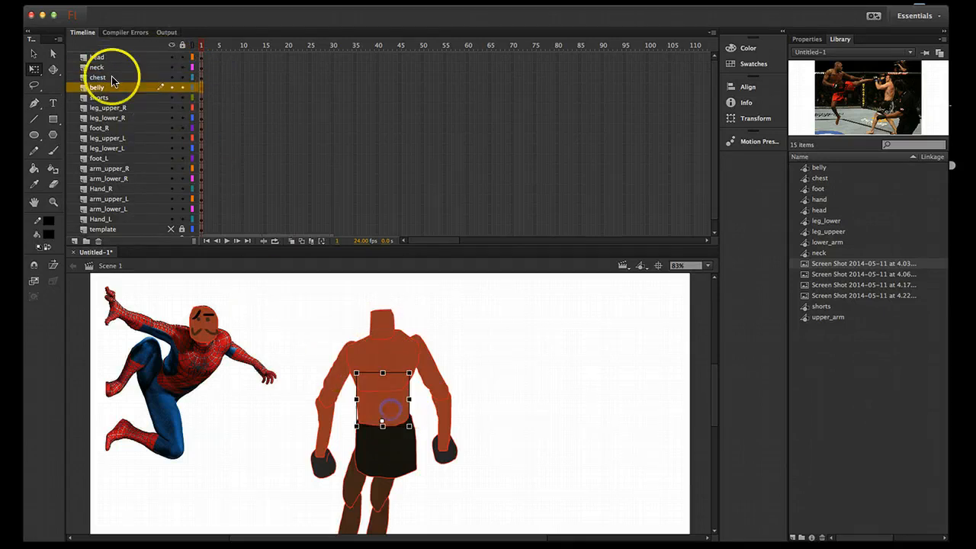
{"action": "left_click", "coordinate": [364, 281]}
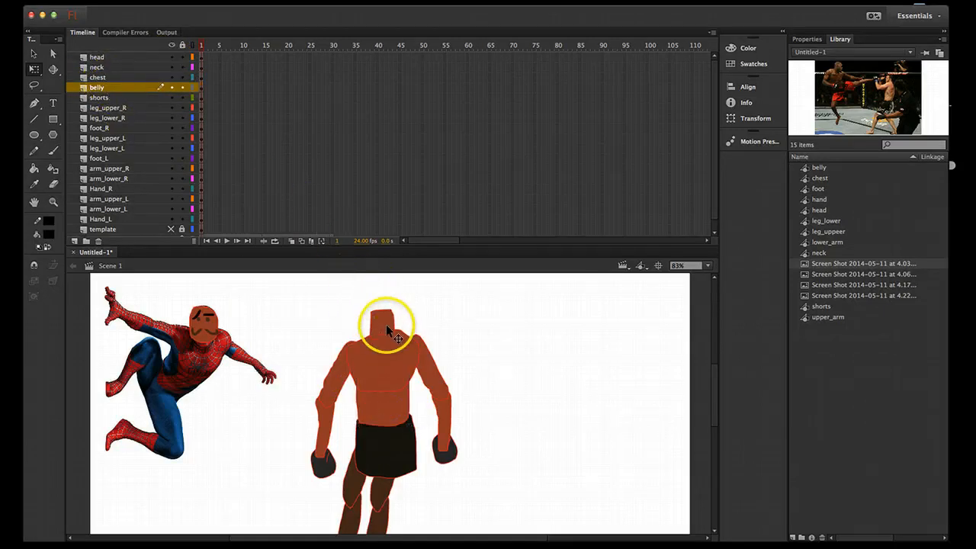
- Try rotating the neck around a transformation point placed on Spider-Man's chest, and undo the neck changes
{"action": "left_click_drag", "start_coordinate": [386, 321], "coordinate": [402, 337]}
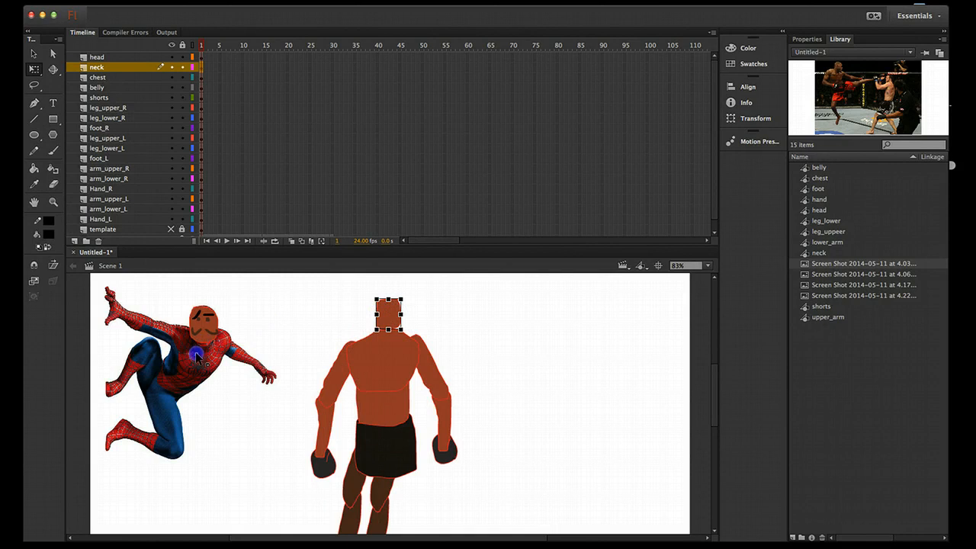
{"action": "left_click_drag", "start_coordinate": [367, 325], "coordinate": [429, 402]}
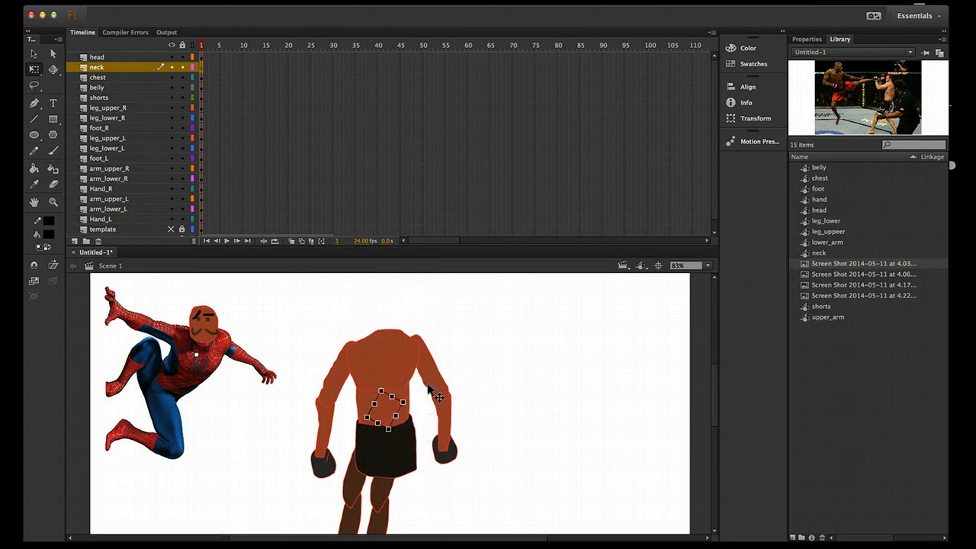
{"action": "key", "text": "super+z"}
{"action": "key", "text": "super+z"}
{"action": "key", "text": "super+z"}
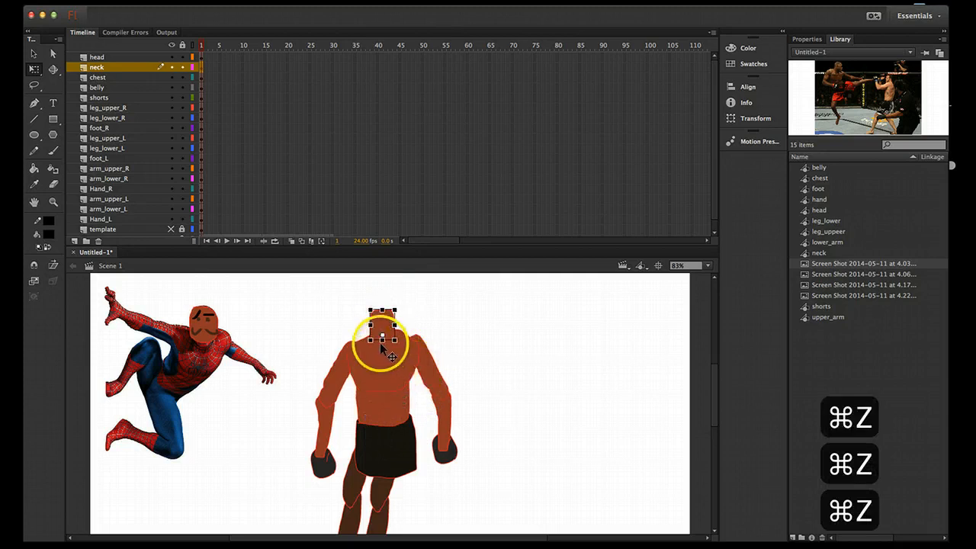
- Move the boxer's neck beneath the head on the Spider-Man image and nudge it into alignment
{"action": "left_click", "coordinate": [406, 311]}
{"action": "left_click_drag", "start_coordinate": [388, 324], "coordinate": [215, 334]}
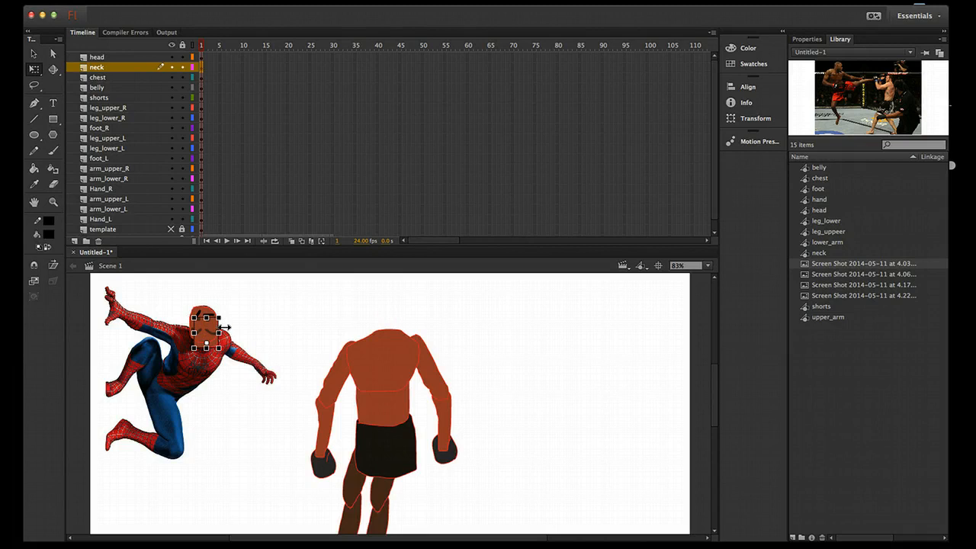
{"action": "key", "text": "Left"}
{"action": "key", "text": "Left"}
{"action": "key", "text": "Left"}
{"action": "key", "text": "Right"}
{"action": "key", "text": "Right"}
{"action": "key", "text": "Left"}
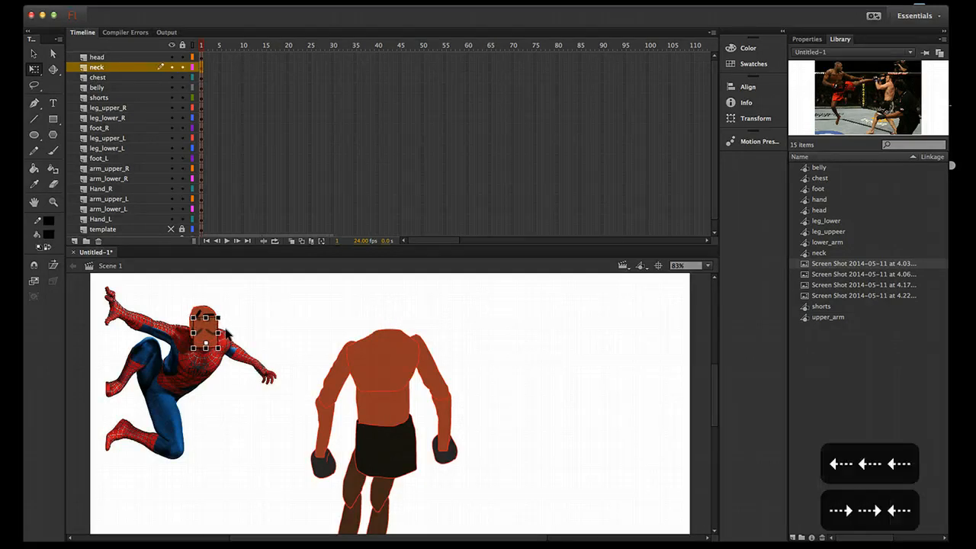
{"action": "key", "text": "Left"}
{"action": "key", "text": "Left"}
{"action": "key", "text": "Up"}
{"action": "key", "text": "Down"}
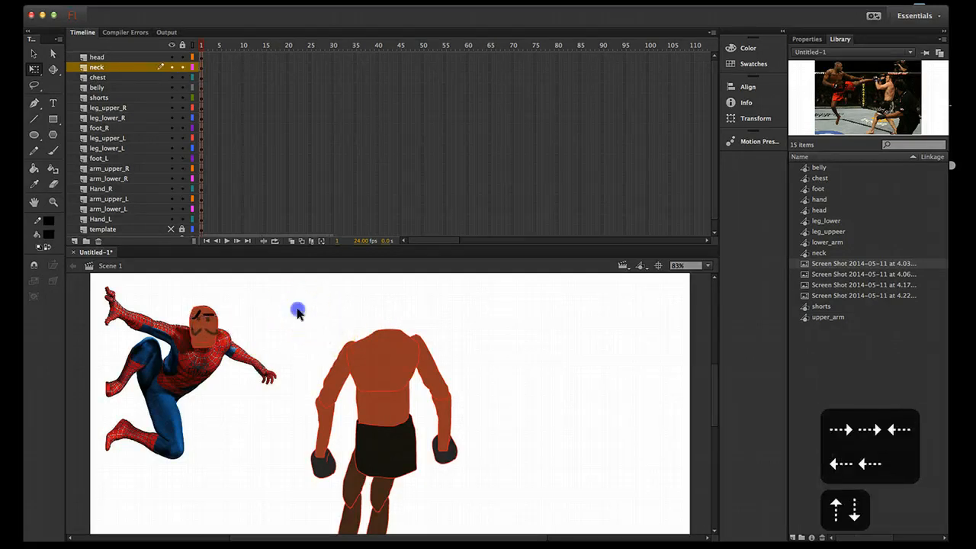
- Move the chest onto Spider-Man's torso and rotate it slightly clockwise to match the lean
{"action": "left_click_drag", "start_coordinate": [368, 366], "coordinate": [220, 371]}
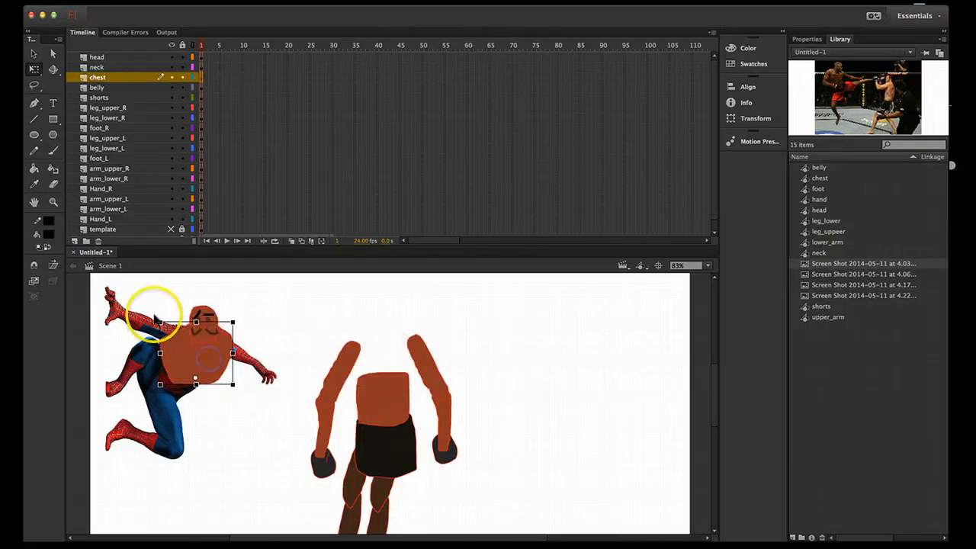
{"action": "mouse_move", "coordinate": [157, 308]}
{"action": "left_mouse_down"}
{"action": "mouse_move", "coordinate": [165, 305]}
{"action": "mouse_move", "coordinate": [158, 307]}
{"action": "left_mouse_up"}
{"action": "left_click_drag", "start_coordinate": [241, 314], "coordinate": [242, 324]}
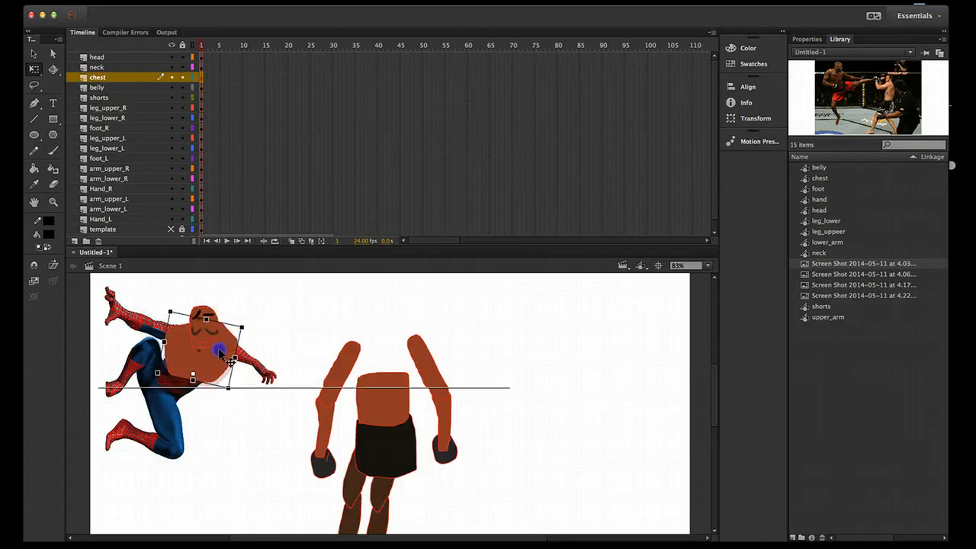
- Place the belly below the chest on the Spider-Man image and rotate it clockwise to follow the bent waist
{"action": "left_click_drag", "start_coordinate": [384, 403], "coordinate": [266, 401]}
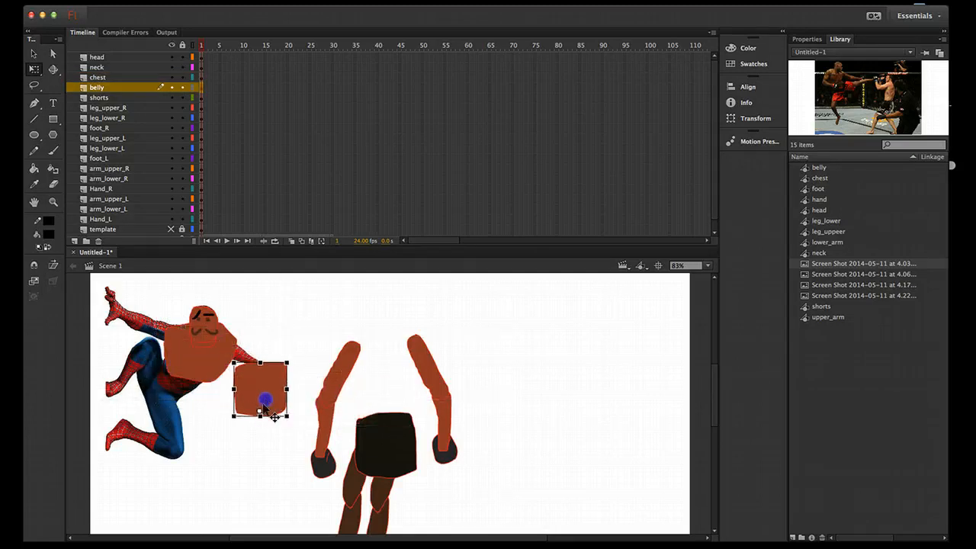
{"action": "left_click", "coordinate": [260, 404]}
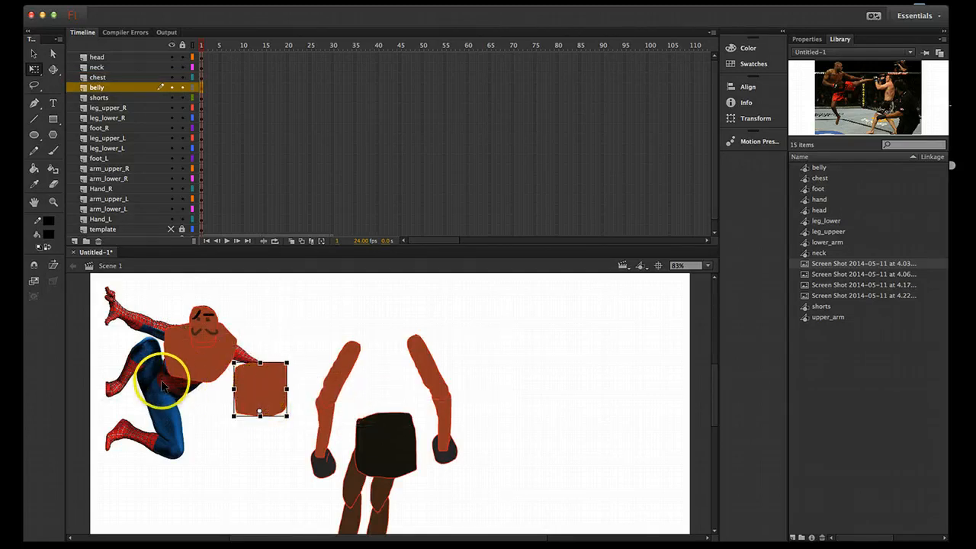
{"action": "left_click_drag", "start_coordinate": [242, 395], "coordinate": [174, 370]}
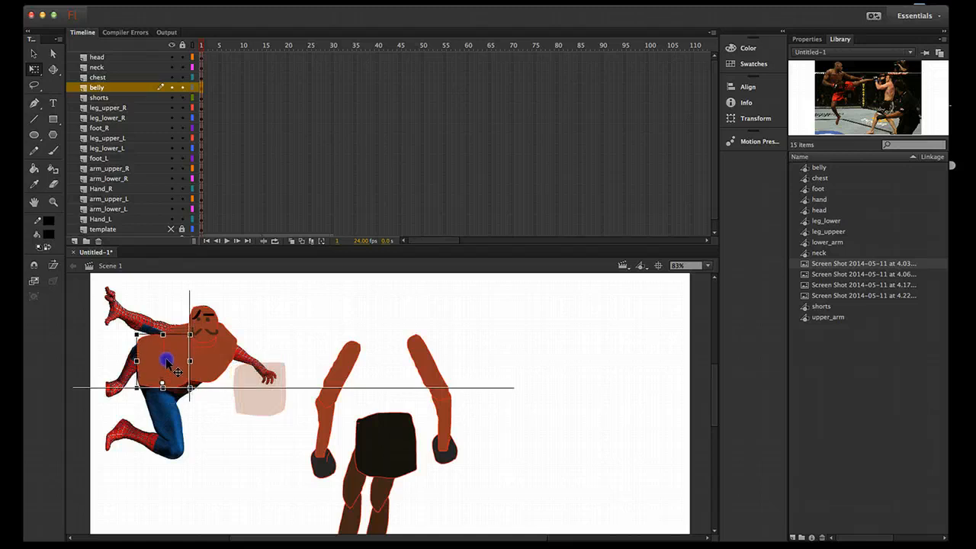
{"action": "left_click", "coordinate": [189, 333]}
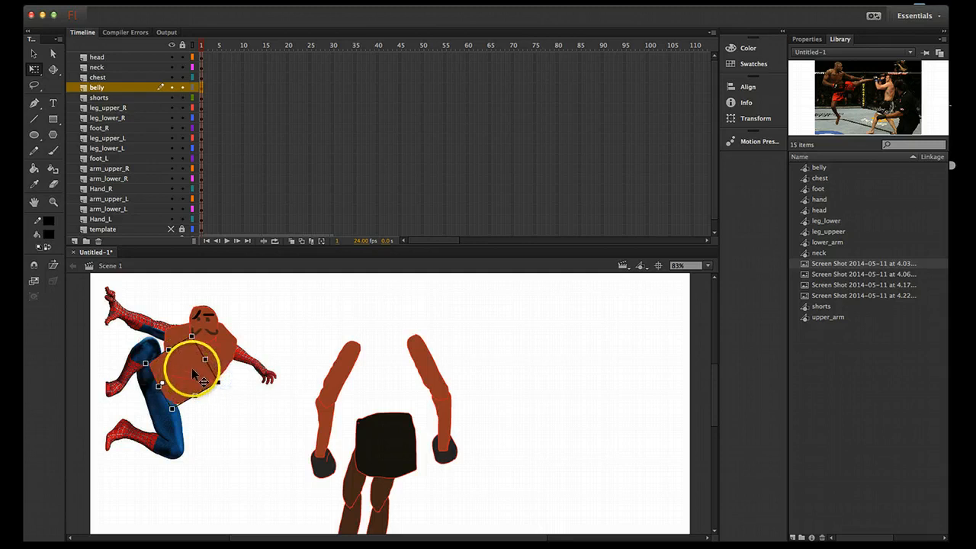
{"action": "key", "text": "super+z"}
{"action": "left_click_drag", "start_coordinate": [169, 370], "coordinate": [170, 370]}
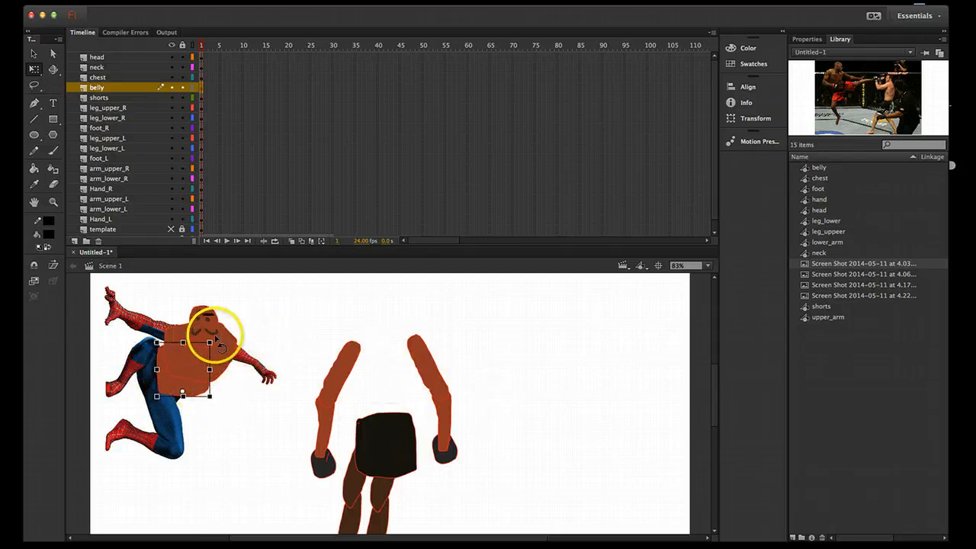
{"action": "left_click_drag", "start_coordinate": [217, 341], "coordinate": [195, 380]}
{"action": "left_click", "coordinate": [290, 323]}
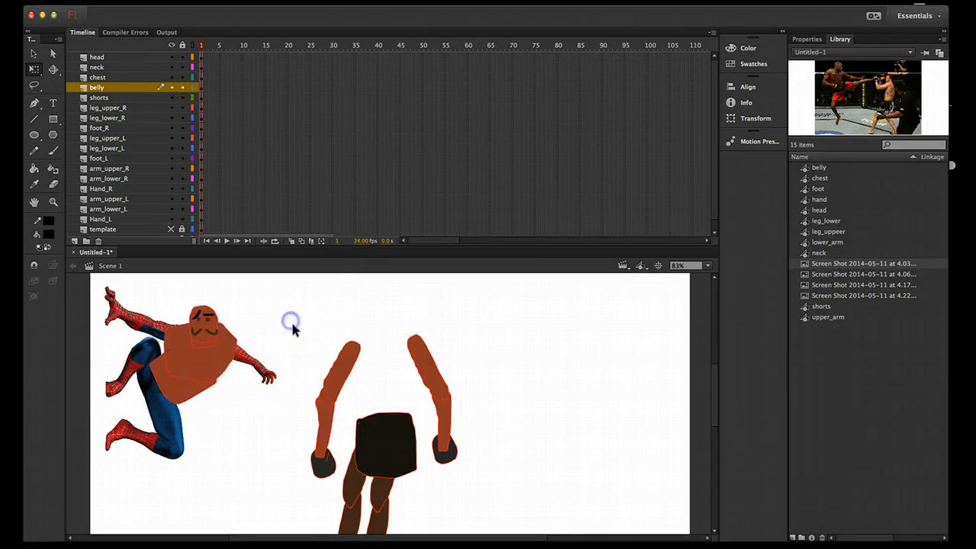
- Rotate the arm_upper_R part to point up and outward, and attach it to the chest's shoulder on the Spider-Man image
{"action": "left_click", "coordinate": [344, 368]}
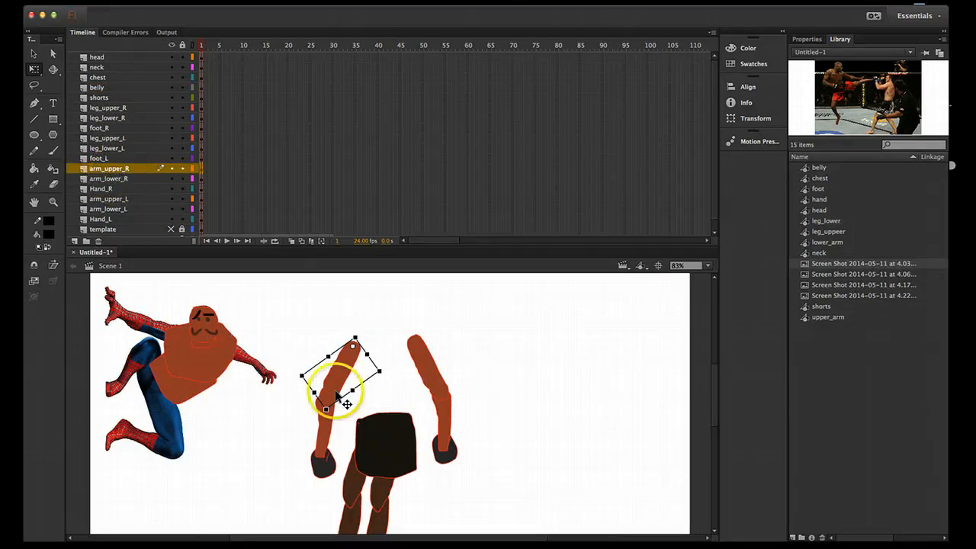
{"action": "left_click_drag", "start_coordinate": [300, 384], "coordinate": [294, 283]}
{"action": "left_click_drag", "start_coordinate": [295, 338], "coordinate": [170, 330]}
{"action": "left_click_drag", "start_coordinate": [147, 286], "coordinate": [165, 303]}
{"action": "left_click", "coordinate": [322, 344]}
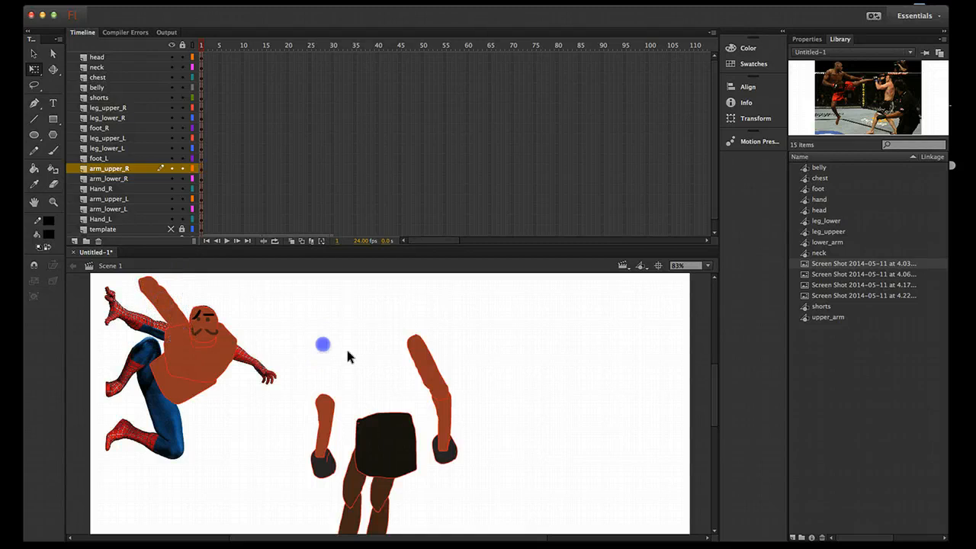
- Attach the lower right arm to the raised elbow, angled down, and place the right hand over Spider-Man's raised hand
{"action": "left_click_drag", "start_coordinate": [325, 424], "coordinate": [143, 309]}
{"action": "left_click_drag", "start_coordinate": [158, 347], "coordinate": [127, 313]}
{"action": "key", "text": "space"}
{"action": "left_click_drag", "start_coordinate": [256, 330], "coordinate": [341, 359]}
{"action": "left_click_drag", "start_coordinate": [213, 369], "coordinate": [218, 351]}
{"action": "left_click", "coordinate": [381, 370]}
{"action": "left_click_drag", "start_coordinate": [412, 499], "coordinate": [185, 320]}
{"action": "left_click", "coordinate": [433, 355]}
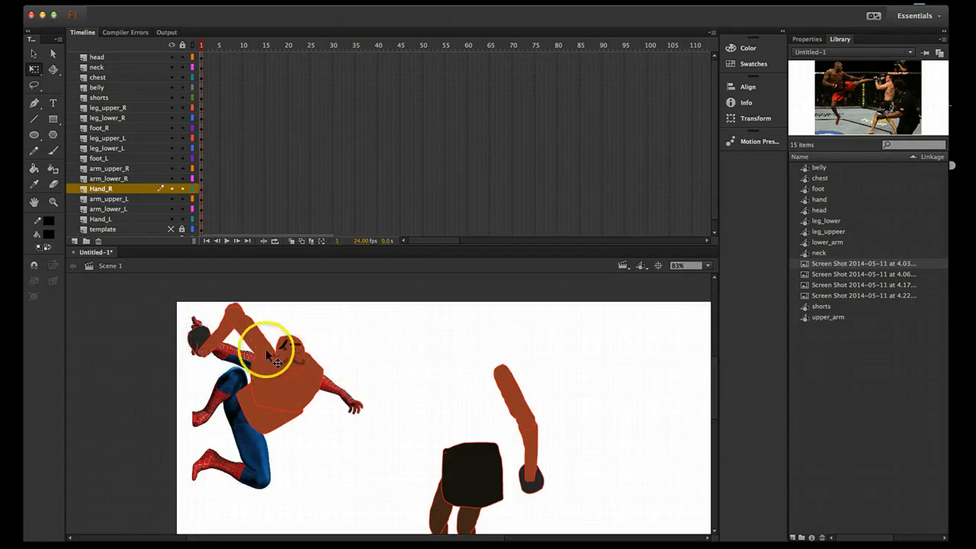
{"action": "key", "text": "space"}
{"action": "left_click_drag", "start_coordinate": [379, 478], "coordinate": [404, 450]}
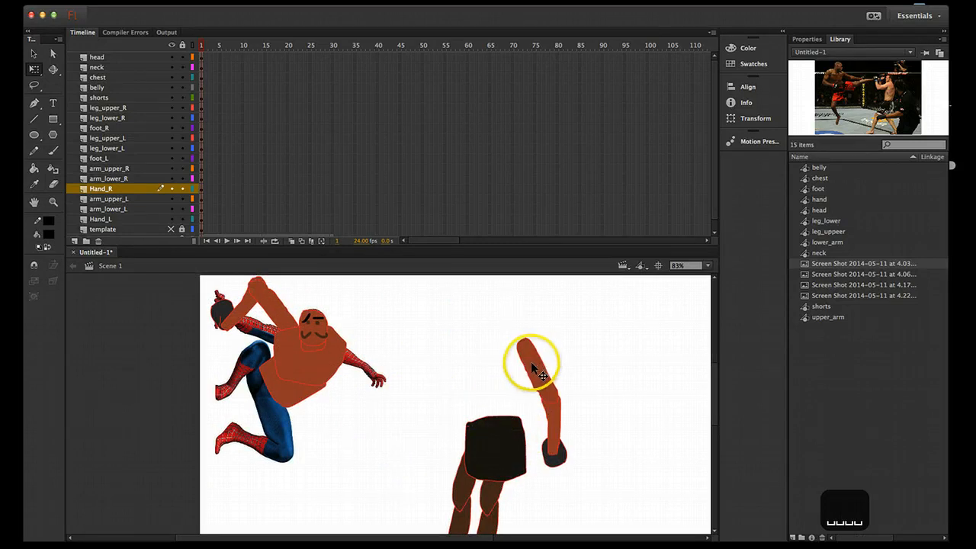
- Assemble the left arm from the chest's free shoulder, angling the upper arm outward, folding the lower arm back, and adding the hand
{"action": "left_click_drag", "start_coordinate": [531, 363], "coordinate": [413, 350]}
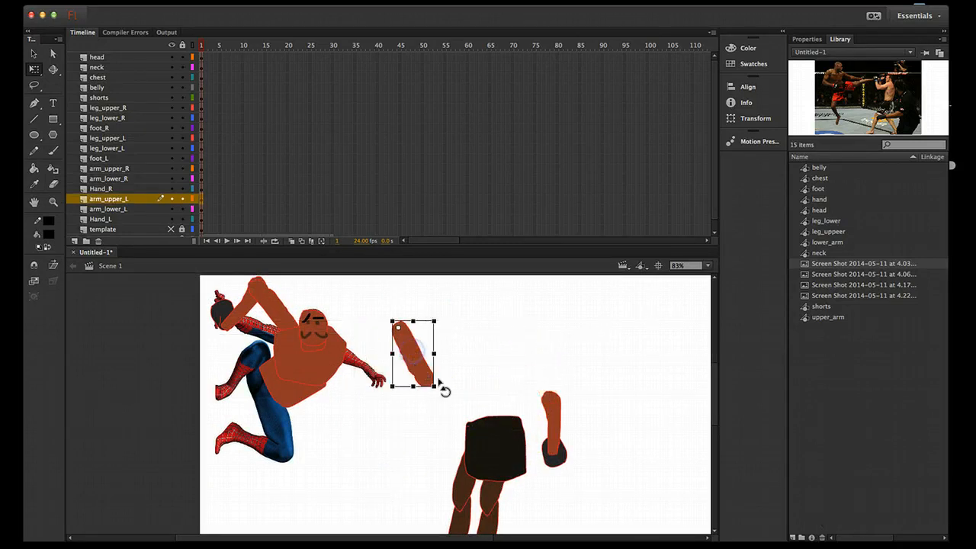
{"action": "left_click_drag", "start_coordinate": [438, 382], "coordinate": [505, 355]}
{"action": "left_click_drag", "start_coordinate": [434, 345], "coordinate": [397, 373]}
{"action": "left_click_drag", "start_coordinate": [552, 422], "coordinate": [372, 411]}
{"action": "left_click_drag", "start_coordinate": [555, 451], "coordinate": [330, 434]}
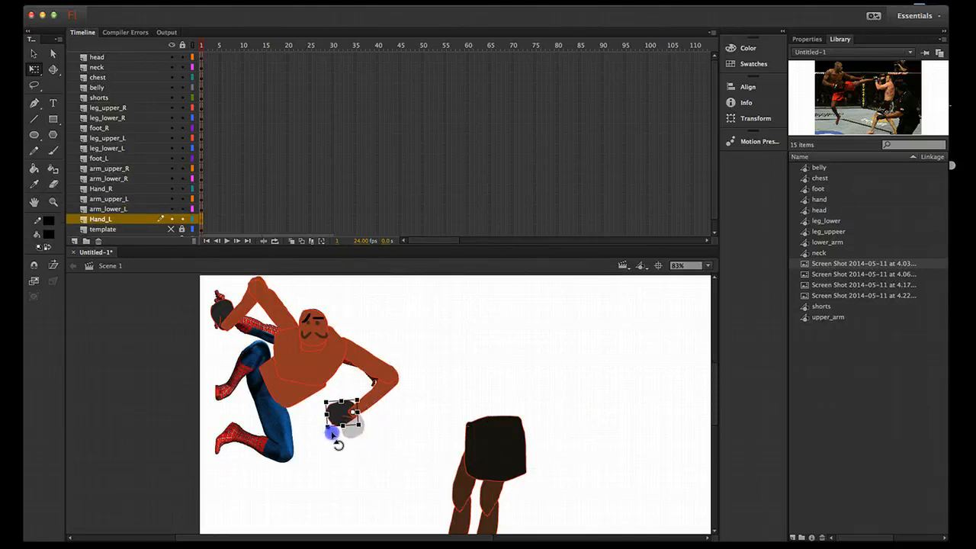
- Place the shorts under the belly on the Spider-Man image and rotate them clockwise to follow the bent waist
{"action": "left_click_drag", "start_coordinate": [506, 411], "coordinate": [501, 435]}
{"action": "left_click", "coordinate": [613, 449]}
{"action": "left_click_drag", "start_coordinate": [616, 455], "coordinate": [403, 412]}
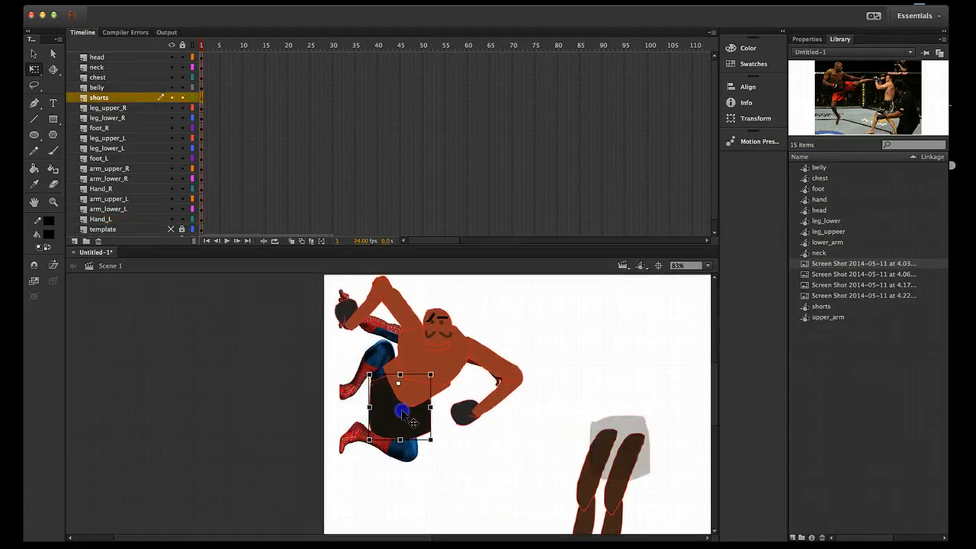
{"action": "left_click_drag", "start_coordinate": [371, 440], "coordinate": [371, 400]}
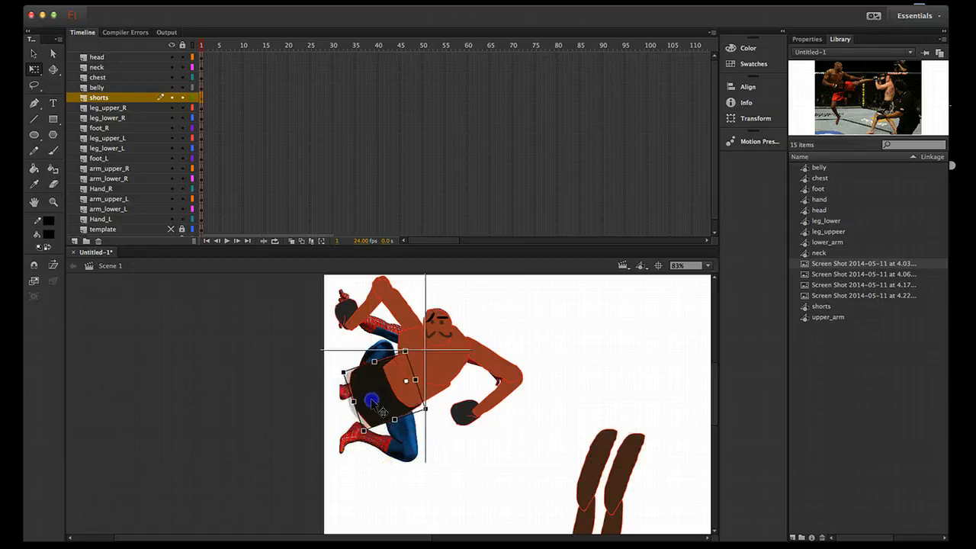
{"action": "left_click", "coordinate": [575, 418]}
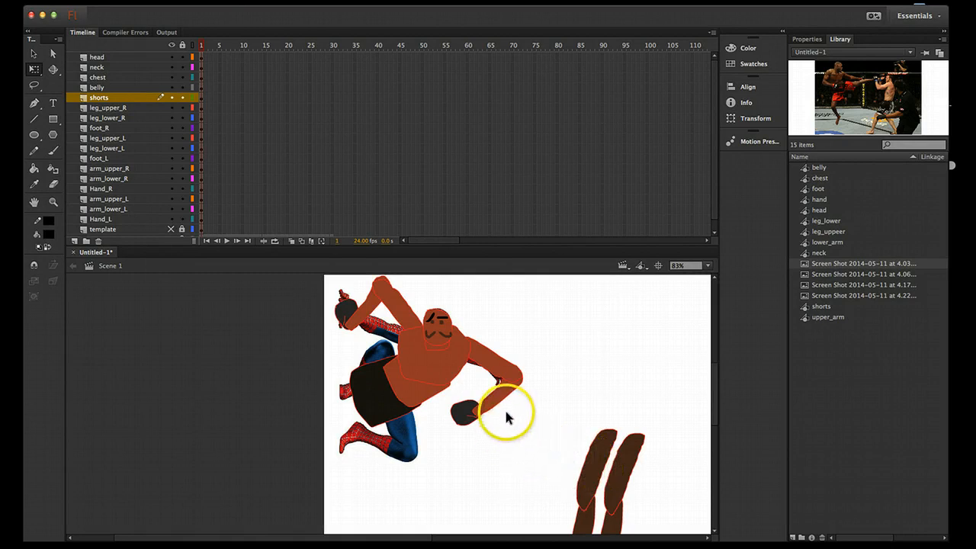
- Select all body parts together, scale them down slightly, and reposition them so the torso matches the Spider-Man image
{"action": "key", "text": "z"}
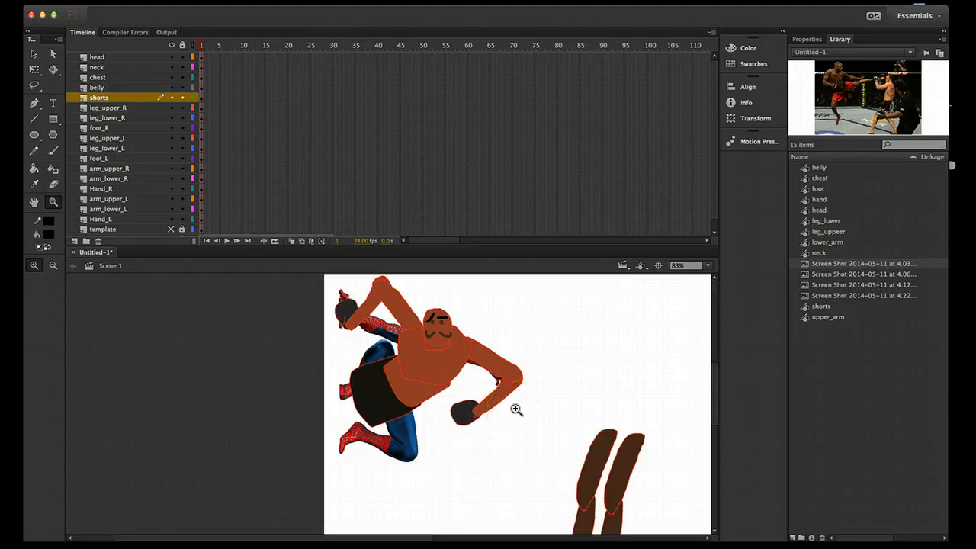
{"action": "left_click", "coordinate": [516, 410], "text": "alt"}
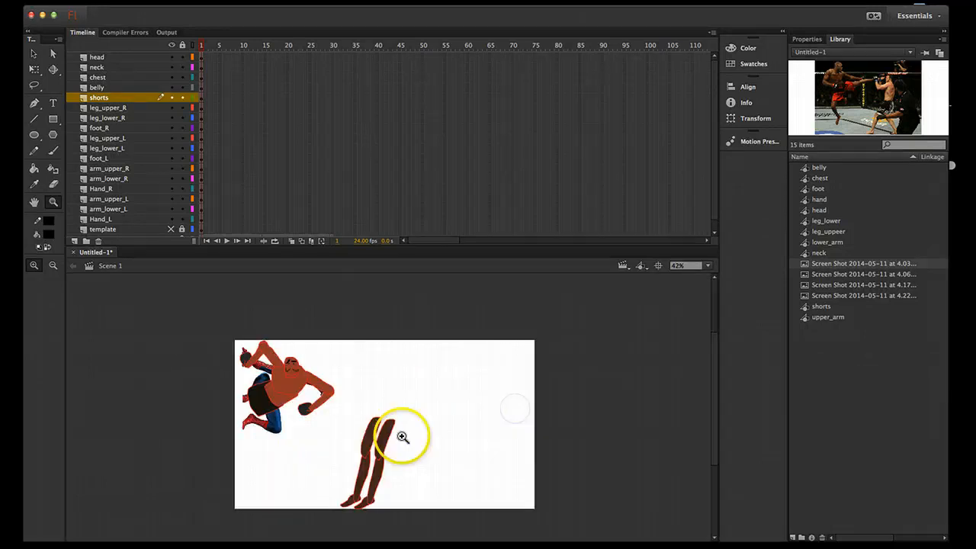
{"action": "key", "text": "v"}
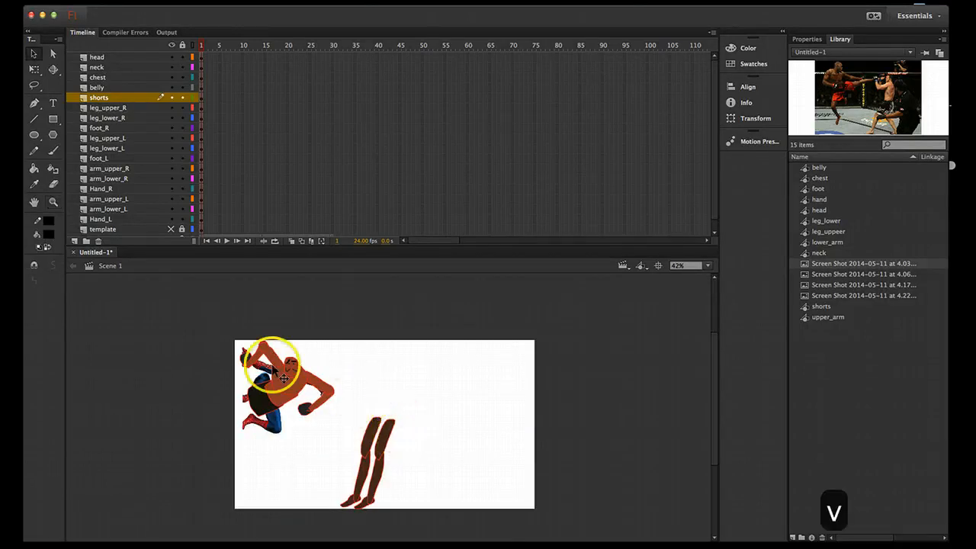
{"action": "scroll", "coordinate": [172, 216], "scroll_direction": "down", "scroll_amount": 1}
{"action": "left_click", "coordinate": [170, 219]}
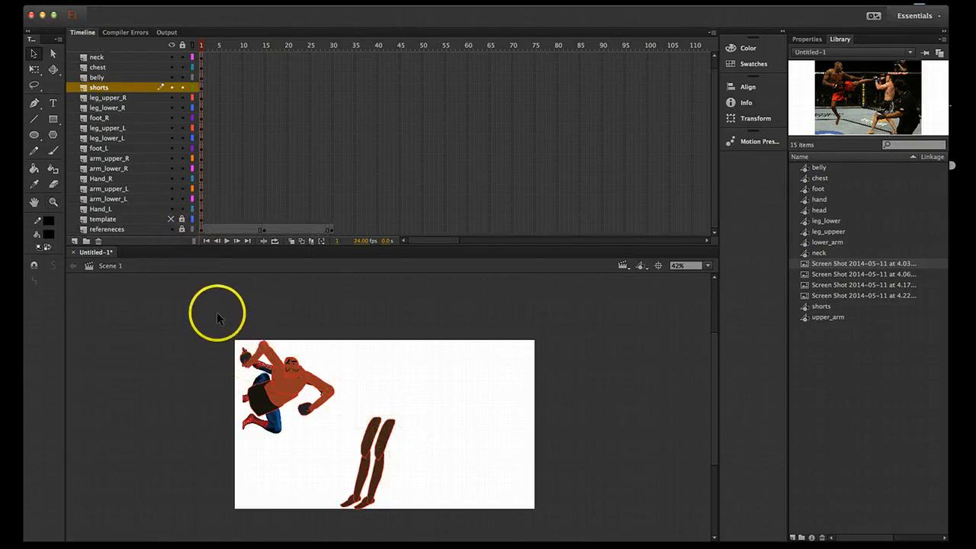
{"action": "left_click_drag", "start_coordinate": [207, 301], "coordinate": [449, 526]}
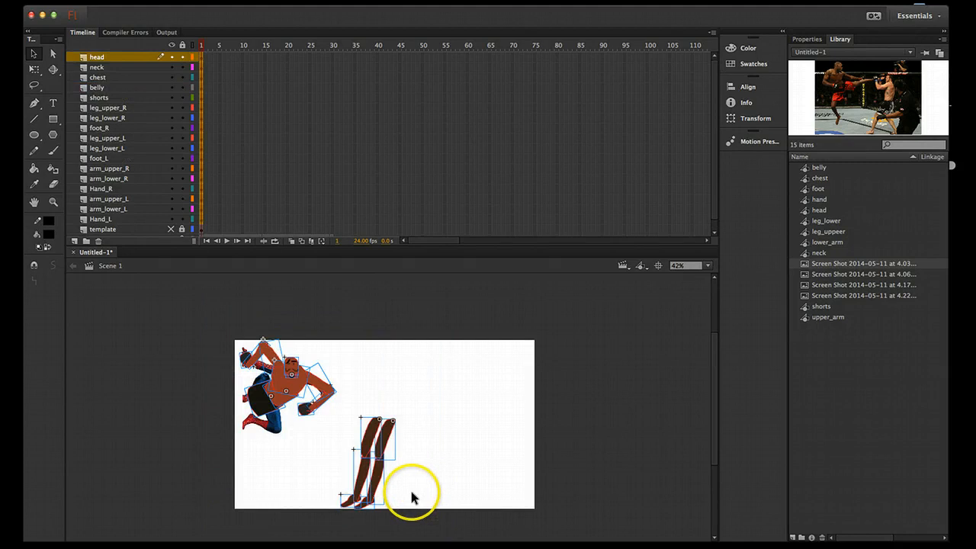
{"action": "key", "text": "q"}
{"action": "left_click_drag", "start_coordinate": [394, 508], "coordinate": [386, 495]}
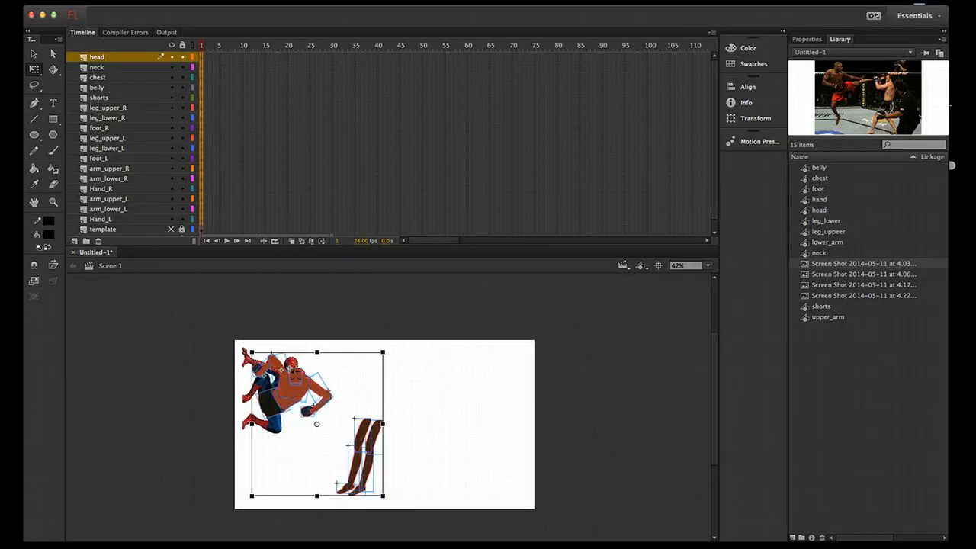
{"action": "left_click_drag", "start_coordinate": [288, 388], "coordinate": [287, 379]}
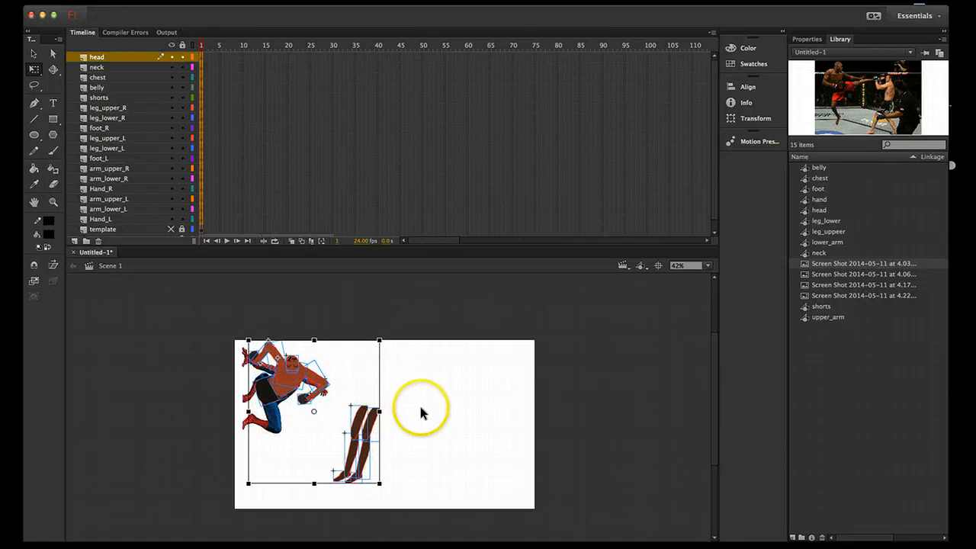
{"action": "left_click", "coordinate": [420, 407]}
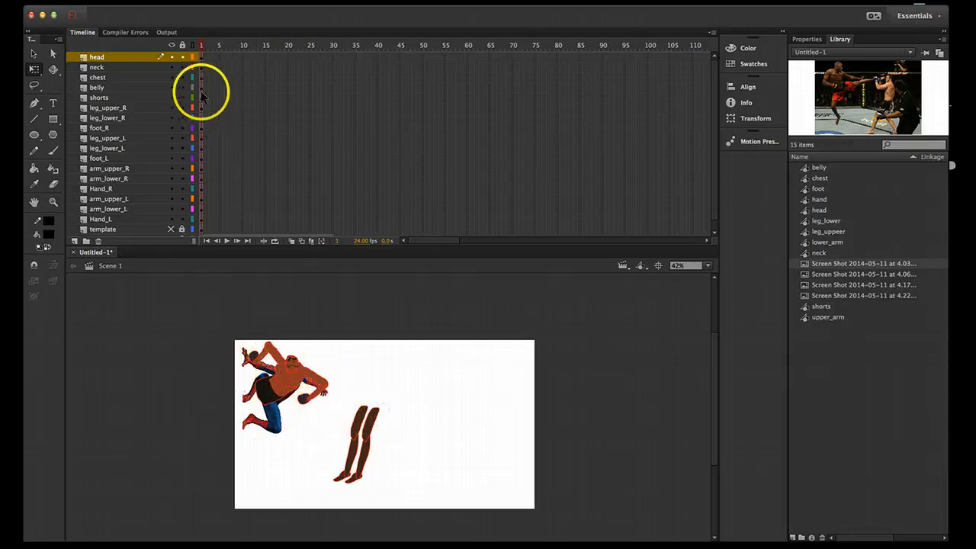
- Try enlarging the arm shape inside the upper_arm symbol, undo it, and return to Scene 1
{"action": "left_click_drag", "start_coordinate": [295, 387], "coordinate": [369, 440]}
{"action": "left_click", "coordinate": [352, 354]}
{"action": "double_click", "coordinate": [319, 389]}
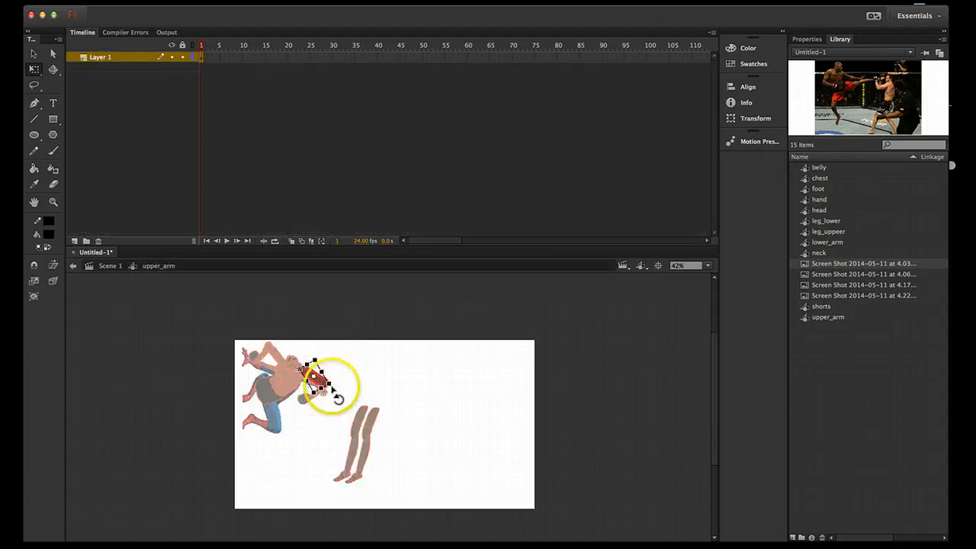
{"action": "left_click_drag", "start_coordinate": [316, 361], "coordinate": [363, 363]}
{"action": "key", "text": "super+z"}
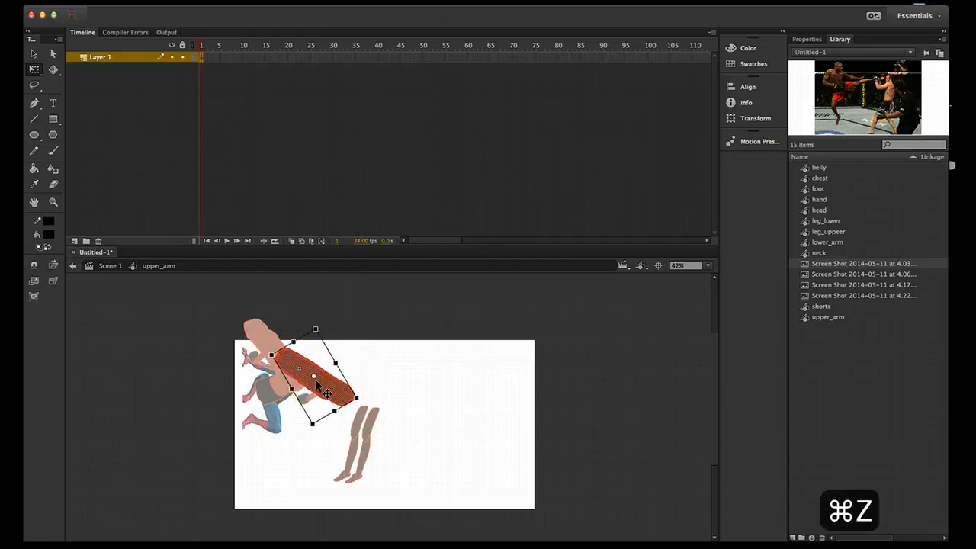
{"action": "key", "text": "super+z"}
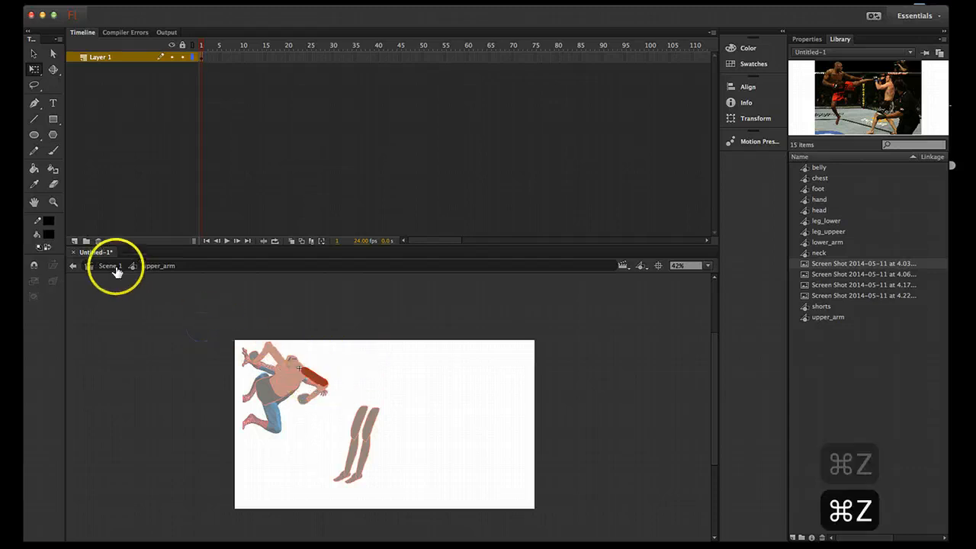
{"action": "left_click", "coordinate": [109, 266]}
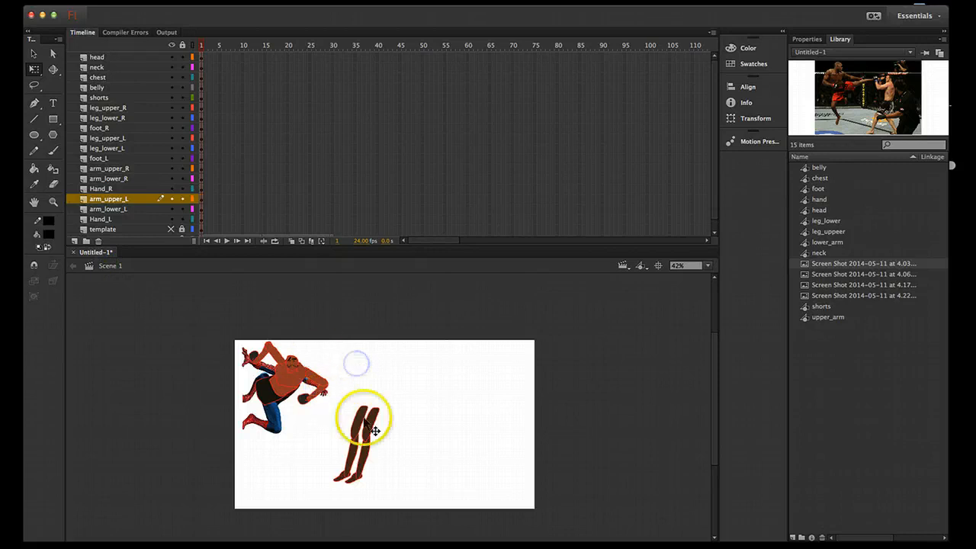
- Reduce the timeline's height to give the stage more room for posing the character and its legs
{"action": "key", "text": "z"}
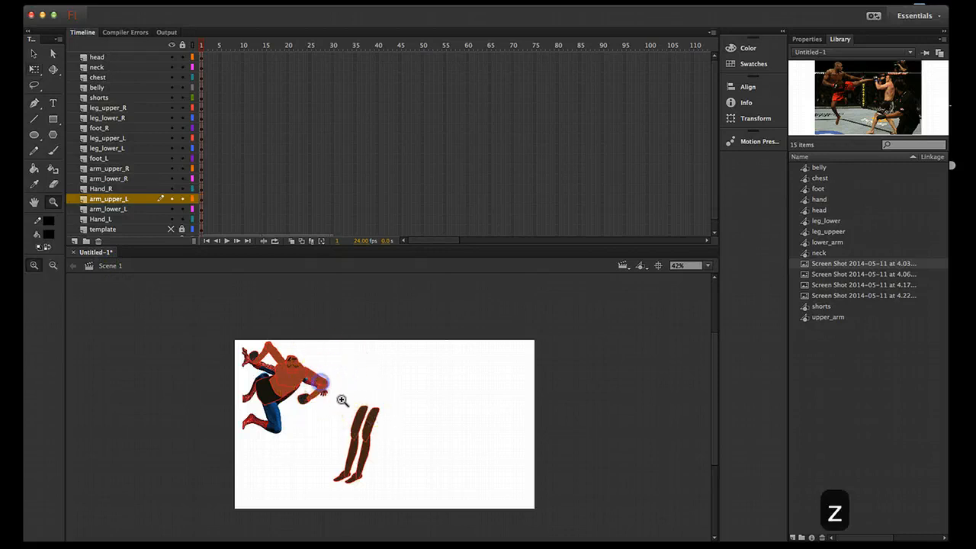
{"action": "left_click", "coordinate": [316, 382]}
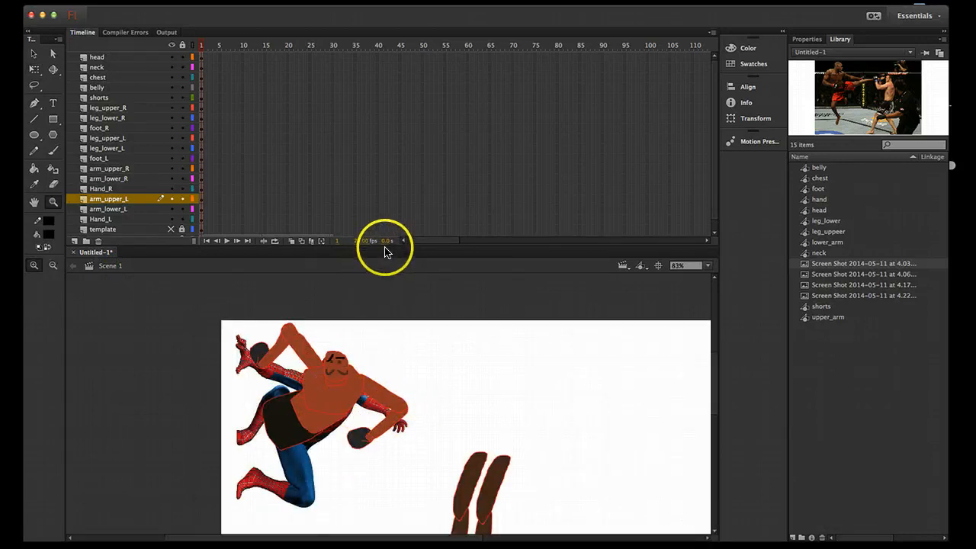
{"action": "left_click_drag", "start_coordinate": [385, 245], "coordinate": [392, 163]}
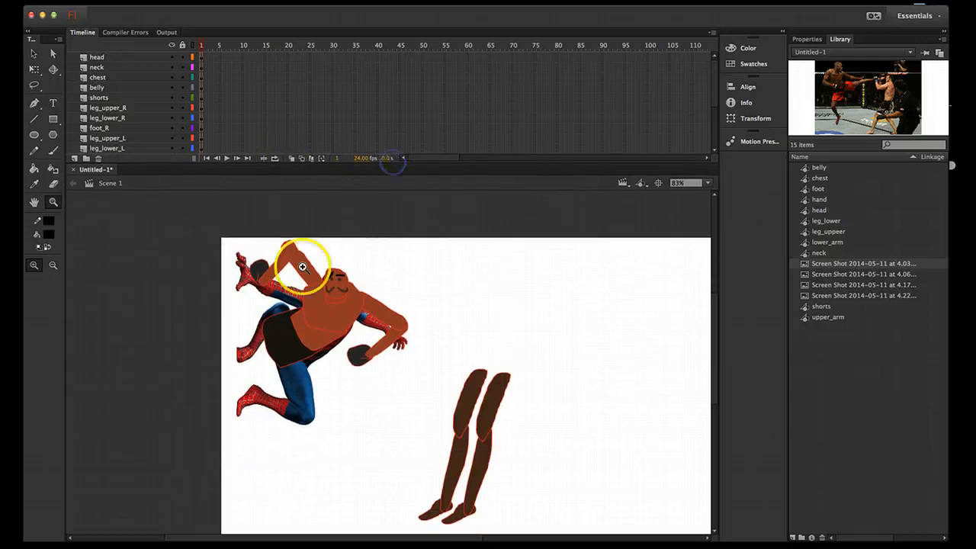
{"action": "left_click_drag", "start_coordinate": [373, 399], "coordinate": [374, 374]}
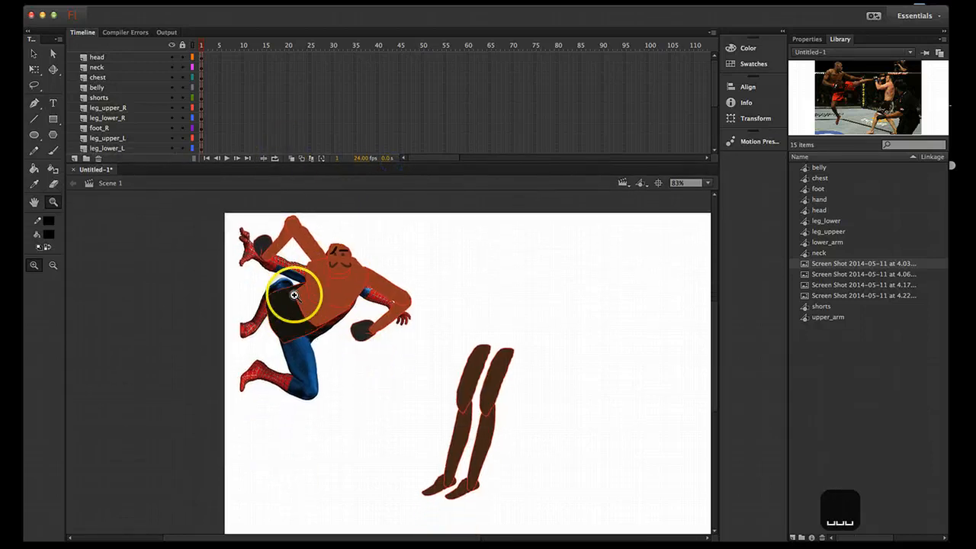
- Move the right hand onto Spider-Man's raised hand and adjust the lower right arm to connect it to the elbow
{"action": "key", "text": "v"}
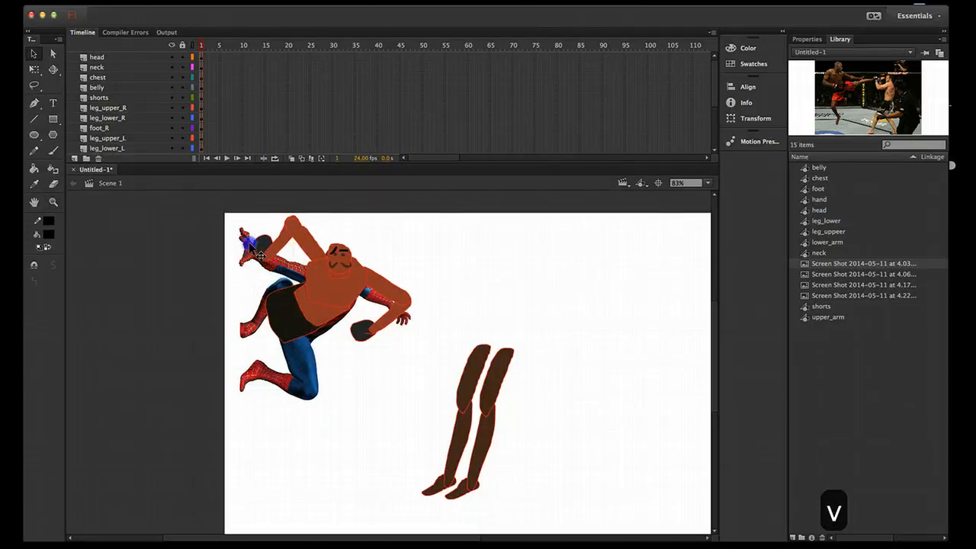
{"action": "left_click_drag", "start_coordinate": [247, 238], "coordinate": [254, 251]}
{"action": "left_click", "coordinate": [273, 256]}
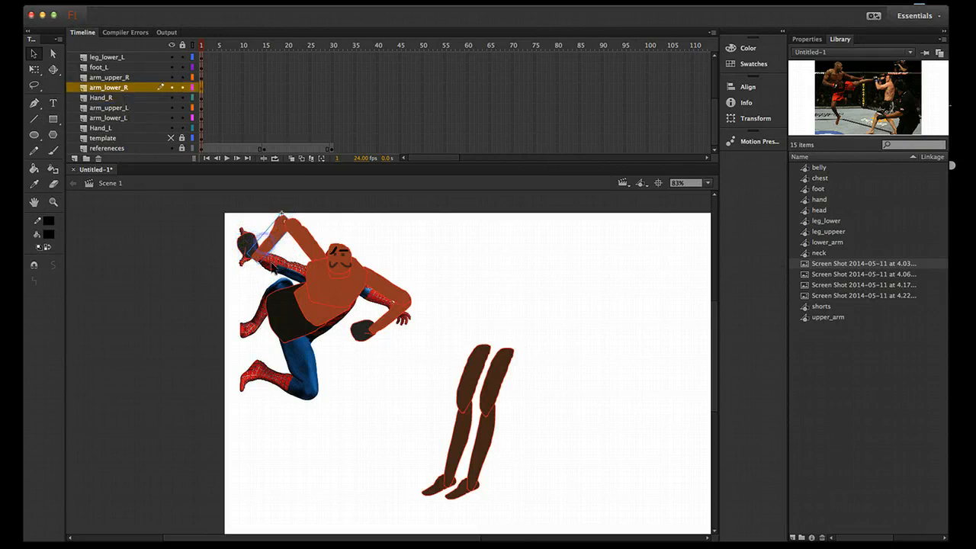
{"action": "key", "text": "q"}
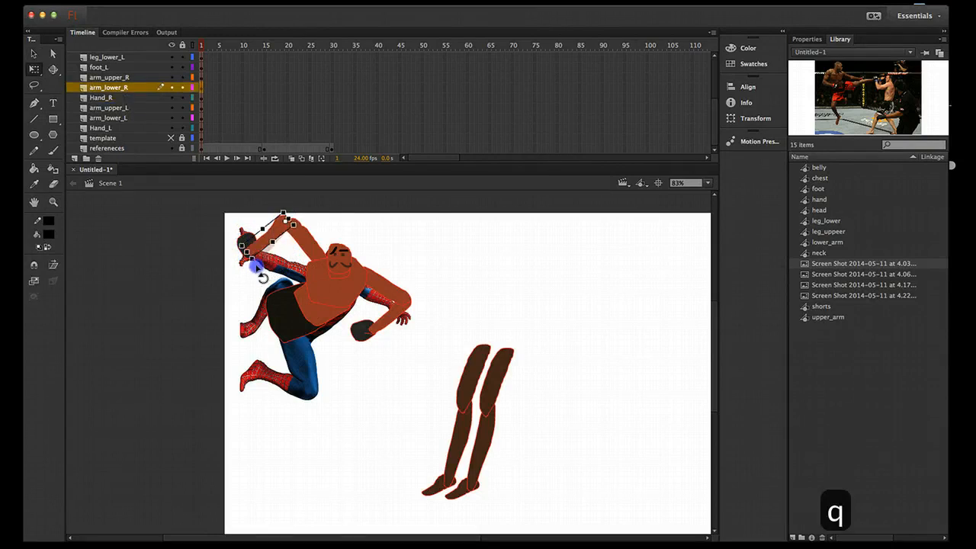
{"action": "left_click_drag", "start_coordinate": [268, 259], "coordinate": [273, 261]}
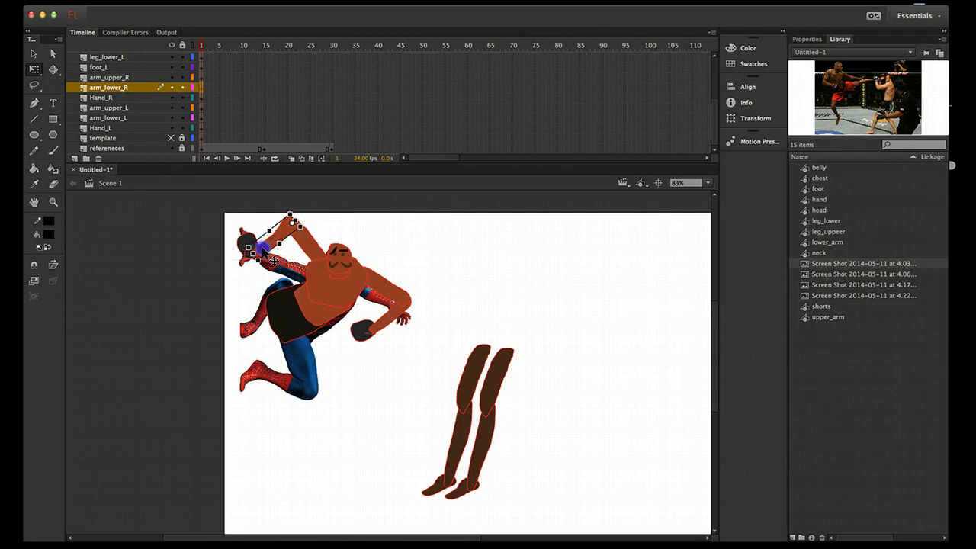
{"action": "left_click", "coordinate": [422, 252]}
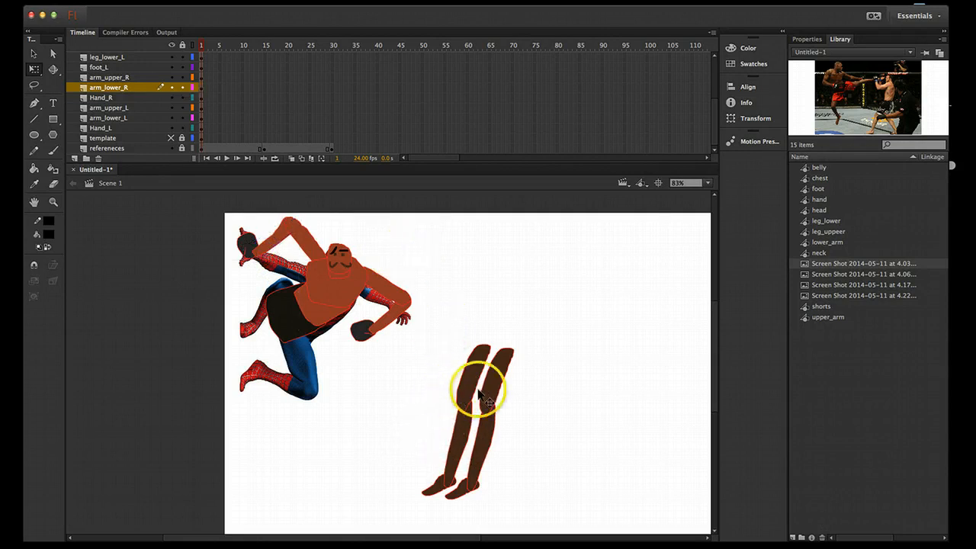
- Rotate the right upper leg to point up and outward, and attach it to the shorts at the hip
{"action": "left_click", "coordinate": [469, 396]}
{"action": "left_click_drag", "start_coordinate": [489, 418], "coordinate": [420, 298]}
{"action": "left_click_drag", "start_coordinate": [479, 324], "coordinate": [270, 288]}
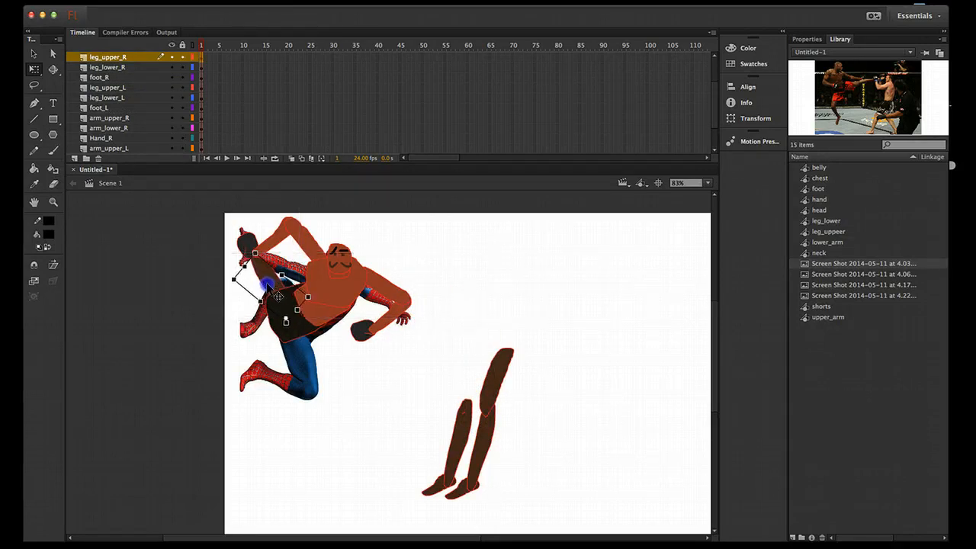
- Shift the shorts slightly downward over Spider-Man's hips and adjust the belly to meet them
{"action": "left_click", "coordinate": [326, 349]}
{"action": "left_click_drag", "start_coordinate": [305, 332], "coordinate": [301, 339]}
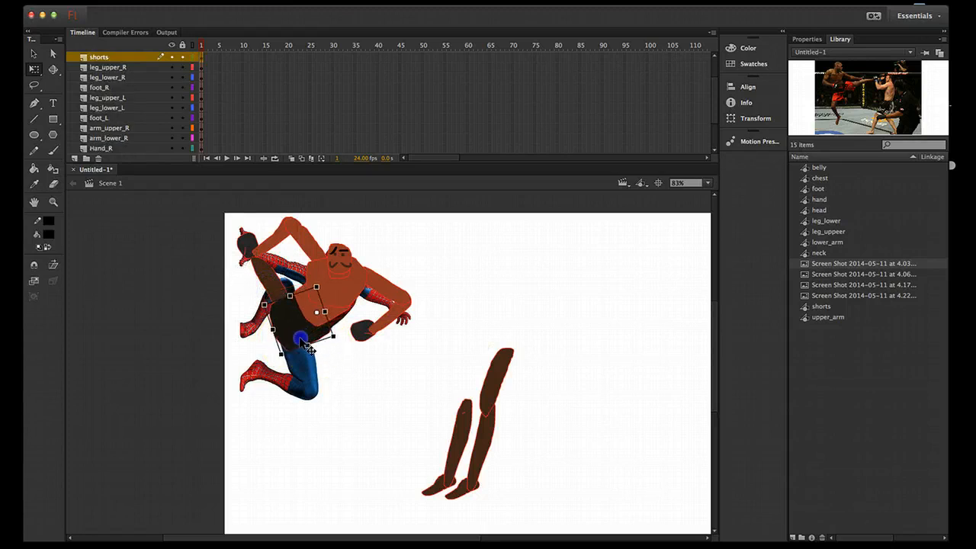
{"action": "left_click", "coordinate": [328, 322]}
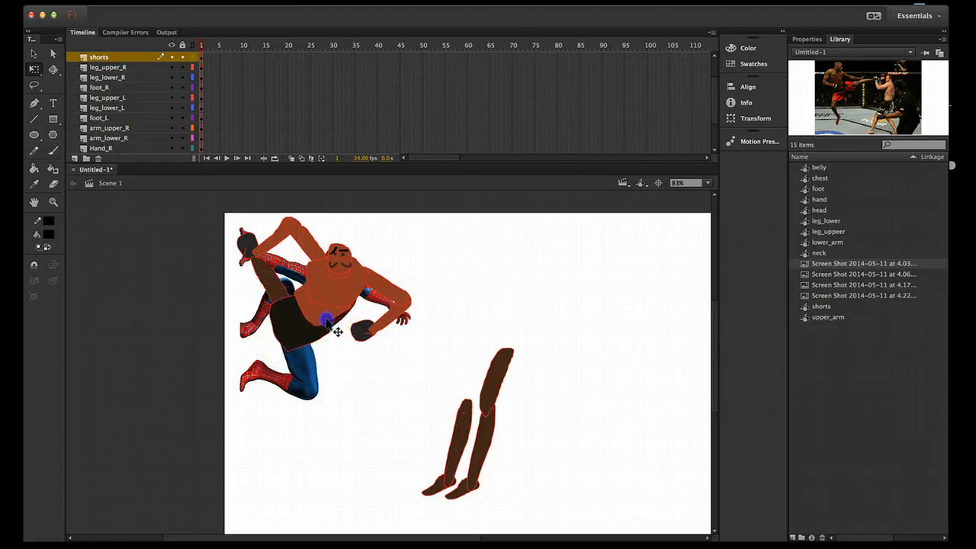
{"action": "left_click", "coordinate": [364, 407]}
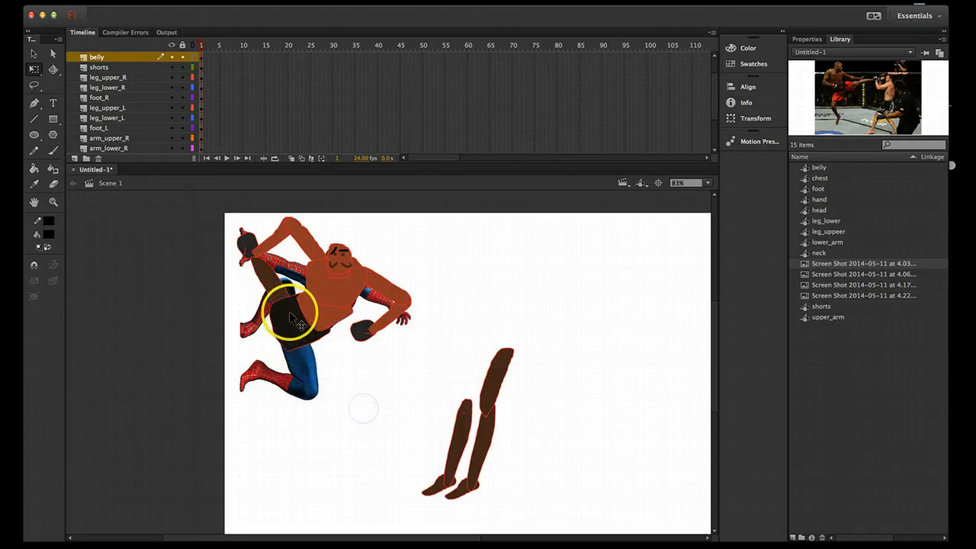
- Attach the lower right leg to the raised knee, angled down, and rotate the right foot upward at its ankle
{"action": "left_click_drag", "start_coordinate": [471, 433], "coordinate": [263, 300]}
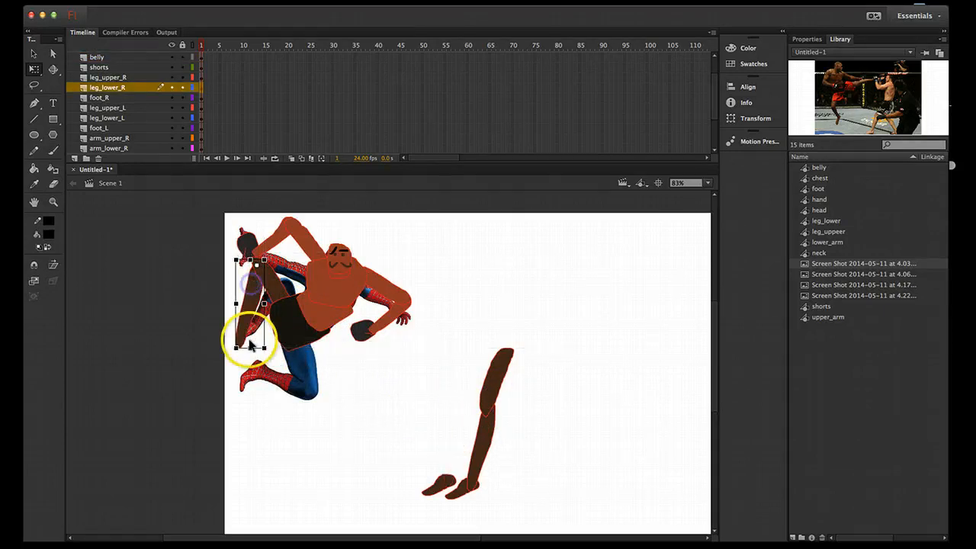
{"action": "left_click_drag", "start_coordinate": [274, 355], "coordinate": [279, 358]}
{"action": "left_click", "coordinate": [435, 484]}
{"action": "left_click_drag", "start_coordinate": [420, 465], "coordinate": [458, 412]}
{"action": "left_click_drag", "start_coordinate": [435, 465], "coordinate": [238, 341]}
{"action": "left_click", "coordinate": [355, 388]}
{"action": "left_click", "coordinate": [476, 372]}
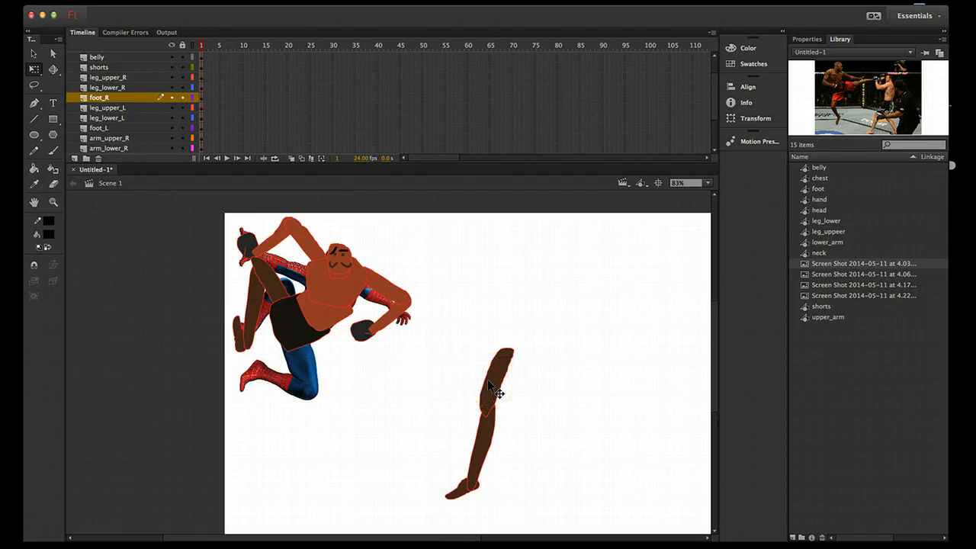
- Attach the left upper leg beneath the shorts and join the lower left leg to its knee, angled down and back
{"action": "left_click", "coordinate": [495, 392]}
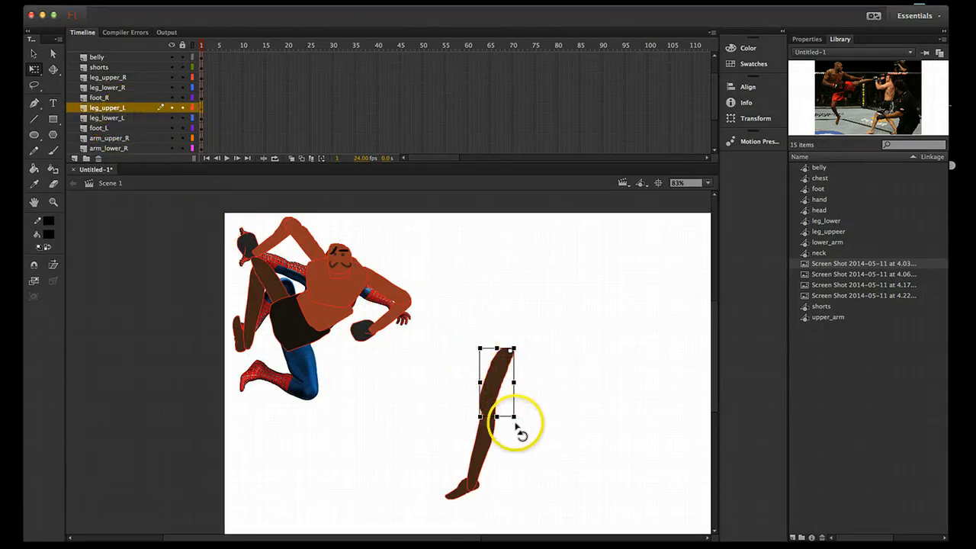
{"action": "left_click_drag", "start_coordinate": [535, 425], "coordinate": [322, 418]}
{"action": "left_click_drag", "start_coordinate": [465, 438], "coordinate": [289, 439]}
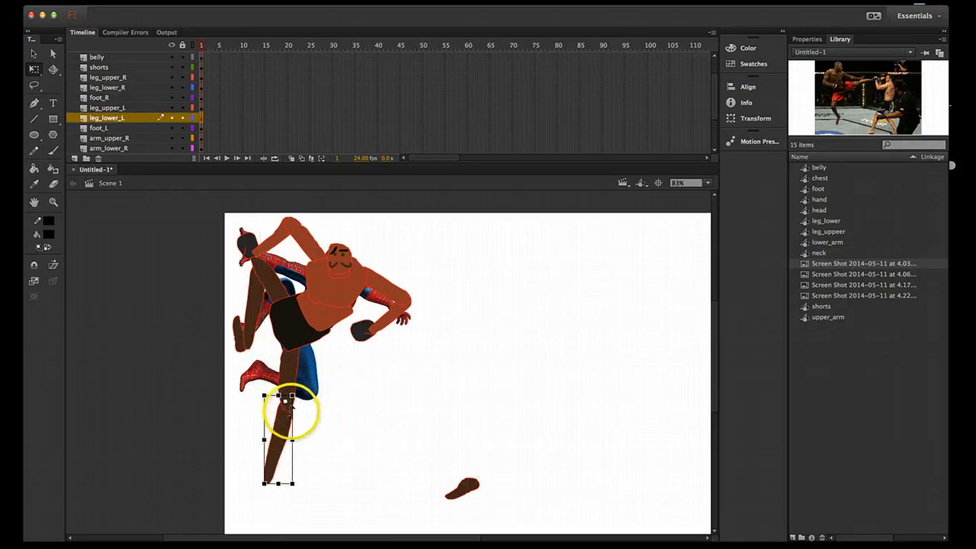
{"action": "left_click_drag", "start_coordinate": [301, 495], "coordinate": [276, 479]}
- Move the left foot next to Spider-Man's trailing foot
{"action": "left_click_drag", "start_coordinate": [461, 489], "coordinate": [259, 405]}
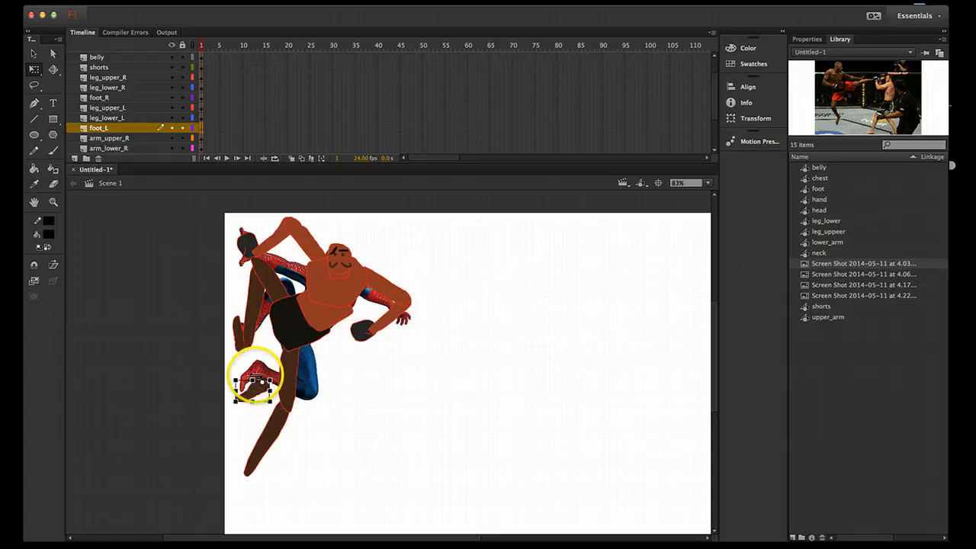
{"action": "left_click", "coordinate": [391, 404]}
{"action": "left_click", "coordinate": [253, 385]}
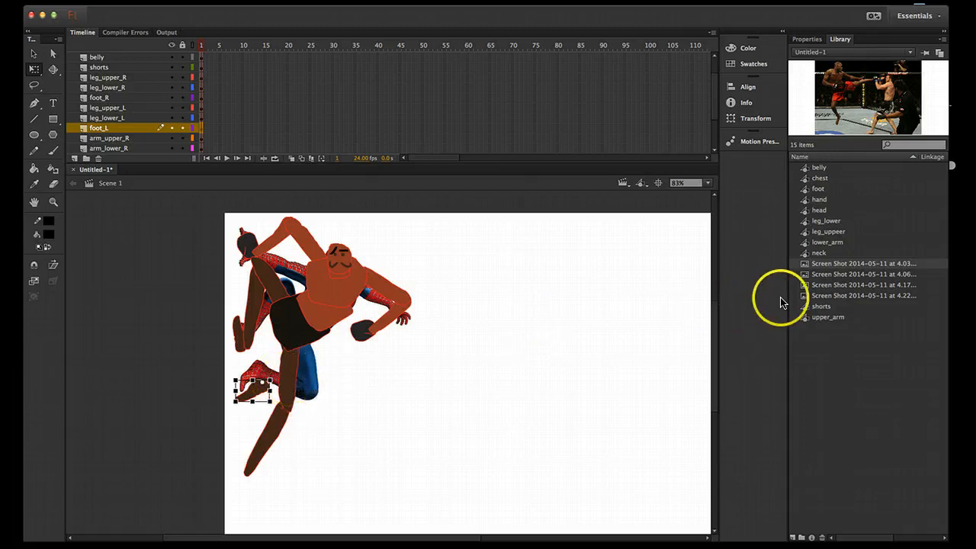
- Duplicate the foot symbol in the library as foot copy and open the duplicate for editing
{"action": "left_click", "coordinate": [818, 190]}
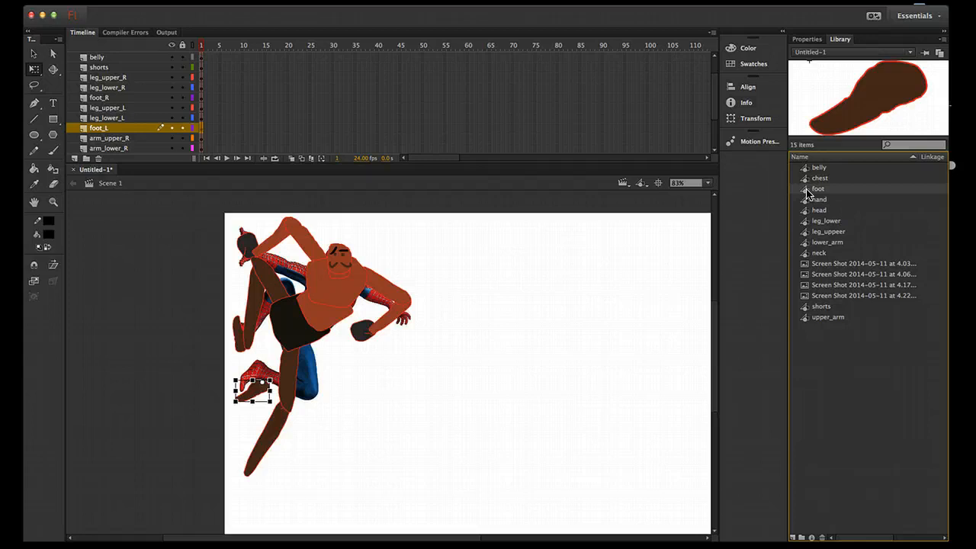
{"action": "right_click", "coordinate": [807, 194]}
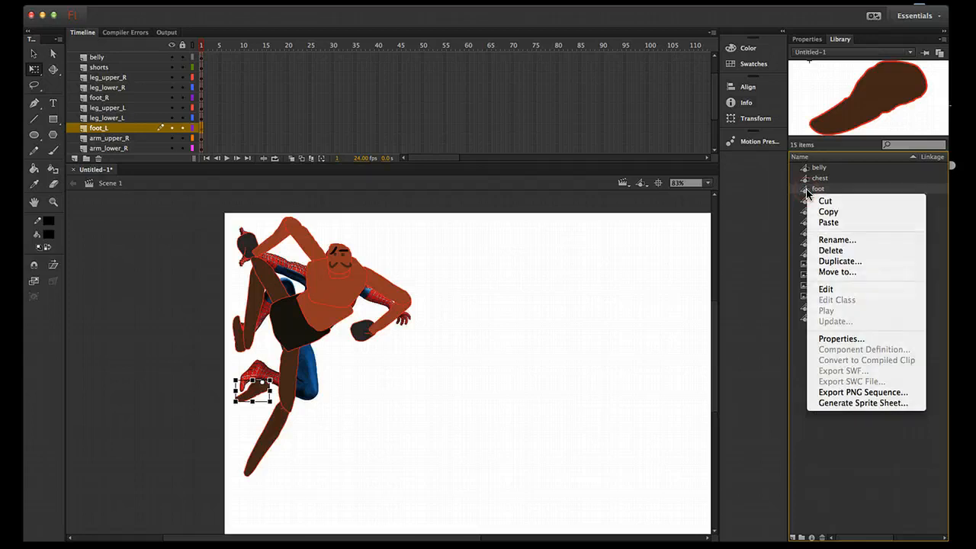
{"action": "left_click", "coordinate": [842, 262]}
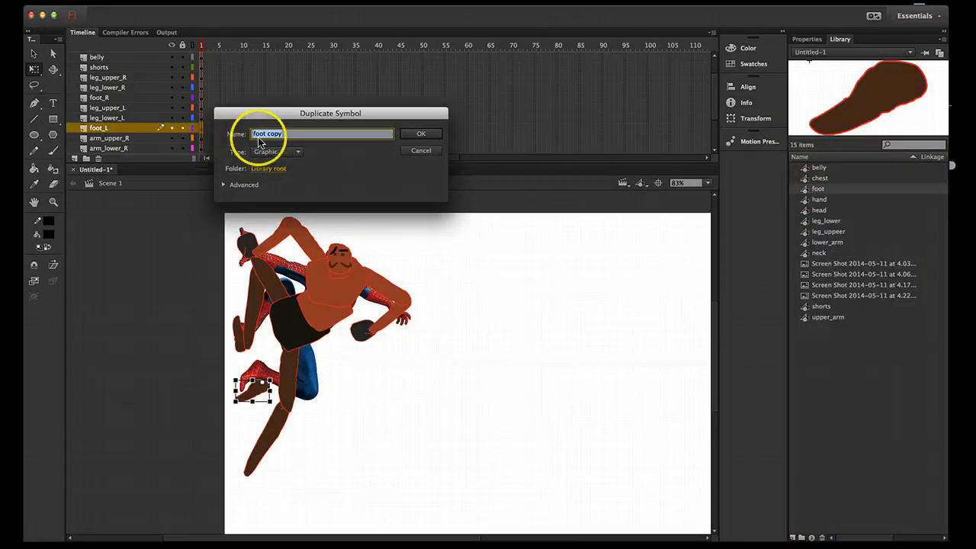
{"action": "left_click", "coordinate": [423, 135]}
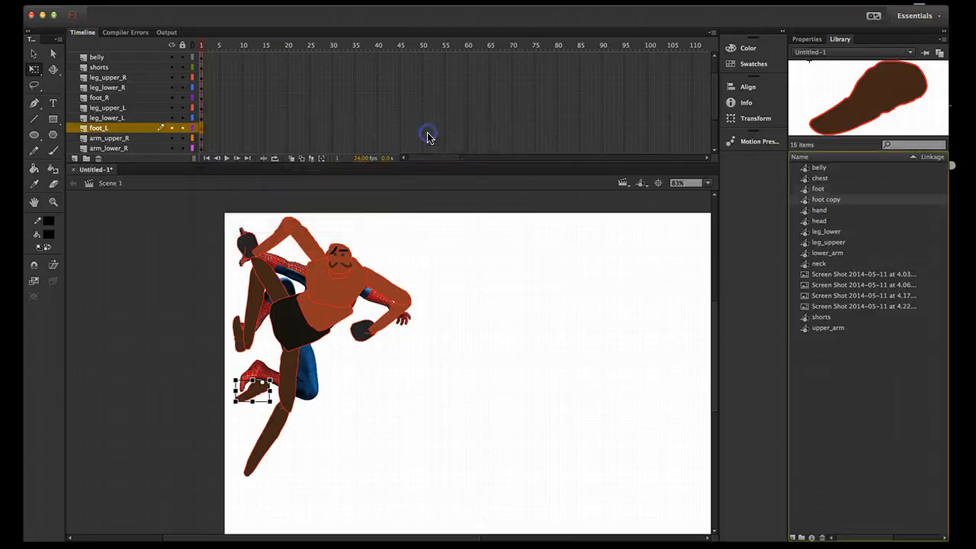
{"action": "double_click", "coordinate": [808, 201]}
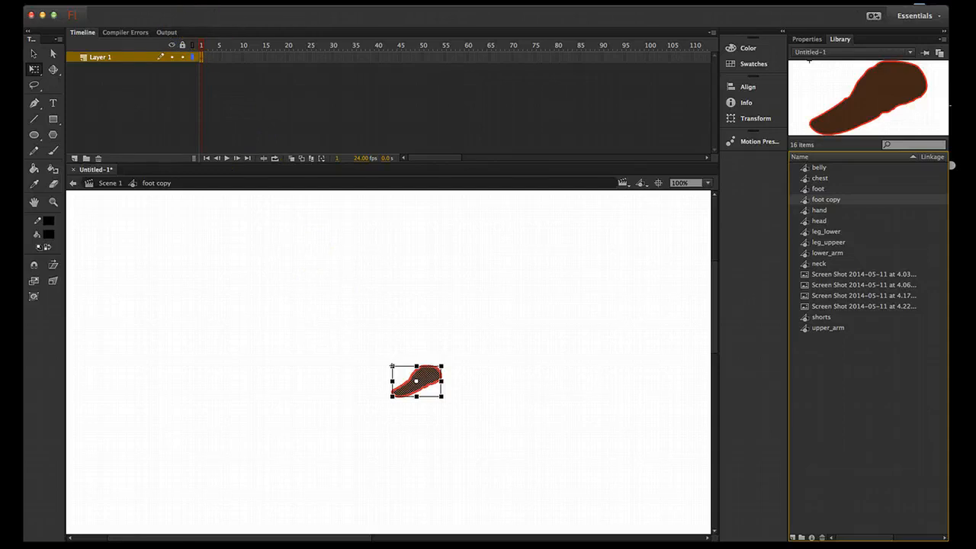
- Try flipping the duplicated foot artwork vertically and undo the flip
{"action": "left_click", "coordinate": [190, 0]}
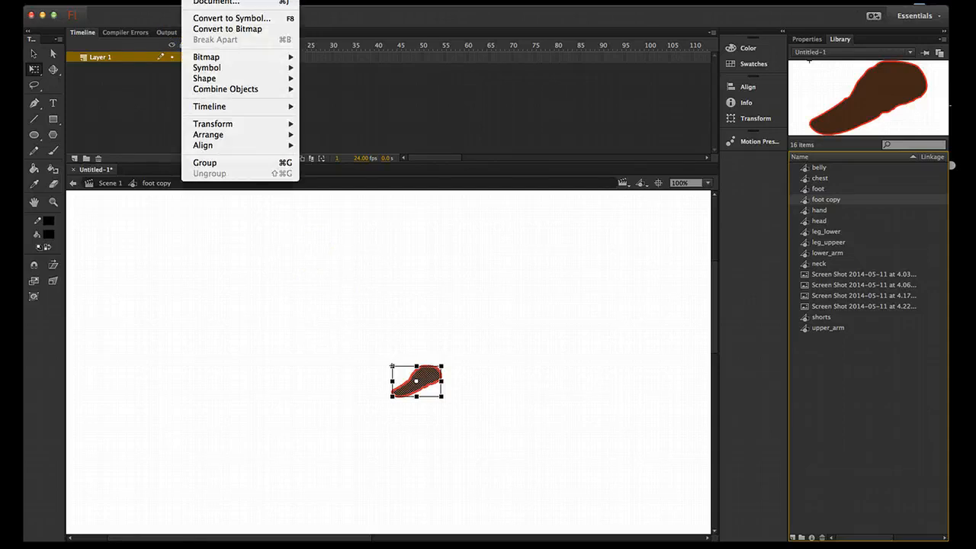
{"action": "mouse_move", "coordinate": [222, 124]}
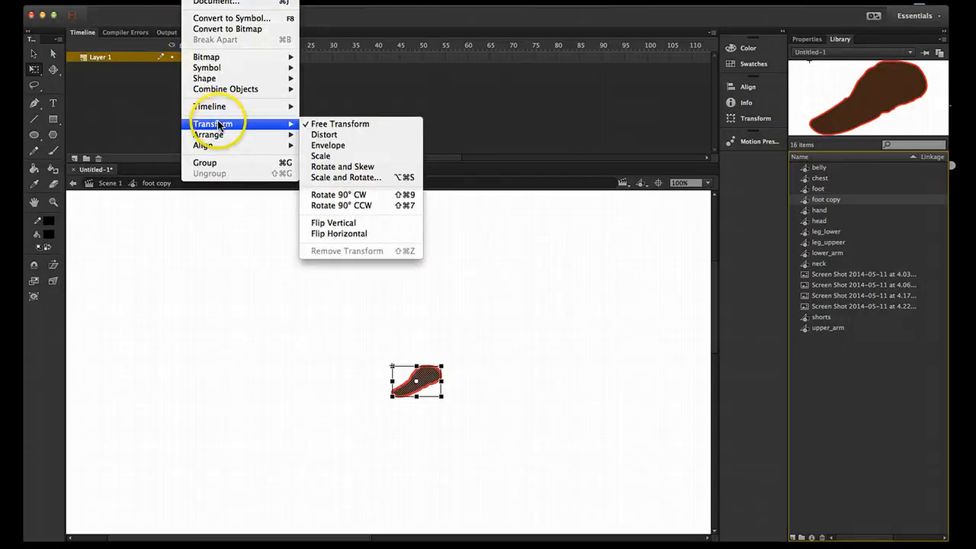
{"action": "left_click", "coordinate": [333, 223]}
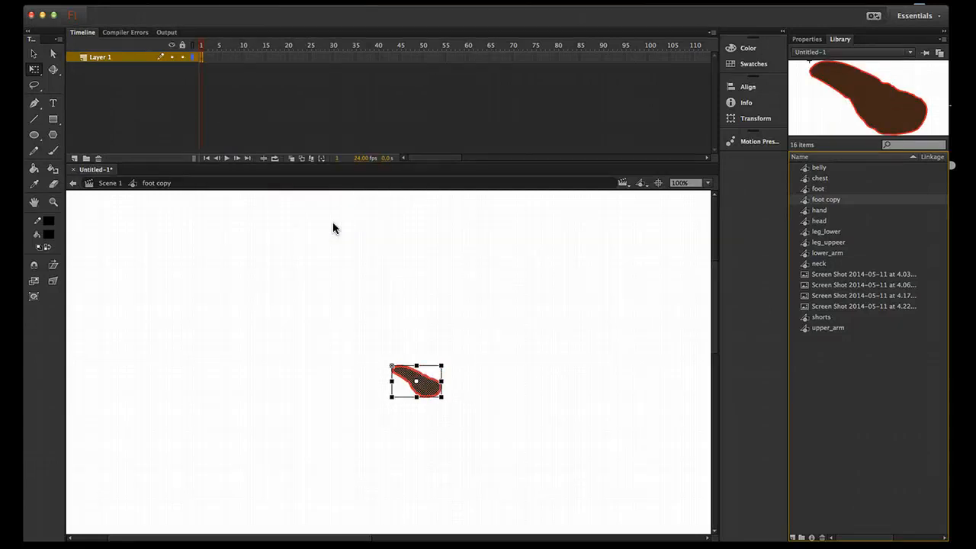
{"action": "key", "text": "super+z"}
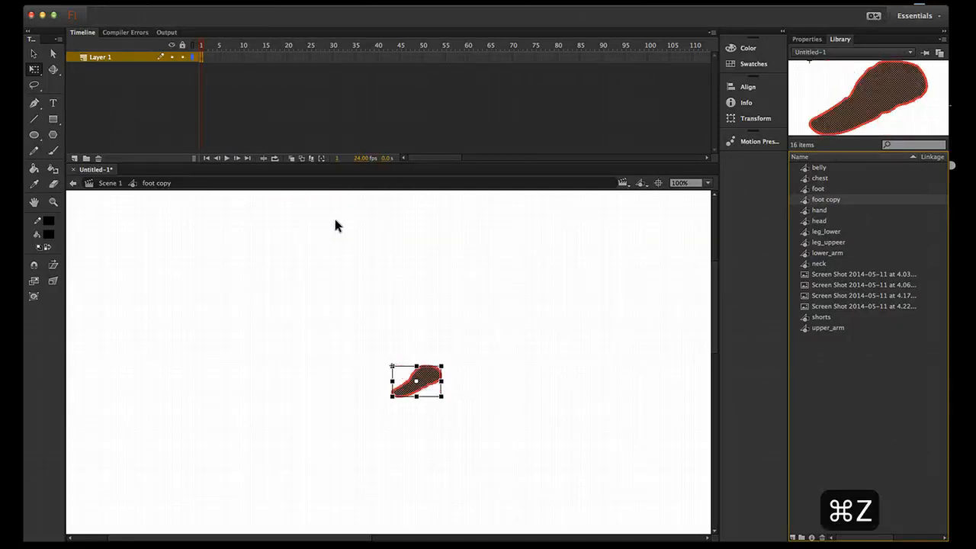
- Flip the foot artwork in foot copy horizontally and compare it with the original foot symbol
{"action": "left_click", "coordinate": [200, 1]}
{"action": "mouse_move", "coordinate": [221, 124]}
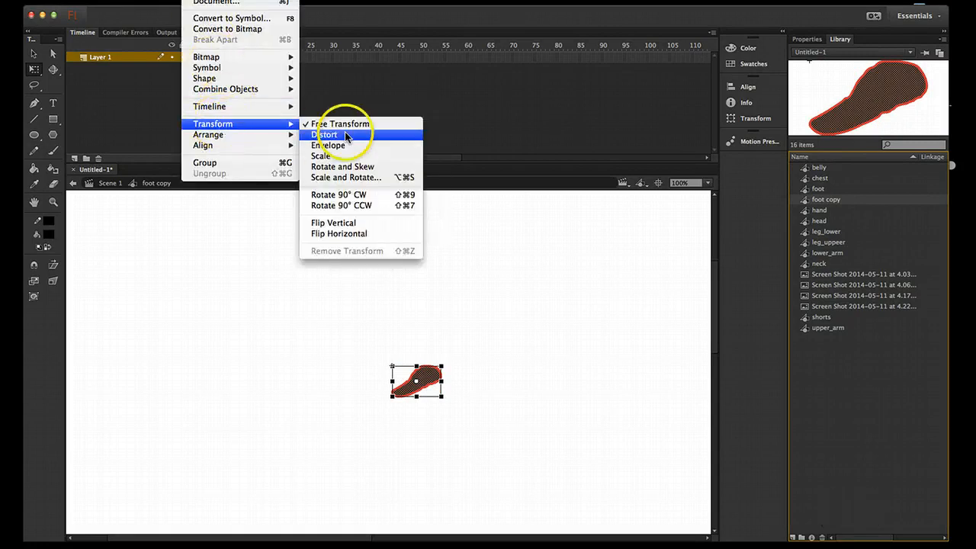
{"action": "left_click", "coordinate": [340, 236]}
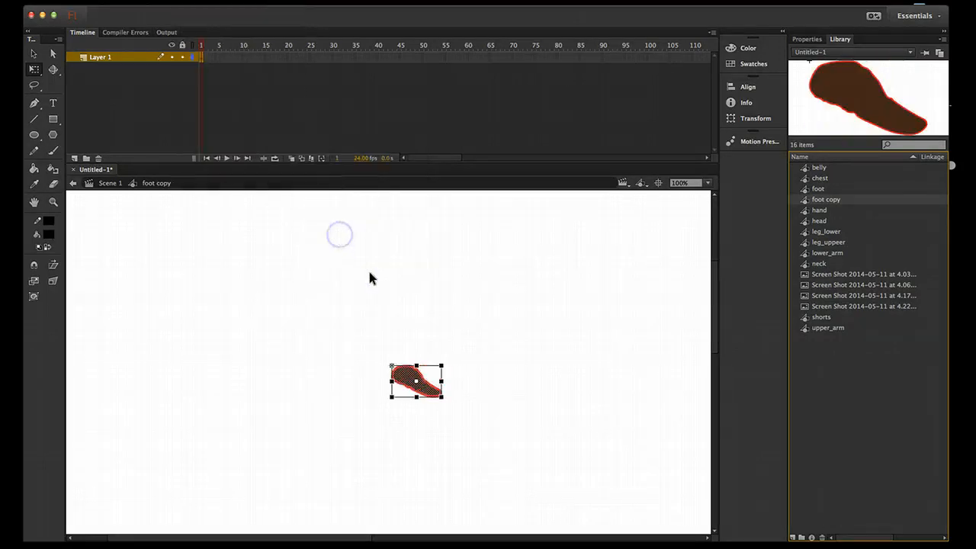
{"action": "left_click", "coordinate": [463, 397]}
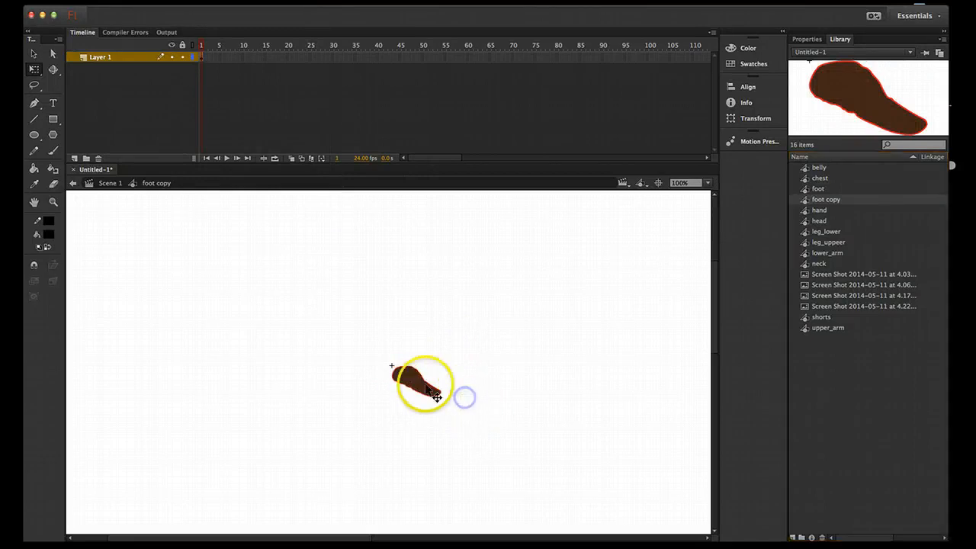
{"action": "left_click", "coordinate": [816, 191]}
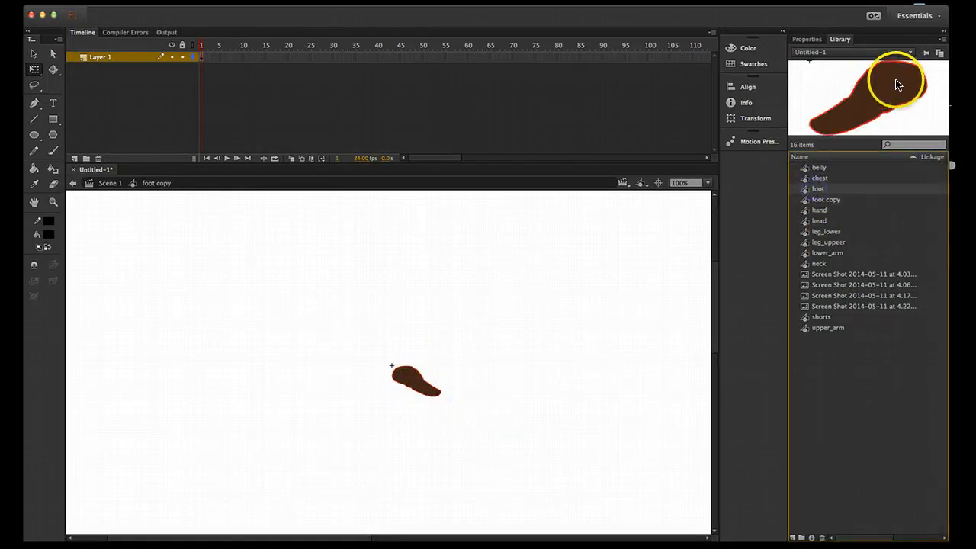
{"action": "left_click", "coordinate": [818, 201]}
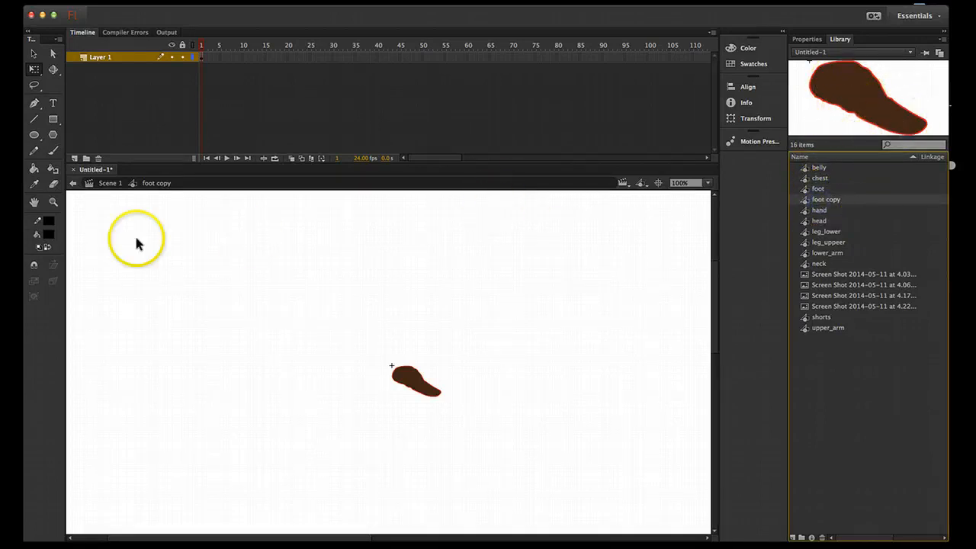
- Return to Scene 1 and swap the left foot's symbol for foot copy
{"action": "left_click", "coordinate": [109, 185]}
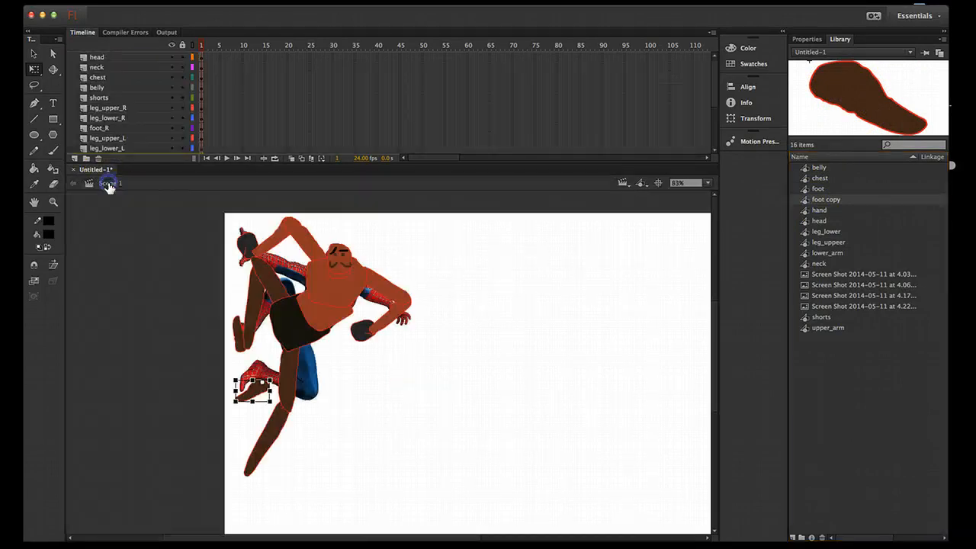
{"action": "left_click", "coordinate": [247, 357]}
{"action": "left_click", "coordinate": [255, 392]}
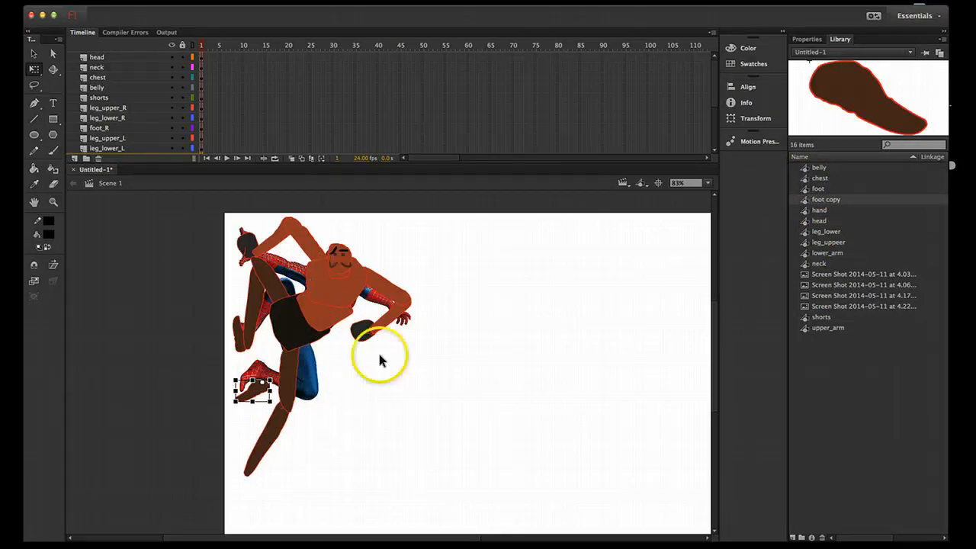
{"action": "right_click", "coordinate": [255, 393]}
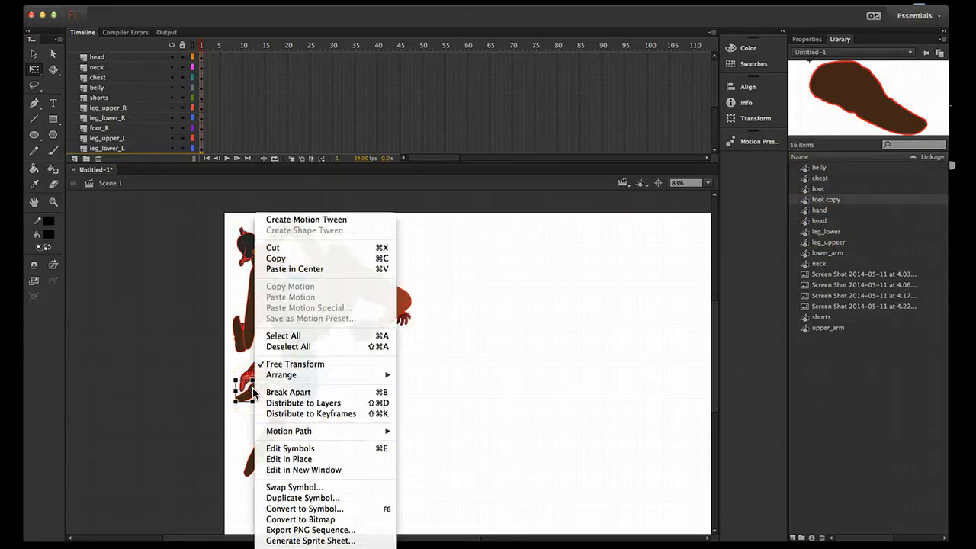
{"action": "left_click", "coordinate": [291, 488]}
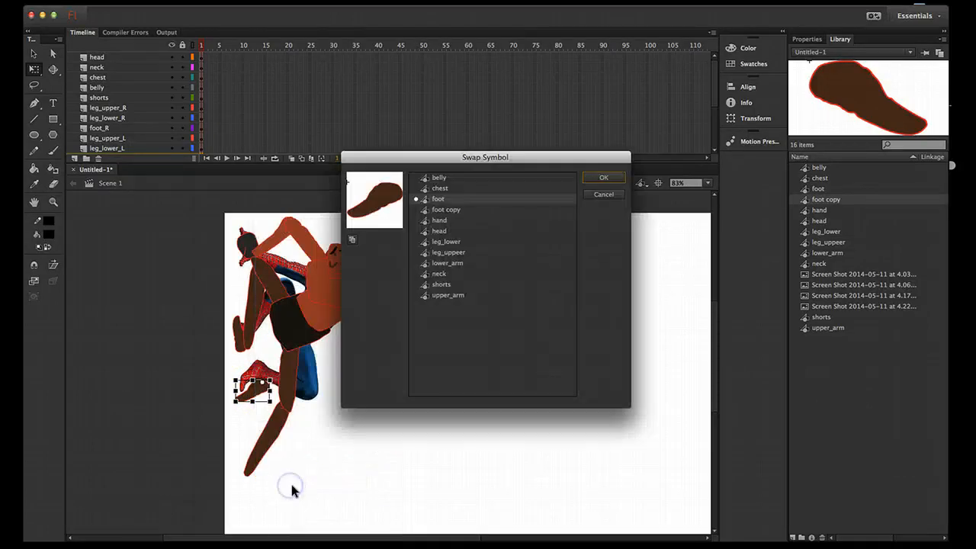
{"action": "left_click", "coordinate": [439, 212]}
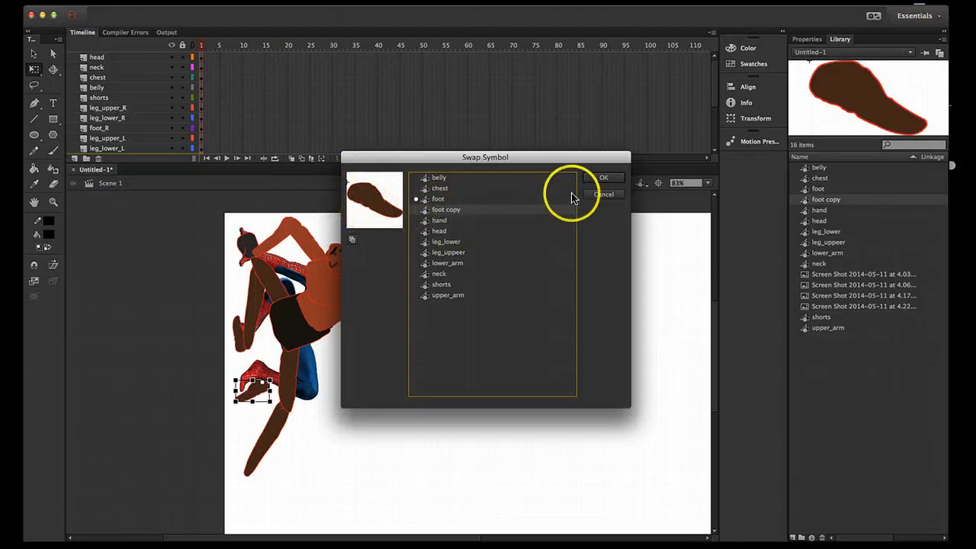
{"action": "left_click", "coordinate": [604, 178]}
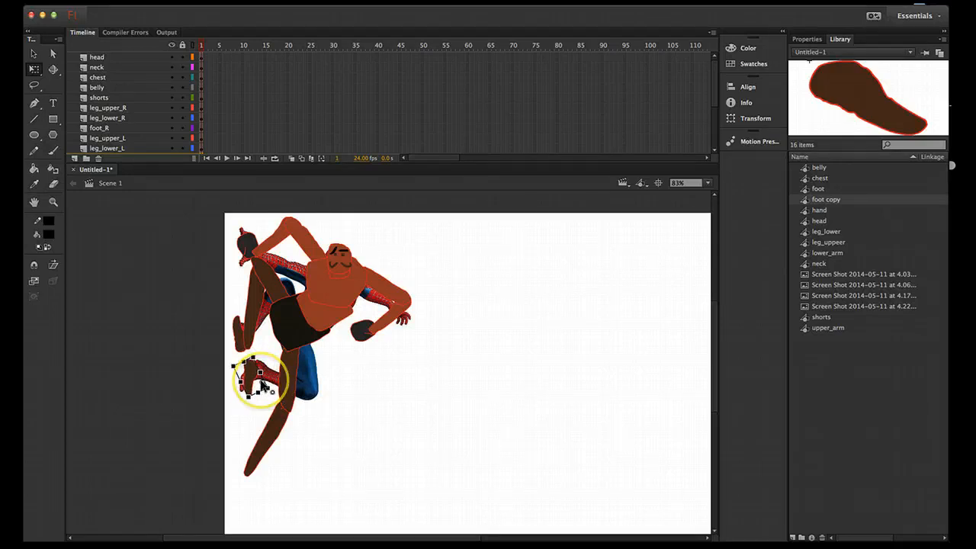
- Rotate the swapped left foot to point downward and place it over Spider-Man's trailing foot
{"action": "key", "text": "q"}
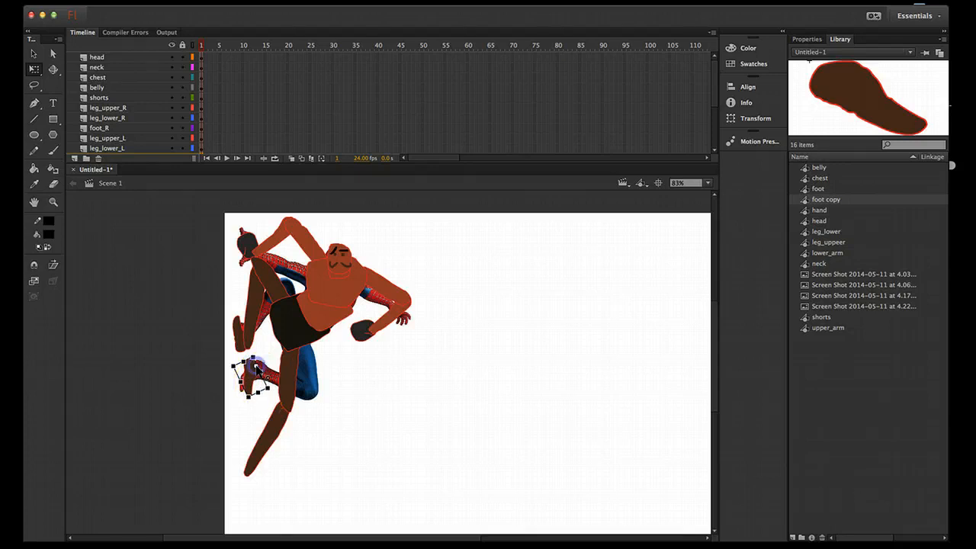
{"action": "left_click_drag", "start_coordinate": [251, 383], "coordinate": [259, 442]}
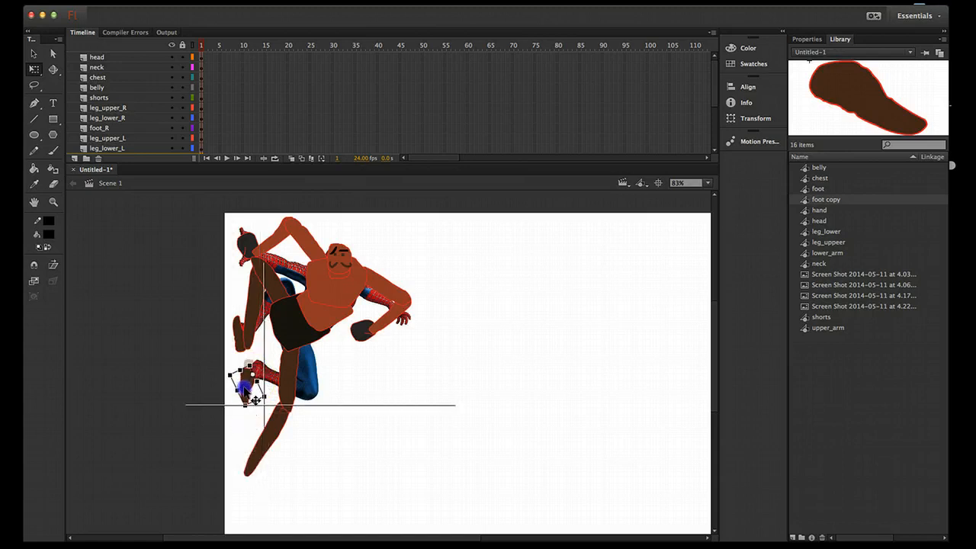
{"action": "mouse_move", "coordinate": [253, 399]}
{"action": "left_mouse_down"}
{"action": "mouse_move", "coordinate": [246, 388]}
{"action": "mouse_move", "coordinate": [259, 387]}
{"action": "left_mouse_up"}
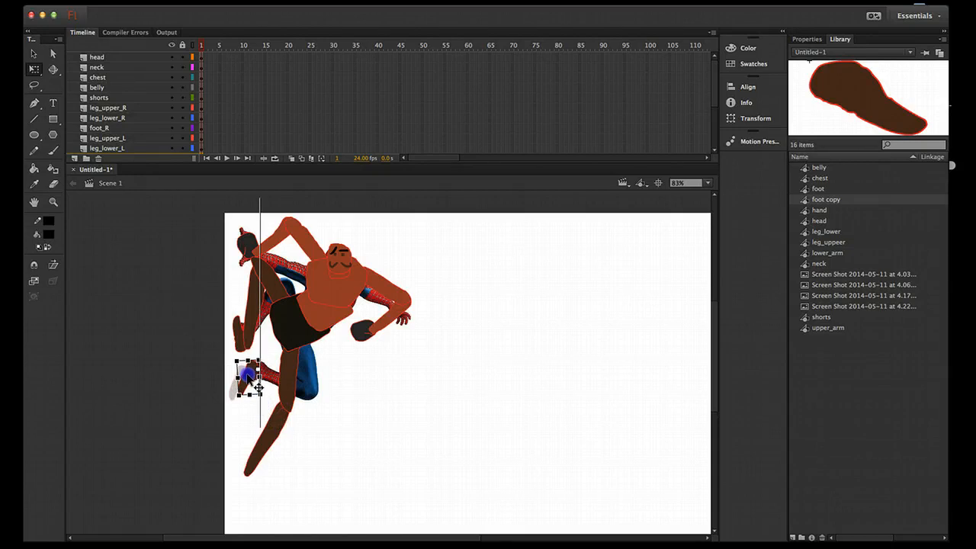
{"action": "left_click", "coordinate": [353, 414]}
- Fold the lower left leg back toward the foot and rotate the left upper leg forward from the hip
{"action": "left_click", "coordinate": [285, 388]}
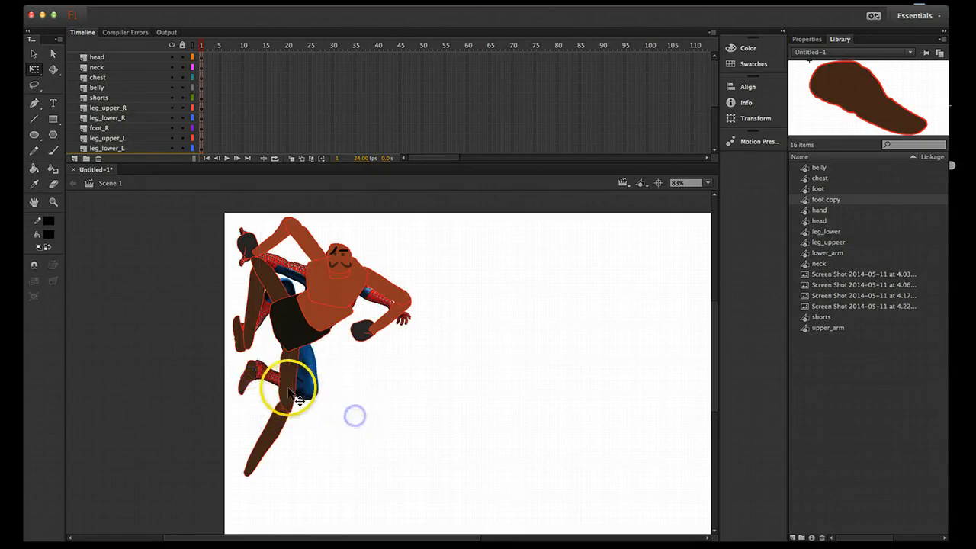
{"action": "left_click", "coordinate": [271, 432]}
{"action": "left_click_drag", "start_coordinate": [262, 484], "coordinate": [283, 380]}
{"action": "left_click", "coordinate": [346, 379]}
{"action": "left_click", "coordinate": [302, 379]}
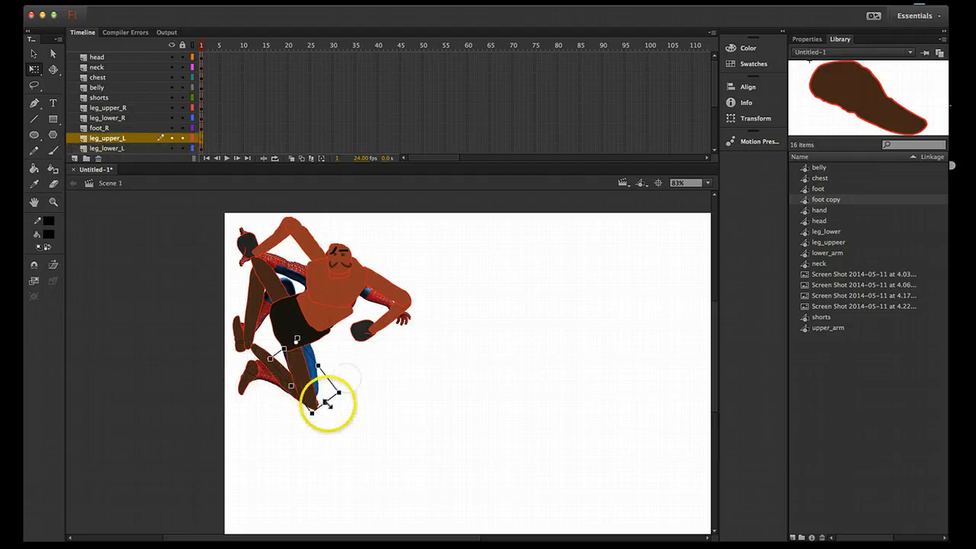
{"action": "left_click_drag", "start_coordinate": [350, 402], "coordinate": [369, 384]}
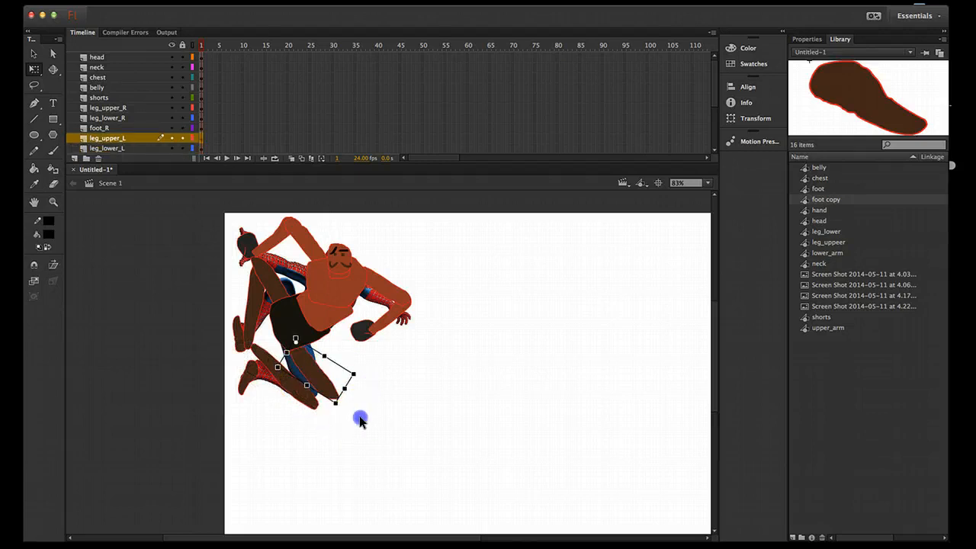
- Move the lower left leg onto the left knee and rotate it so its ankle meets the left foot
{"action": "left_click", "coordinate": [255, 370]}
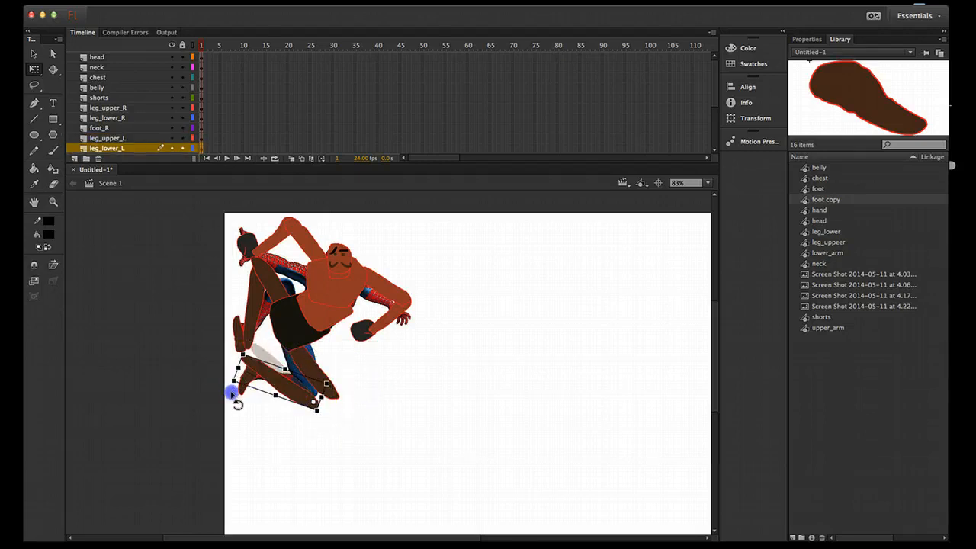
{"action": "left_click_drag", "start_coordinate": [282, 393], "coordinate": [303, 392]}
{"action": "left_click", "coordinate": [326, 452]}
{"action": "left_click", "coordinate": [272, 369]}
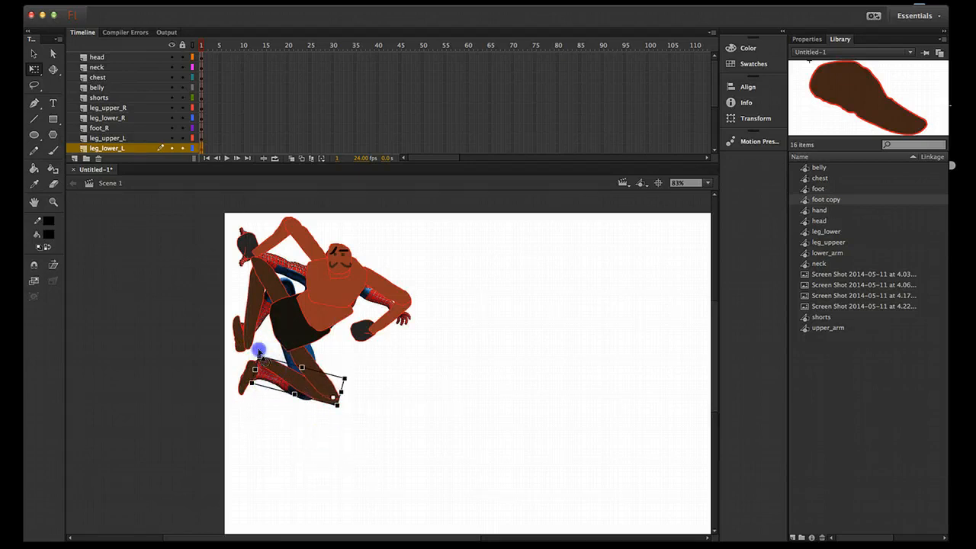
{"action": "left_click", "coordinate": [359, 443]}
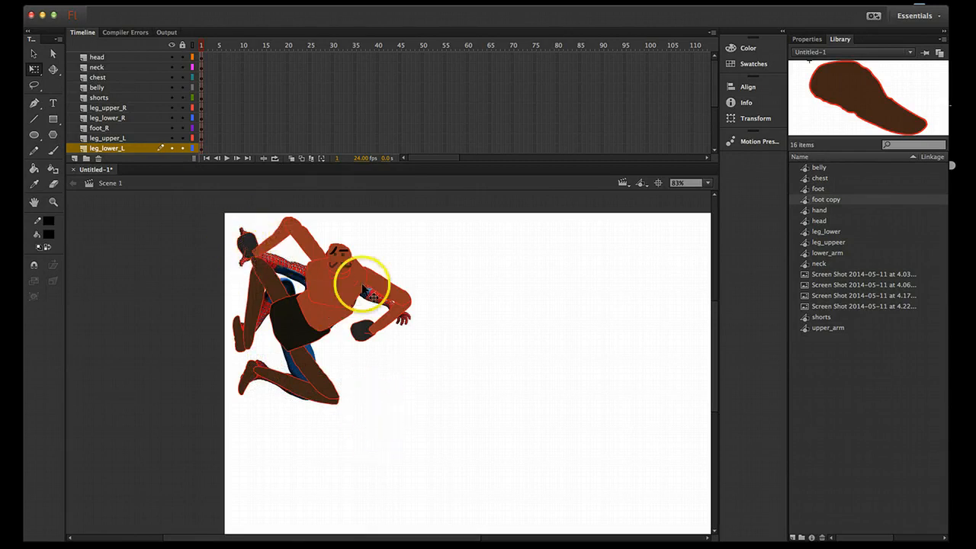
- Enlarge the timeline area to list all layers from the head down to the references
{"action": "left_click_drag", "start_coordinate": [295, 163], "coordinate": [321, 271]}
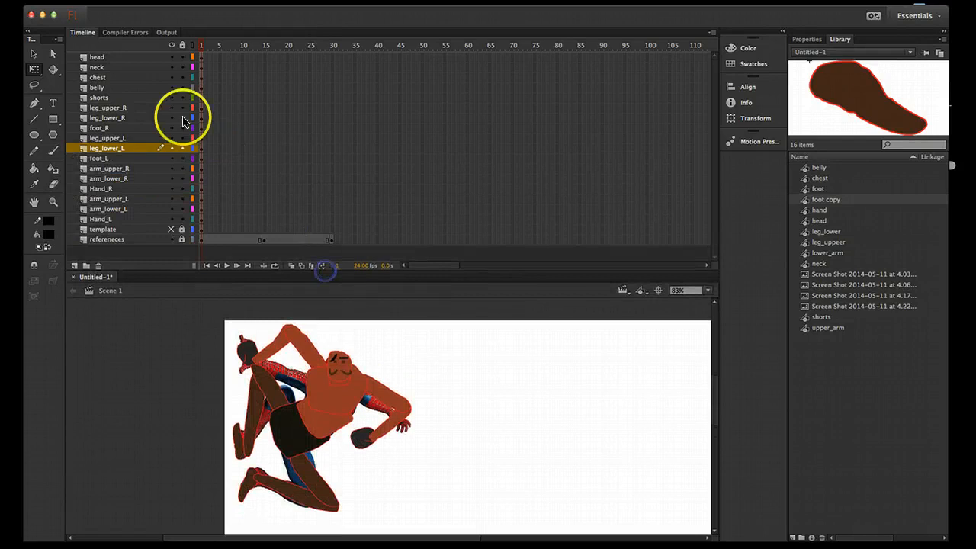
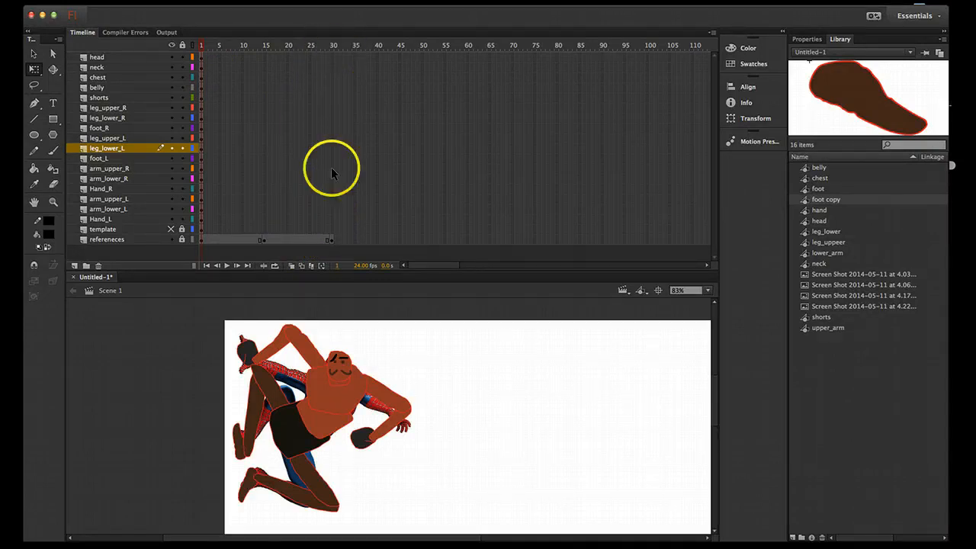
- Insert keyframes at frame 30 on all layers from head down to template
{"action": "left_click", "coordinate": [331, 241]}
{"action": "left_click_drag", "start_coordinate": [570, 463], "coordinate": [425, 381]}
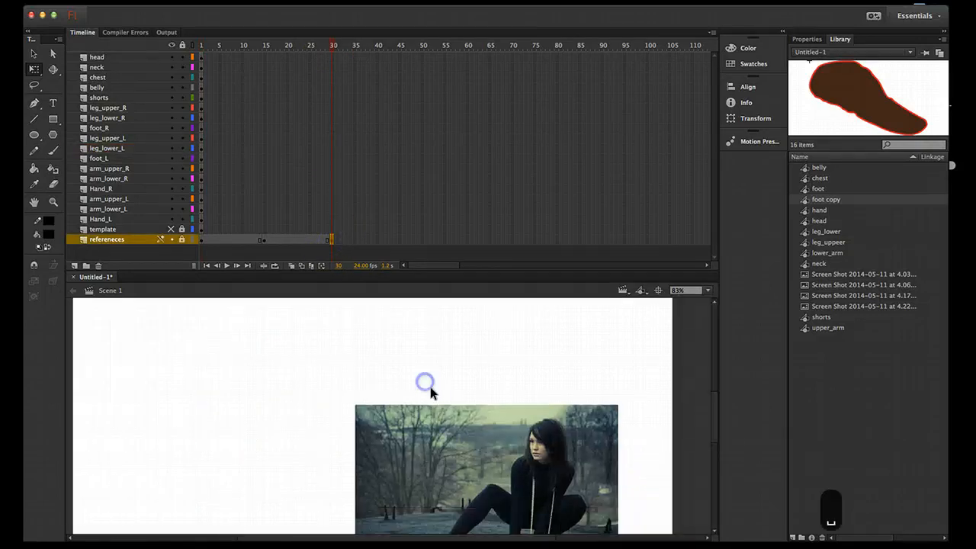
{"action": "left_click_drag", "start_coordinate": [529, 420], "coordinate": [509, 371]}
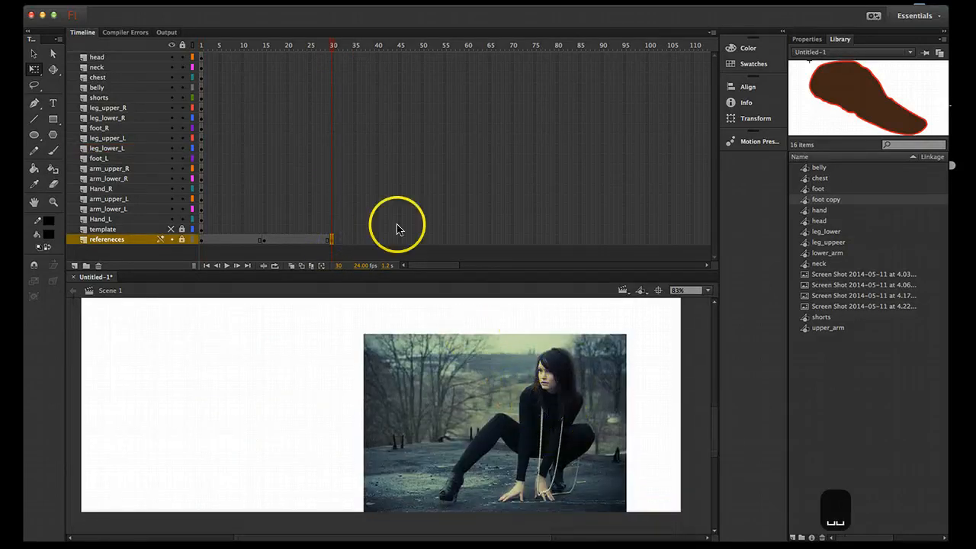
{"action": "left_click", "coordinate": [332, 57]}
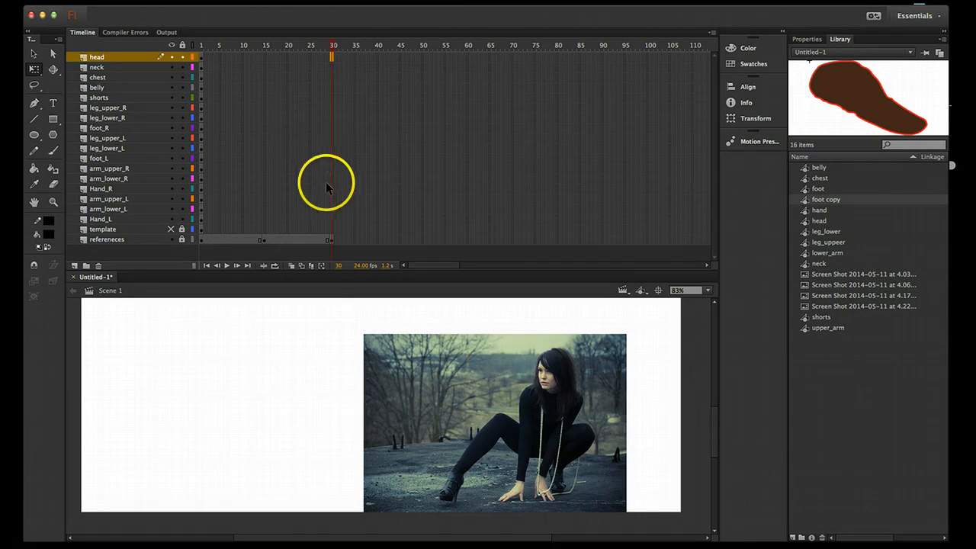
{"action": "left_click", "coordinate": [332, 229], "text": "shift"}
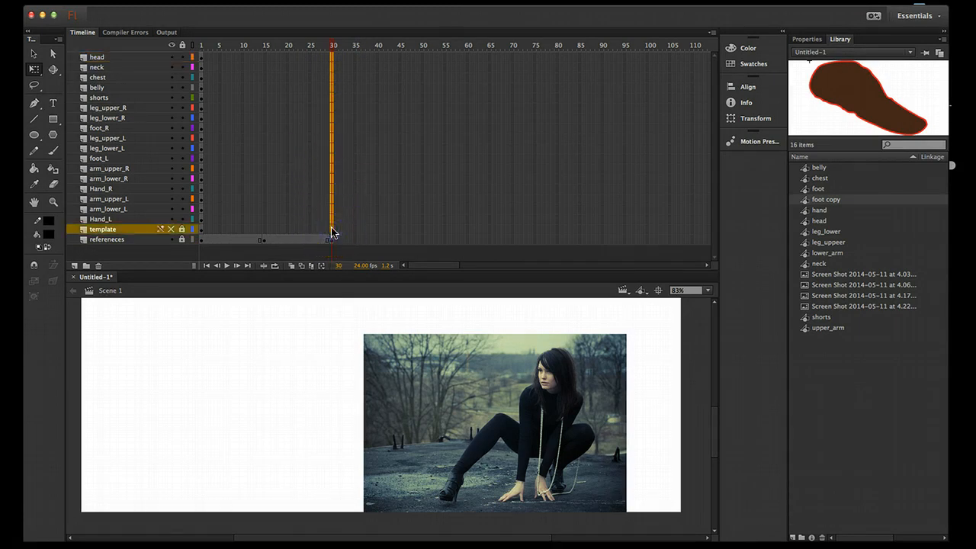
{"action": "key", "text": "F6"}
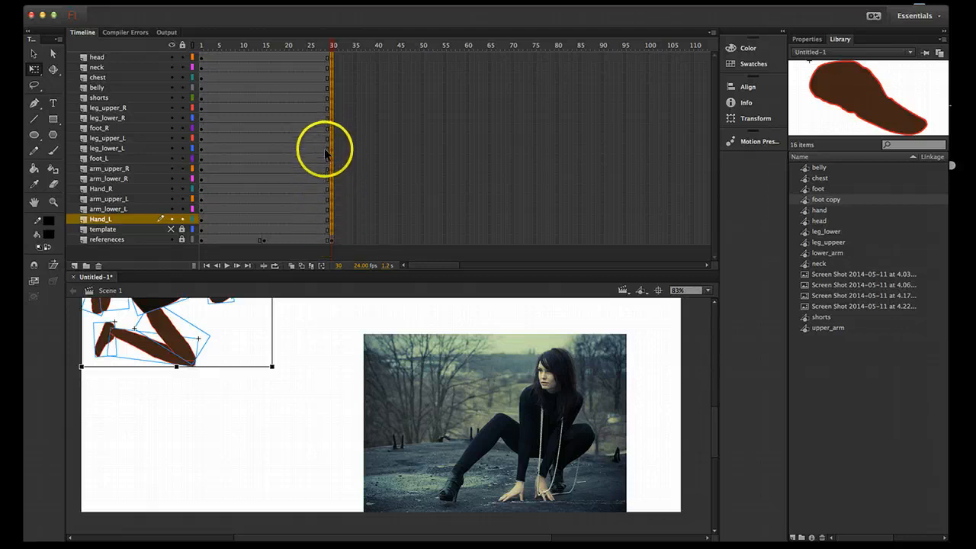
- Move the whole character on frame 30 closer to the crouching woman's photo and compare it with frame 29
{"action": "key", "text": "space"}
{"action": "left_click_drag", "start_coordinate": [277, 425], "coordinate": [344, 498]}
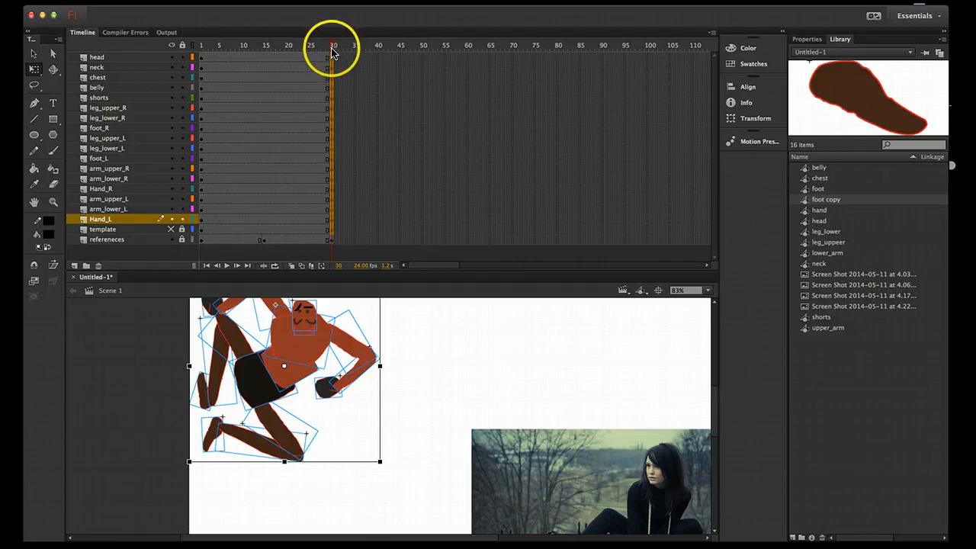
{"action": "mouse_move", "coordinate": [290, 344]}
{"action": "left_mouse_down"}
{"action": "mouse_move", "coordinate": [372, 355]}
{"action": "mouse_move", "coordinate": [374, 414]}
{"action": "mouse_move", "coordinate": [399, 439]}
{"action": "left_mouse_up"}
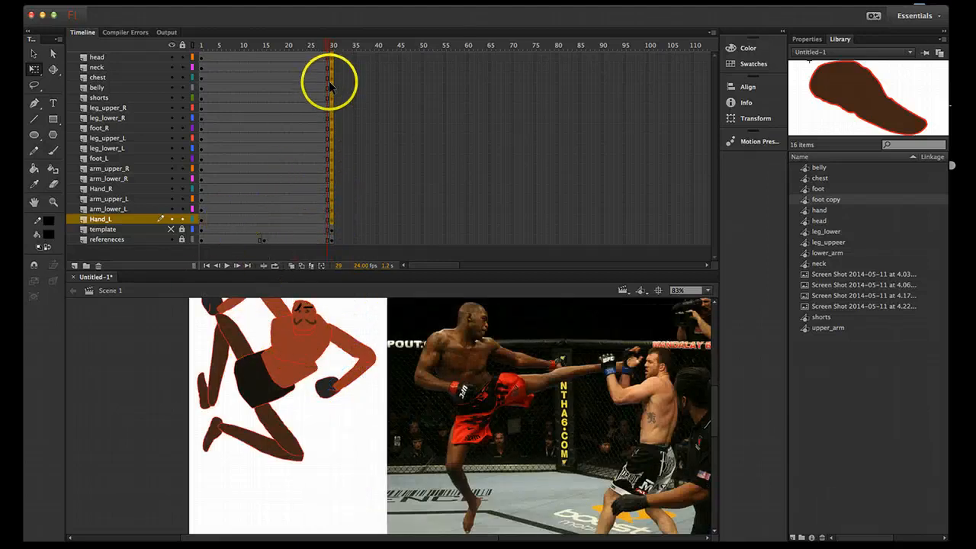
{"action": "key", "text": "."}
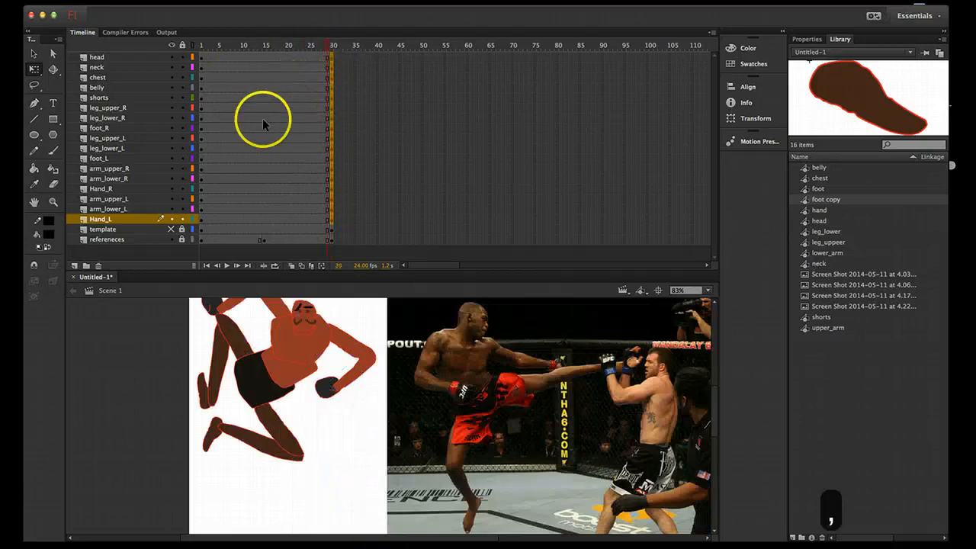
{"action": "mouse_move", "coordinate": [320, 44]}
{"action": "left_mouse_down"}
{"action": "mouse_move", "coordinate": [298, 50]}
{"action": "mouse_move", "coordinate": [332, 47]}
{"action": "left_mouse_up"}
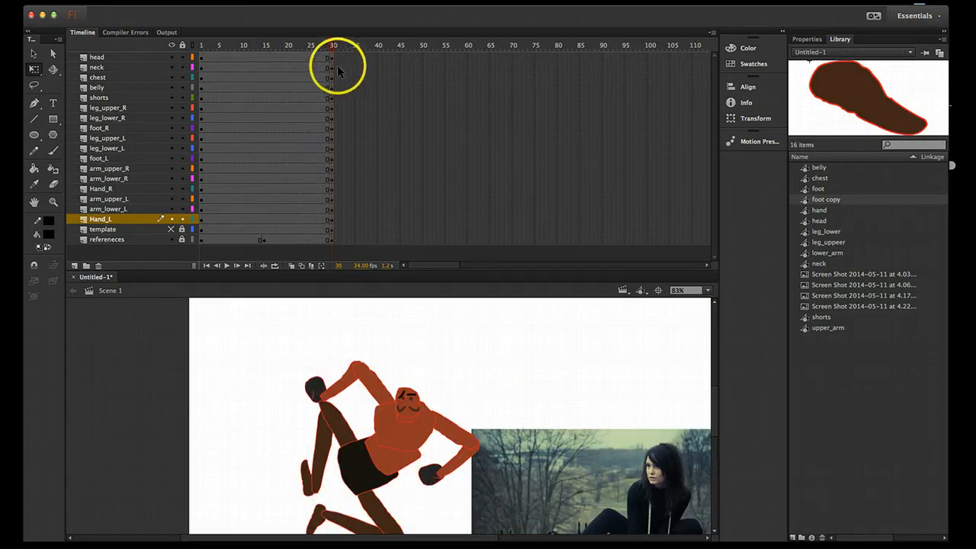
{"action": "mouse_move", "coordinate": [327, 45]}
{"action": "left_mouse_down"}
{"action": "mouse_move", "coordinate": [262, 48]}
{"action": "mouse_move", "coordinate": [333, 50]}
{"action": "left_mouse_up"}
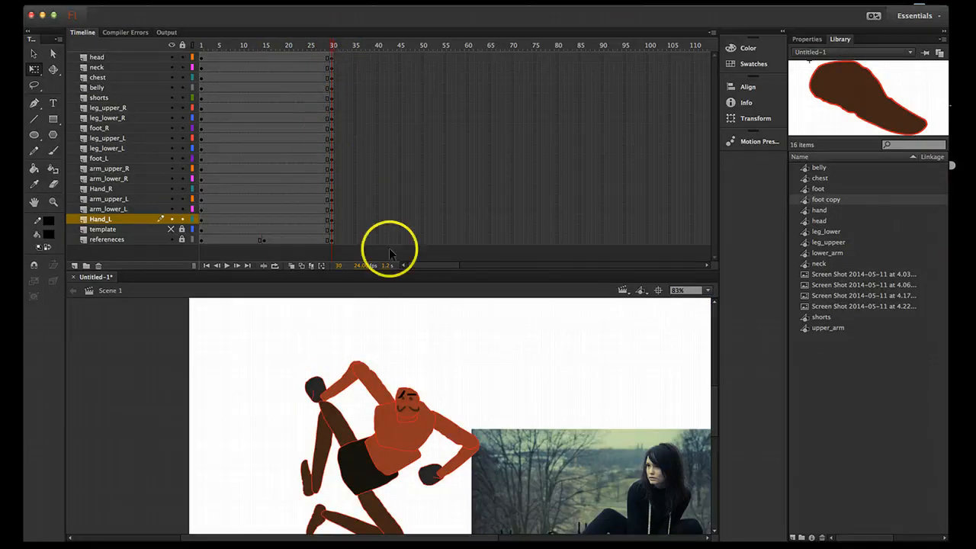
{"action": "left_click_drag", "start_coordinate": [331, 43], "coordinate": [334, 42]}
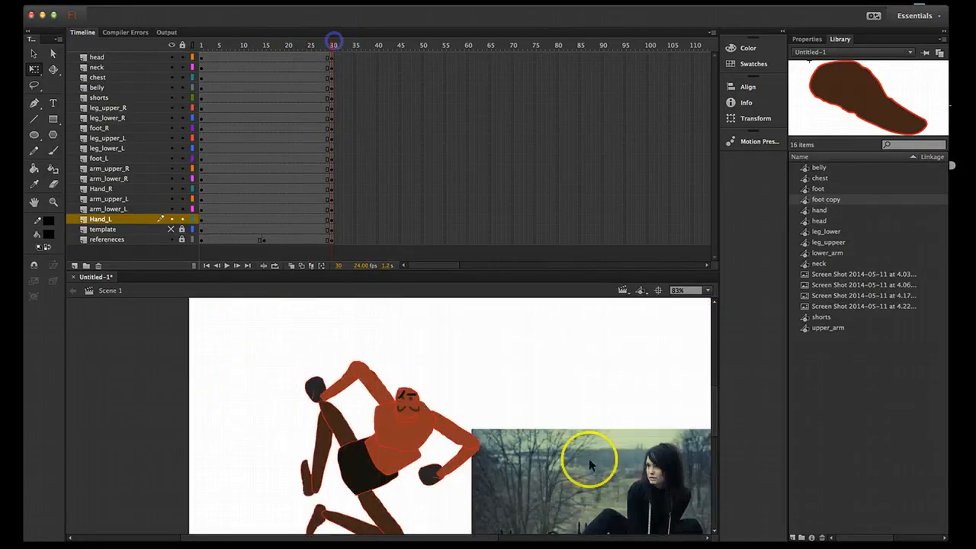
- Place the head over the crouching woman's face on frame 30 and set the neck just beneath it
{"action": "left_click_drag", "start_coordinate": [621, 481], "coordinate": [527, 398]}
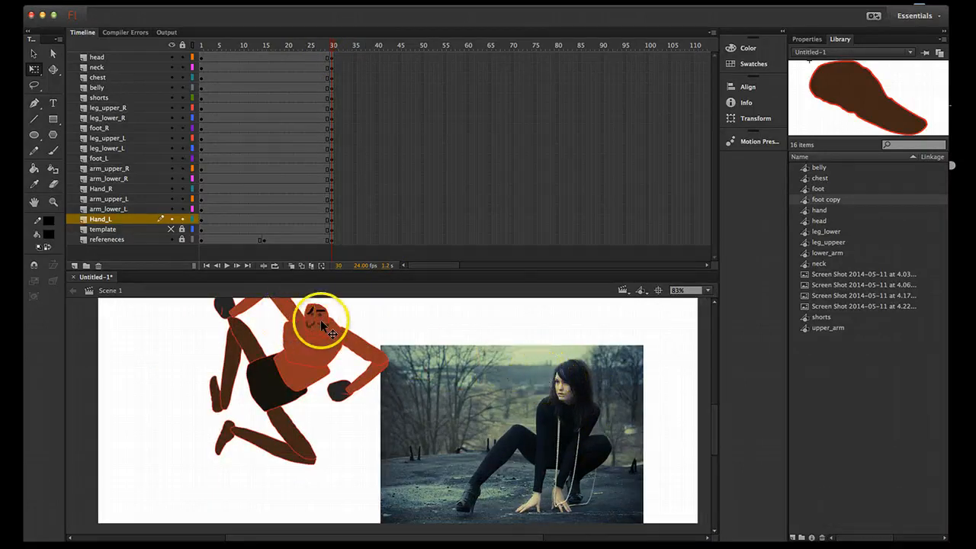
{"action": "left_click", "coordinate": [324, 326]}
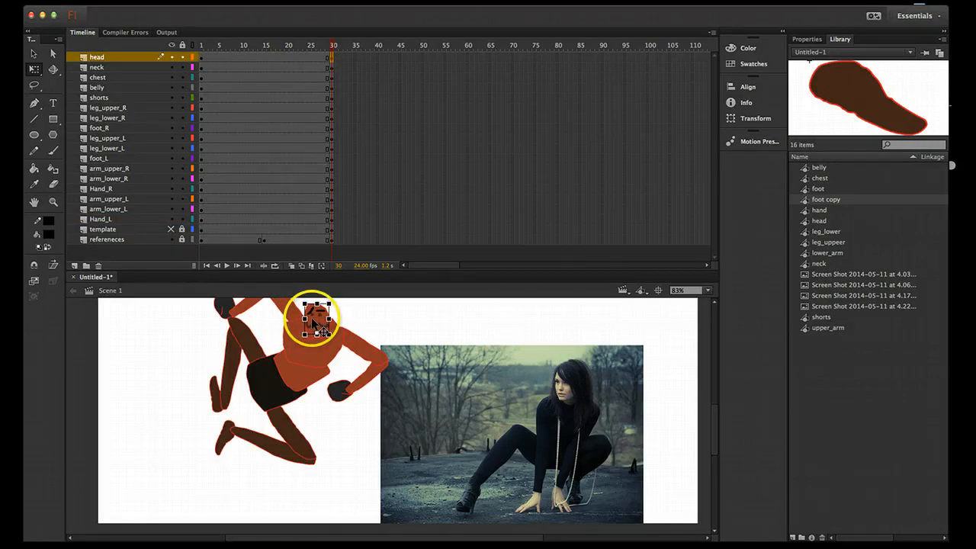
{"action": "left_click_drag", "start_coordinate": [374, 347], "coordinate": [562, 386]}
{"action": "left_click", "coordinate": [625, 391]}
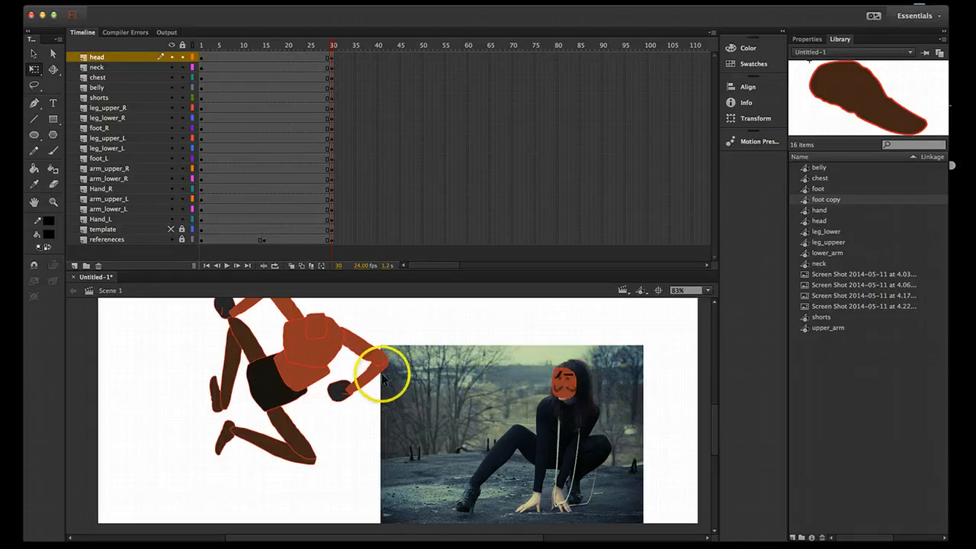
{"action": "left_click_drag", "start_coordinate": [318, 325], "coordinate": [562, 404]}
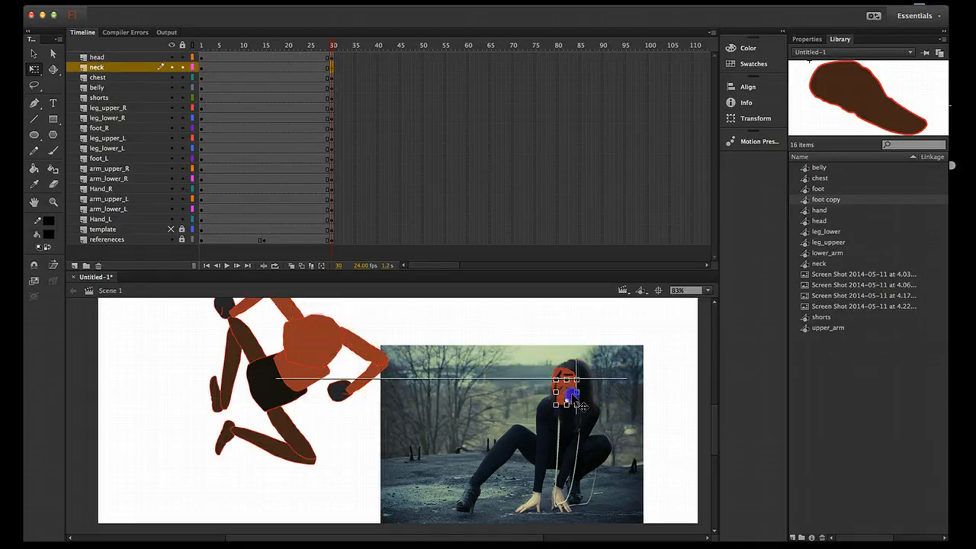
{"action": "left_click_drag", "start_coordinate": [587, 406], "coordinate": [587, 404]}
{"action": "left_click", "coordinate": [608, 381]}
- Move the chest onto the woman's upper torso and fit the belly beneath it
{"action": "left_click_drag", "start_coordinate": [323, 345], "coordinate": [565, 414]}
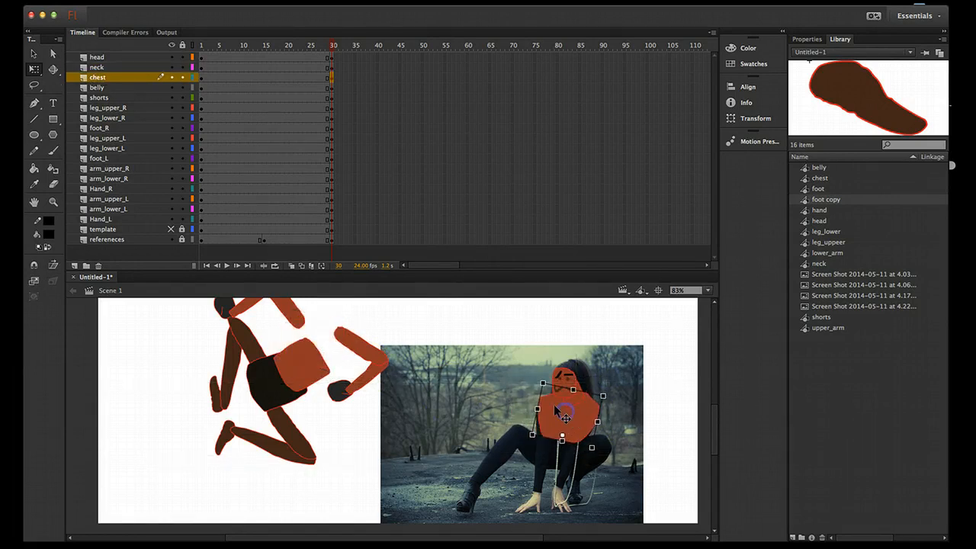
{"action": "left_click", "coordinate": [472, 367]}
{"action": "left_click", "coordinate": [304, 371]}
{"action": "left_click_drag", "start_coordinate": [303, 368], "coordinate": [546, 402]}
{"action": "left_click", "coordinate": [607, 426]}
- Move the shorts below the belly over the woman's hips and rotate them upright
{"action": "left_click", "coordinate": [289, 394]}
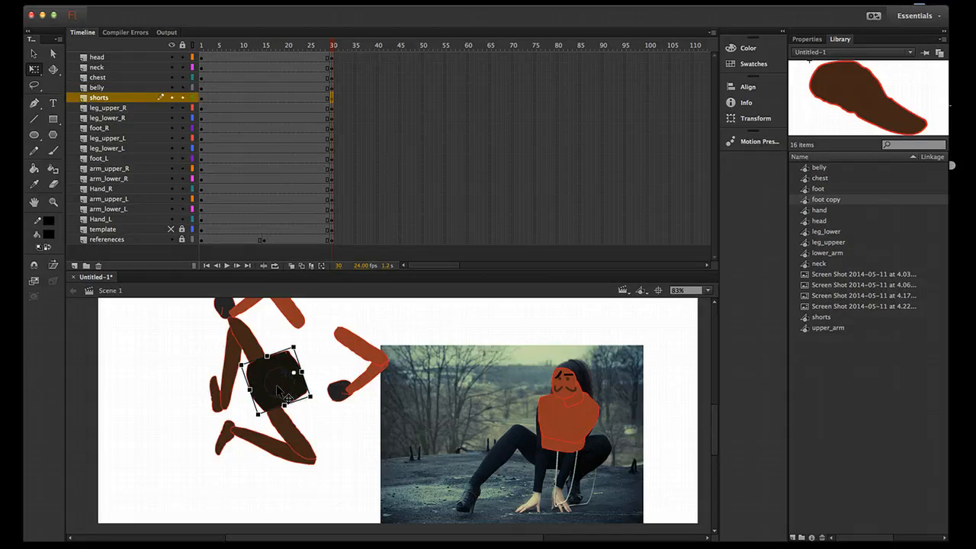
{"action": "left_click_drag", "start_coordinate": [505, 463], "coordinate": [540, 456]}
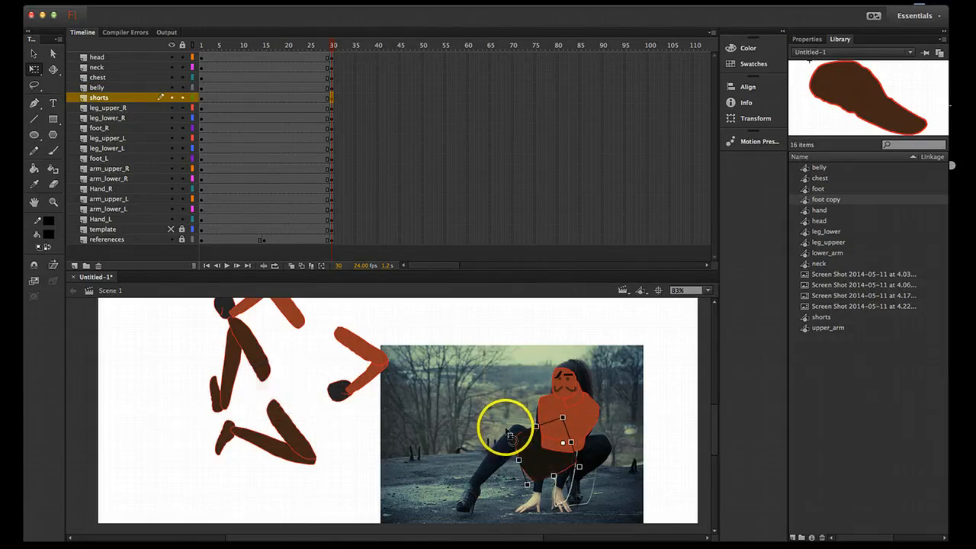
{"action": "left_click_drag", "start_coordinate": [504, 425], "coordinate": [528, 474]}
{"action": "left_click_drag", "start_coordinate": [505, 428], "coordinate": [522, 474]}
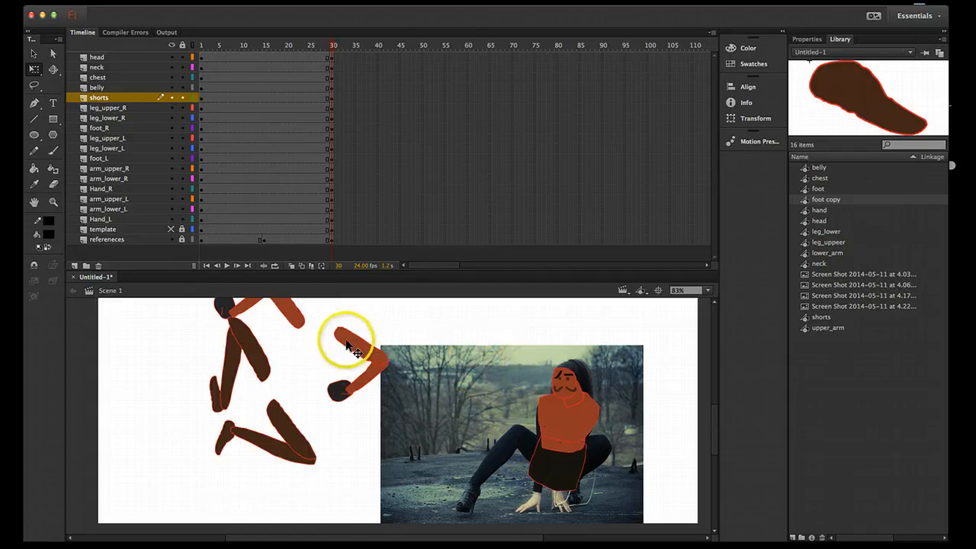
- Compare the left upper leg on frame 1 with frame 30 to identify which leg it is
{"action": "mouse_move", "coordinate": [290, 424]}
{"action": "left_mouse_down"}
{"action": "mouse_move", "coordinate": [473, 418]}
{"action": "mouse_move", "coordinate": [385, 437]}
{"action": "mouse_move", "coordinate": [290, 423]}
{"action": "mouse_move", "coordinate": [297, 427]}
{"action": "left_mouse_up"}
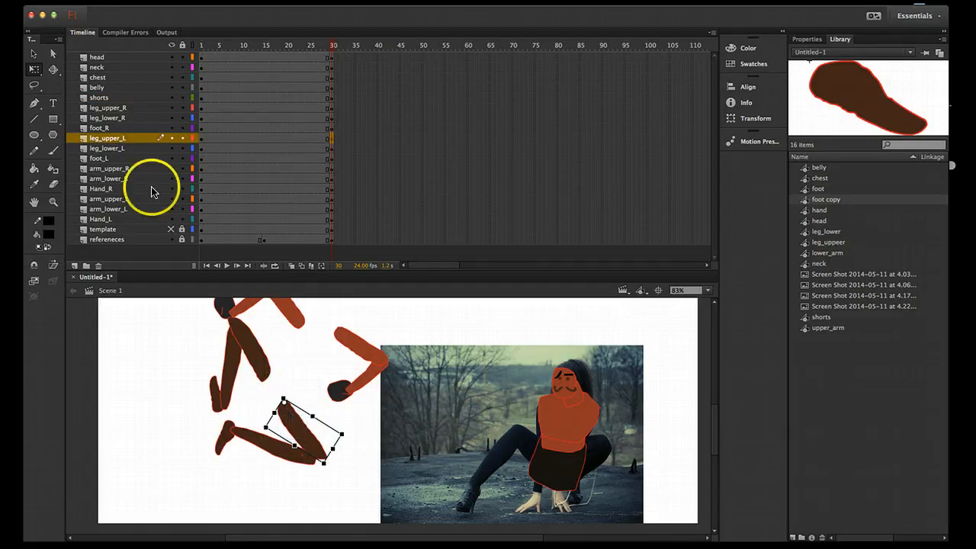
{"action": "left_click", "coordinate": [202, 46]}
{"action": "left_click", "coordinate": [331, 42]}
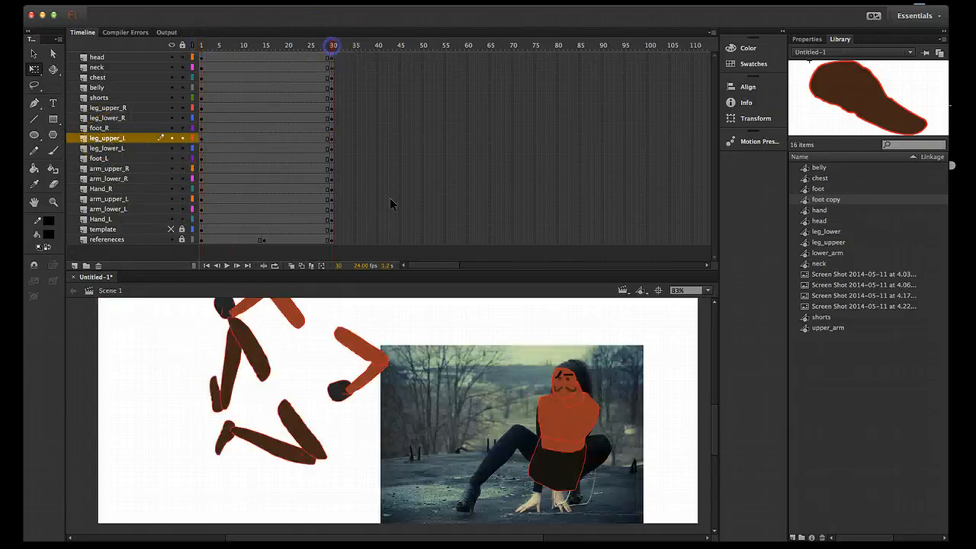
{"action": "left_click", "coordinate": [282, 410]}
{"action": "left_click_drag", "start_coordinate": [282, 410], "coordinate": [300, 431]}
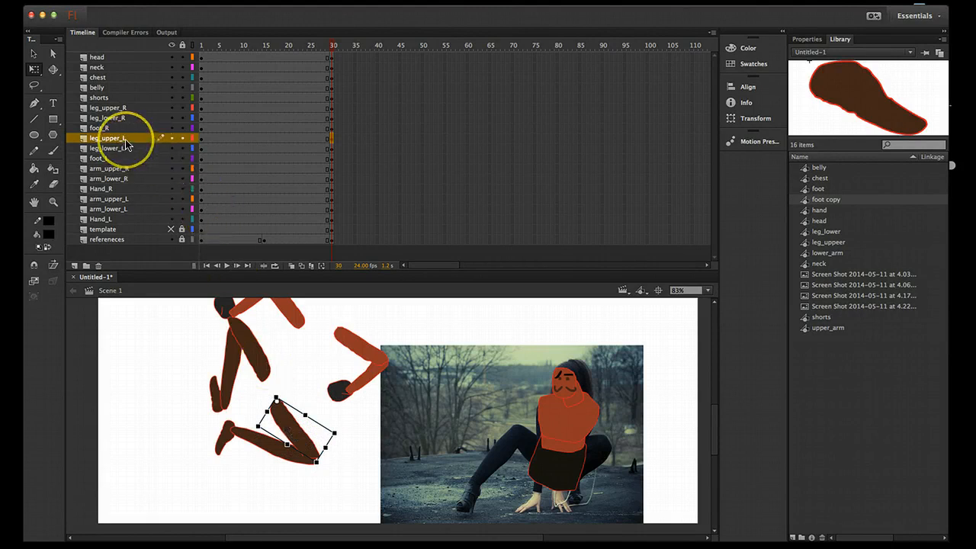
{"action": "left_click", "coordinate": [202, 48]}
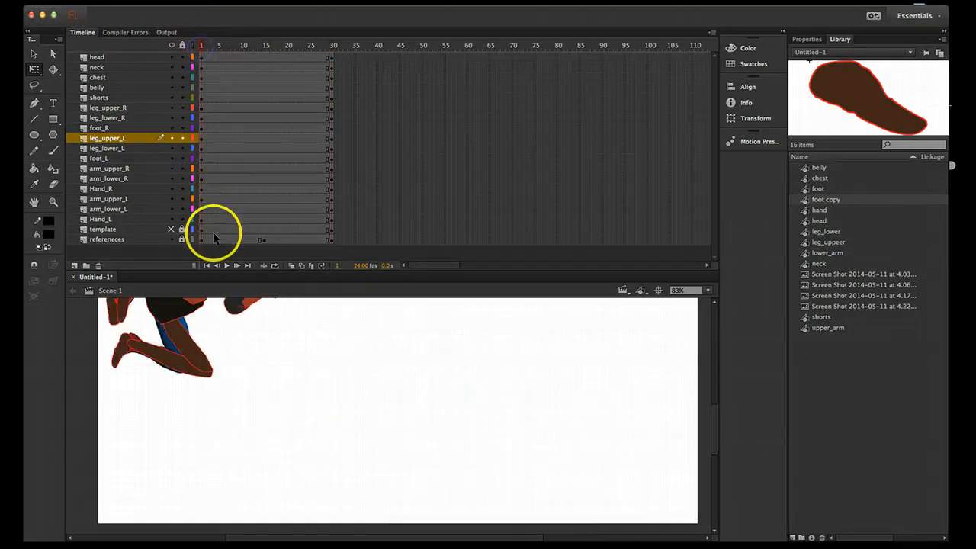
{"action": "key", "text": "space"}
{"action": "left_click_drag", "start_coordinate": [244, 332], "coordinate": [277, 449]}
{"action": "left_click", "coordinate": [221, 469]}
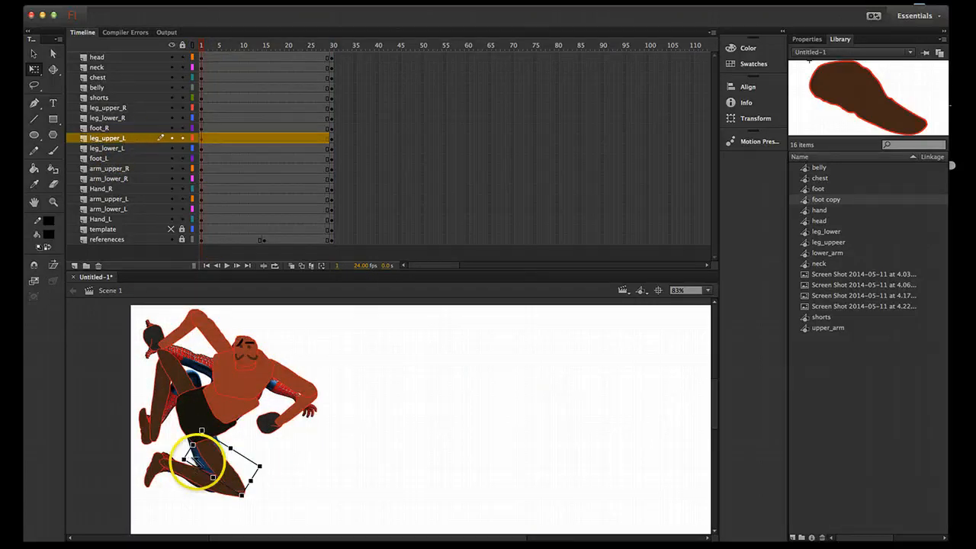
{"action": "left_click_drag", "start_coordinate": [301, 46], "coordinate": [333, 53]}
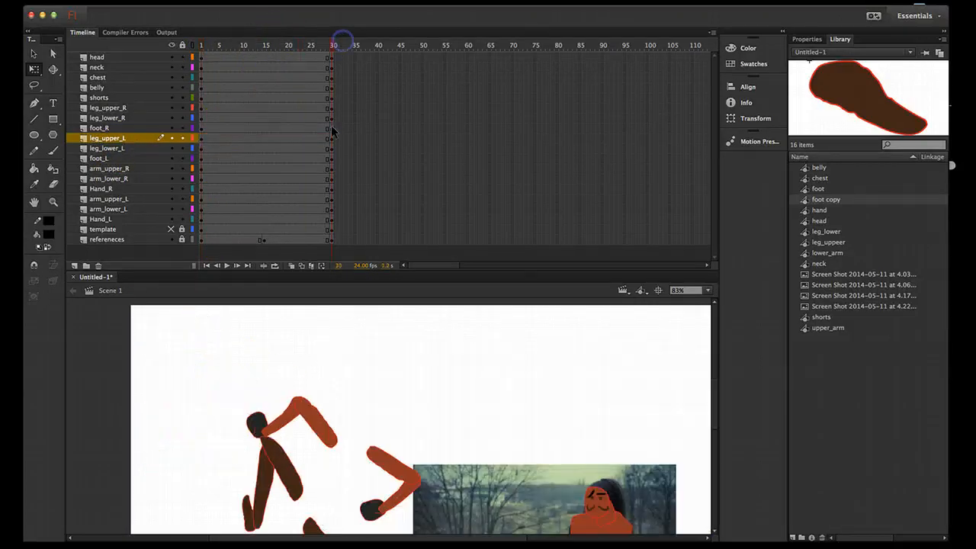
- Place the left upper leg from the hip to the woman's raised left knee and fold the left lower leg back beneath it
{"action": "left_click_drag", "start_coordinate": [515, 421], "coordinate": [409, 294]}
{"action": "left_click_drag", "start_coordinate": [233, 420], "coordinate": [577, 378]}
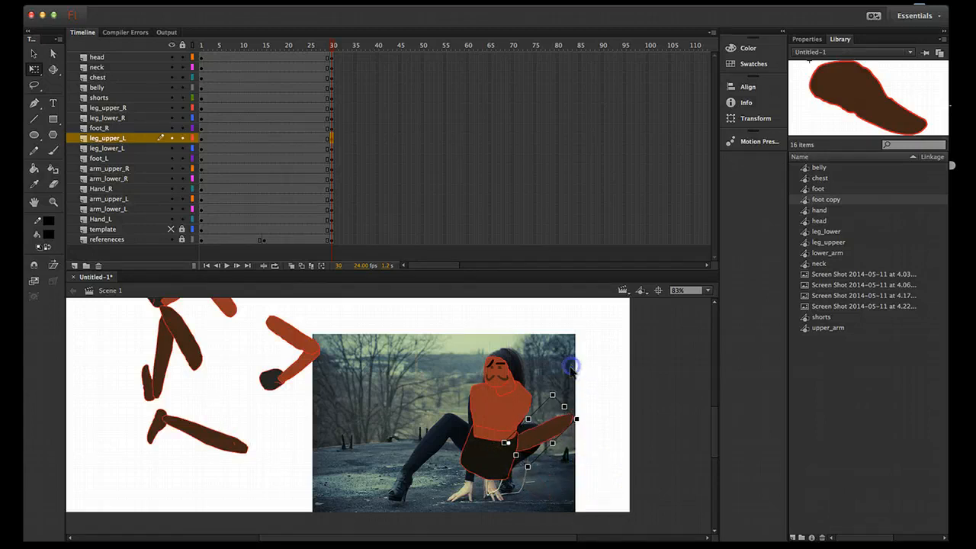
{"action": "mouse_move", "coordinate": [556, 420]}
{"action": "left_mouse_down"}
{"action": "mouse_move", "coordinate": [550, 412]}
{"action": "mouse_move", "coordinate": [558, 433]}
{"action": "left_mouse_up"}
{"action": "left_click_drag", "start_coordinate": [191, 434], "coordinate": [534, 463]}
{"action": "left_click_drag", "start_coordinate": [533, 499], "coordinate": [530, 458]}
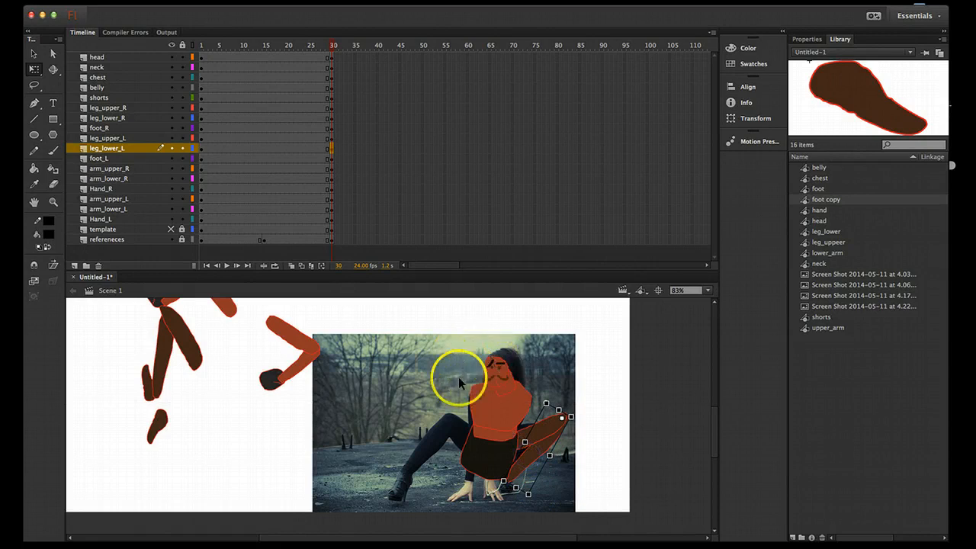
- Nudge the head, neck, chest, belly and shorts up together, and adjust the neck between head and chest
{"action": "left_click", "coordinate": [489, 457]}
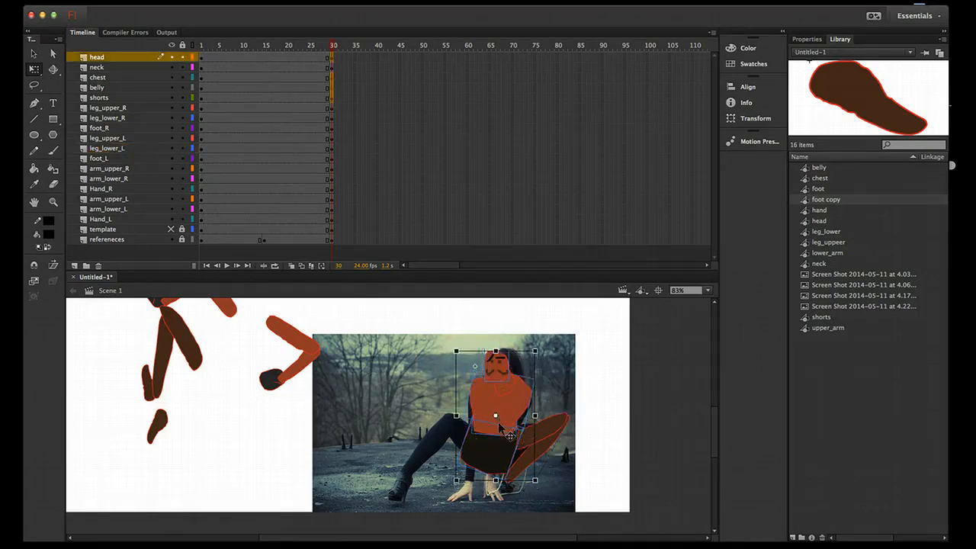
{"action": "key", "text": "shift+Up"}
{"action": "key", "text": "shift+Up"}
{"action": "key", "text": "shift+Up"}
{"action": "key", "text": "shift+Down"}
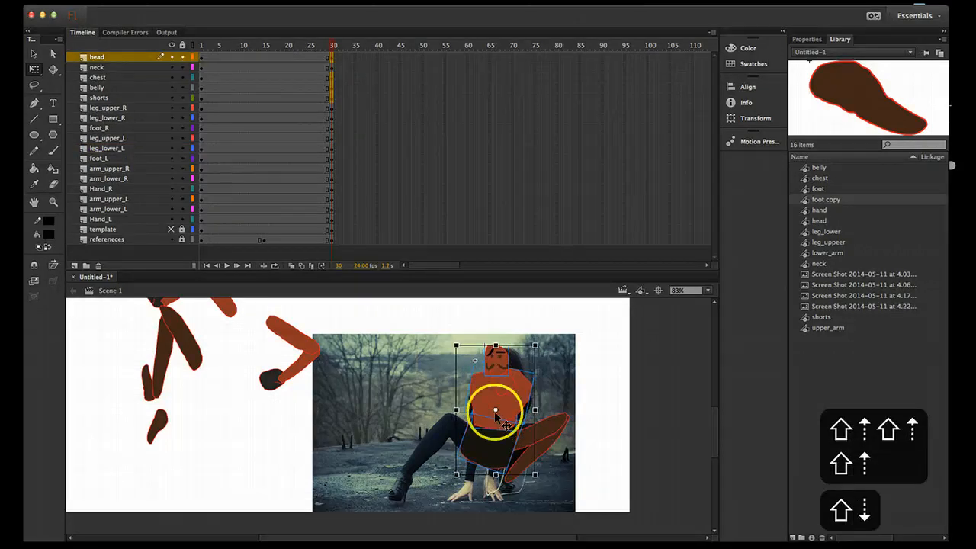
{"action": "left_click", "coordinate": [563, 383]}
{"action": "left_click_drag", "start_coordinate": [505, 383], "coordinate": [501, 378]}
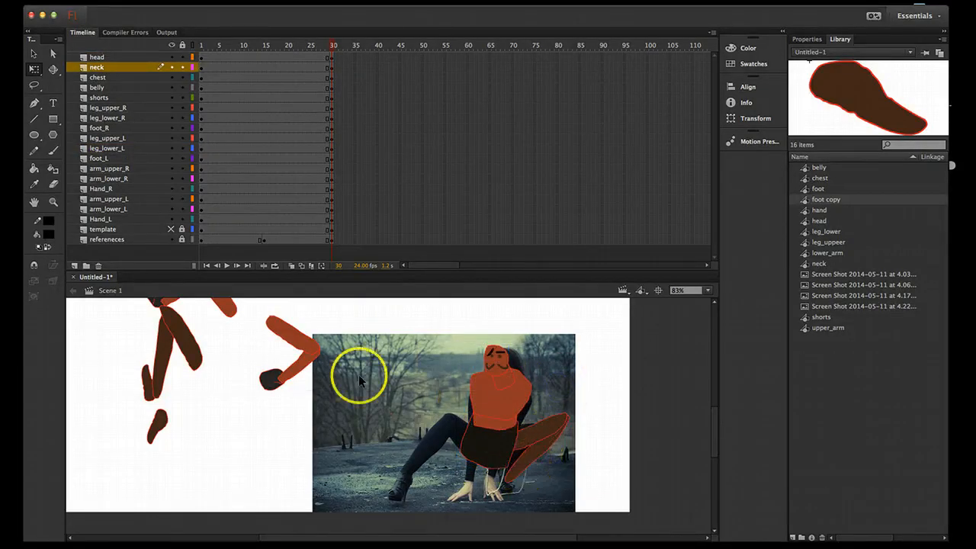
- Attach the left foot flat at the left ankle and rotate the right upper leg from the hip toward the woman's other knee
{"action": "left_click_drag", "start_coordinate": [159, 429], "coordinate": [588, 457]}
{"action": "left_click_drag", "start_coordinate": [524, 478], "coordinate": [527, 499]}
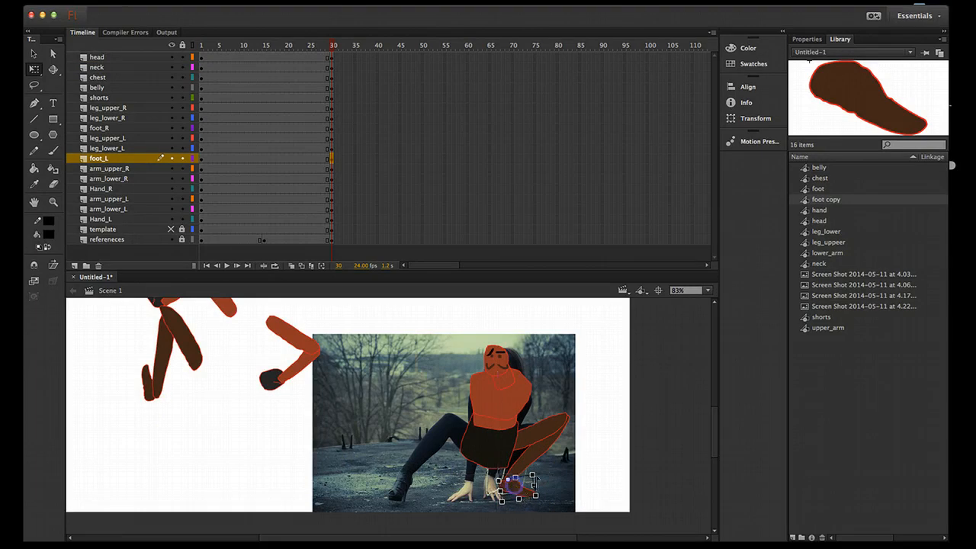
{"action": "left_click_drag", "start_coordinate": [192, 348], "coordinate": [474, 422]}
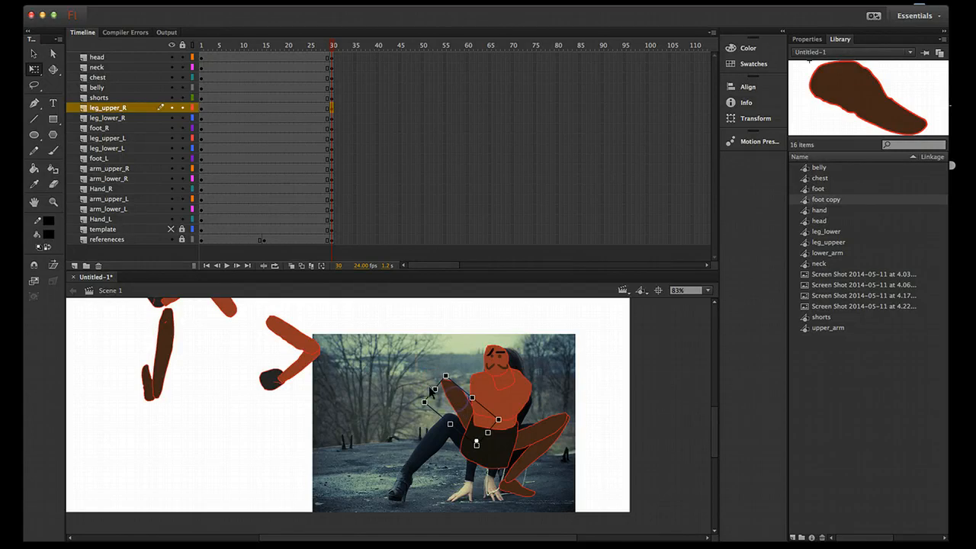
{"action": "left_click_drag", "start_coordinate": [415, 409], "coordinate": [458, 421]}
- Attach the right lower leg at the right knee, angle it toward the woman's boot, and place the right foot at its ankle
{"action": "left_click_drag", "start_coordinate": [170, 361], "coordinate": [422, 443]}
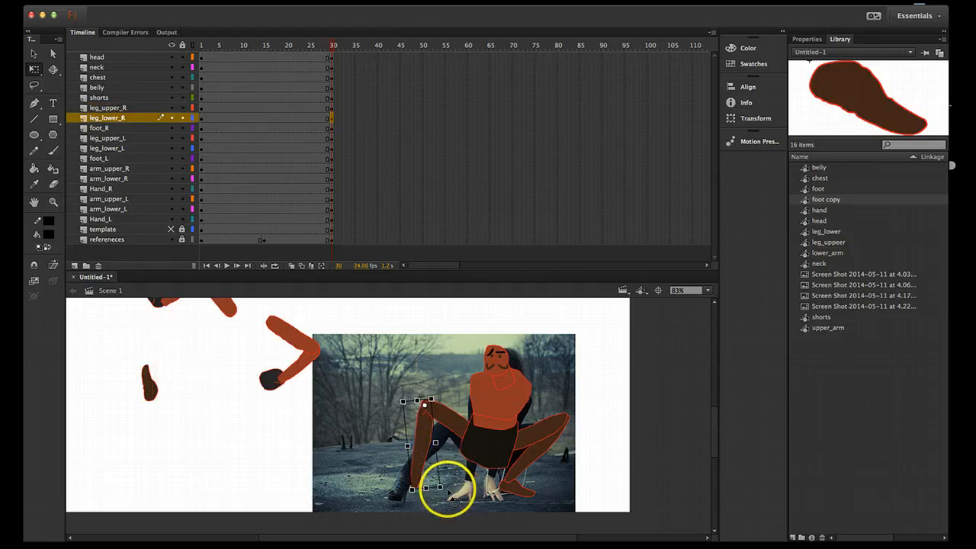
{"action": "left_click_drag", "start_coordinate": [428, 497], "coordinate": [435, 497]}
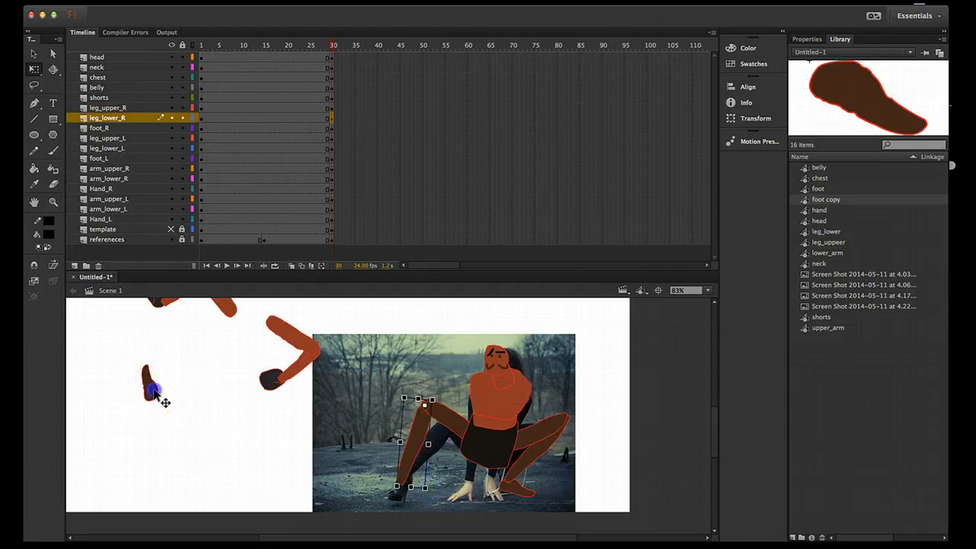
{"action": "left_click", "coordinate": [154, 393]}
{"action": "left_click_drag", "start_coordinate": [139, 360], "coordinate": [402, 494]}
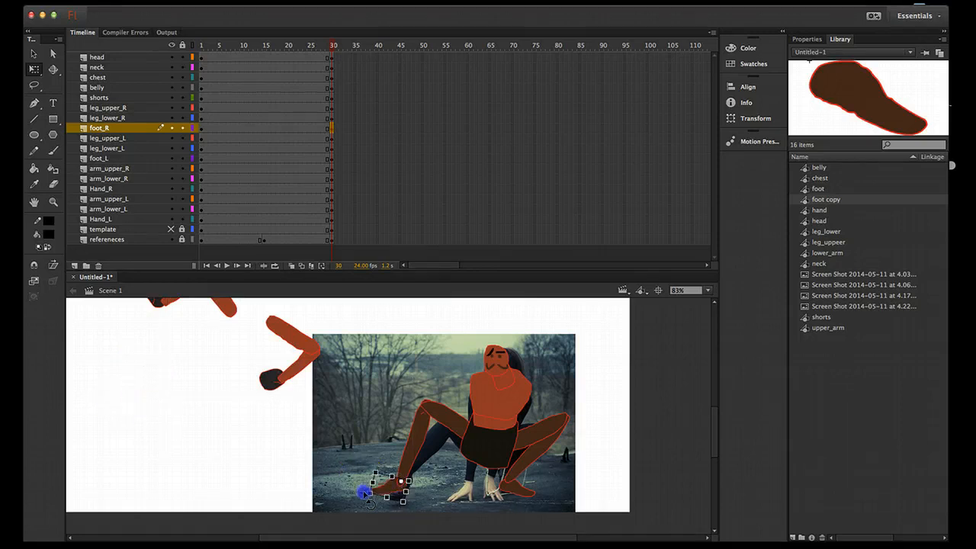
- Place the left upper arm at the boxer's left shoulder and move the six arm and hand layers above the head layer
{"action": "left_click_drag", "start_coordinate": [380, 410], "coordinate": [344, 419]}
{"action": "left_click_drag", "start_coordinate": [244, 348], "coordinate": [540, 460]}
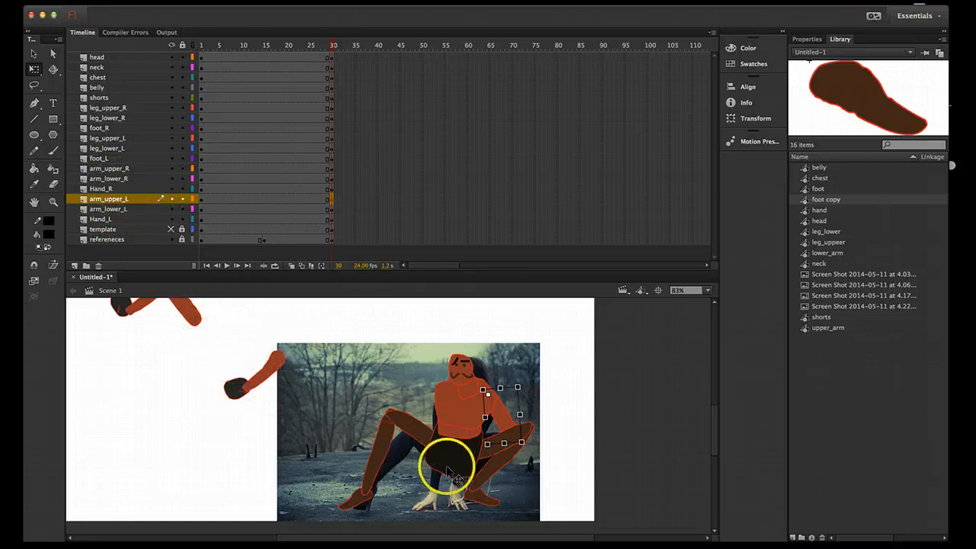
{"action": "left_click", "coordinate": [114, 218]}
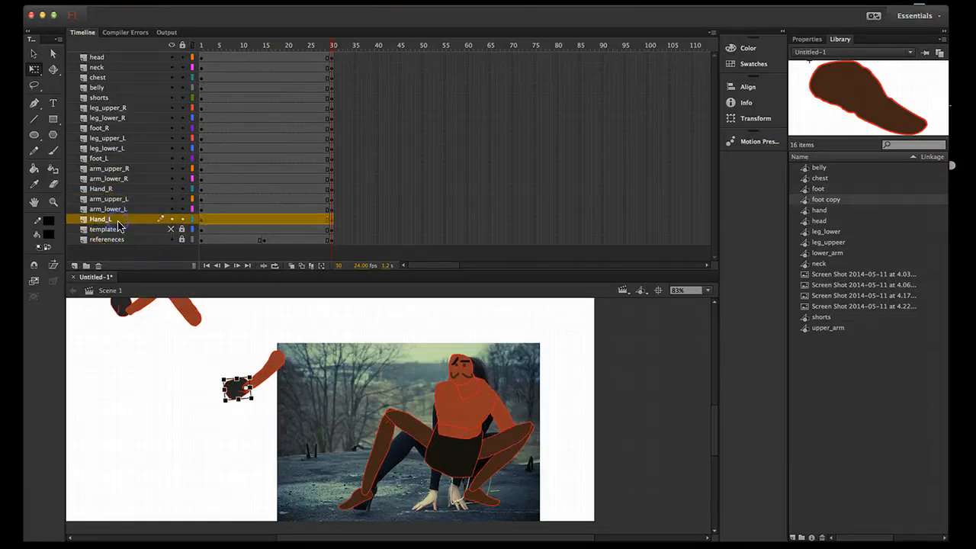
{"action": "left_click", "coordinate": [109, 173], "text": "shift"}
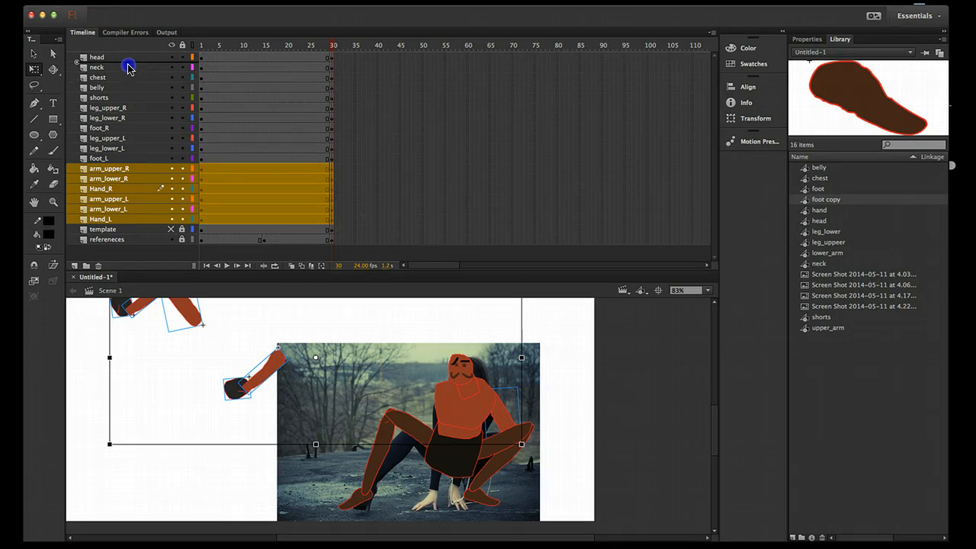
{"action": "left_click_drag", "start_coordinate": [127, 58], "coordinate": [125, 58]}
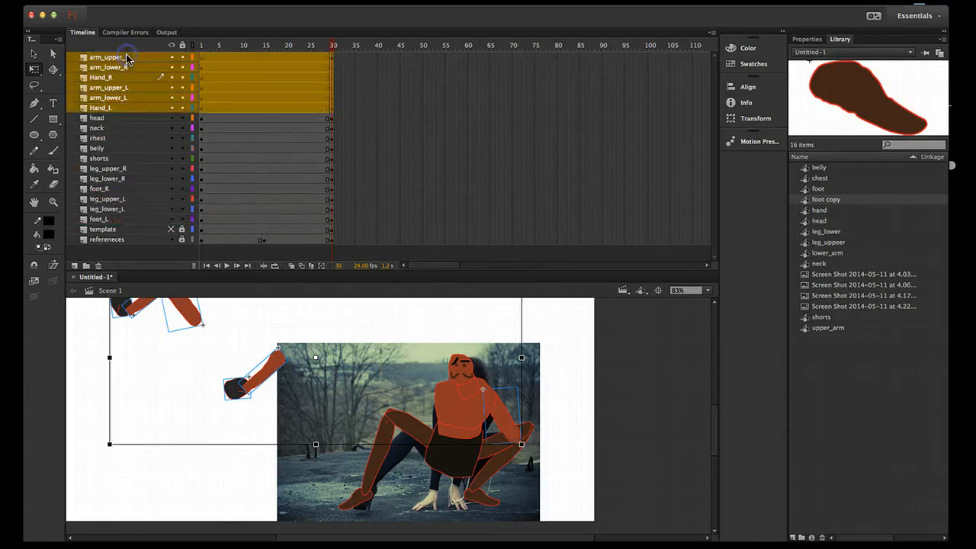
{"action": "left_click", "coordinate": [551, 409]}
{"action": "left_click_drag", "start_coordinate": [505, 419], "coordinate": [447, 427]}
{"action": "left_click_drag", "start_coordinate": [443, 443], "coordinate": [438, 473]}
{"action": "key", "text": "super+z"}
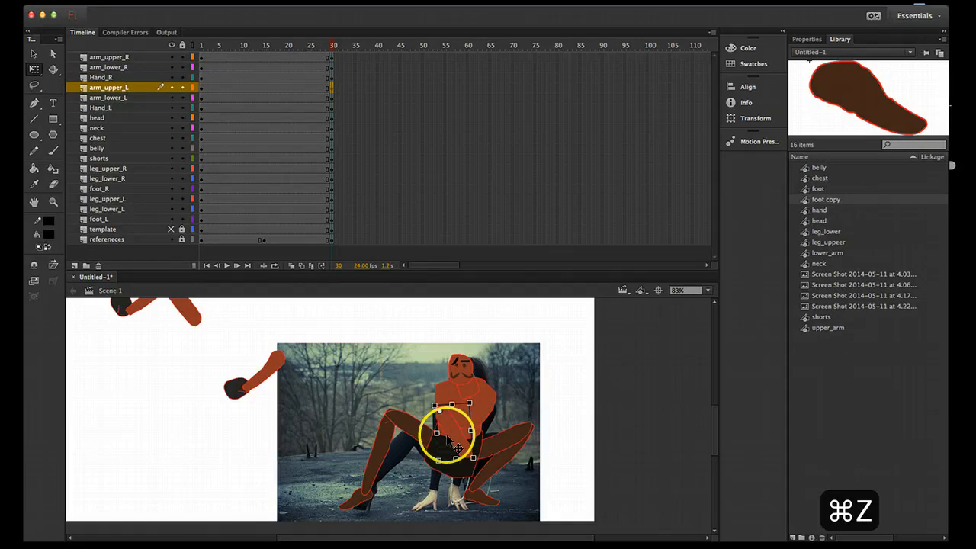
{"action": "key", "text": "super+z"}
{"action": "key", "text": "super+z"}
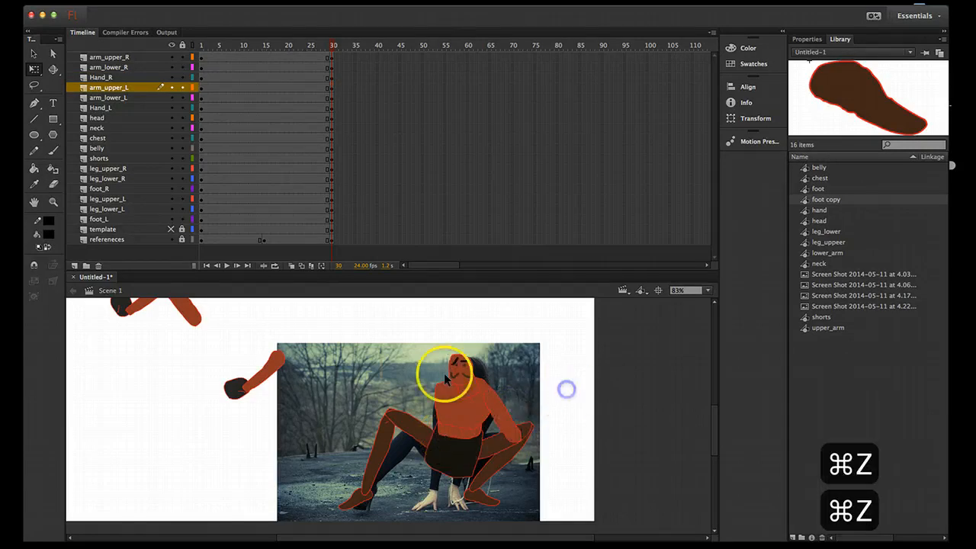
- Place the left lower arm over the woman's forearm reaching to her hand, and hide the chest, belly and shorts layers
{"action": "left_click_drag", "start_coordinate": [255, 371], "coordinate": [454, 483]}
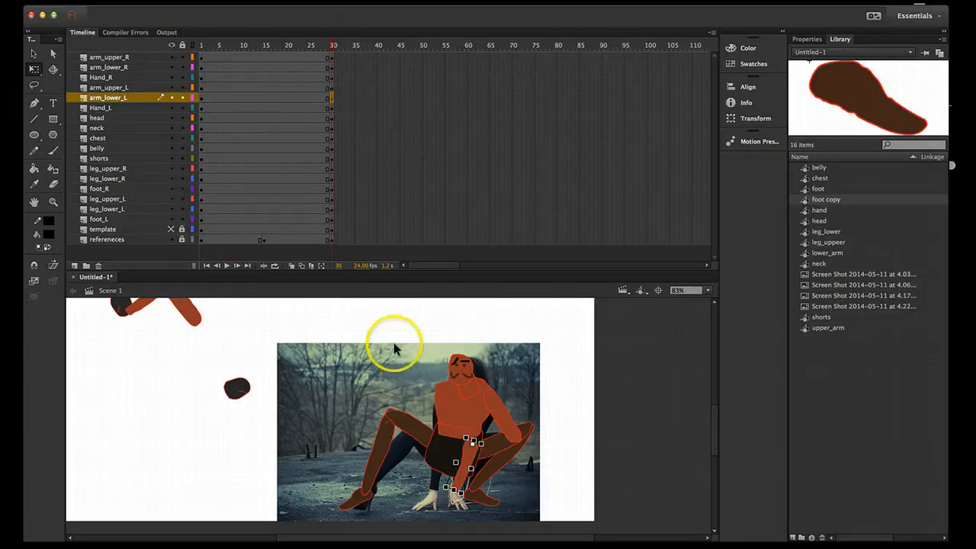
{"action": "left_click", "coordinate": [172, 138]}
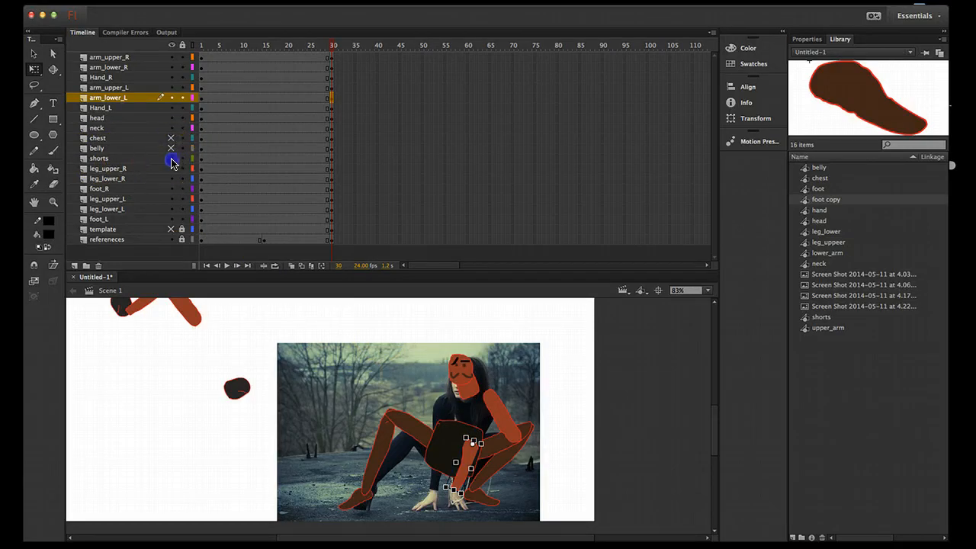
{"action": "left_click", "coordinate": [172, 159]}
{"action": "left_click_drag", "start_coordinate": [465, 465], "coordinate": [473, 473]}
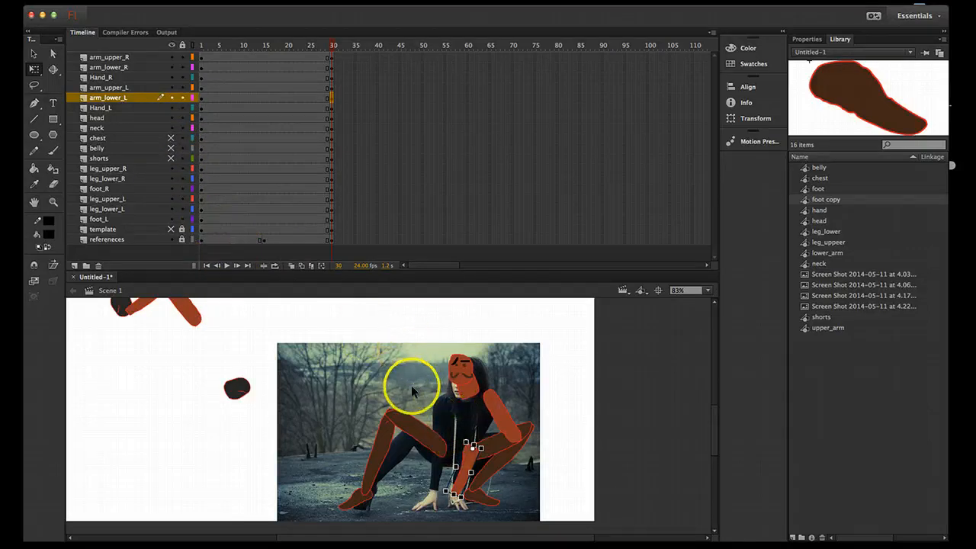
- Rotate the left upper arm down to meet the lower arm at the elbow and attach the left hand at the wrist
{"action": "left_click_drag", "start_coordinate": [370, 349], "coordinate": [457, 324]}
{"action": "left_click", "coordinate": [339, 351]}
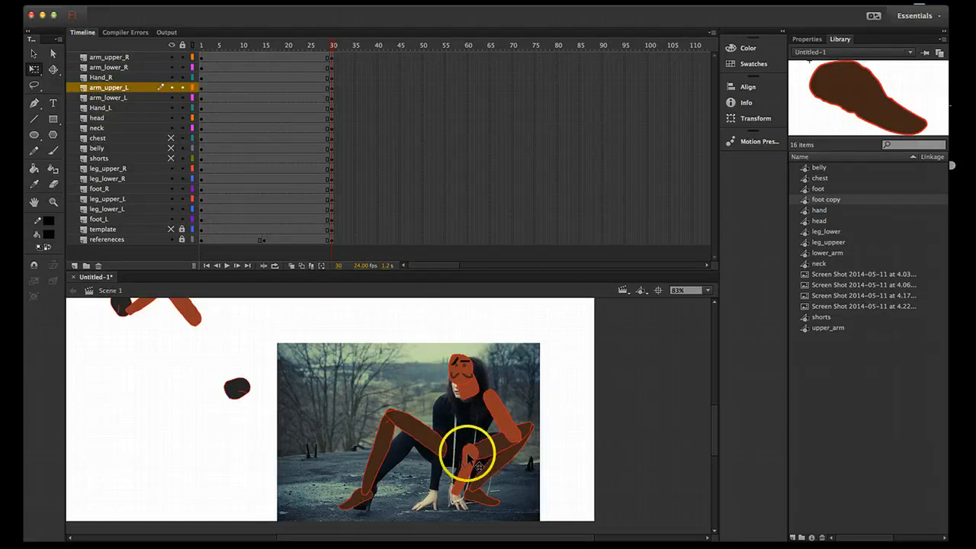
{"action": "left_click", "coordinate": [524, 440]}
{"action": "left_click_drag", "start_coordinate": [529, 436], "coordinate": [478, 440]}
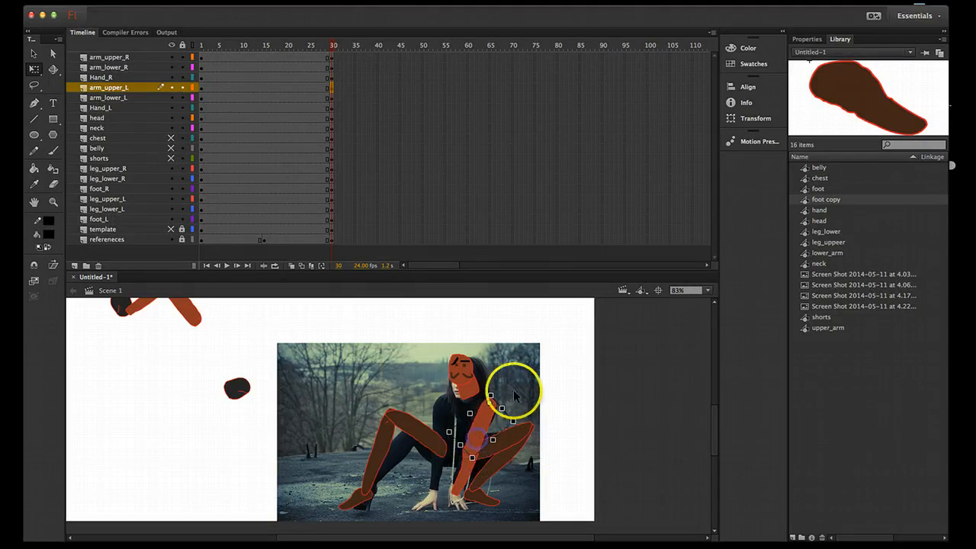
{"action": "left_click", "coordinate": [426, 385]}
{"action": "left_click_drag", "start_coordinate": [237, 391], "coordinate": [455, 500]}
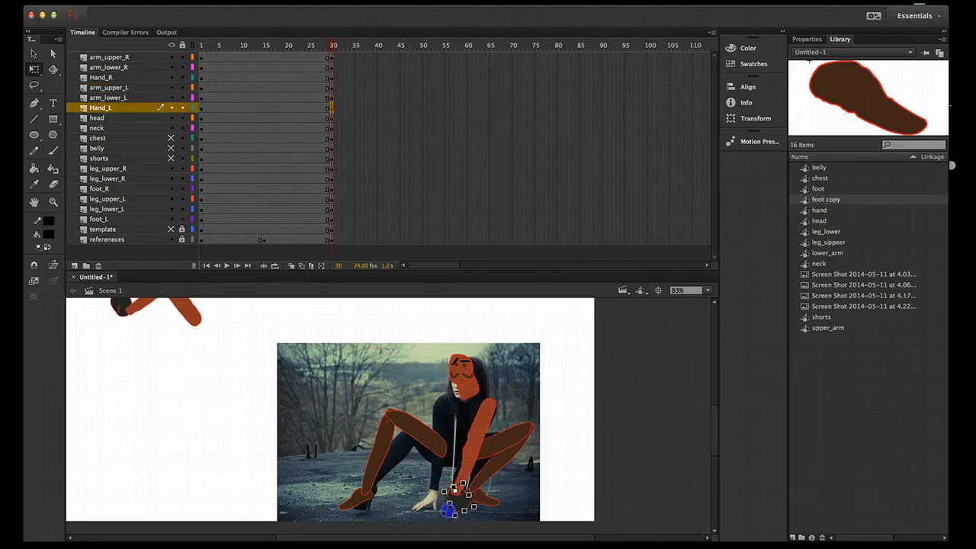
- Place the right upper arm at the woman's other shoulder and angle it down along her arm
{"action": "left_click_drag", "start_coordinate": [191, 313], "coordinate": [450, 404]}
{"action": "left_click_drag", "start_coordinate": [392, 349], "coordinate": [427, 491]}
{"action": "left_click", "coordinate": [191, 359]}
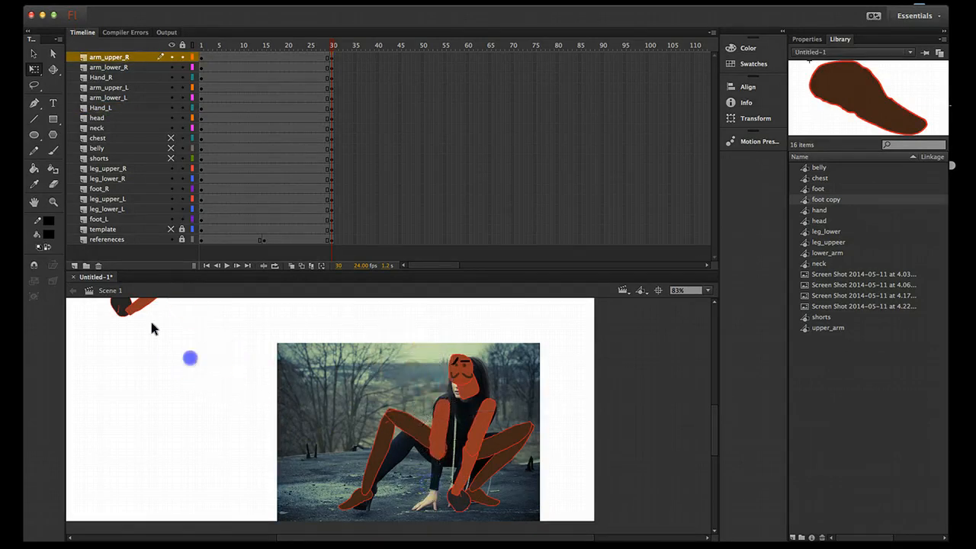
{"action": "key", "text": "space"}
{"action": "left_click_drag", "start_coordinate": [207, 333], "coordinate": [243, 385]}
{"action": "double_click", "coordinate": [176, 352]}
{"action": "left_click", "coordinate": [259, 393]}
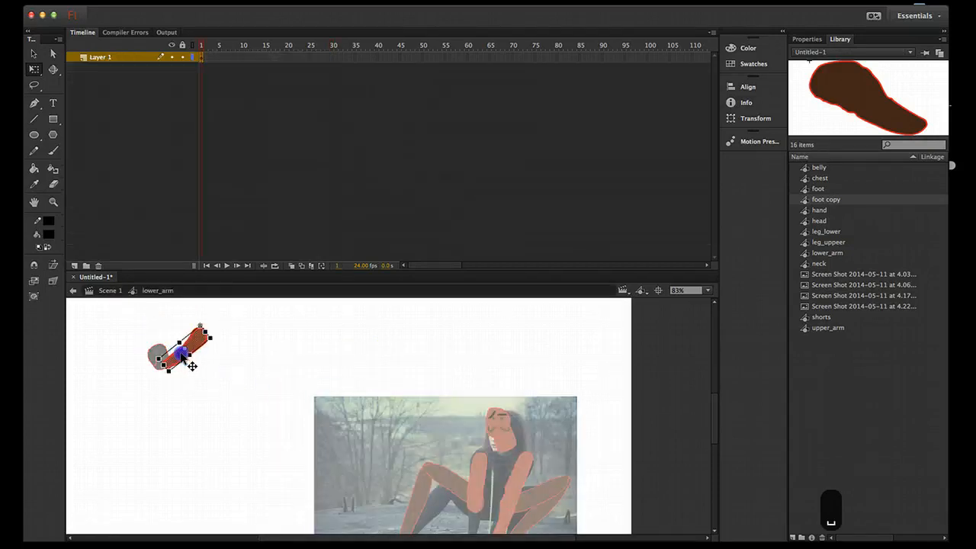
{"action": "left_click", "coordinate": [223, 353]}
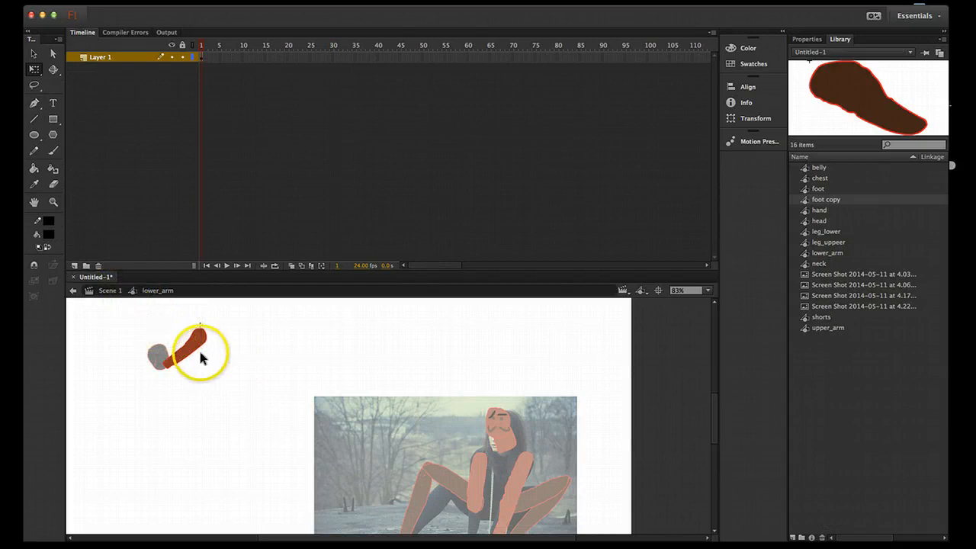
{"action": "left_click", "coordinate": [109, 290]}
- Attach the right lower arm at the right elbow down to the woman's wrist and place the right hand over her hand
{"action": "left_click_drag", "start_coordinate": [253, 393], "coordinate": [232, 341]}
{"action": "key", "text": "space"}
{"action": "left_click_drag", "start_coordinate": [283, 408], "coordinate": [232, 380]}
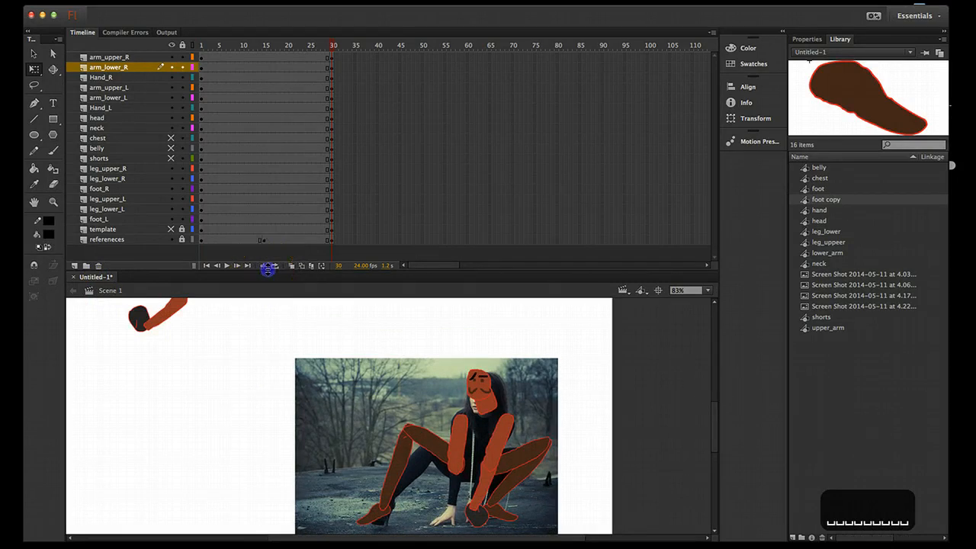
{"action": "left_click_drag", "start_coordinate": [268, 269], "coordinate": [267, 218]}
{"action": "left_click_drag", "start_coordinate": [197, 327], "coordinate": [474, 517]}
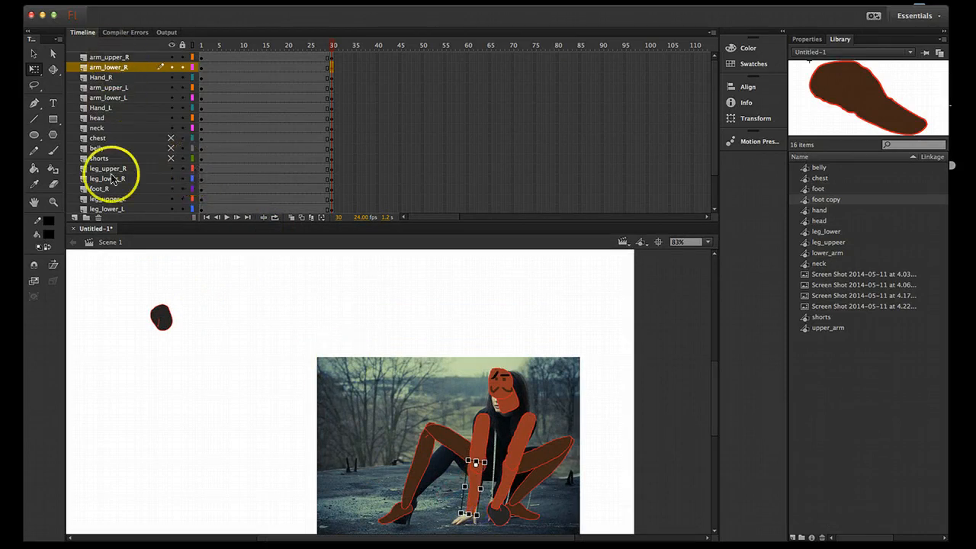
{"action": "left_click", "coordinate": [160, 315]}
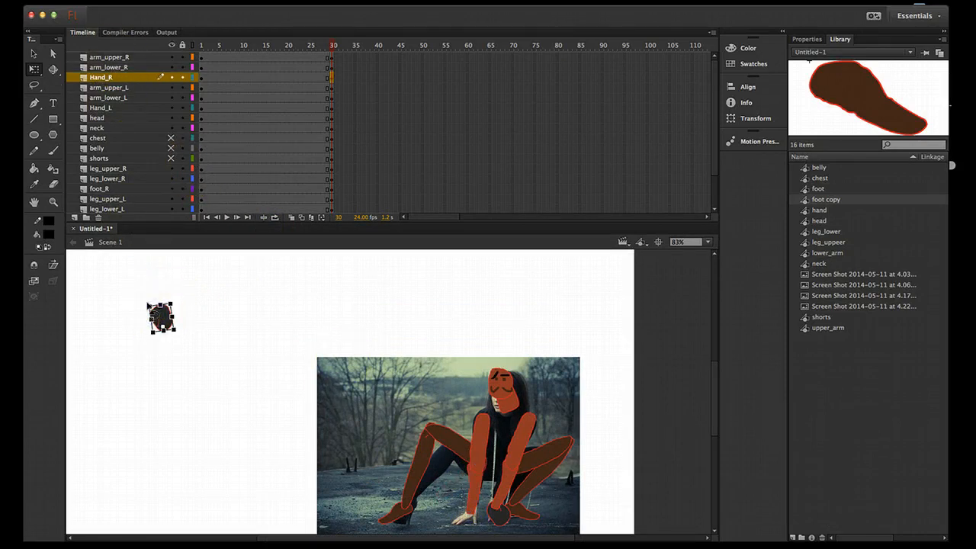
{"action": "left_click_drag", "start_coordinate": [150, 299], "coordinate": [479, 528]}
{"action": "left_click", "coordinate": [298, 406]}
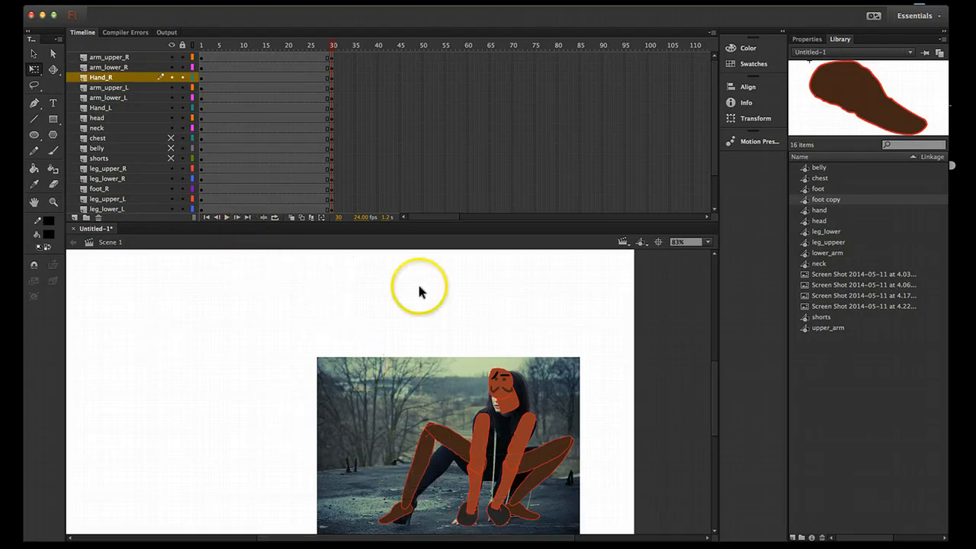
- Show the chest, belly and shorts layers again and hide the references layer to leave only the boxer visible
{"action": "left_click", "coordinate": [171, 148]}
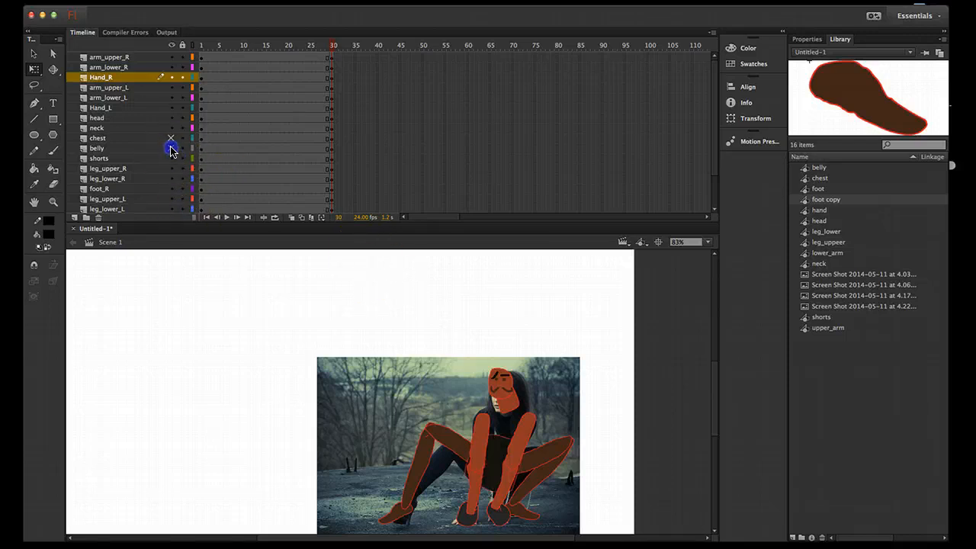
{"action": "left_click", "coordinate": [171, 148]}
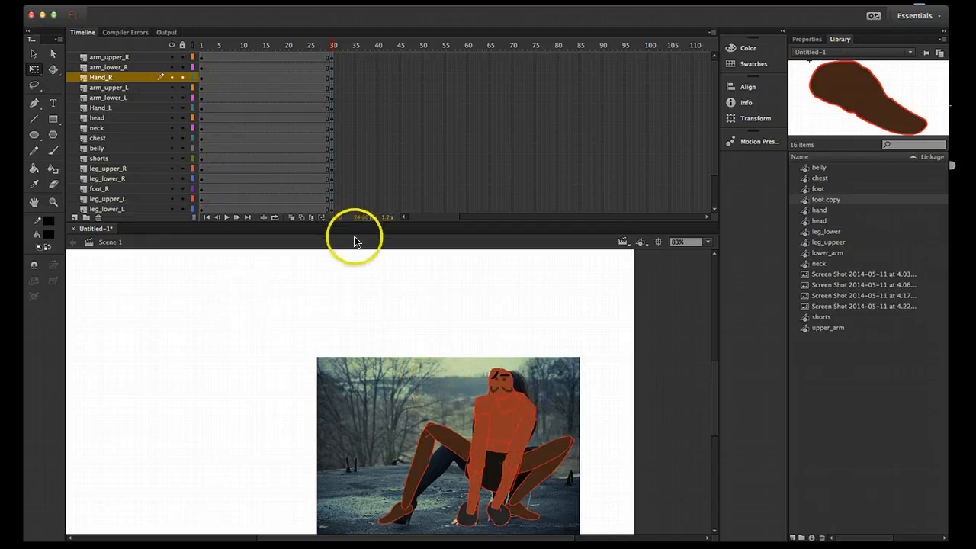
{"action": "scroll", "coordinate": [266, 180], "scroll_direction": "down", "scroll_amount": 2}
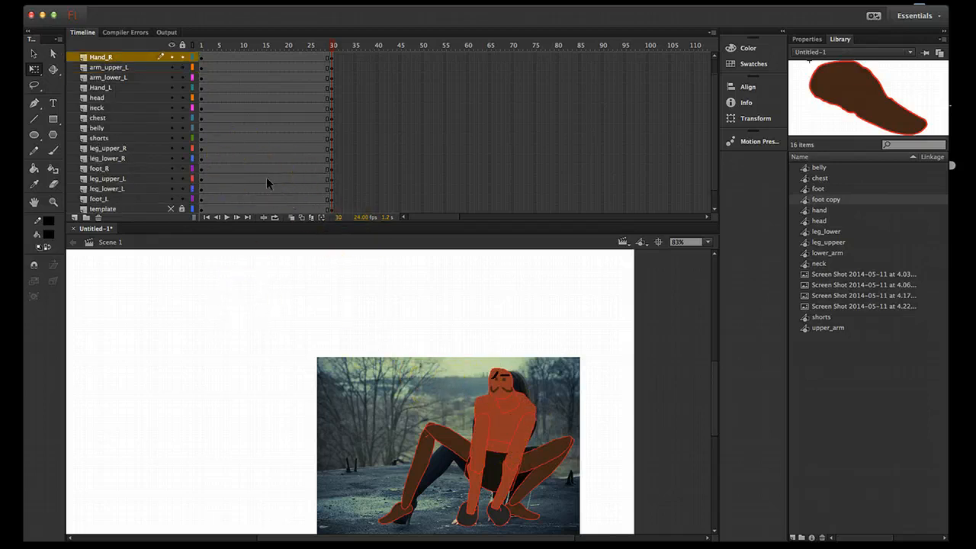
{"action": "left_click_drag", "start_coordinate": [483, 227], "coordinate": [484, 260]}
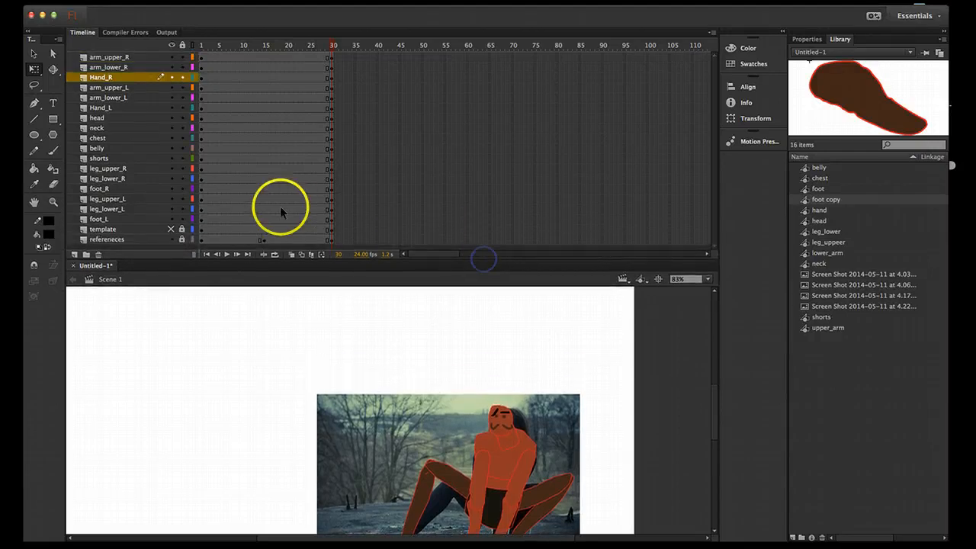
{"action": "left_click", "coordinate": [171, 239]}
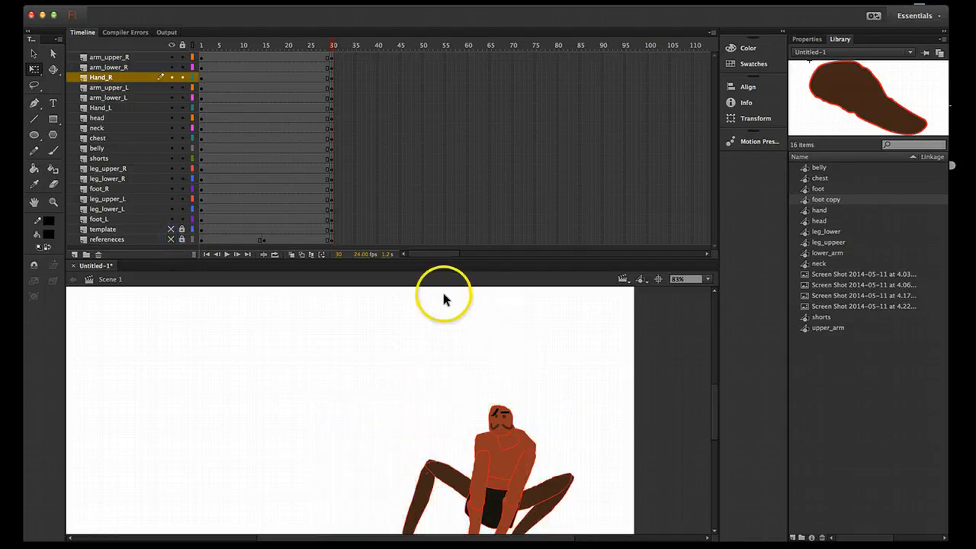
{"action": "left_click_drag", "start_coordinate": [454, 265], "coordinate": [464, 194]}
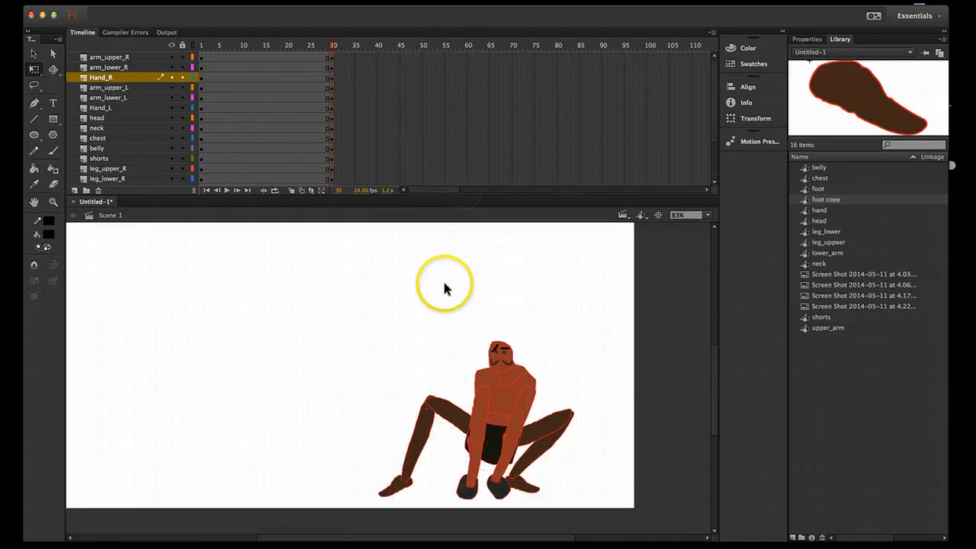
{"action": "left_click_drag", "start_coordinate": [429, 324], "coordinate": [464, 355]}
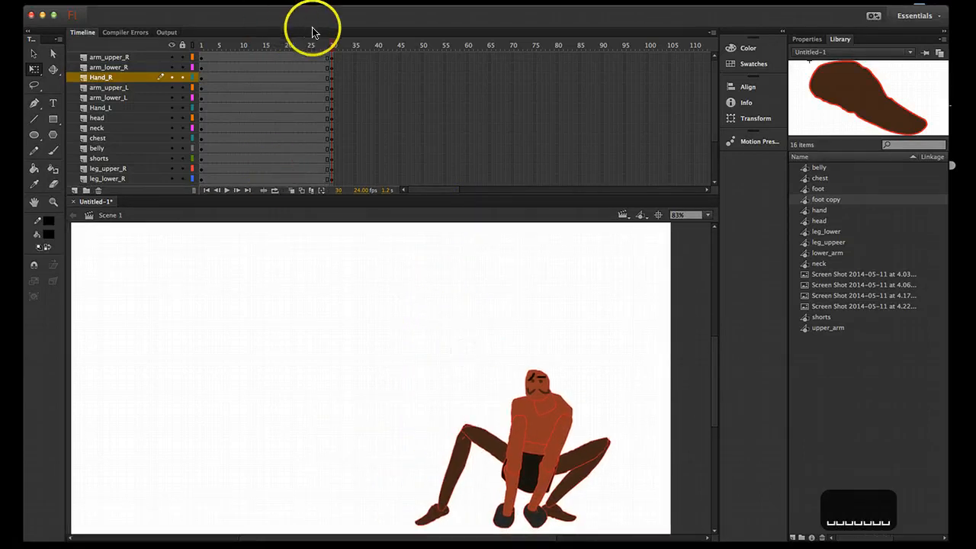
- Flip back and forth between frames 29 and 30 to compare the boxer's two poses
{"action": "left_click", "coordinate": [331, 46]}
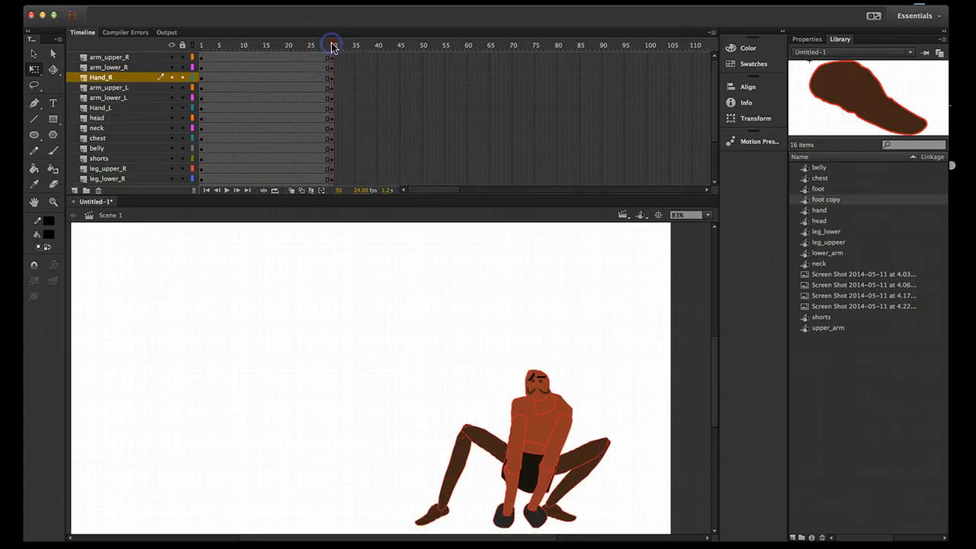
{"action": "key", "text": "comma"}
{"action": "key", "text": "comma"}
{"action": "key", "text": "comma"}
{"action": "key", "text": "comma"}
{"action": "key", "text": "comma"}
{"action": "key", "text": "comma"}
{"action": "key", "text": "comma"}
{"action": "key", "text": "comma"}
{"action": "key", "text": "comma"}
{"action": "key", "text": "comma"}
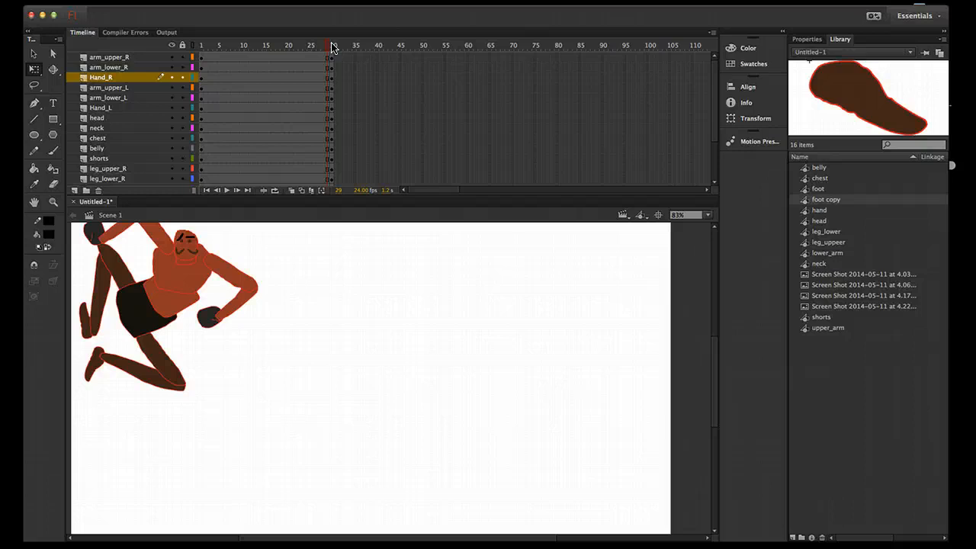
{"action": "key", "text": "period"}
{"action": "key", "text": "comma"}
{"action": "key", "text": "period"}
{"action": "key", "text": "comma"}
{"action": "key", "text": "period"}
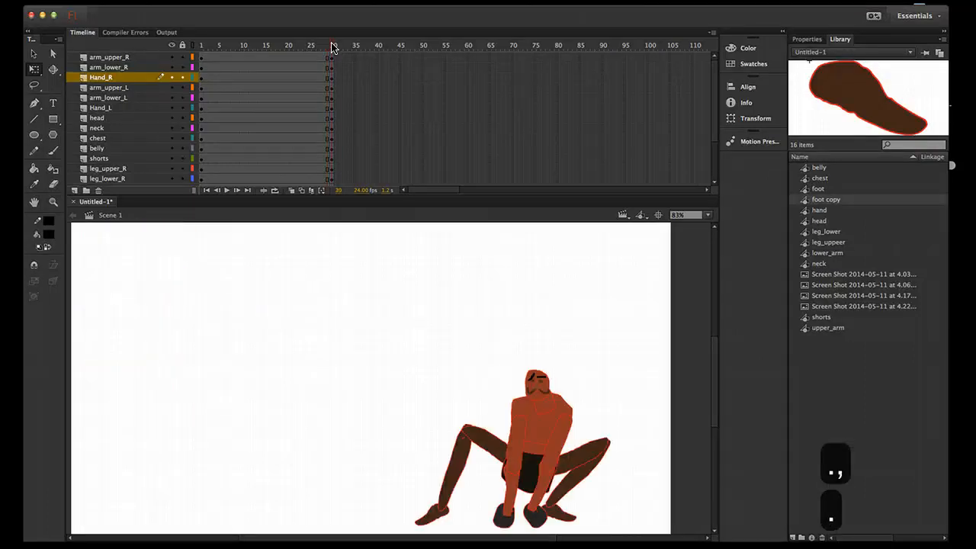
{"action": "key", "text": "comma"}
{"action": "key", "text": "period"}
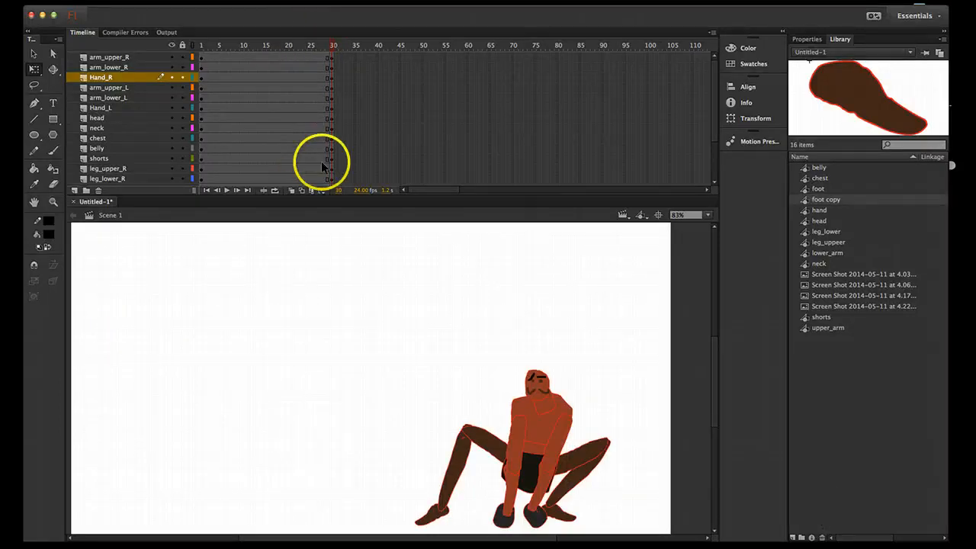
- Create a classic tween across frames 1 to 30 on all boxer layers, from arm_upper_R down to foot_L
{"action": "left_click_drag", "start_coordinate": [378, 195], "coordinate": [388, 263]}
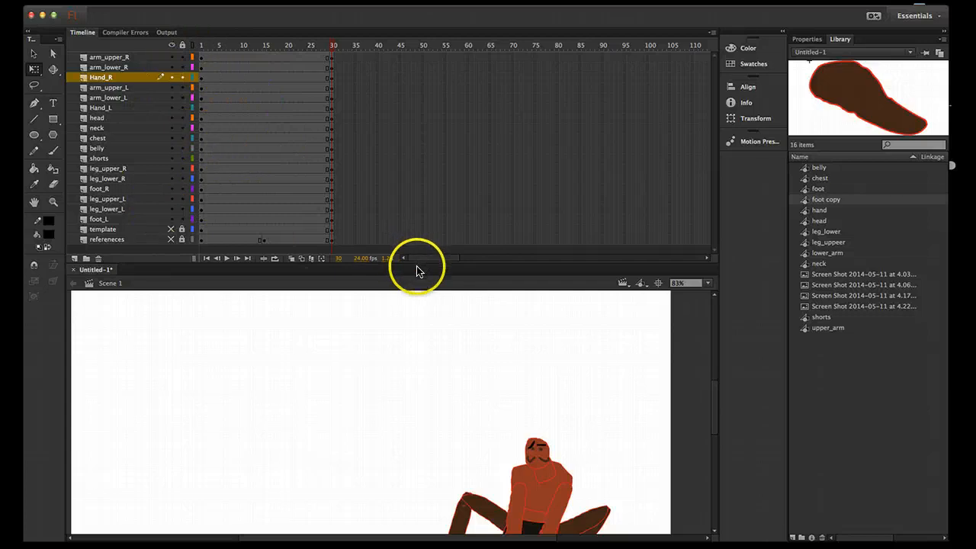
{"action": "mouse_move", "coordinate": [416, 267]}
{"action": "left_mouse_down"}
{"action": "mouse_move", "coordinate": [414, 302]}
{"action": "mouse_move", "coordinate": [415, 258]}
{"action": "left_mouse_up"}
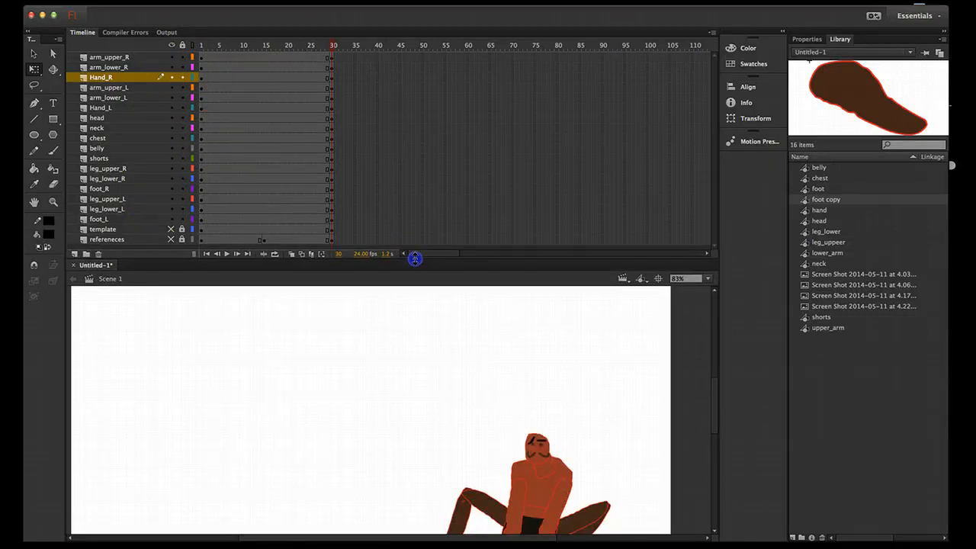
{"action": "left_click", "coordinate": [201, 57]}
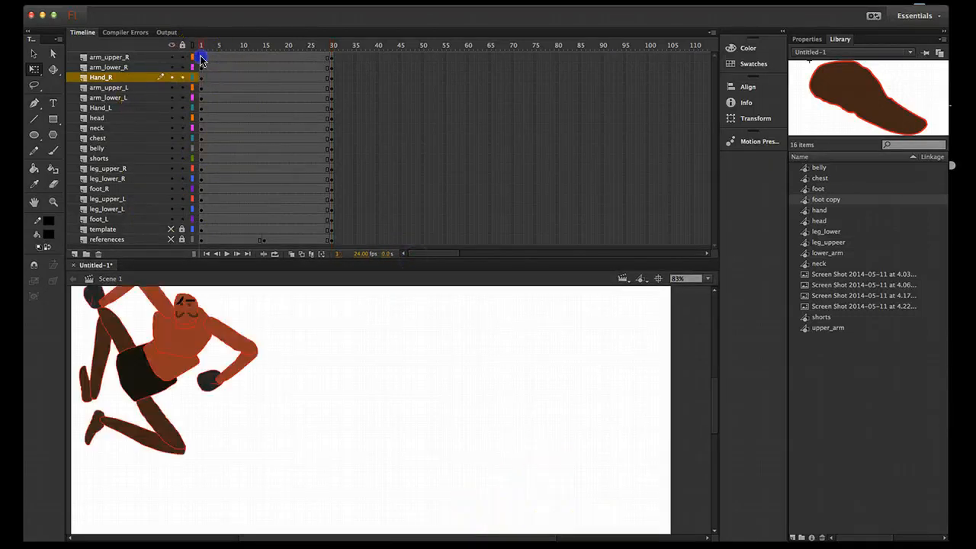
{"action": "left_click", "coordinate": [331, 219], "text": "shift"}
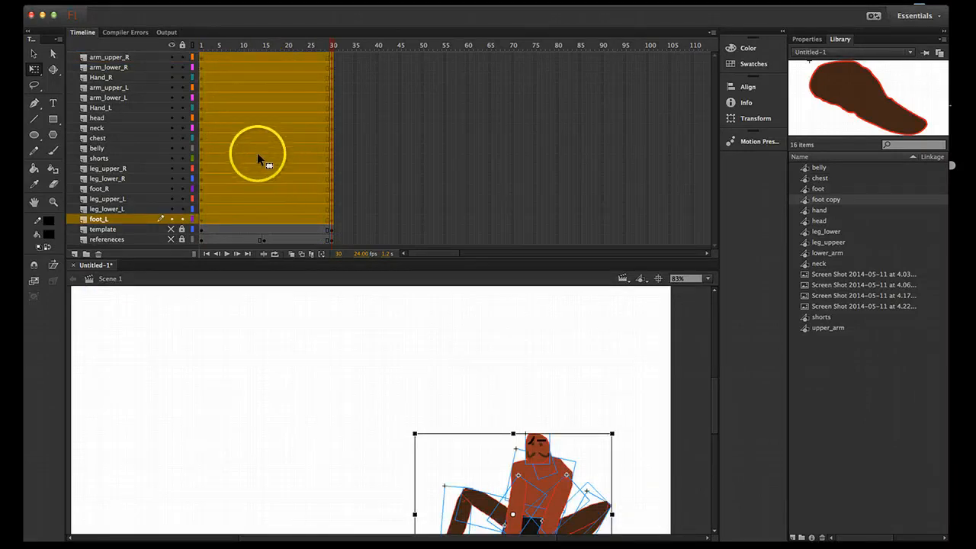
{"action": "right_click", "coordinate": [226, 95]}
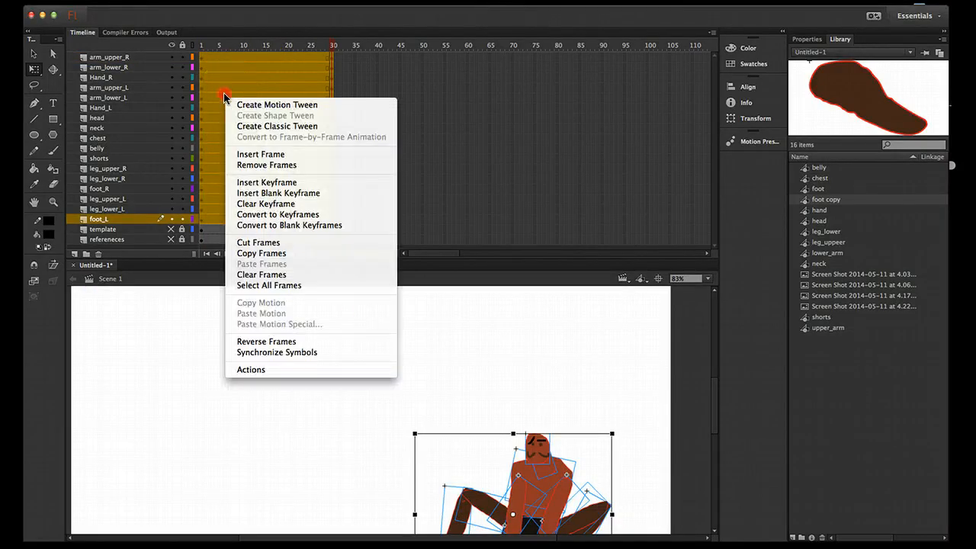
{"action": "left_click", "coordinate": [279, 132]}
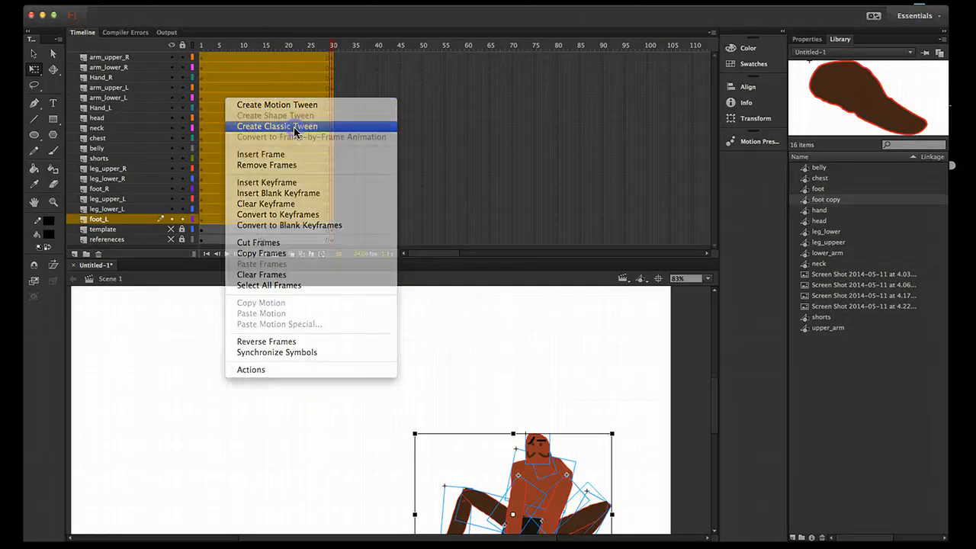
- Scrub through the tween to frame 15 and show the references layer there
{"action": "left_click_drag", "start_coordinate": [320, 48], "coordinate": [201, 68]}
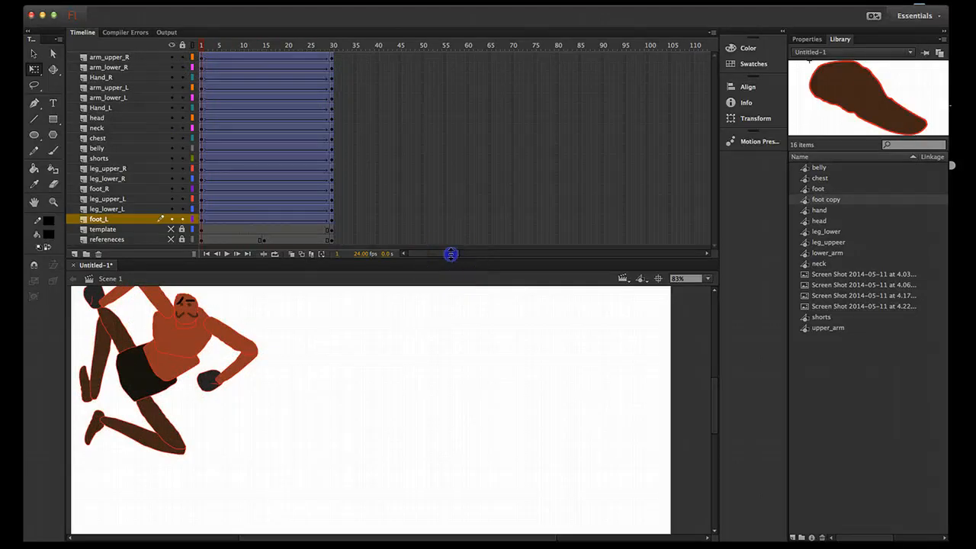
{"action": "left_click_drag", "start_coordinate": [451, 258], "coordinate": [435, 168]}
{"action": "left_click_drag", "start_coordinate": [203, 40], "coordinate": [266, 61]}
{"action": "left_click_drag", "start_coordinate": [371, 172], "coordinate": [374, 262]}
{"action": "left_click", "coordinate": [170, 239]}
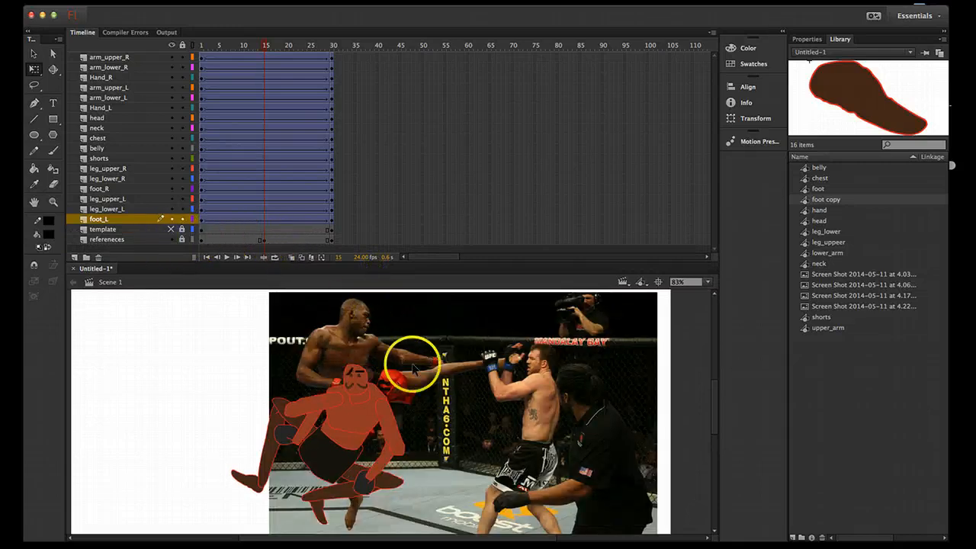
{"action": "mouse_move", "coordinate": [262, 50]}
{"action": "left_mouse_down"}
{"action": "mouse_move", "coordinate": [251, 43]}
{"action": "mouse_move", "coordinate": [263, 50]}
{"action": "left_mouse_up"}
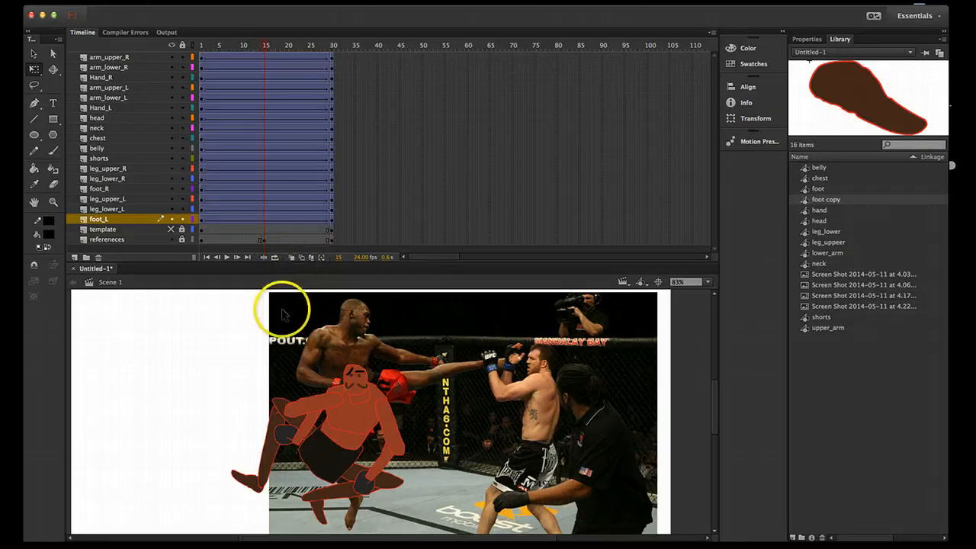
- Insert keyframes at frame 15 on all boxer layers, from arm_upper_R down to foot_L
{"action": "left_click", "coordinate": [264, 58]}
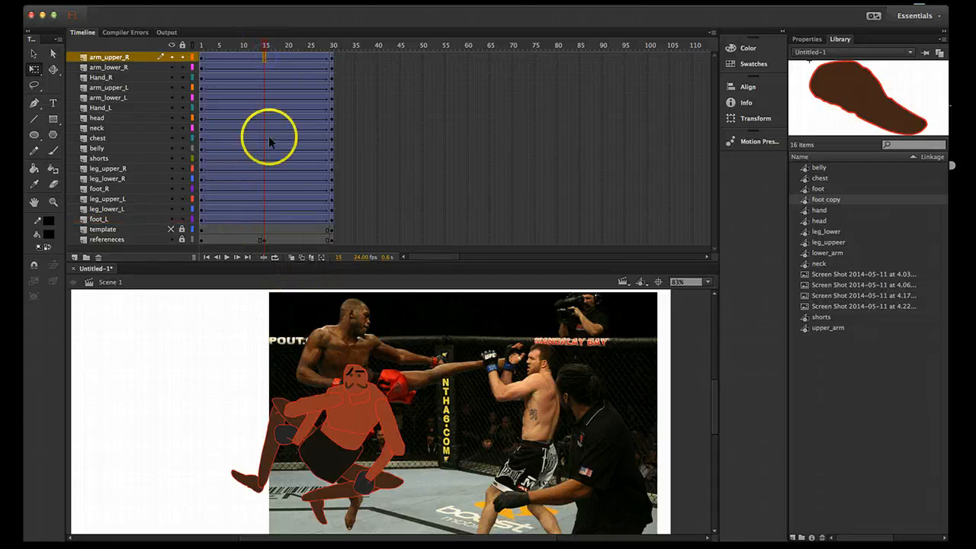
{"action": "left_click", "coordinate": [266, 221], "text": "shift"}
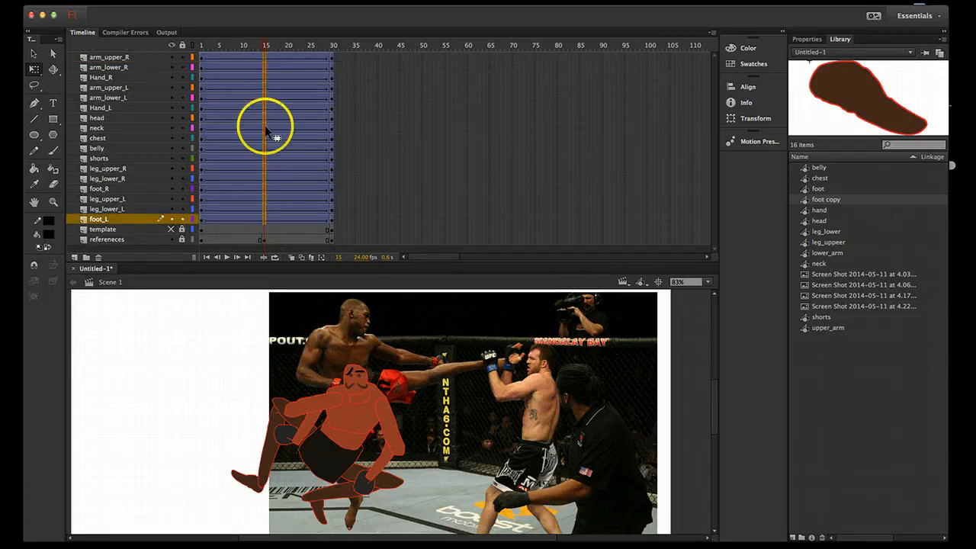
{"action": "key", "text": "F6"}
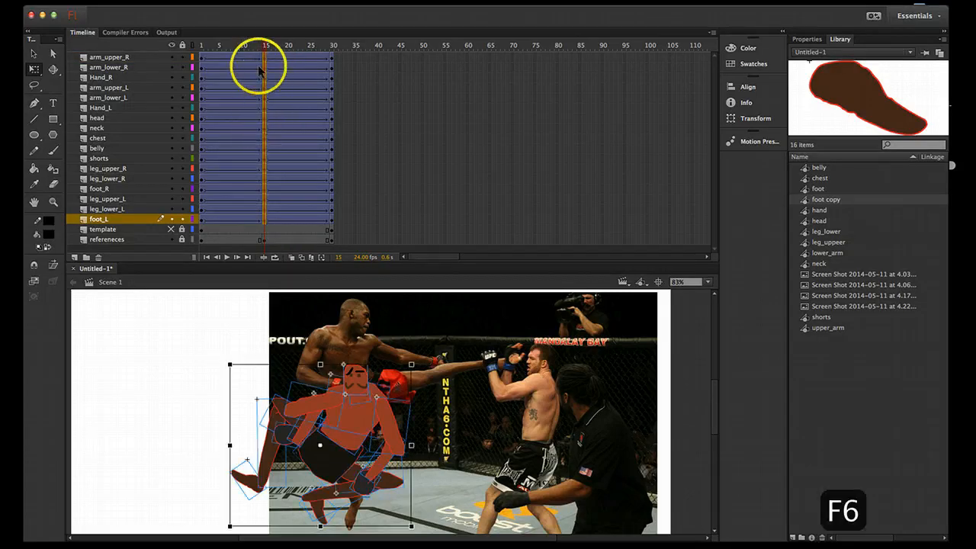
{"action": "left_click", "coordinate": [211, 330]}
- Move the boxer's head over the kicking fighter's head and place the neck below it, rotated to match
{"action": "left_click_drag", "start_coordinate": [369, 395], "coordinate": [374, 334]}
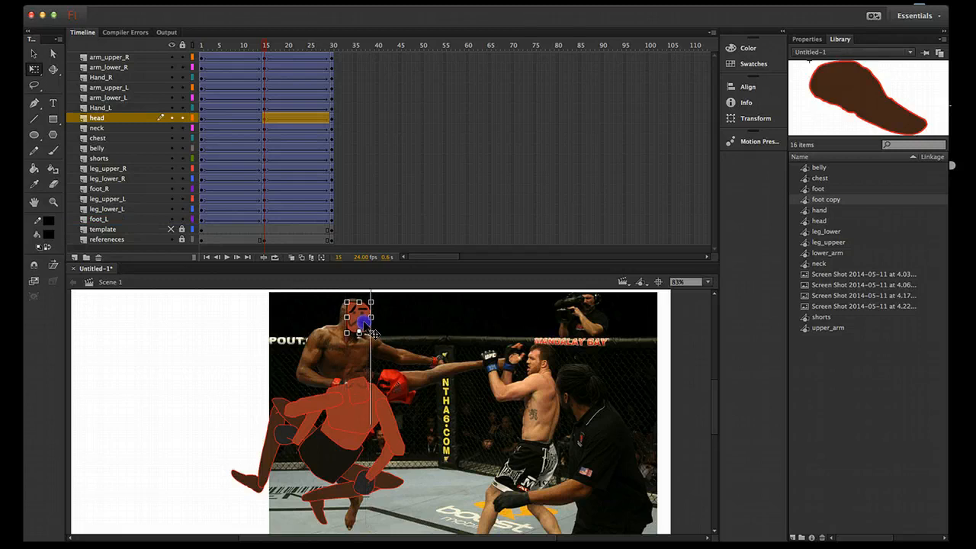
{"action": "left_click_drag", "start_coordinate": [371, 392], "coordinate": [353, 329]}
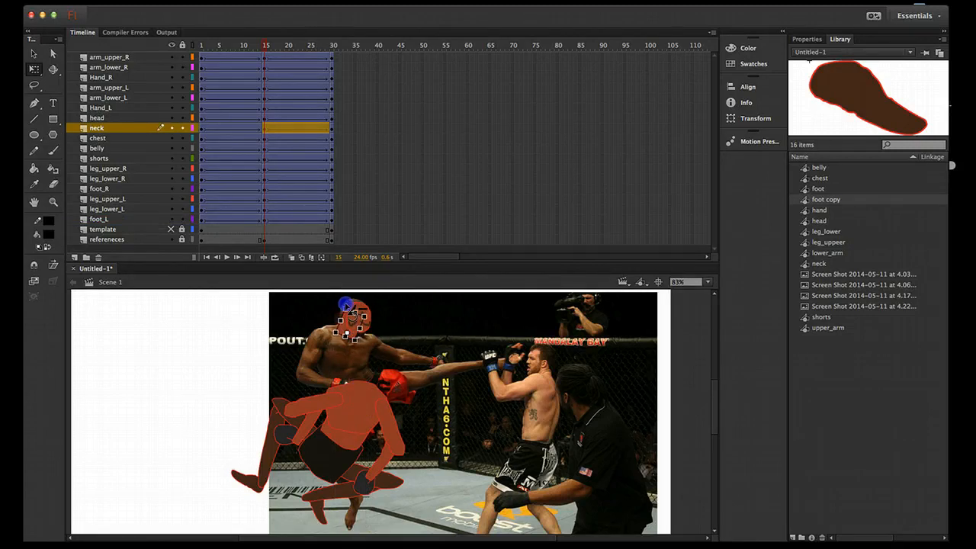
{"action": "left_click", "coordinate": [234, 332]}
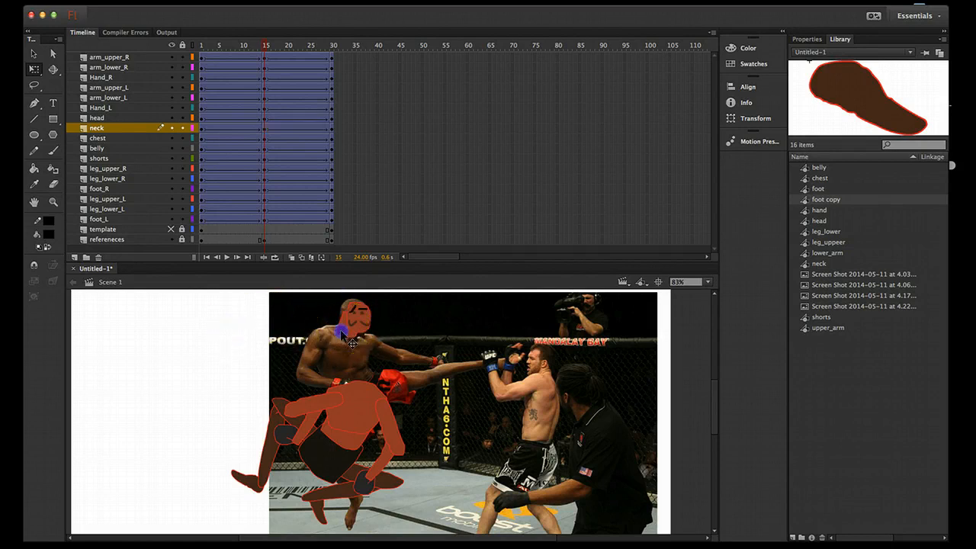
{"action": "left_click", "coordinate": [353, 340]}
{"action": "left_click", "coordinate": [263, 334]}
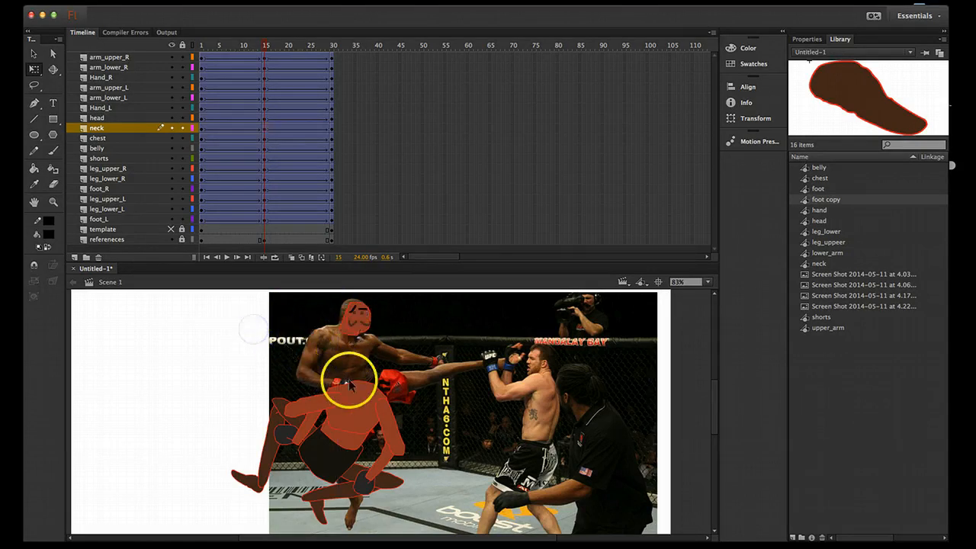
- Move the chest onto the kicking fighter's chest and rotate it to fit under the neck
{"action": "left_click_drag", "start_coordinate": [359, 407], "coordinate": [282, 356]}
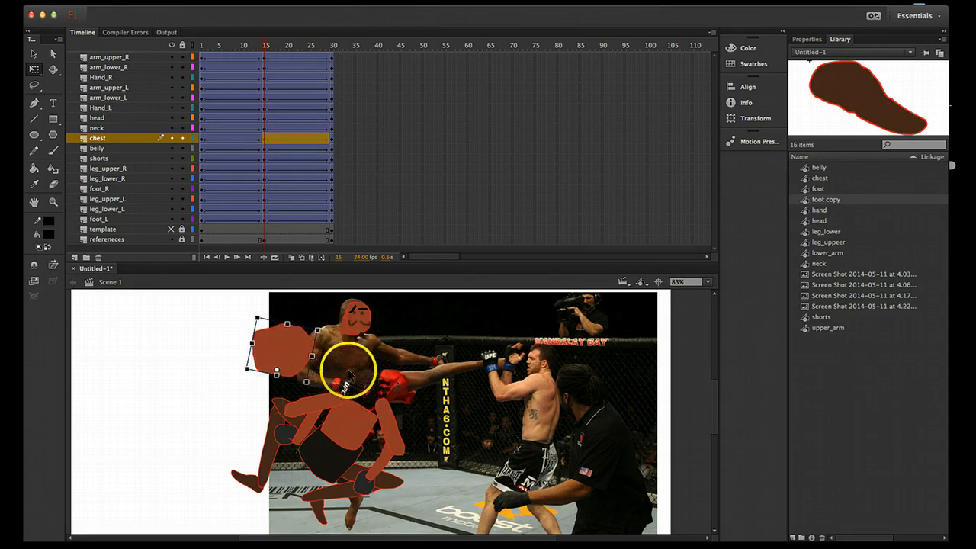
{"action": "mouse_move", "coordinate": [343, 345]}
{"action": "left_mouse_down"}
{"action": "mouse_move", "coordinate": [351, 349]}
{"action": "mouse_move", "coordinate": [386, 322]}
{"action": "mouse_move", "coordinate": [370, 325]}
{"action": "mouse_move", "coordinate": [356, 347]}
{"action": "left_mouse_up"}
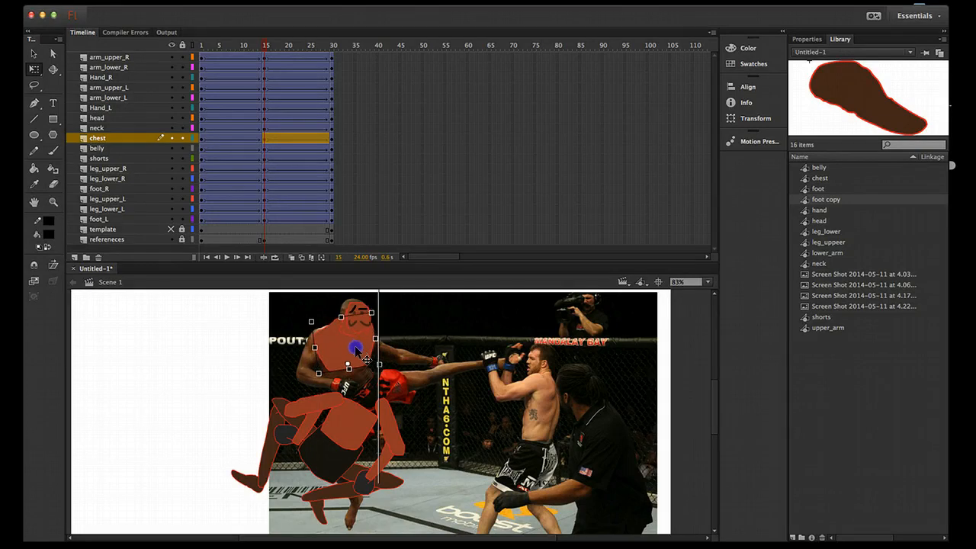
{"action": "left_click", "coordinate": [412, 323]}
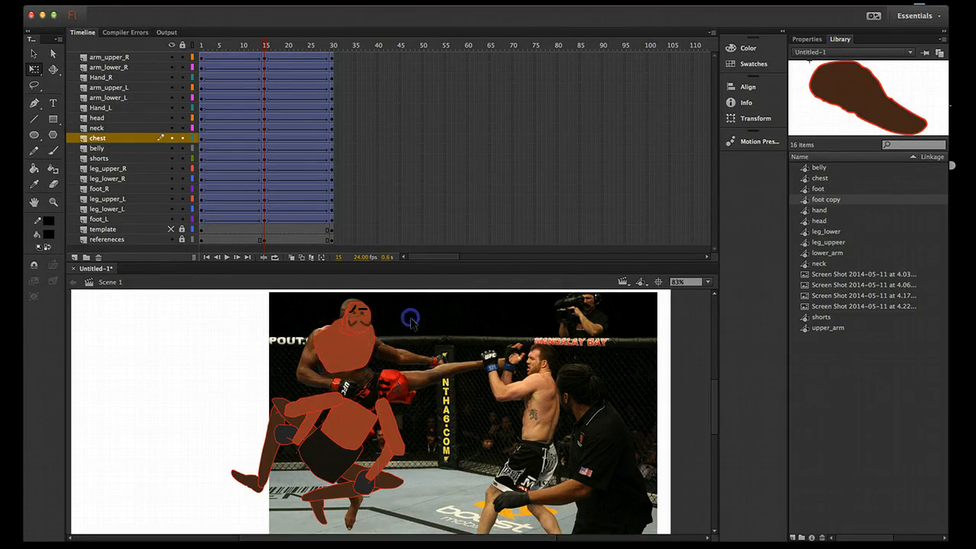
- Place the right upper arm, lower arm and hand along the fighter's bent arm, with the hand at his waist
{"action": "key", "text": "space"}
{"action": "left_click_drag", "start_coordinate": [332, 419], "coordinate": [312, 400]}
{"action": "left_click", "coordinate": [375, 258]}
{"action": "left_click_drag", "start_coordinate": [377, 262], "coordinate": [374, 222]}
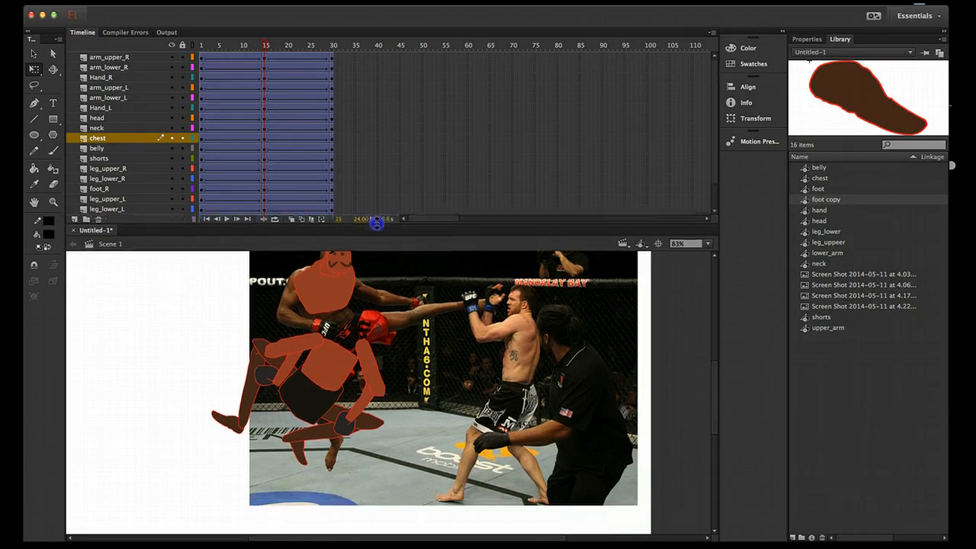
{"action": "left_click_drag", "start_coordinate": [303, 308], "coordinate": [297, 346]}
{"action": "left_click_drag", "start_coordinate": [283, 282], "coordinate": [274, 331]}
{"action": "left_click_drag", "start_coordinate": [295, 365], "coordinate": [347, 333]}
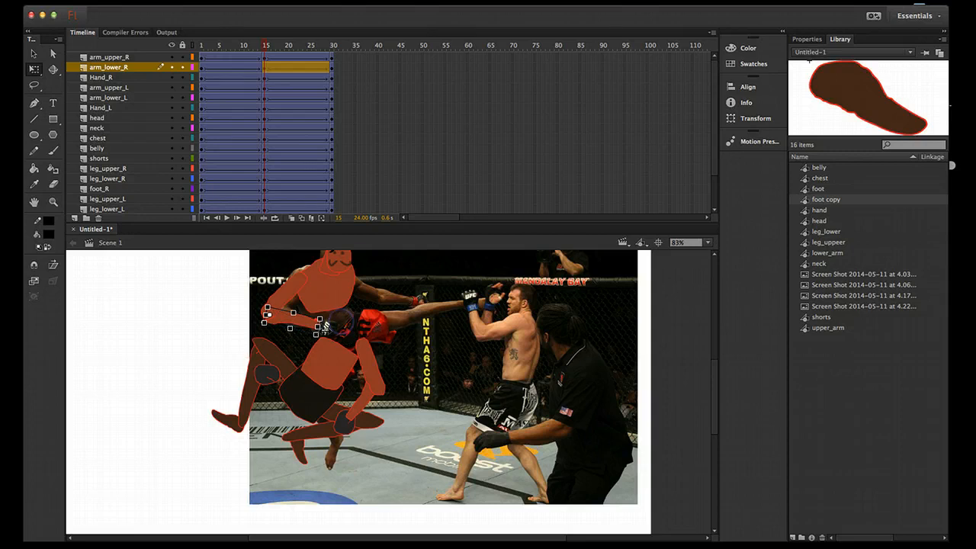
{"action": "left_click_drag", "start_coordinate": [262, 371], "coordinate": [367, 326]}
- Move the belly up under the chest and place the shorts below it over the fighter's hips
{"action": "left_click", "coordinate": [422, 350]}
{"action": "left_click_drag", "start_coordinate": [355, 316], "coordinate": [351, 276]}
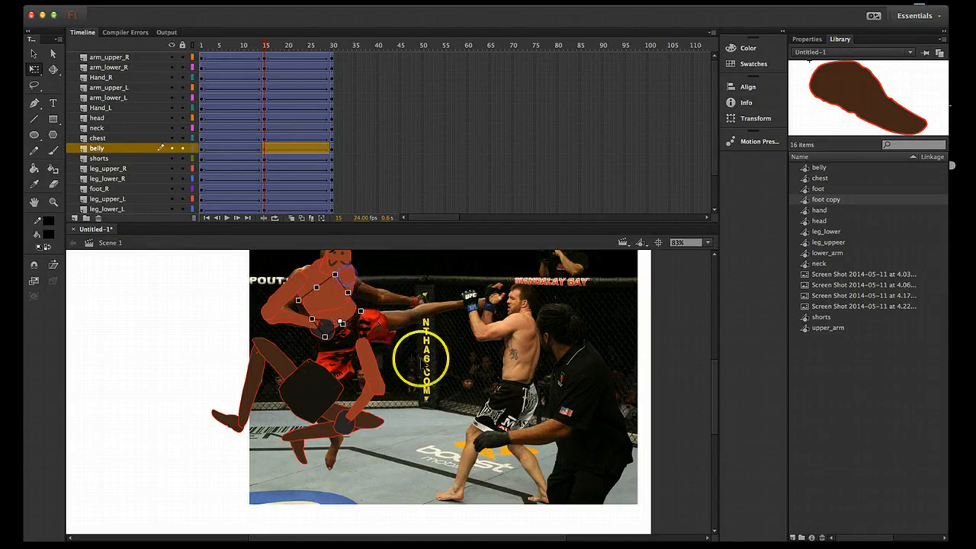
{"action": "left_click_drag", "start_coordinate": [316, 382], "coordinate": [369, 338]}
{"action": "left_click", "coordinate": [418, 362]}
- Extend the left upper arm, lower arm and hand along the fighter's outstretched arm toward the opponent
{"action": "left_click_drag", "start_coordinate": [388, 378], "coordinate": [374, 303]}
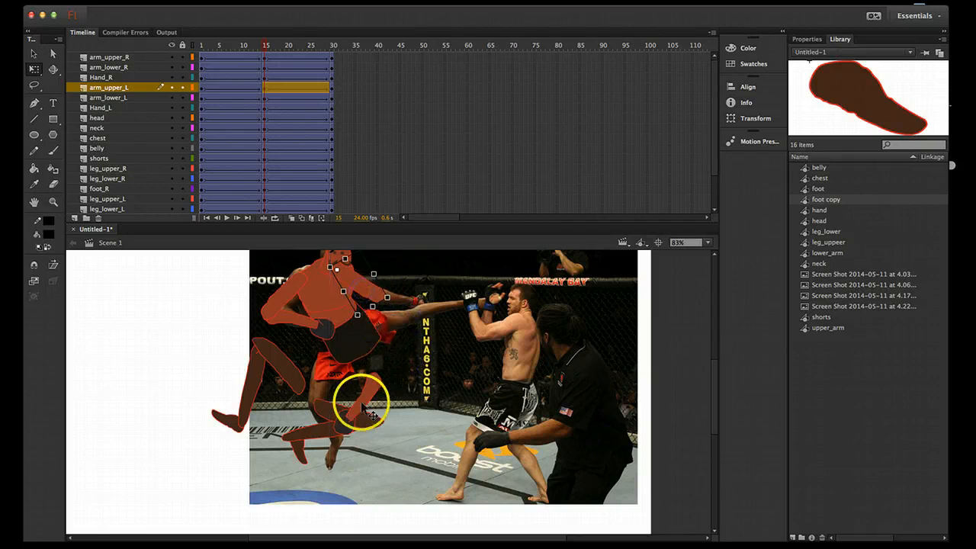
{"action": "left_click_drag", "start_coordinate": [359, 403], "coordinate": [438, 313]}
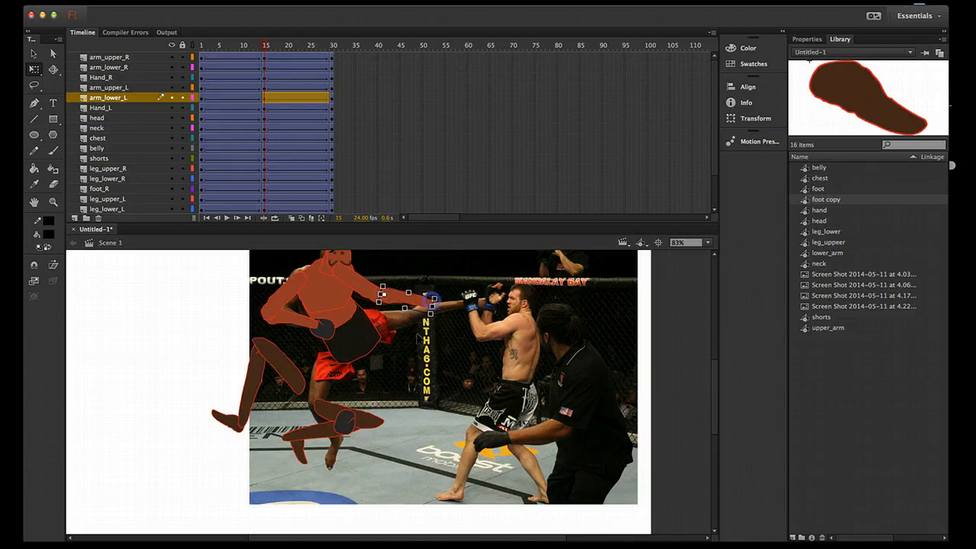
{"action": "left_click", "coordinate": [342, 423]}
{"action": "left_click_drag", "start_coordinate": [349, 431], "coordinate": [483, 287]}
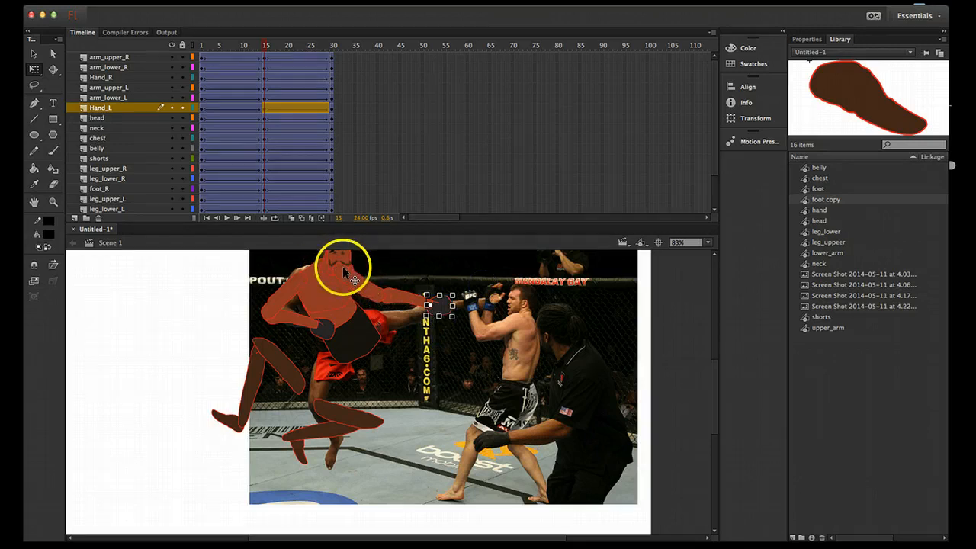
- Move the arm_upper_L, arm_lower_L and Hand_L layers directly below the shorts layer
{"action": "key", "text": "space"}
{"action": "left_click_drag", "start_coordinate": [391, 314], "coordinate": [384, 361]}
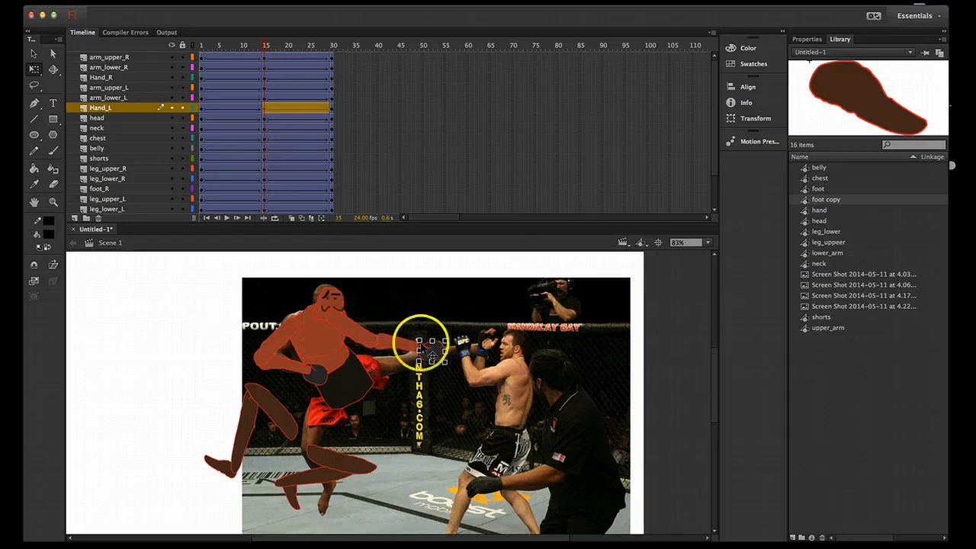
{"action": "mouse_move", "coordinate": [328, 333]}
{"action": "left_mouse_down"}
{"action": "mouse_move", "coordinate": [329, 315]}
{"action": "mouse_move", "coordinate": [333, 330]}
{"action": "left_mouse_up"}
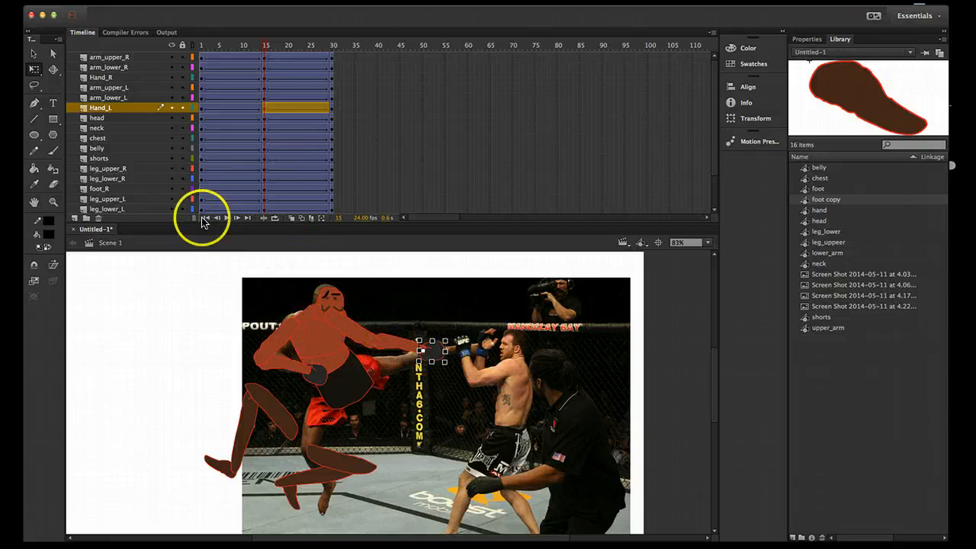
{"action": "left_click", "coordinate": [113, 88]}
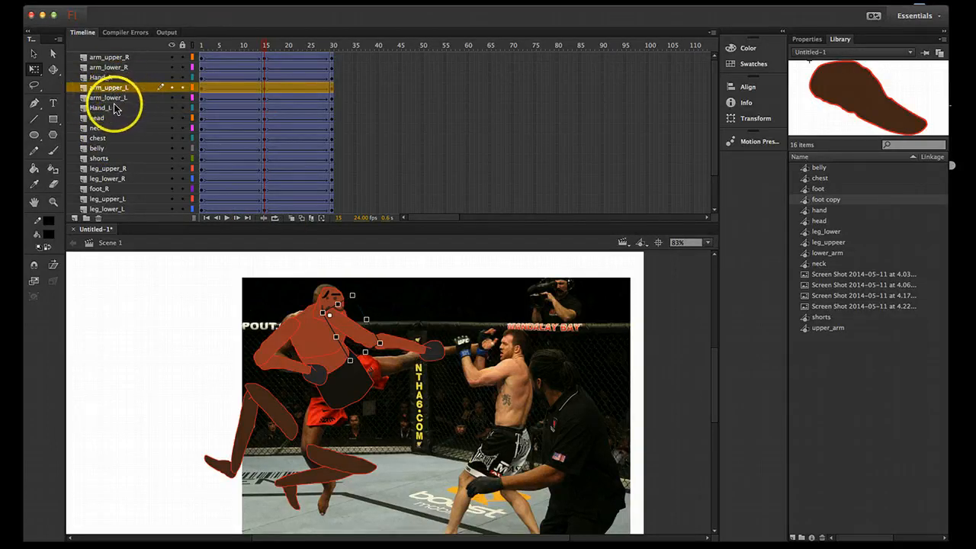
{"action": "left_click", "coordinate": [111, 109], "text": "shift"}
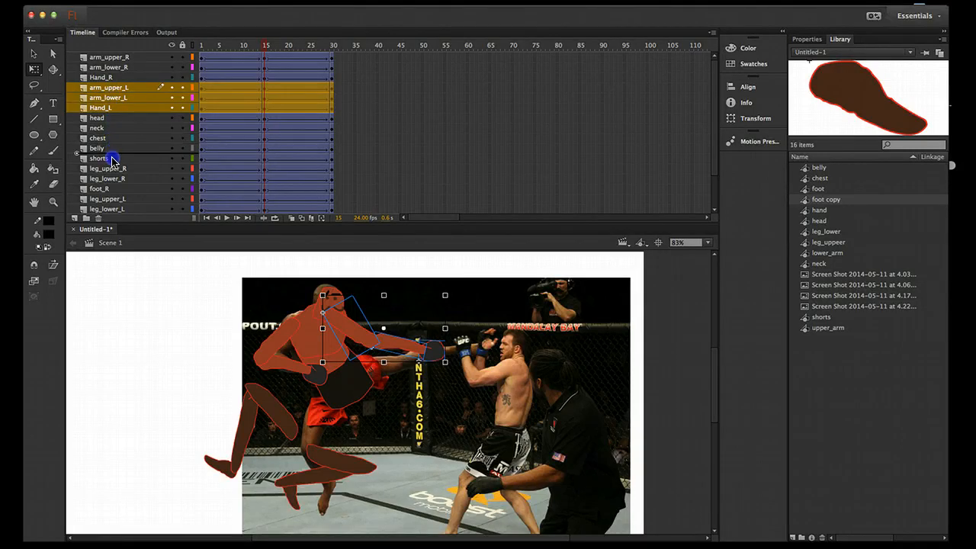
{"action": "left_click_drag", "start_coordinate": [111, 166], "coordinate": [114, 165]}
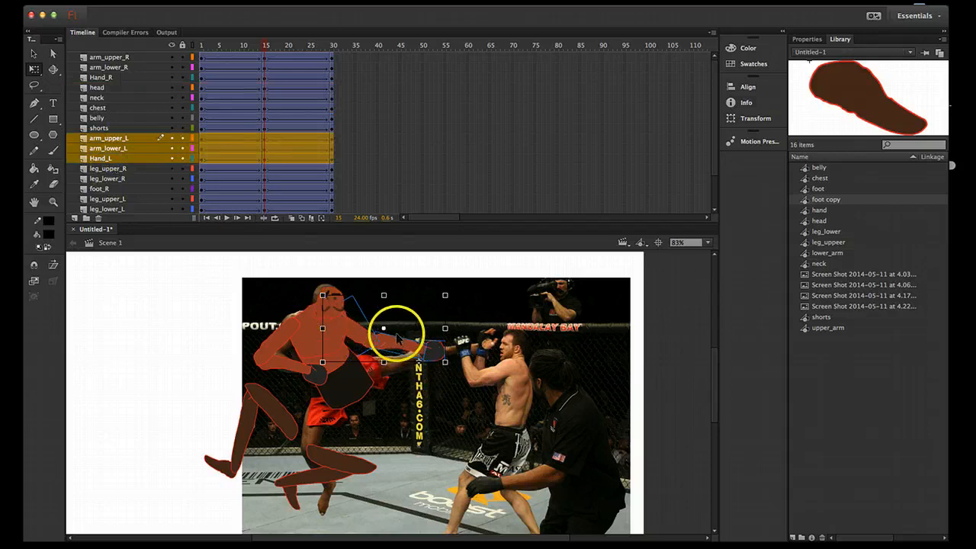
{"action": "left_click", "coordinate": [190, 317]}
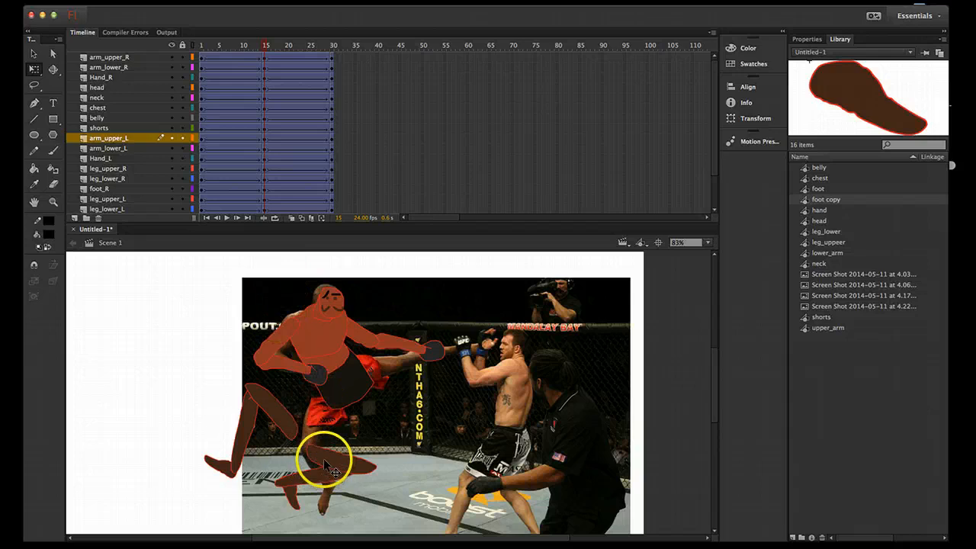
- Align the left upper leg, lower leg and foot with the fighter's kicking leg, tilting the foot up at the opponent's head
{"action": "left_click_drag", "start_coordinate": [329, 456], "coordinate": [429, 370]}
{"action": "left_click_drag", "start_coordinate": [326, 471], "coordinate": [507, 324]}
{"action": "left_click_drag", "start_coordinate": [293, 488], "coordinate": [496, 354]}
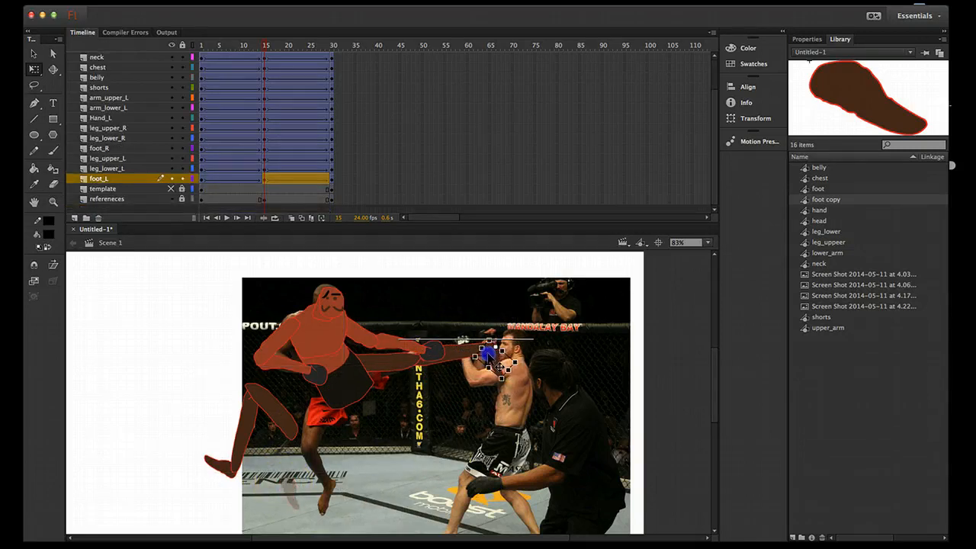
{"action": "left_click_drag", "start_coordinate": [507, 395], "coordinate": [542, 347]}
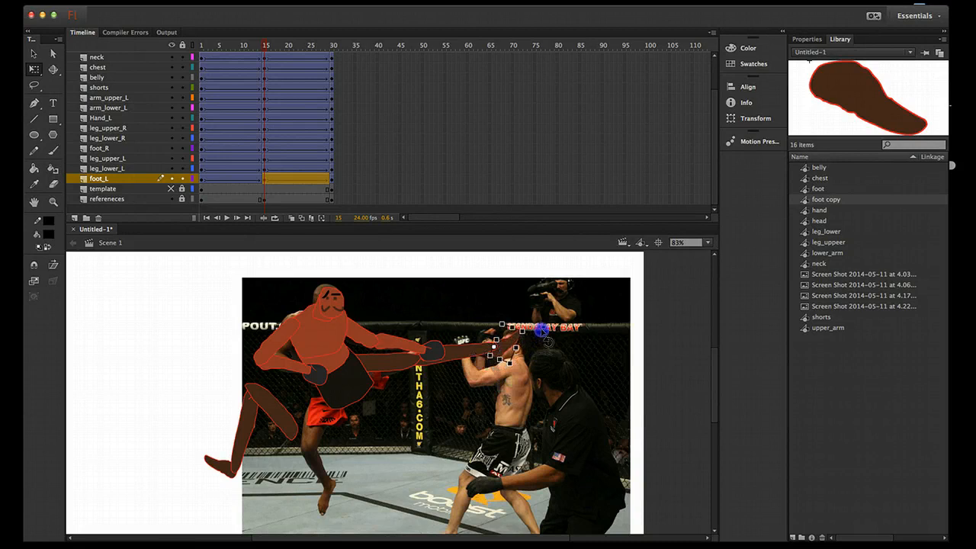
- Place the right upper leg below the shorts over the fighter's supporting leg and join the right lower leg to its knee
{"action": "left_click_drag", "start_coordinate": [272, 409], "coordinate": [322, 379]}
{"action": "left_click_drag", "start_coordinate": [278, 326], "coordinate": [299, 467]}
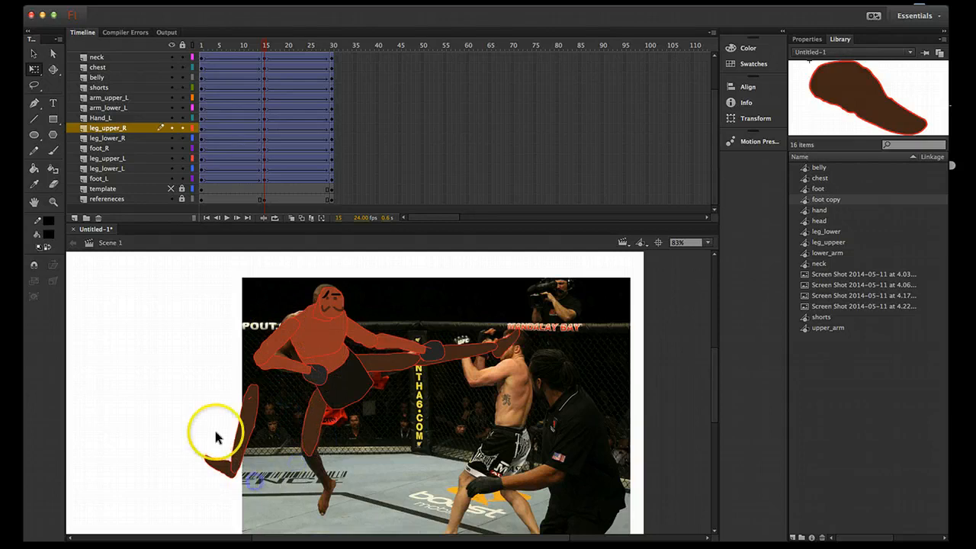
{"action": "left_click_drag", "start_coordinate": [233, 462], "coordinate": [374, 488]}
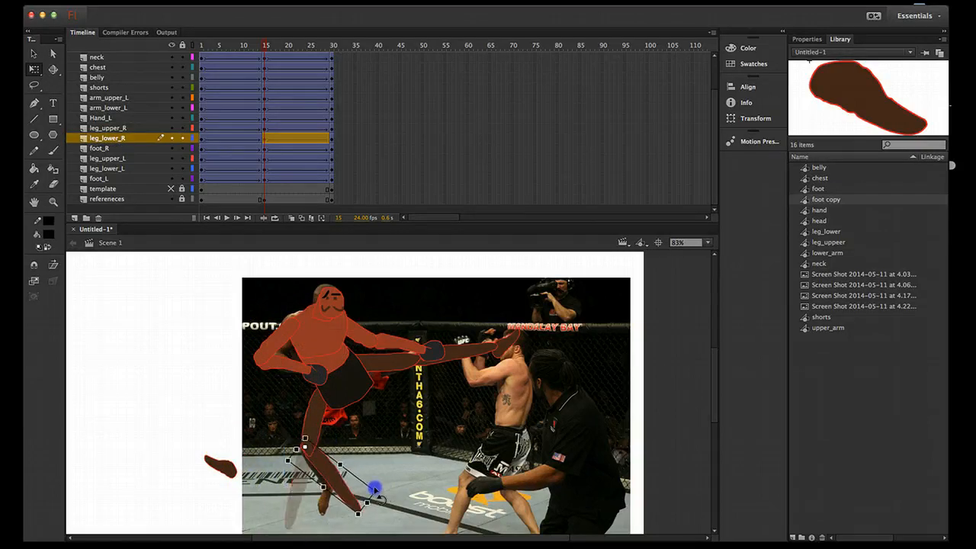
{"action": "left_click", "coordinate": [309, 432]}
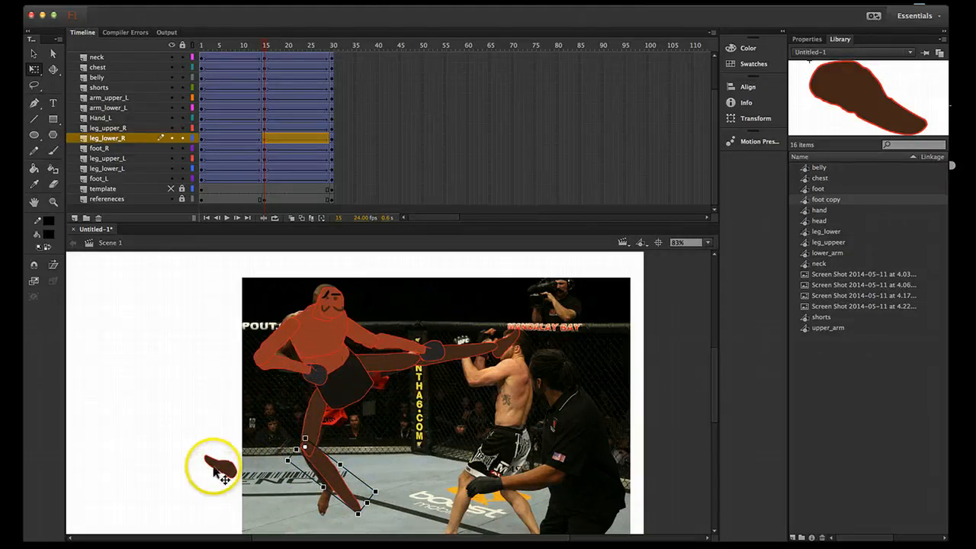
- Position the right foot at the lower end of the right lower leg, pointing downward
{"action": "left_click", "coordinate": [206, 459]}
{"action": "left_click_drag", "start_coordinate": [198, 452], "coordinate": [361, 528]}
{"action": "left_click", "coordinate": [400, 485]}
{"action": "key", "text": "space"}
{"action": "left_click_drag", "start_coordinate": [403, 484], "coordinate": [404, 448]}
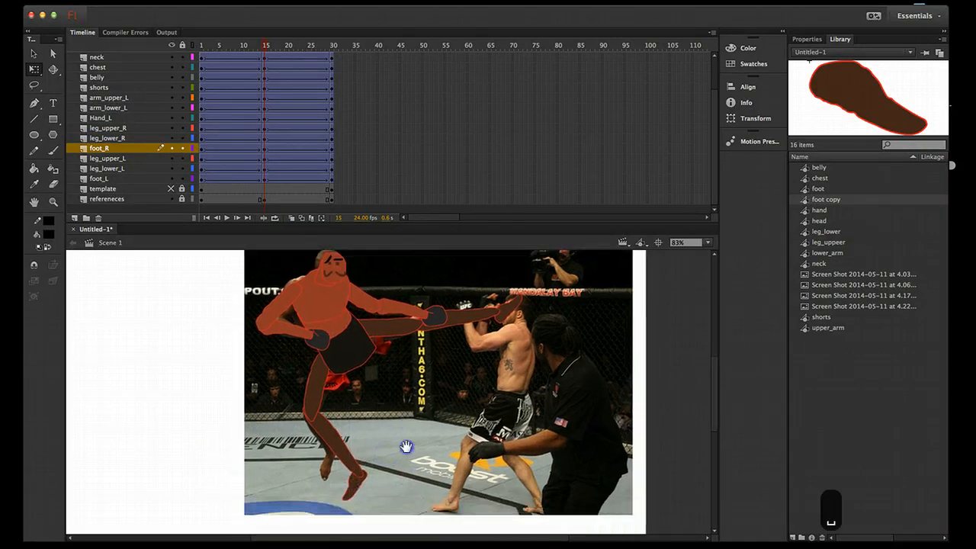
- Swing the right lower leg up around the knee, then rotate the right foot and reattach it at the ankle
{"action": "left_click_drag", "start_coordinate": [314, 393], "coordinate": [387, 446]}
{"action": "left_click_drag", "start_coordinate": [385, 358], "coordinate": [382, 363]}
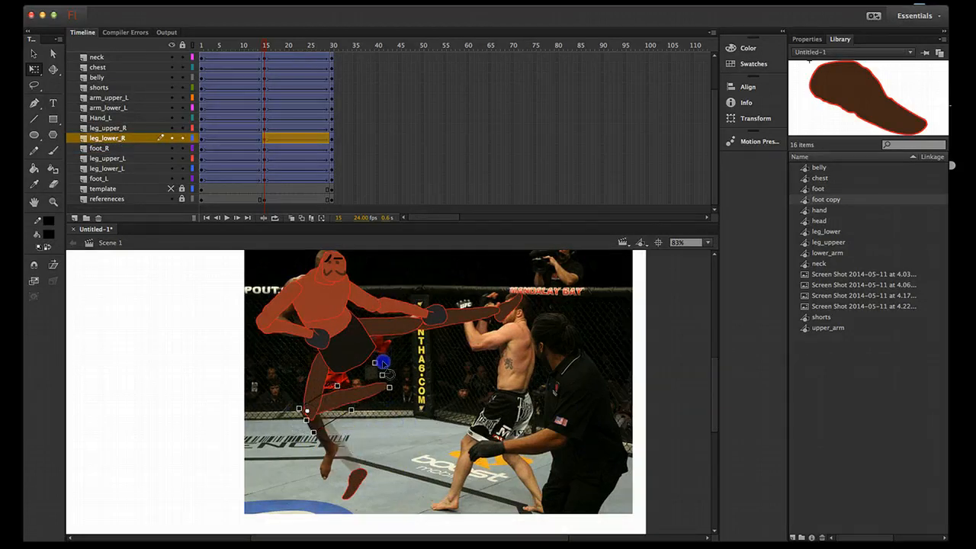
{"action": "left_click", "coordinate": [358, 472]}
{"action": "left_click_drag", "start_coordinate": [372, 461], "coordinate": [362, 454]}
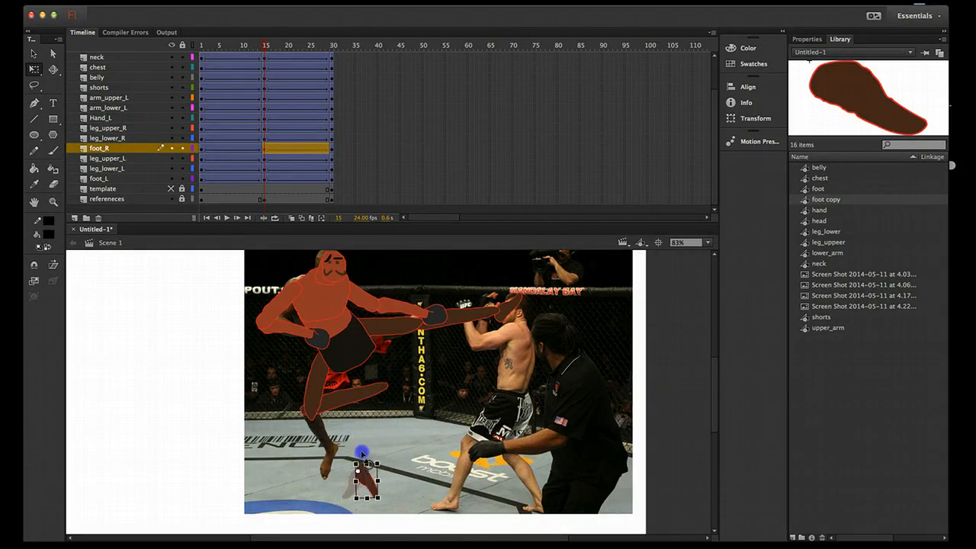
{"action": "left_click_drag", "start_coordinate": [374, 487], "coordinate": [398, 404]}
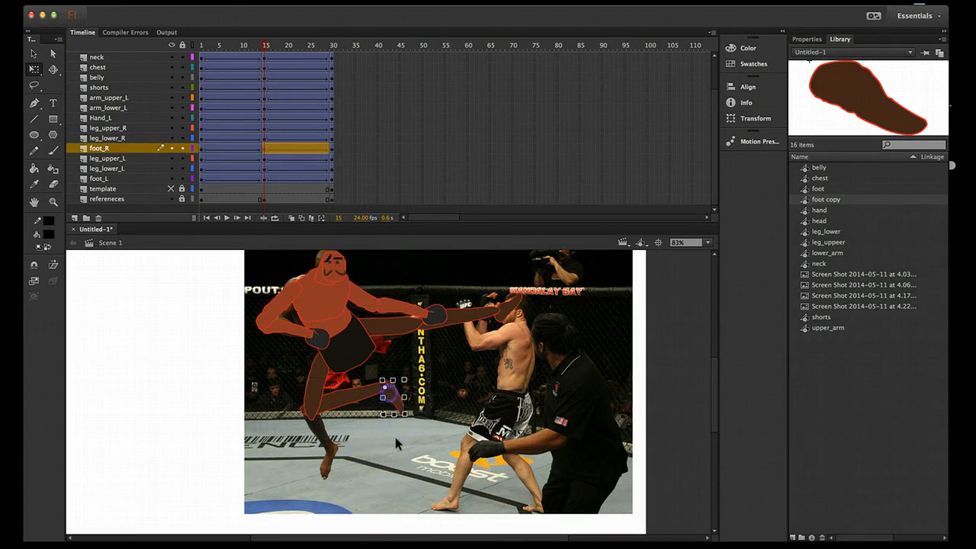
{"action": "left_click", "coordinate": [400, 453]}
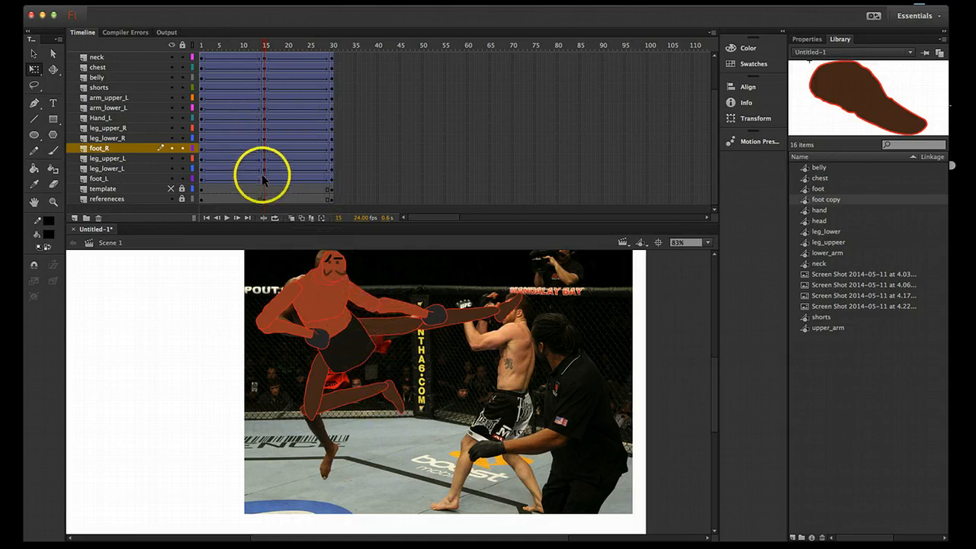
- Check the pose at frame 30, return to frame 1 and hide the reference images layer
{"action": "left_click_drag", "start_coordinate": [264, 47], "coordinate": [333, 47]}
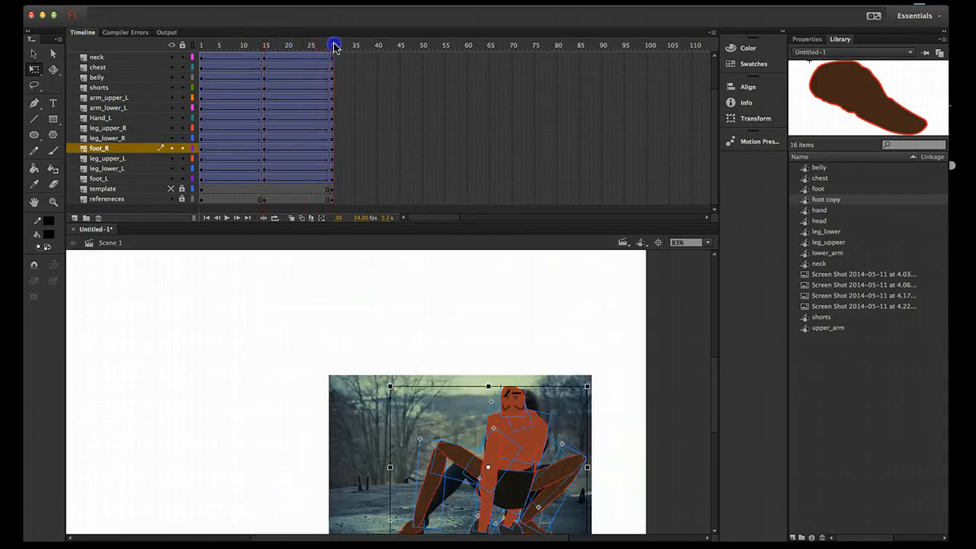
{"action": "left_click", "coordinate": [334, 47]}
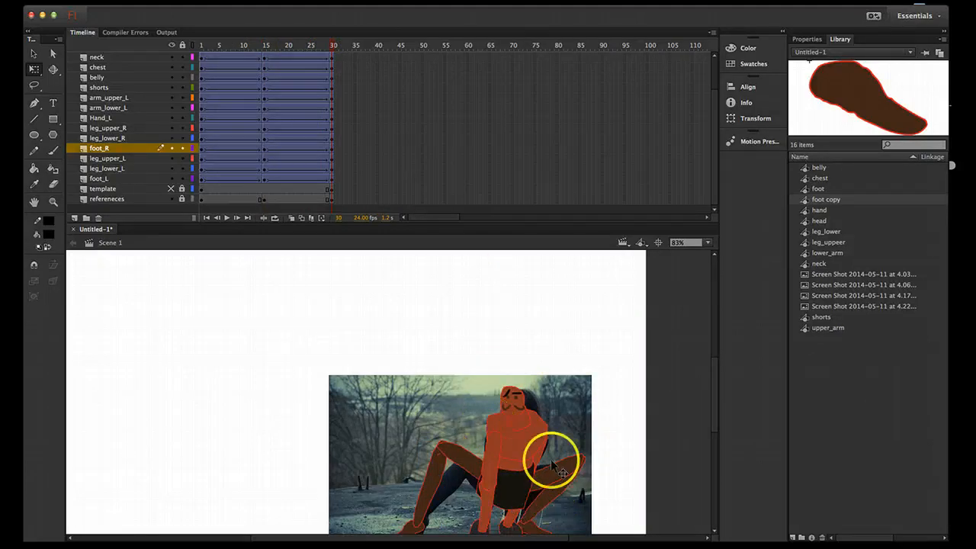
{"action": "left_click_drag", "start_coordinate": [332, 48], "coordinate": [196, 67]}
{"action": "left_click", "coordinate": [187, 189]}
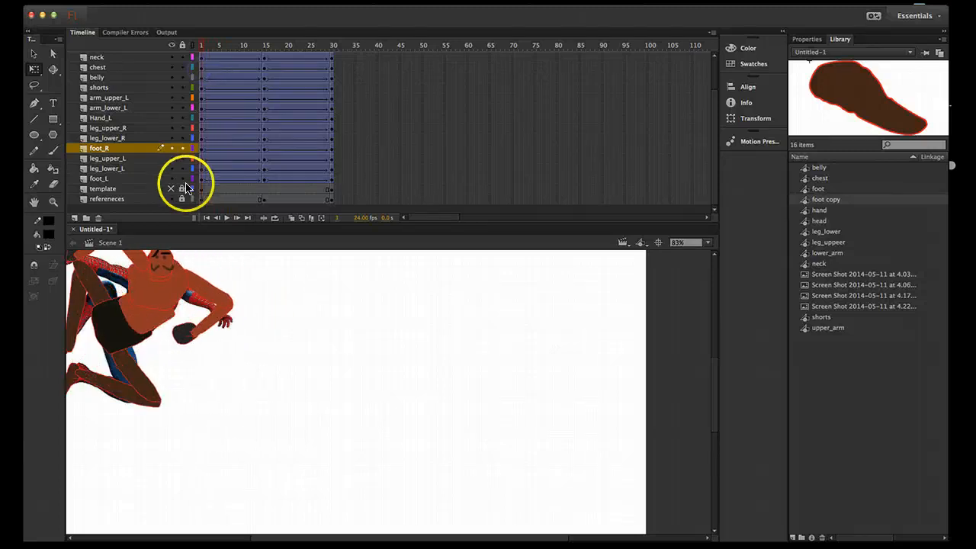
{"action": "left_click", "coordinate": [171, 199]}
- Scrub through the frames between keyframes 1 and 15 to examine how the limbs stay connected during the tween
{"action": "left_click_drag", "start_coordinate": [283, 310], "coordinate": [362, 347]}
{"action": "left_click_drag", "start_coordinate": [383, 221], "coordinate": [386, 174]}
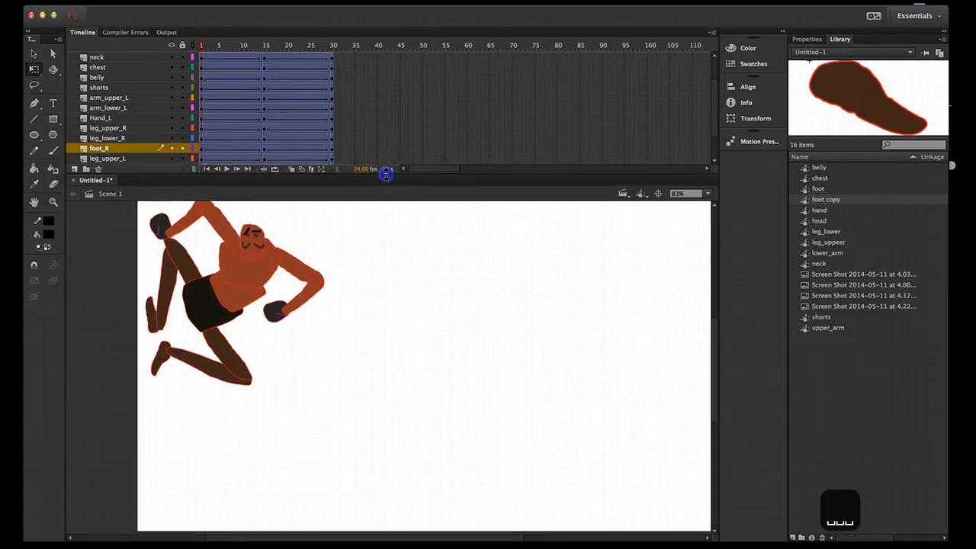
{"action": "left_click_drag", "start_coordinate": [383, 257], "coordinate": [312, 260]}
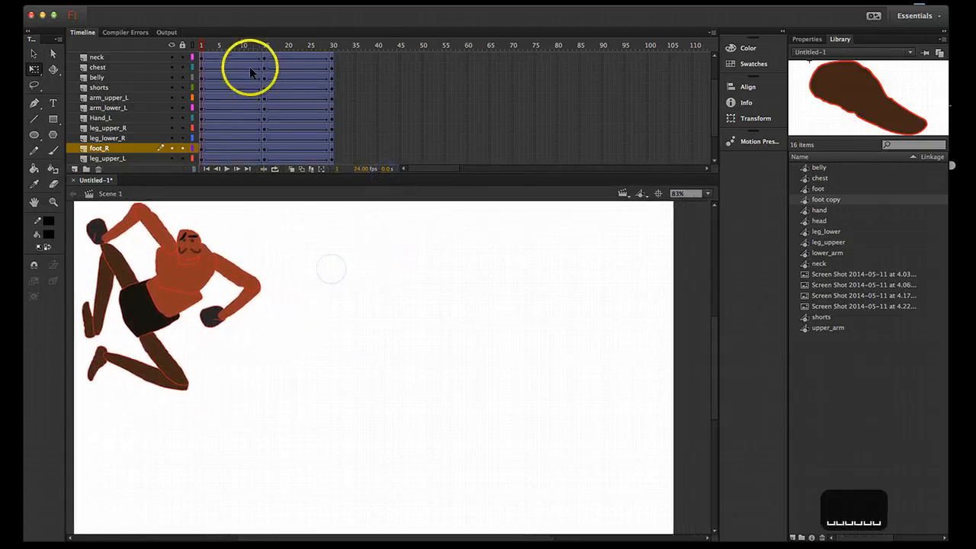
{"action": "left_click_drag", "start_coordinate": [211, 44], "coordinate": [222, 71]}
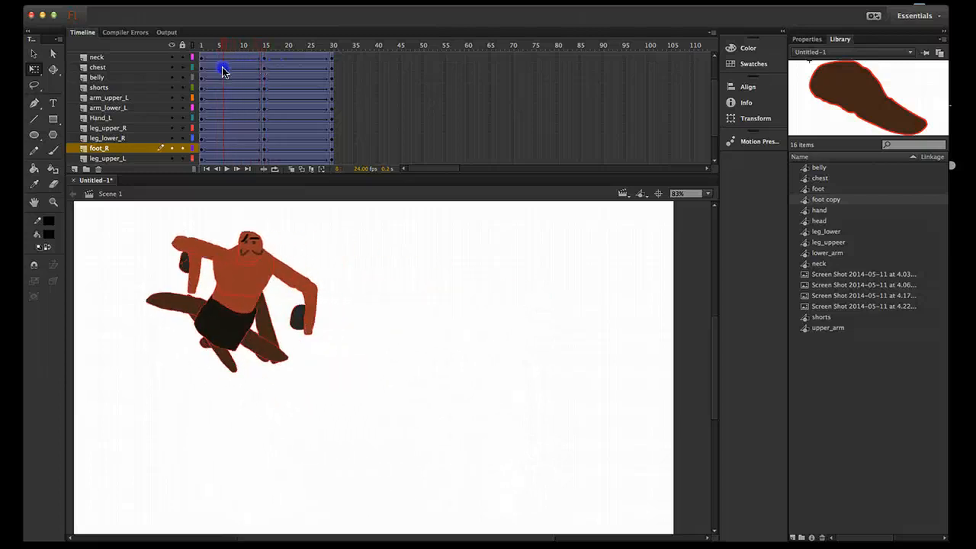
{"action": "left_click_drag", "start_coordinate": [223, 71], "coordinate": [252, 49]}
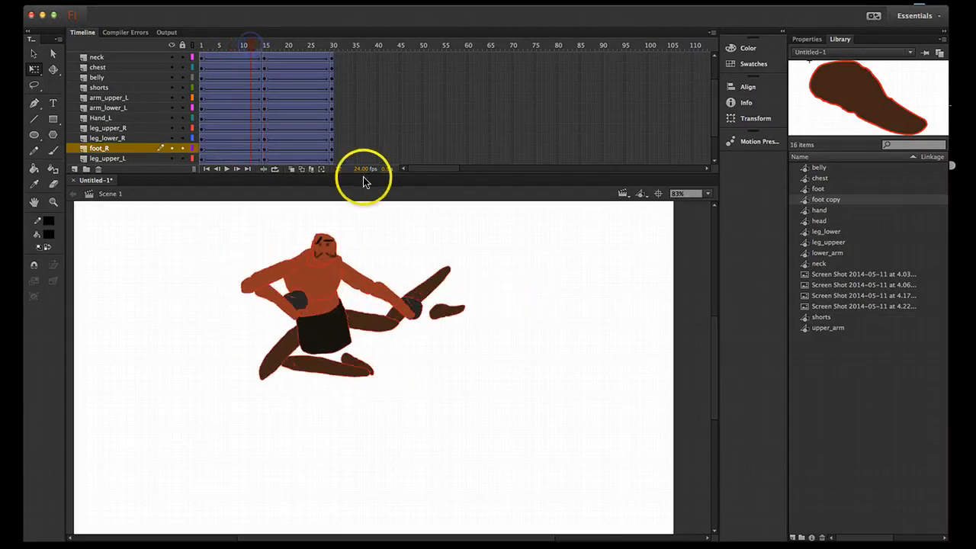
{"action": "left_click", "coordinate": [423, 293]}
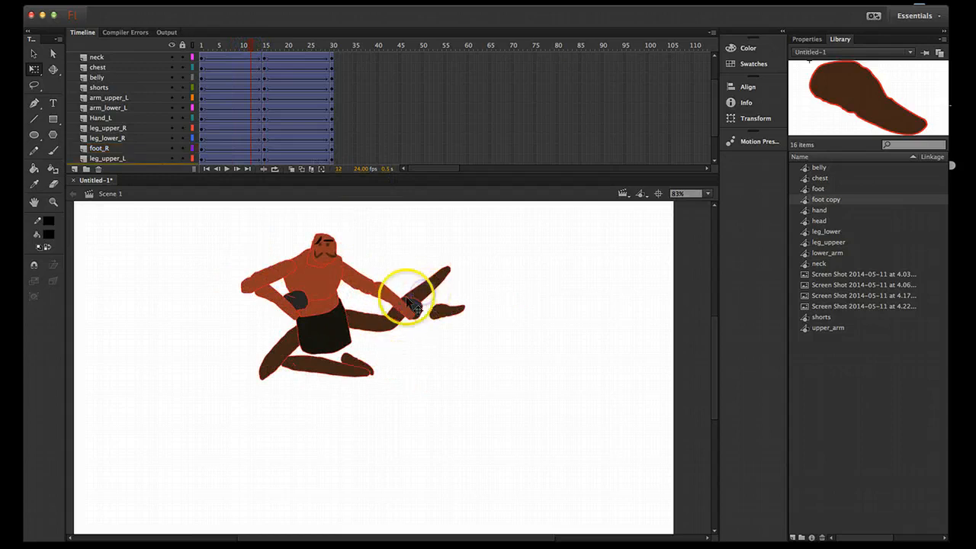
{"action": "left_click", "coordinate": [246, 46]}
{"action": "left_click_drag", "start_coordinate": [245, 49], "coordinate": [226, 48]}
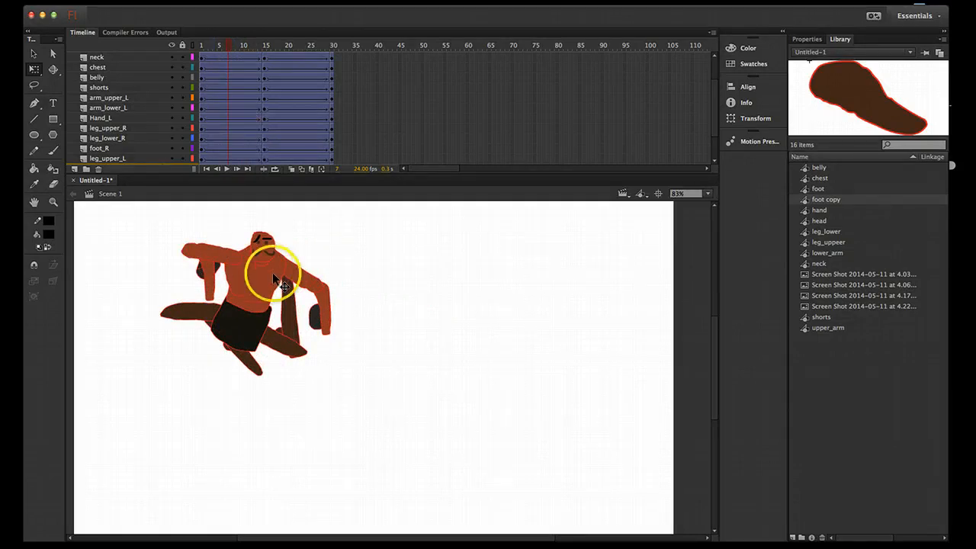
{"action": "left_click_drag", "start_coordinate": [292, 321], "coordinate": [294, 317]}
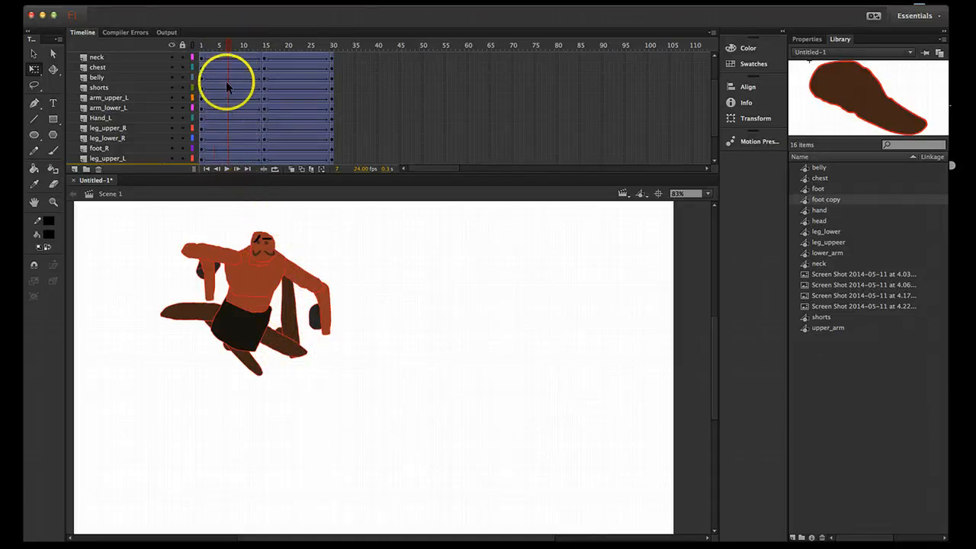
{"action": "left_click_drag", "start_coordinate": [288, 308], "coordinate": [302, 317]}
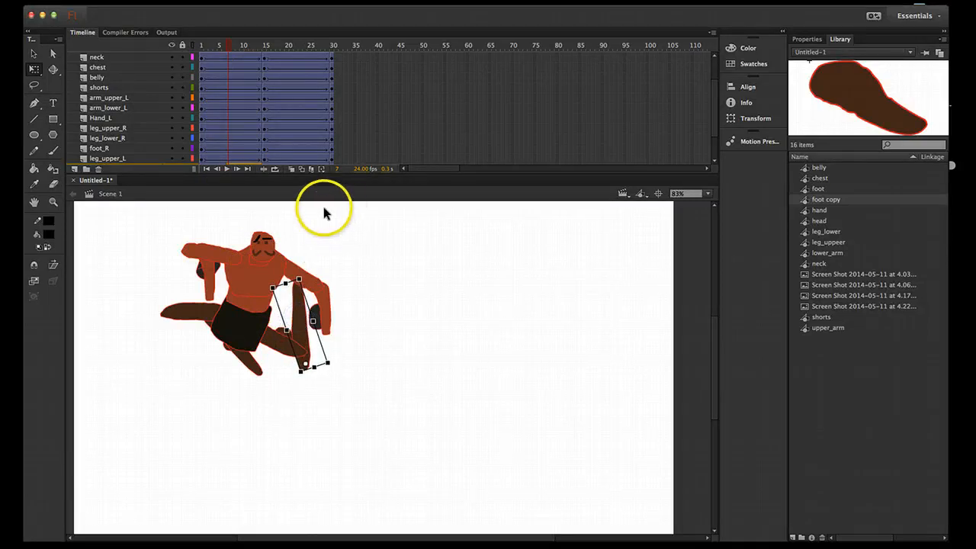
{"action": "left_click_drag", "start_coordinate": [399, 175], "coordinate": [399, 195]}
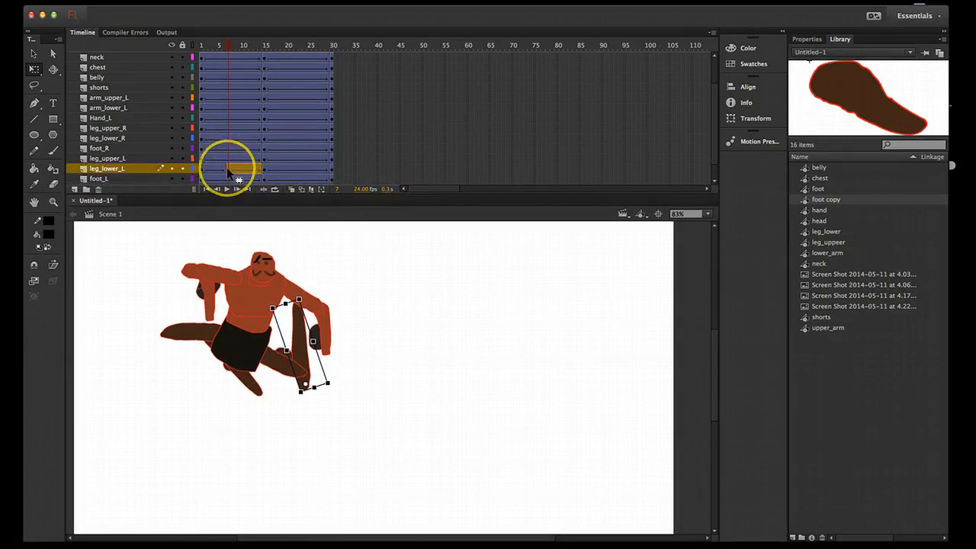
{"action": "key", "text": "super+z"}
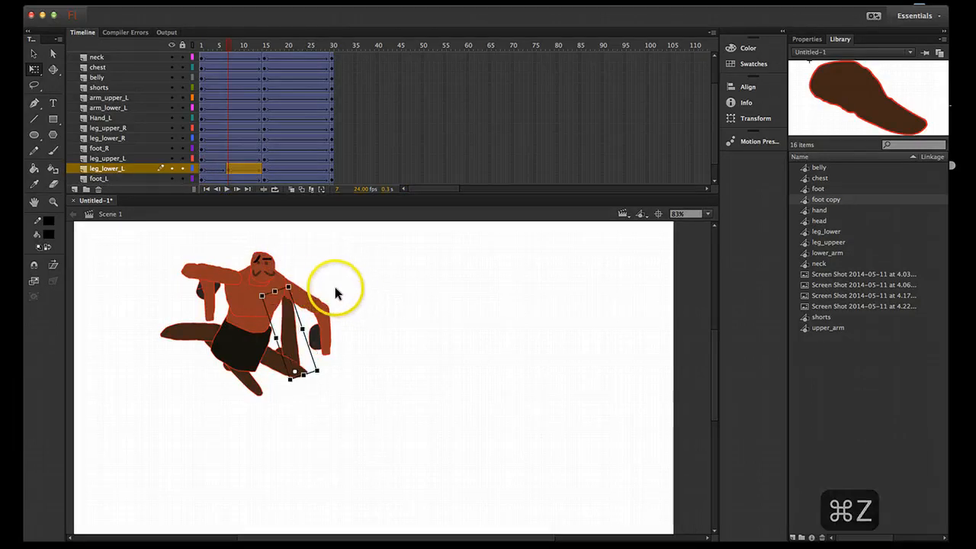
{"action": "key", "text": "super+z"}
- At frame 7, move the left lower leg slightly outward from the body toward the nearby glove
{"action": "left_click_drag", "start_coordinate": [287, 333], "coordinate": [296, 333]}
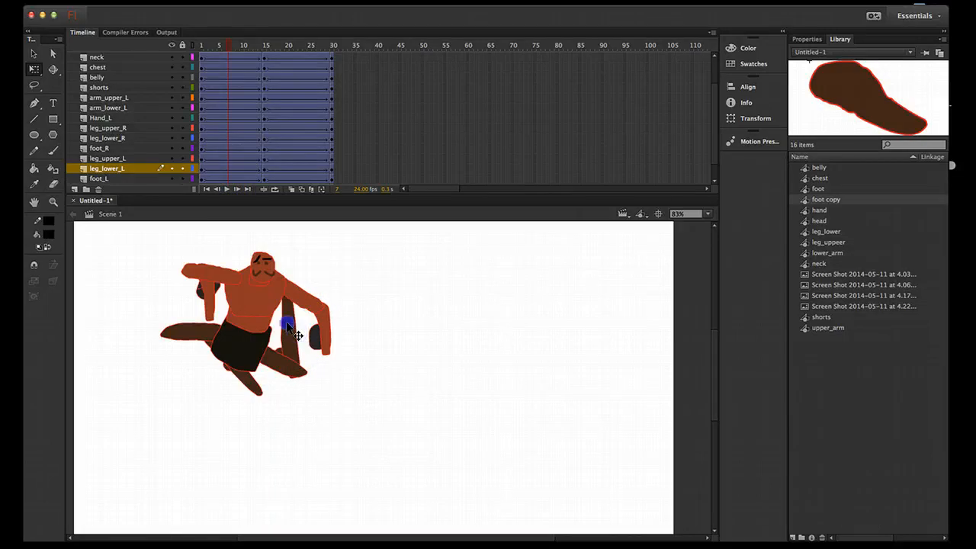